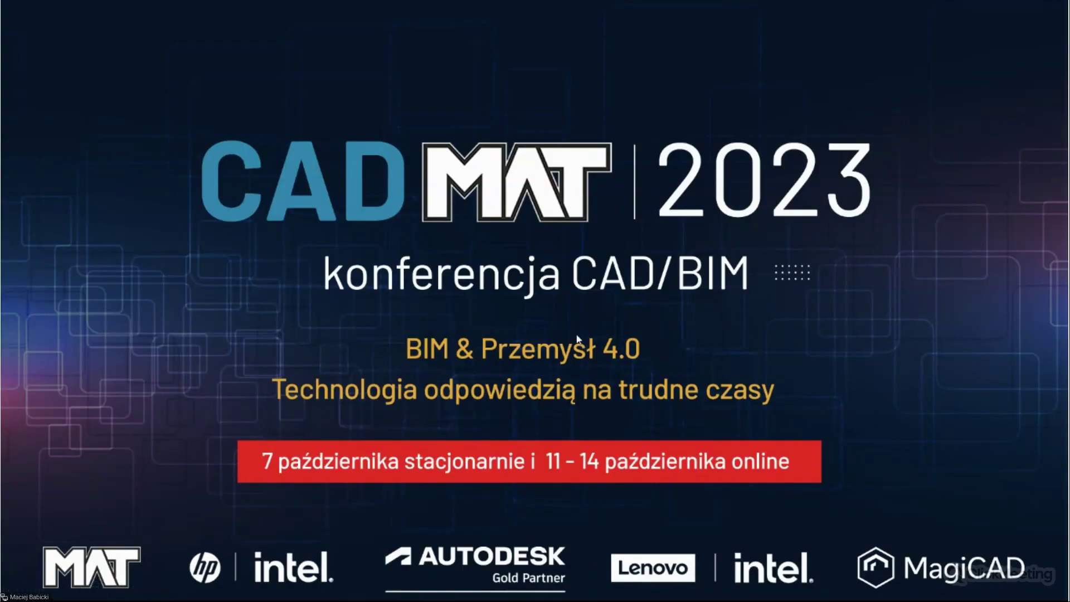
# Advance the slideshow past the CADMAT 2023 title slide to the next slide.
pyautogui.press('Right')
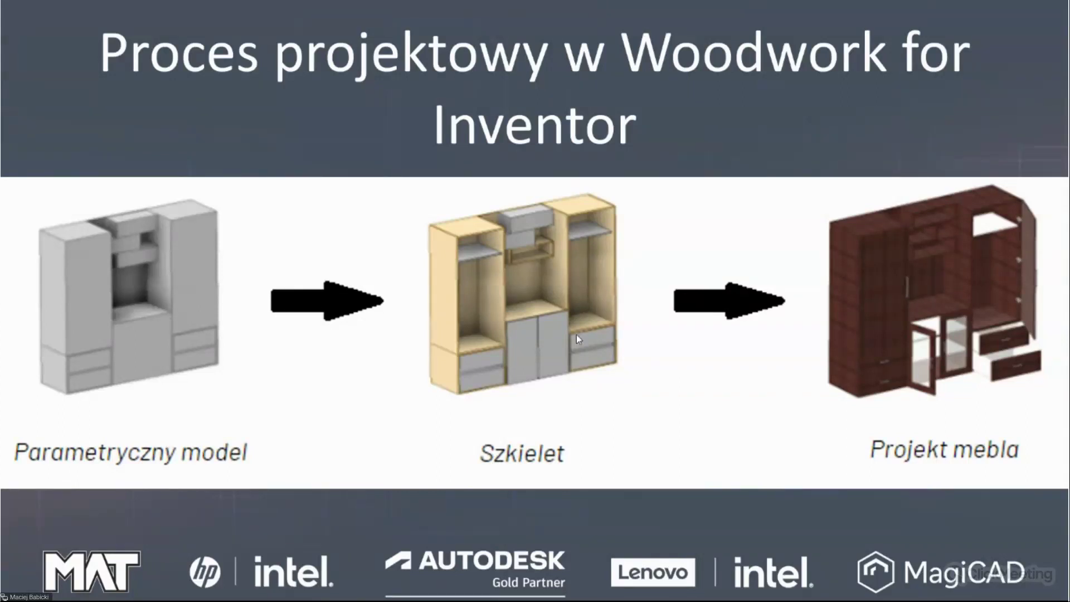
# Advance to the 'Wspomaganie produkcji' slide, then exit the full-screen slideshow.
pyautogui.press('Right')
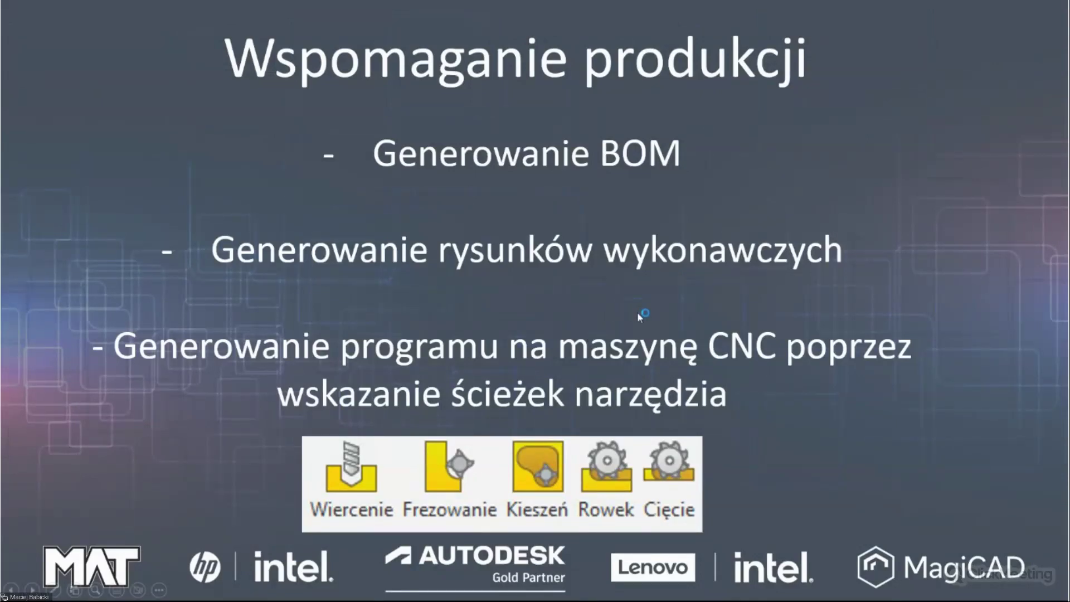
pyautogui.press('Escape')
# Bring Inventor forward and keep W4INV 2023 Projects as the active project in the Projects dialog.
pyautogui.click(371, 583)
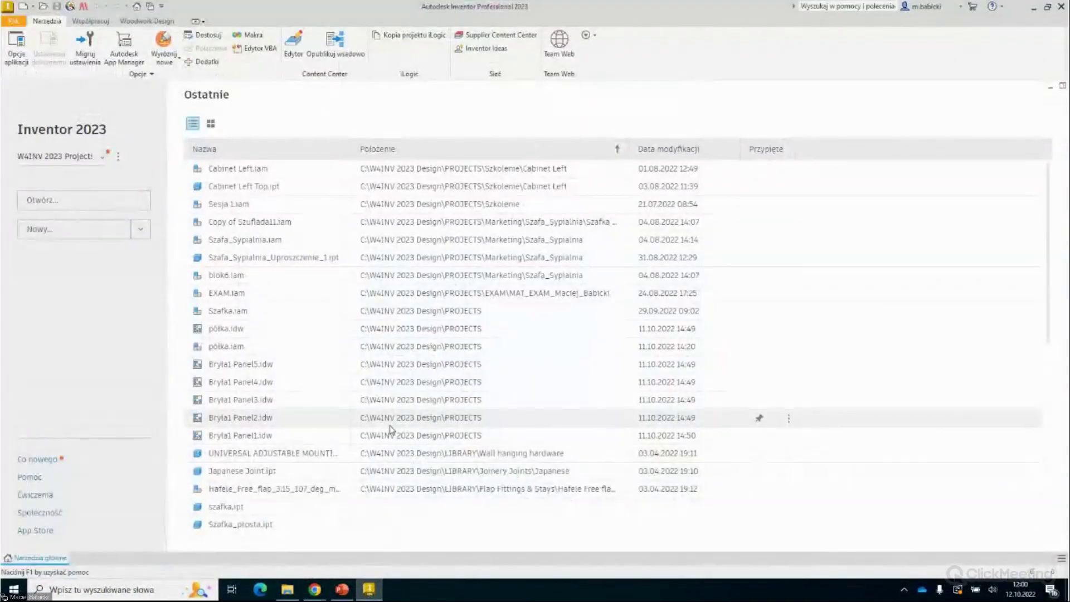
pyautogui.click(103, 157)
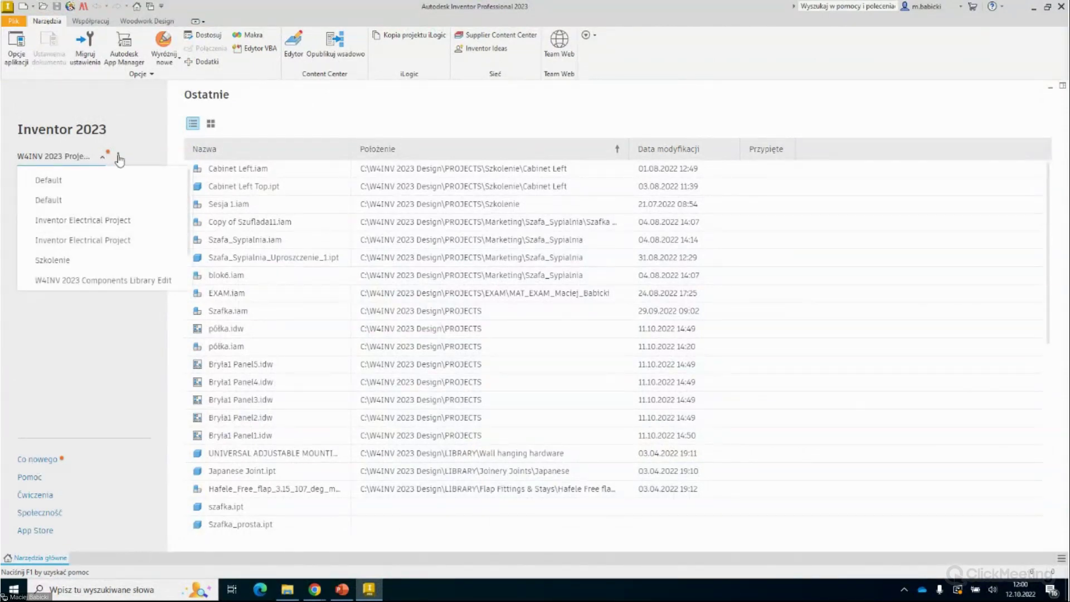
pyautogui.click(119, 160)
pyautogui.click(127, 182)
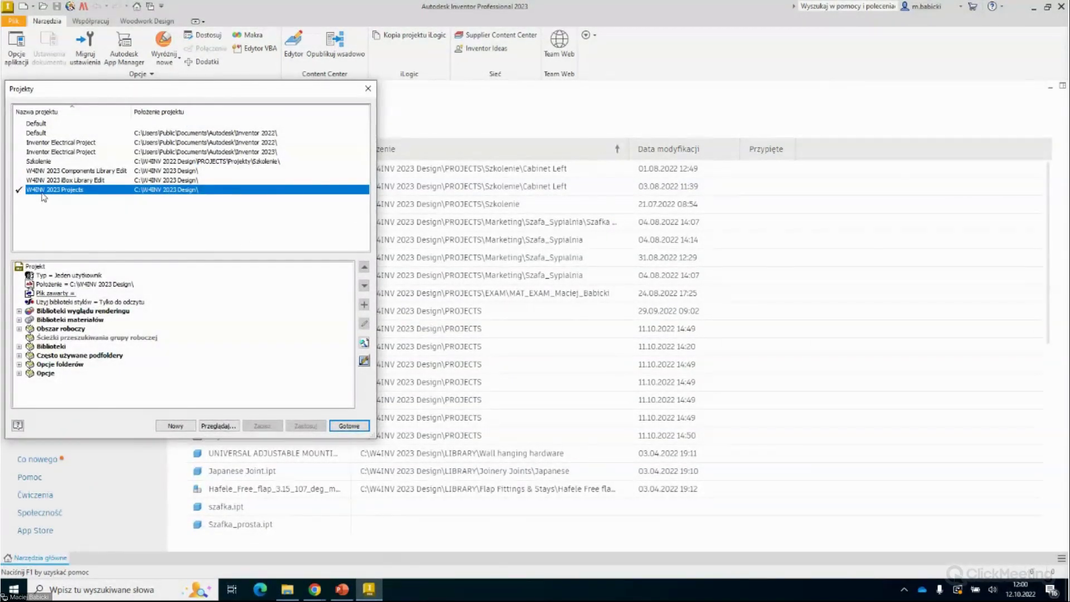
pyautogui.click(71, 182)
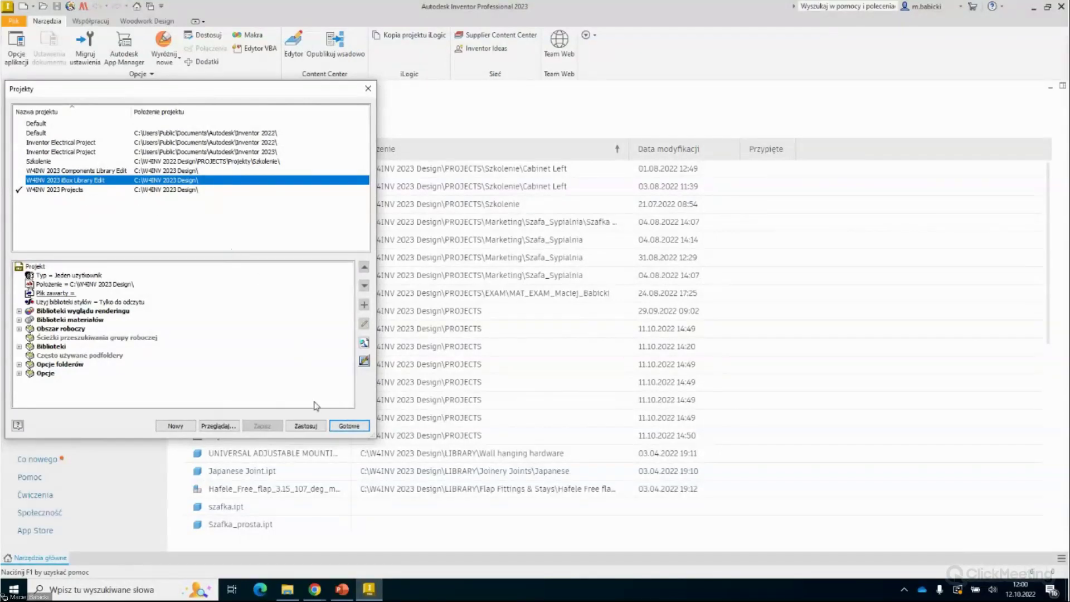
pyautogui.click(81, 190)
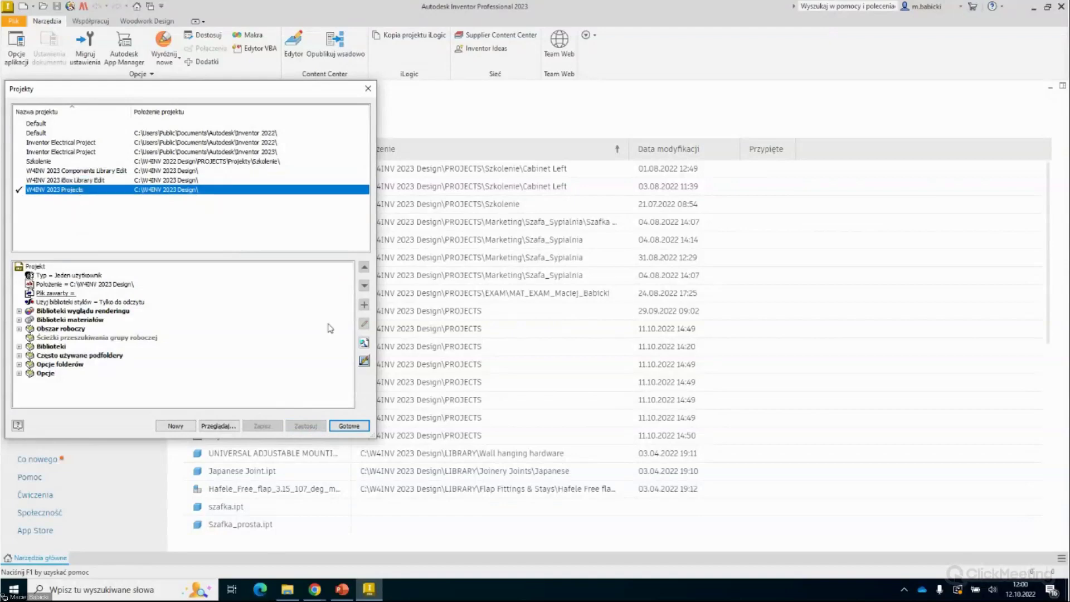
pyautogui.click(349, 428)
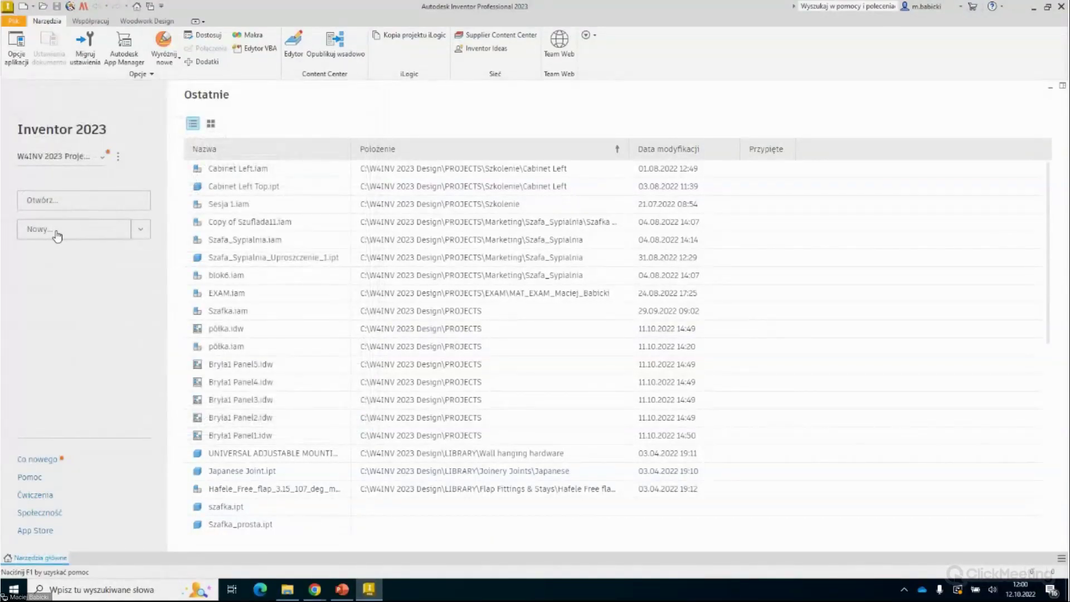
pyautogui.click(51, 234)
# Start a new part and draw a rectangle on the vertical sketch plane.
pyautogui.doubleClick(512, 205)
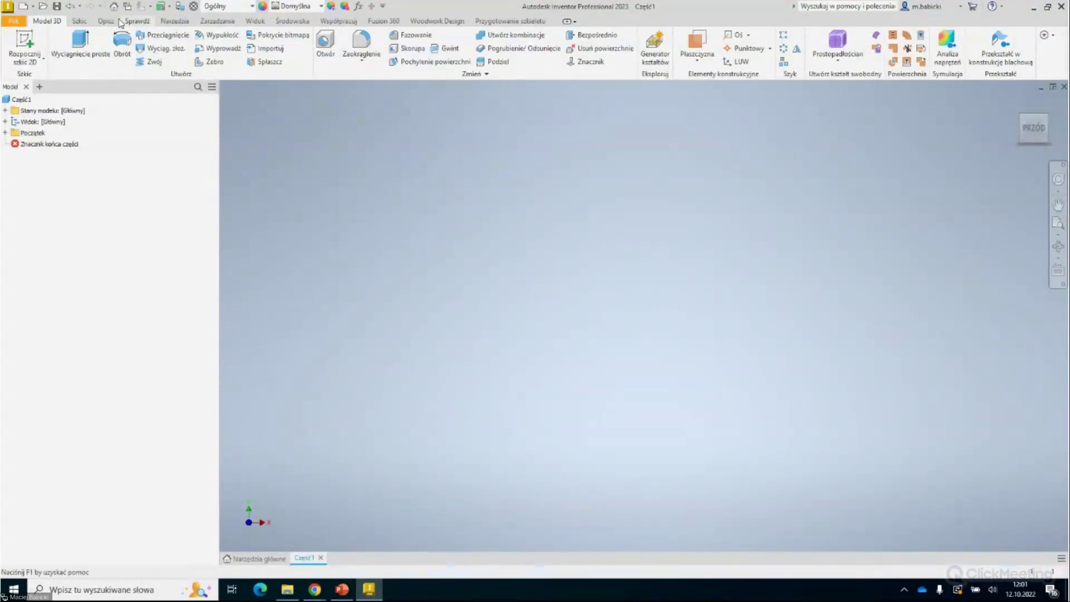
pyautogui.click(87, 22)
pyautogui.click(148, 43)
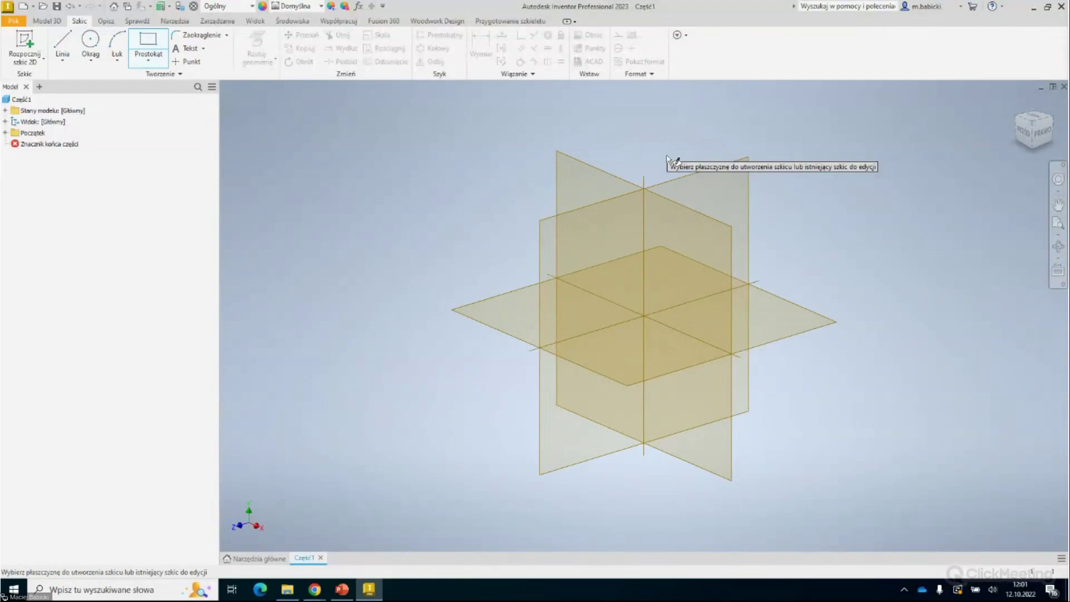
pyautogui.click(726, 247)
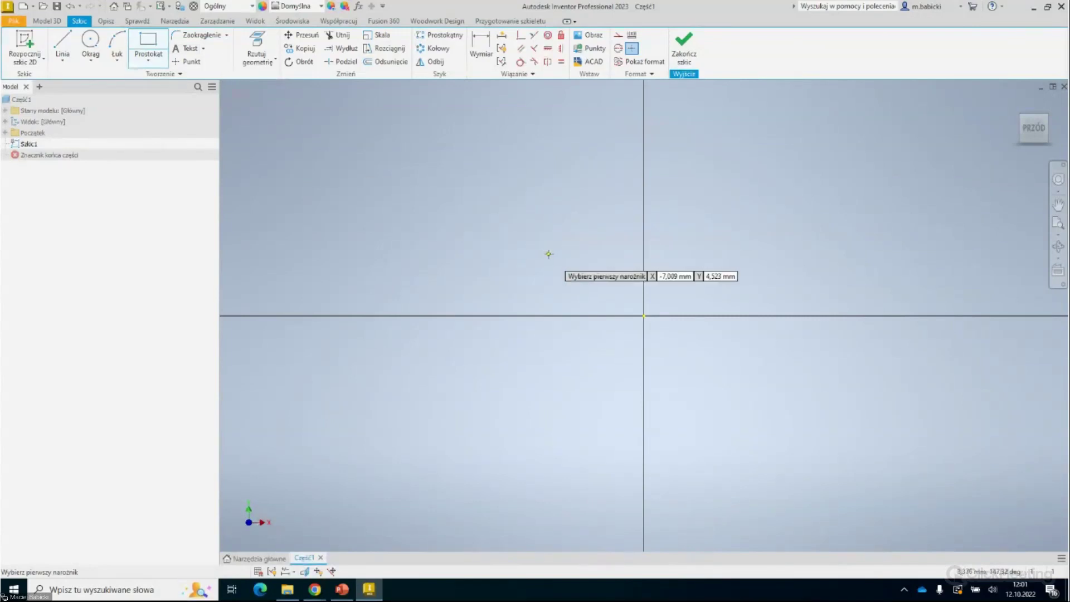
pyautogui.click(513, 273)
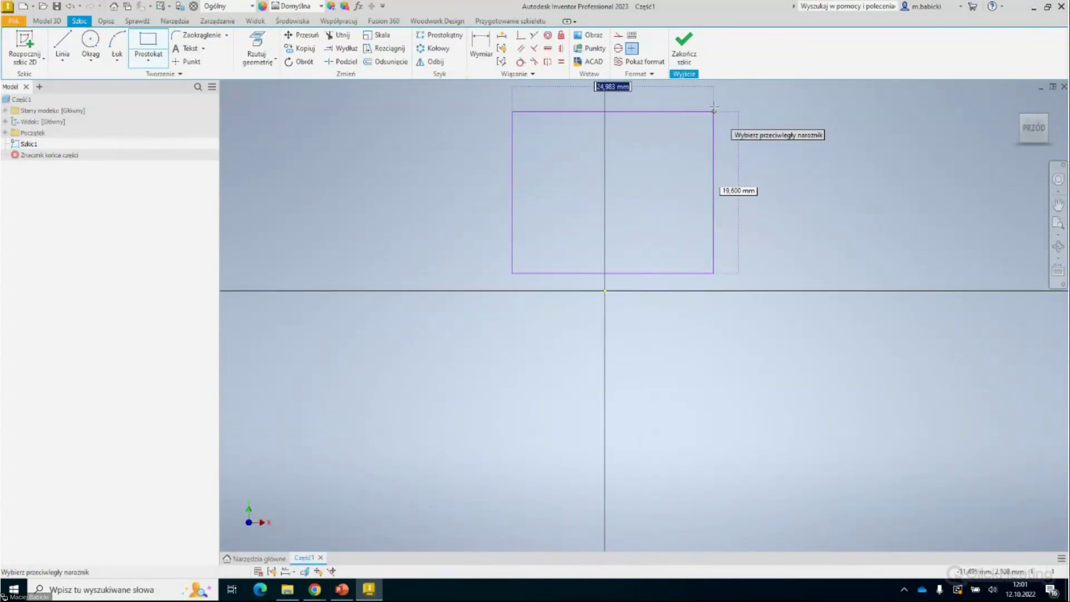
pyautogui.click(706, 101)
pyautogui.press('Escape')
# Make the rectangle's bottom-edge midpoint coincident with the sketch origin.
pyautogui.click(522, 38)
pyautogui.click(608, 273)
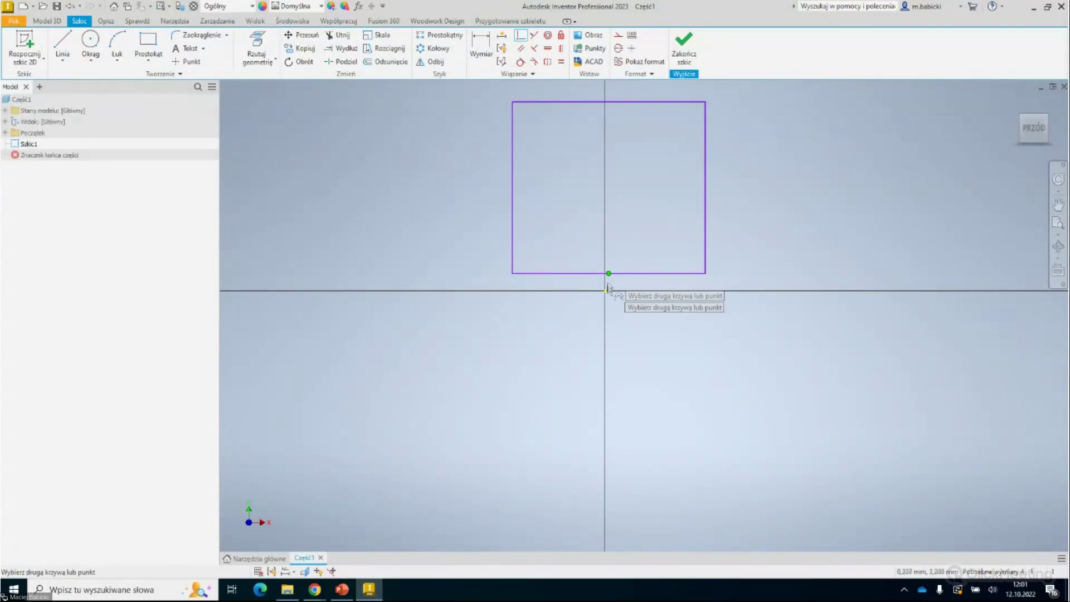
pyautogui.click(605, 290)
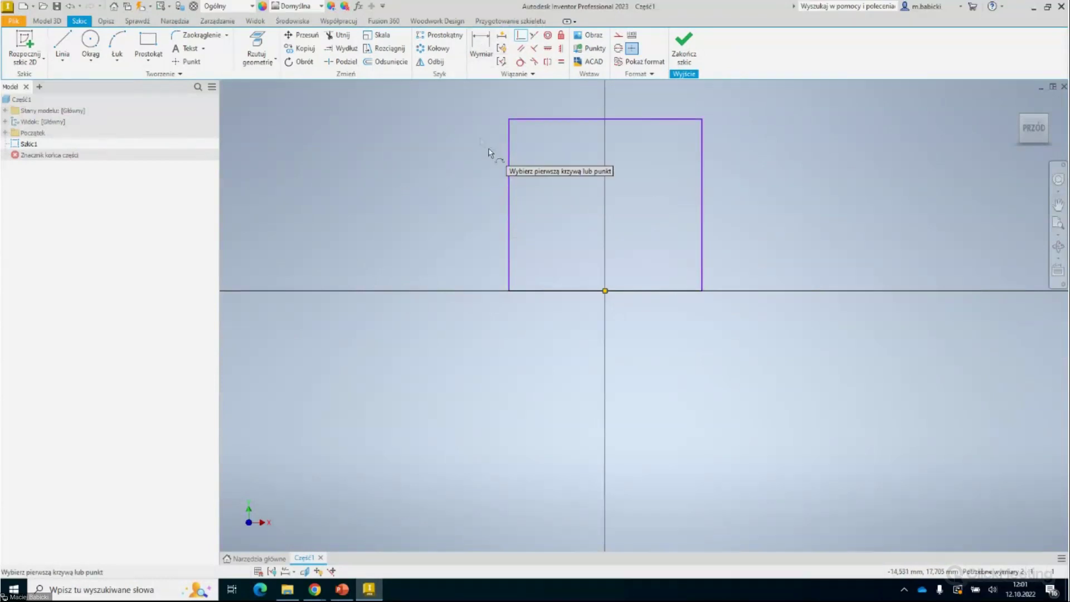
pyautogui.click(488, 41)
# Dimension the rectangle's height as parameter Wysokość = 200.
pyautogui.click(508, 187)
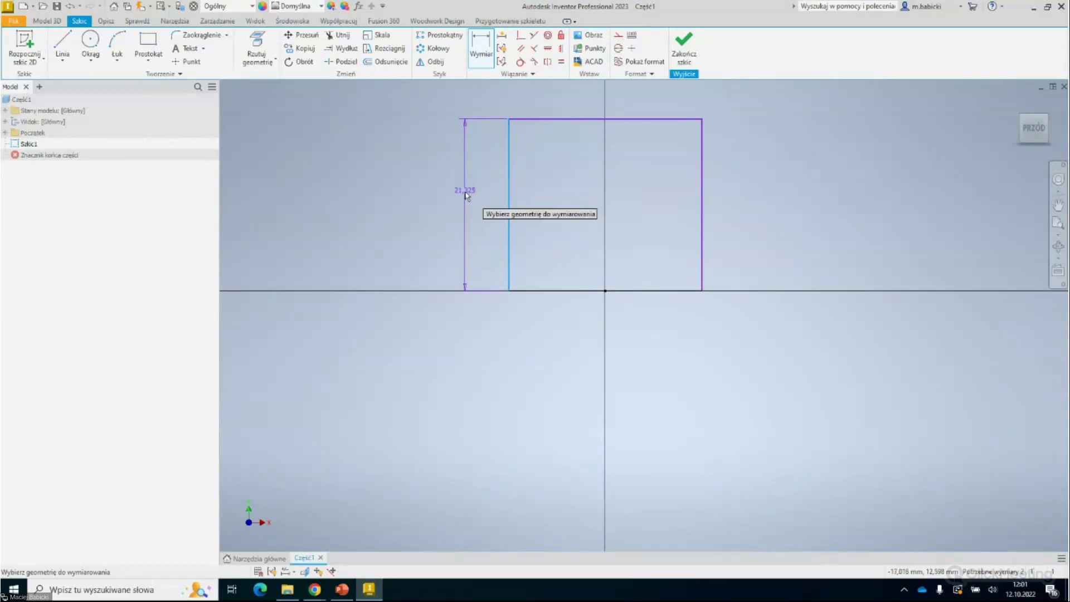
pyautogui.click(457, 203)
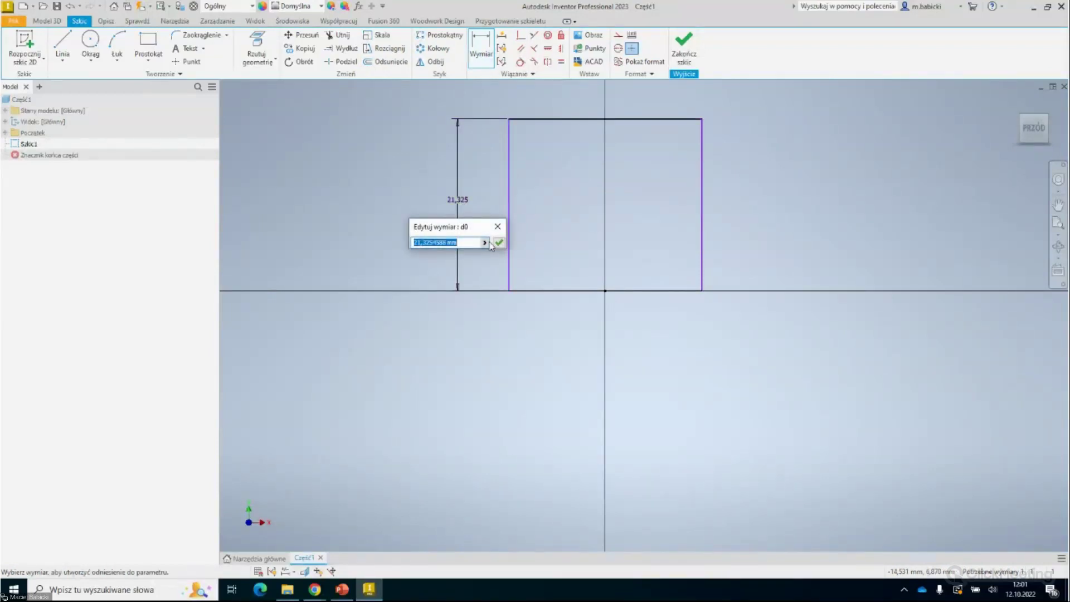
pyautogui.write('Wysokość')
pyautogui.write('200')
pyautogui.press('Return')
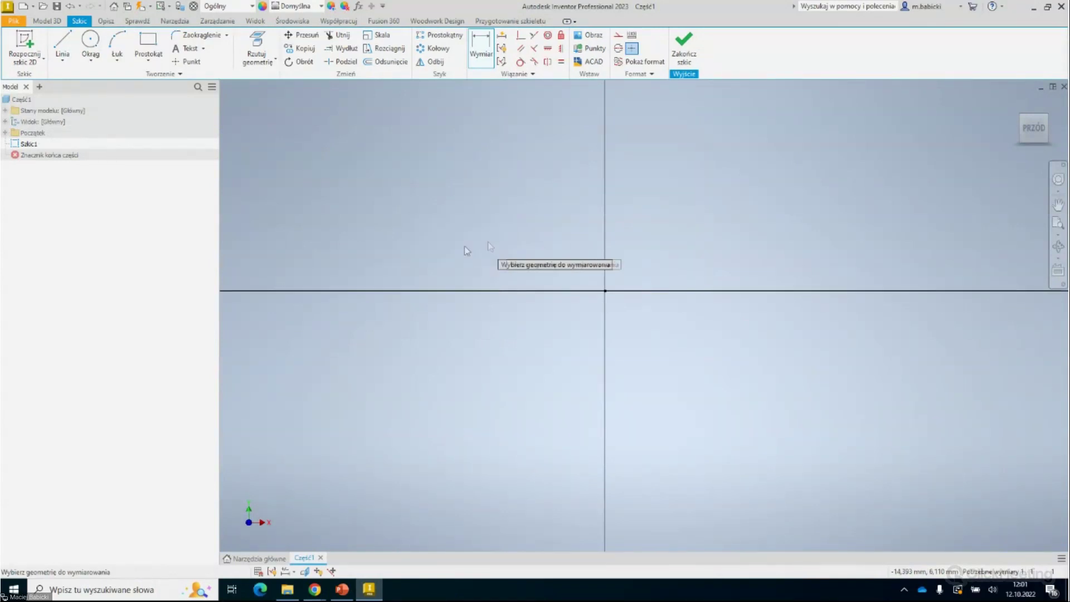
pyautogui.scroll(-5, 478, 289)
pyautogui.scroll(5, 462, 237)
# Dimension the rectangle's width as Szerokość = 700 and finish the sketch.
pyautogui.click(480, 305)
pyautogui.click(486, 274)
pyautogui.write('Szeroko')
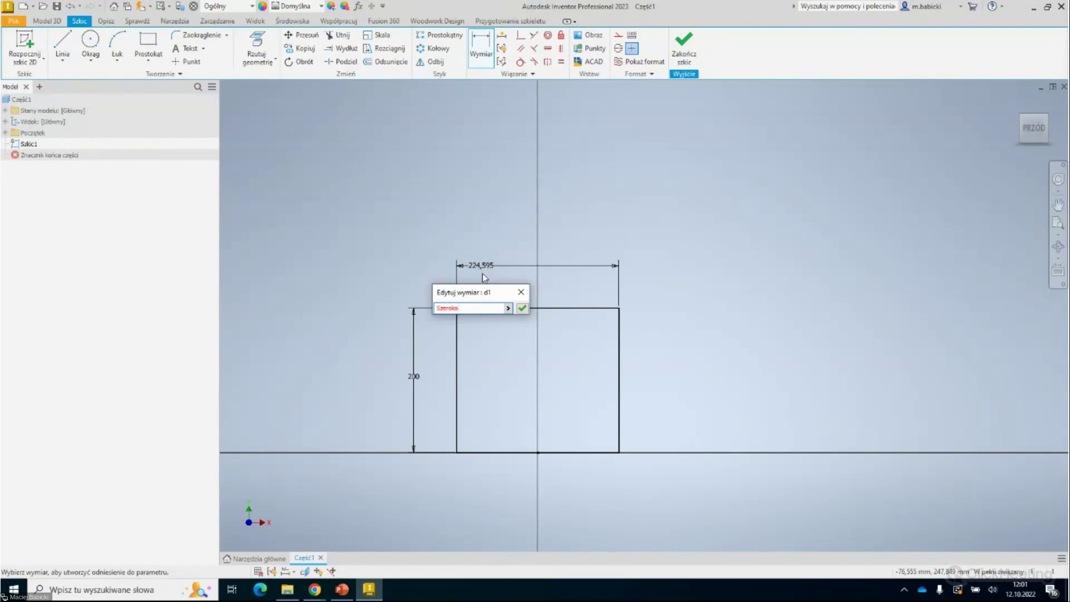
pyautogui.write('ść')
pyautogui.write('=')
pyautogui.write('700')
pyautogui.press('Return')
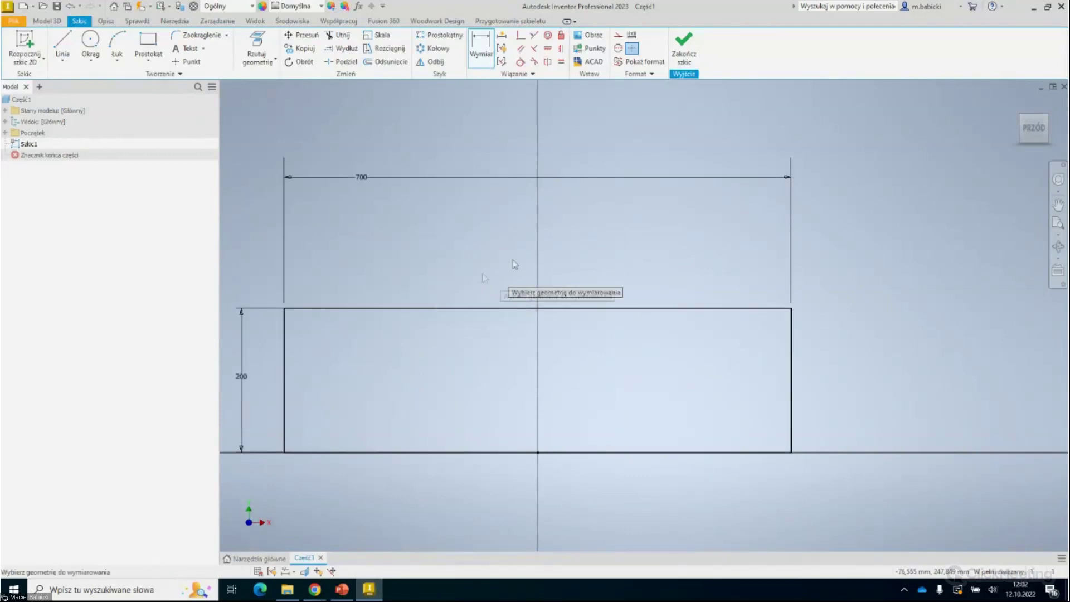
pyautogui.click(686, 49)
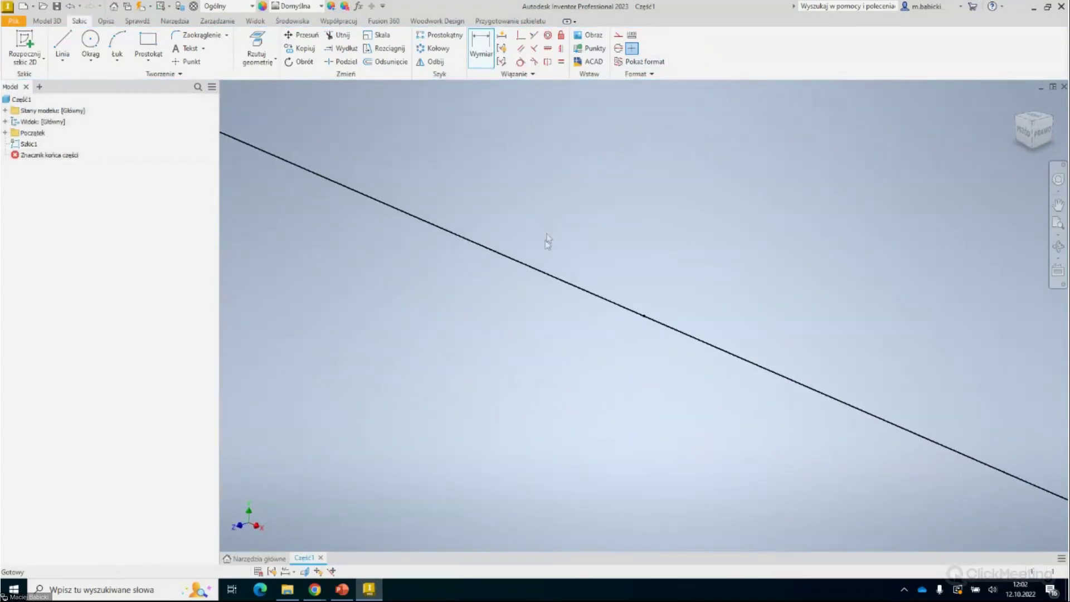
pyautogui.click(47, 21)
pyautogui.click(78, 39)
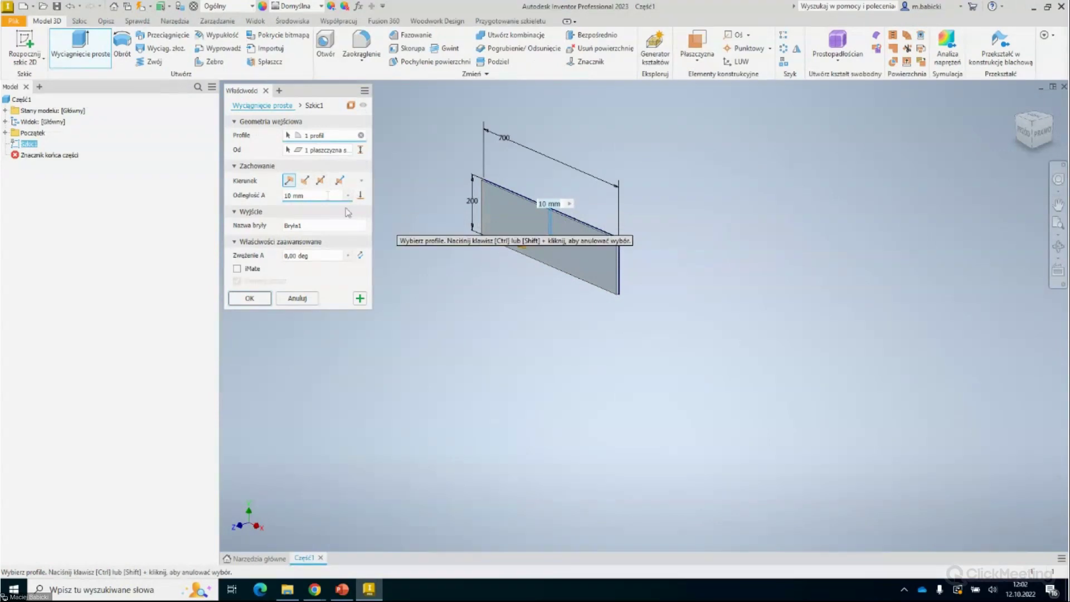
# Extrude the 700×200 rectangle in the reversed direction by Głębokość=200.
pyautogui.click(306, 180)
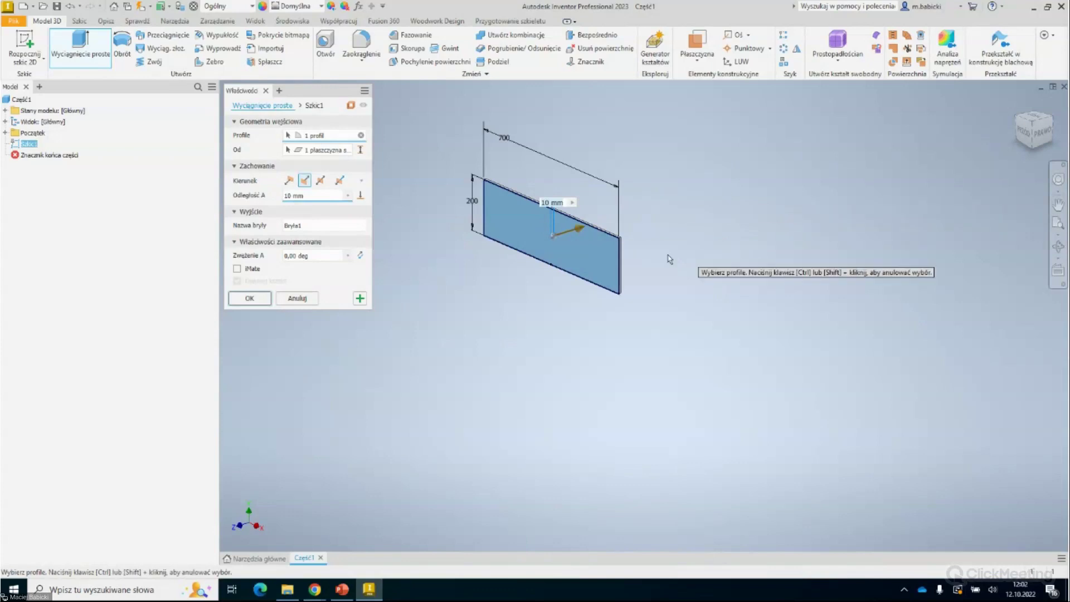
pyautogui.click(290, 197)
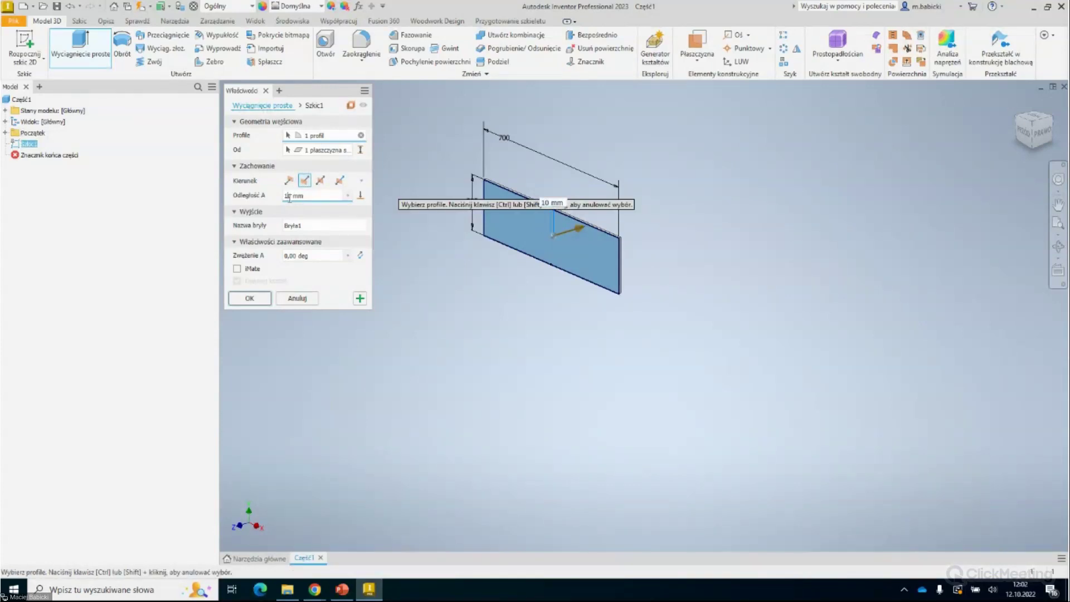
pyautogui.write('2')
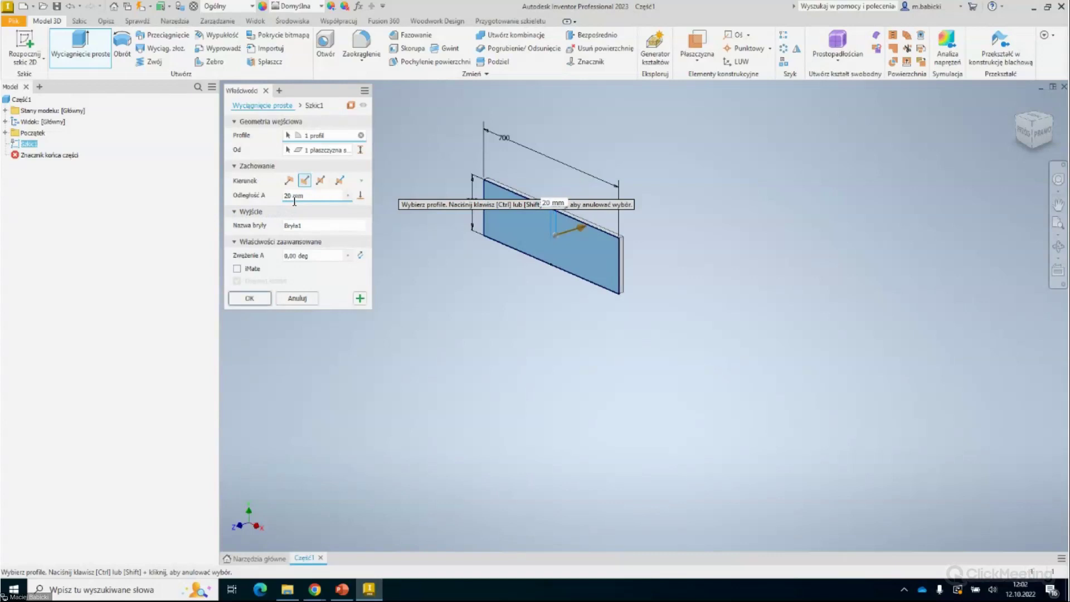
pyautogui.write('Gł')
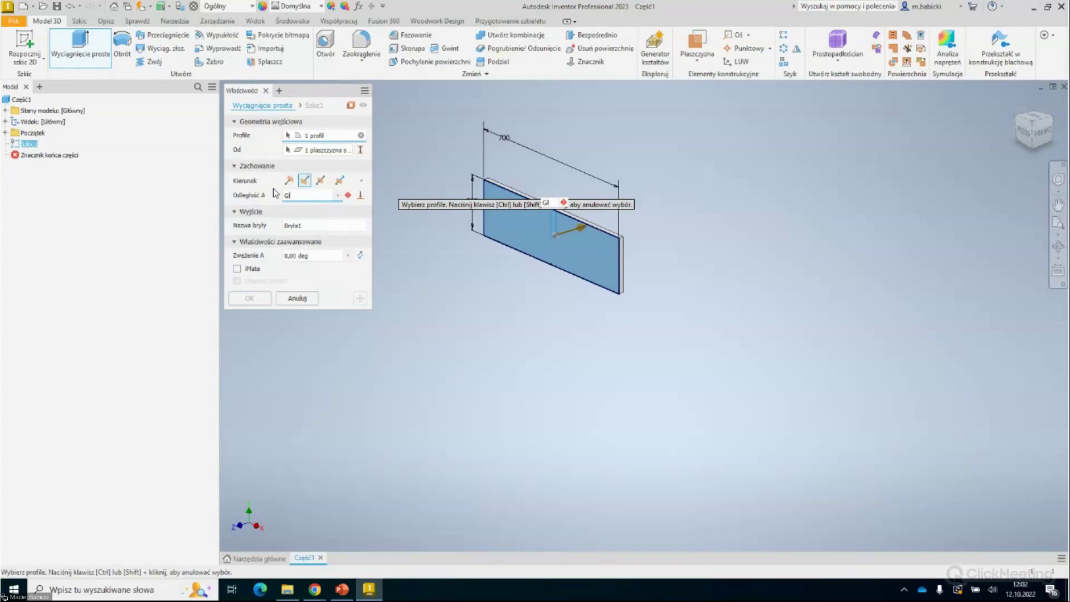
pyautogui.write('ębokość')
pyautogui.write('=2')
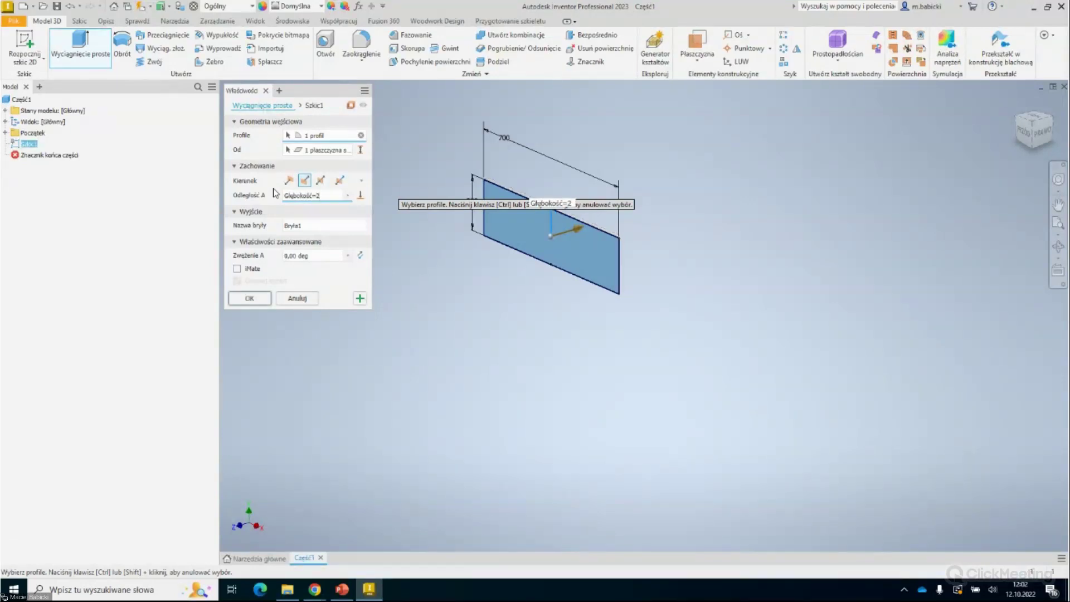
pyautogui.write('00')
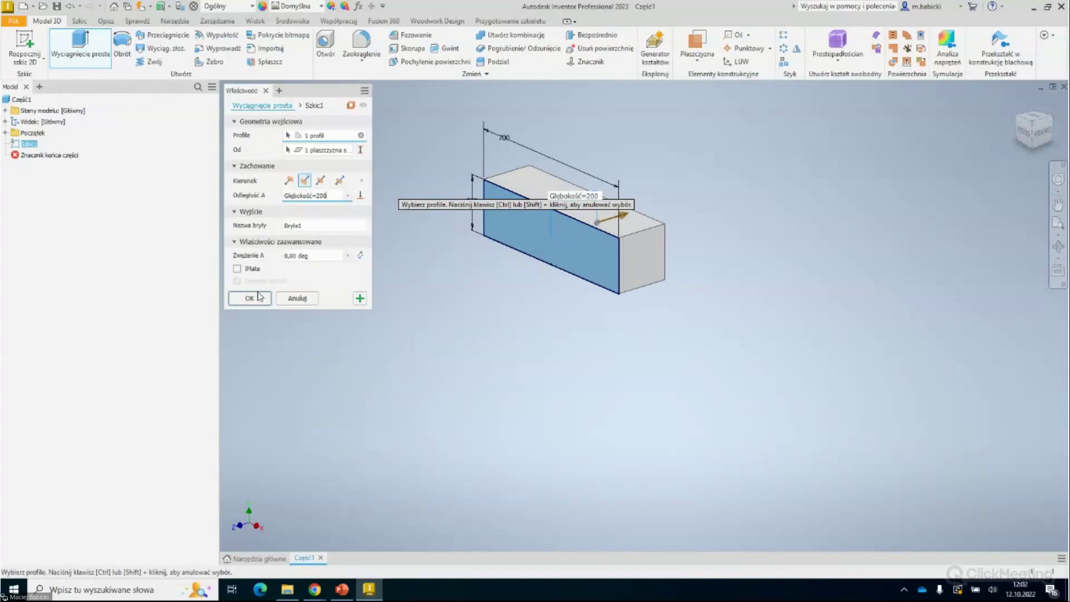
pyautogui.click(260, 299)
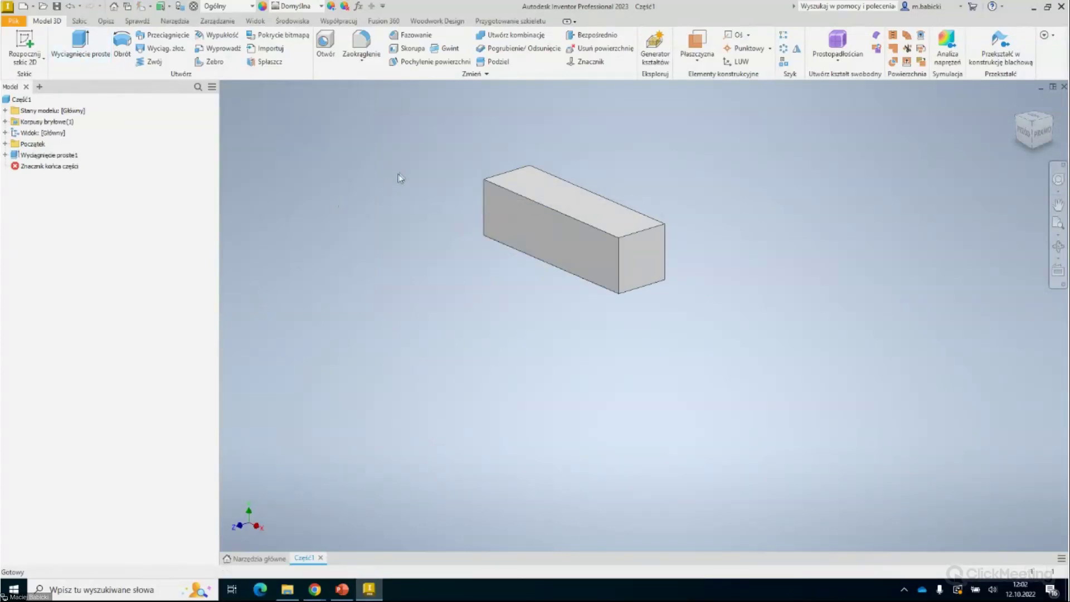
# Rename solid body Bryła1 to Półka and switch to the Przygotowanie szkieletu tools.
pyautogui.click(5, 121)
pyautogui.click(36, 132)
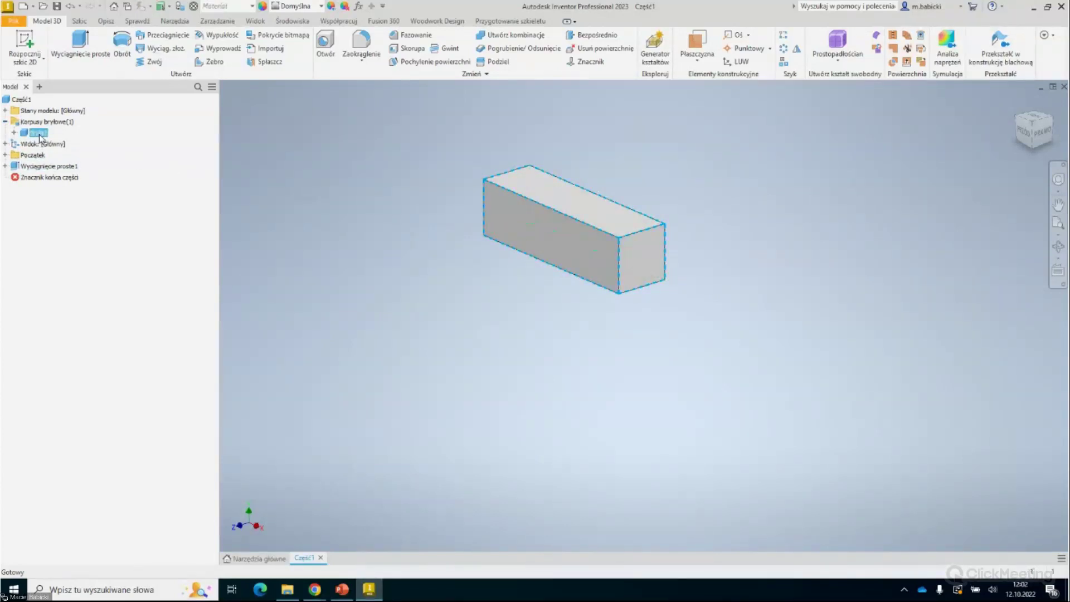
pyautogui.write('Półka')
pyautogui.click(255, 190)
pyautogui.click(485, 22)
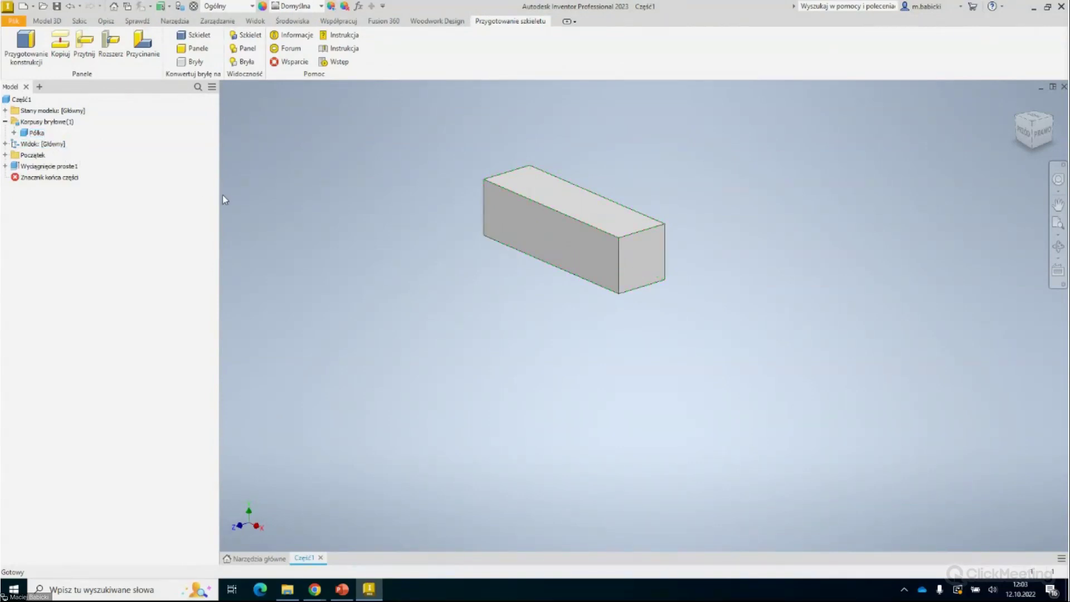
pyautogui.click(56, 6)
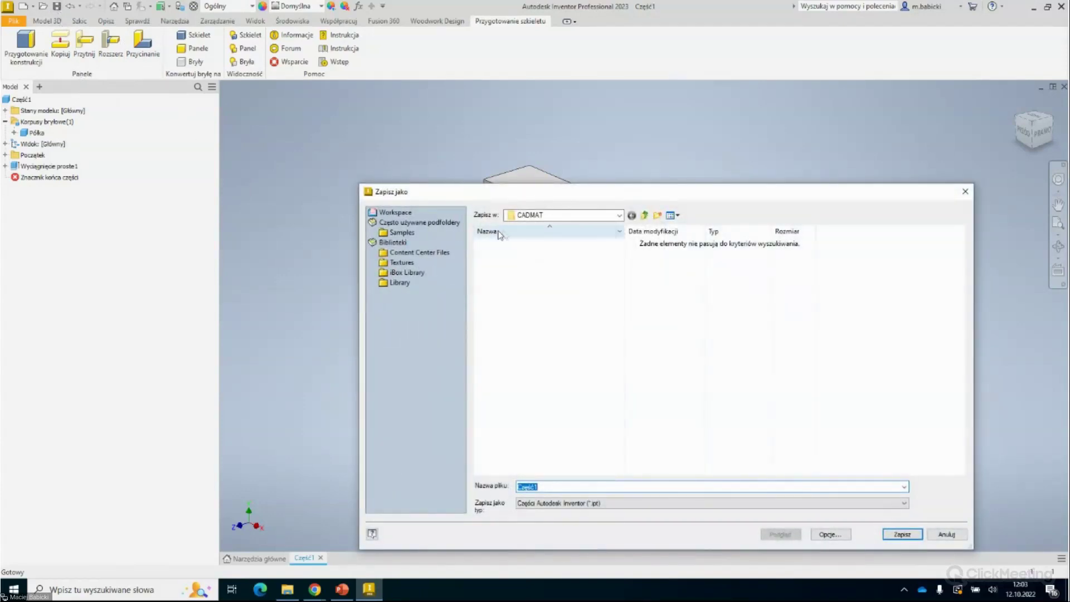
# Browse the Save As dialog to W4INV 2023 Design > PROJECTS > CADMAT.
pyautogui.click(619, 216)
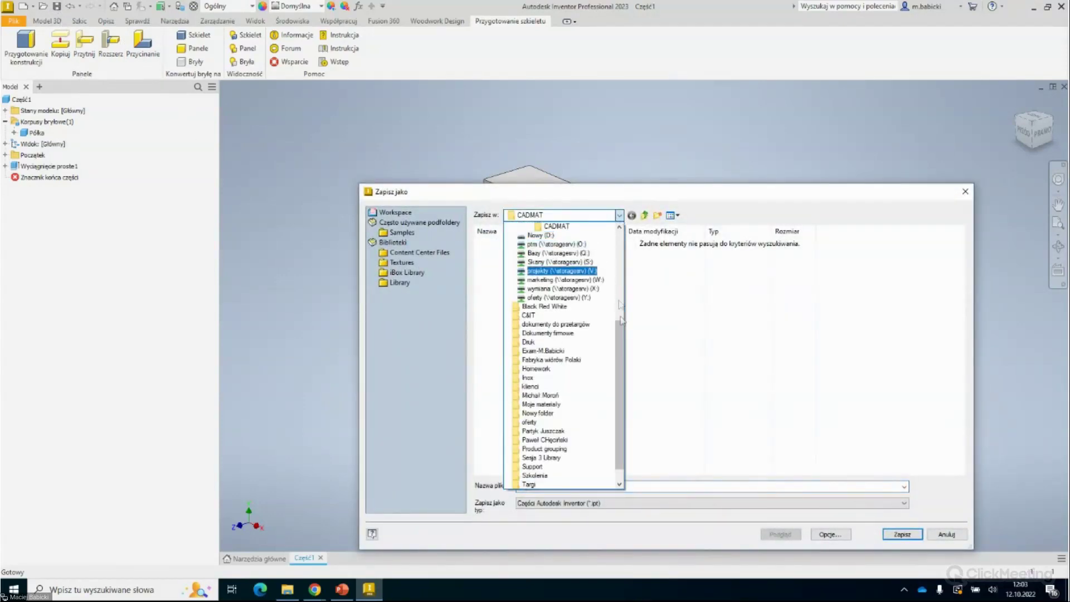
pyautogui.scroll(1, 623, 306)
pyautogui.scroll(2, 623, 305)
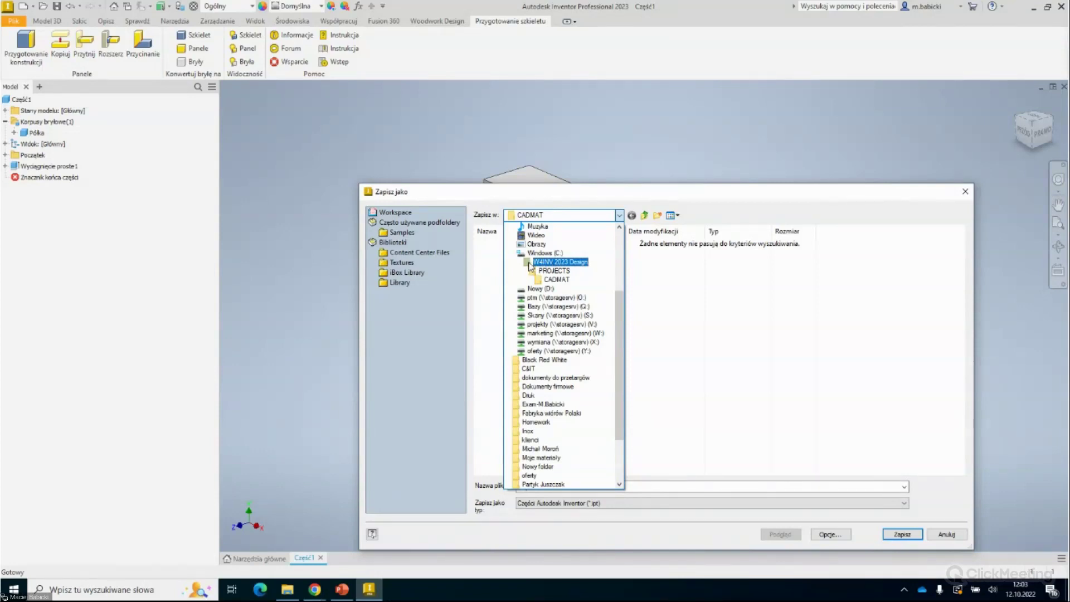
pyautogui.click(529, 262)
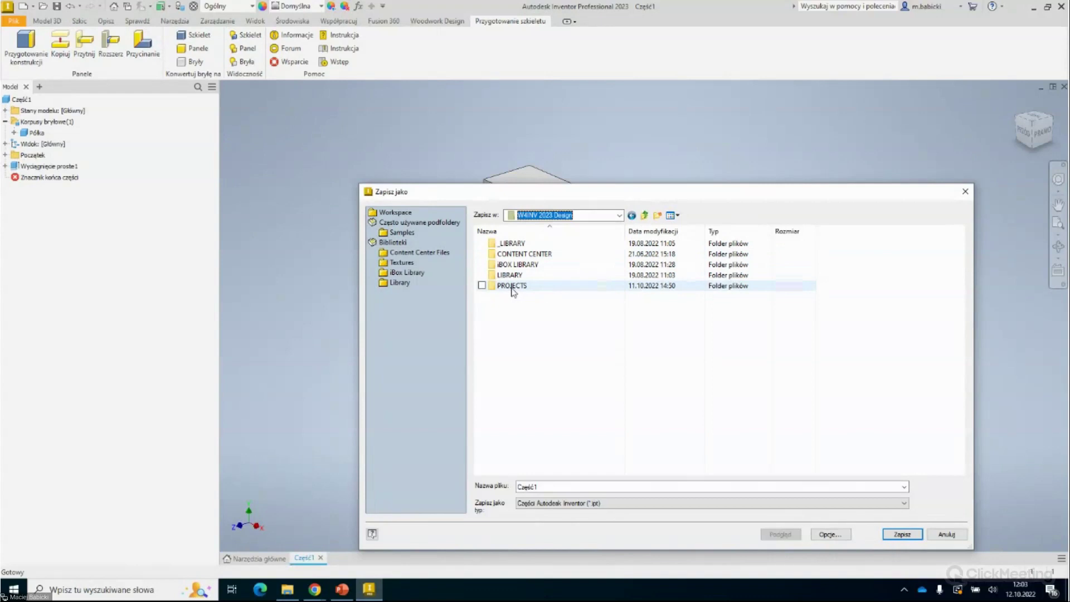
pyautogui.doubleClick(508, 288)
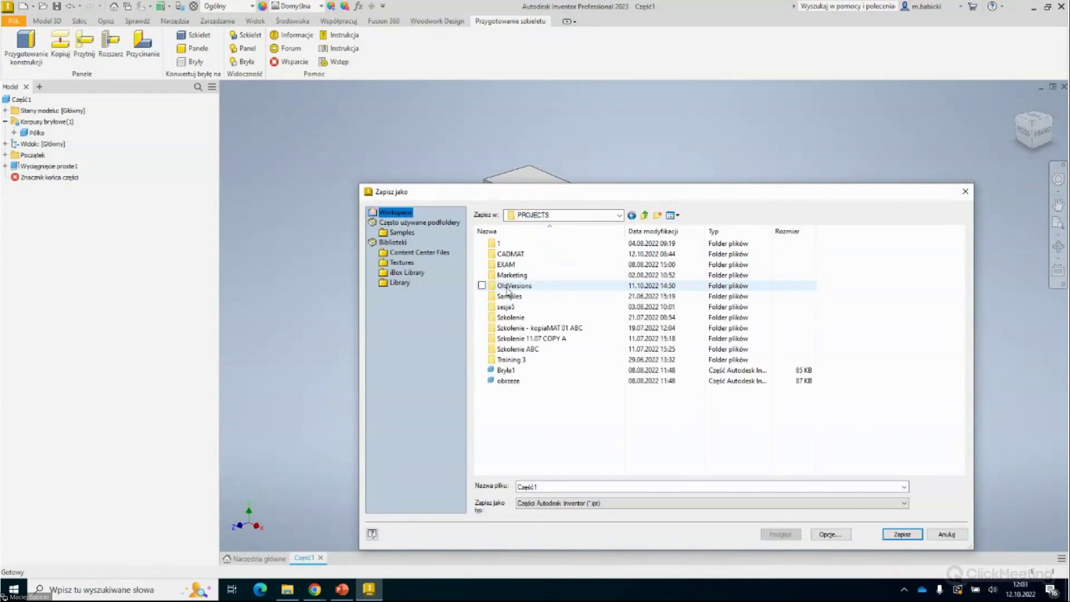
pyautogui.doubleClick(512, 254)
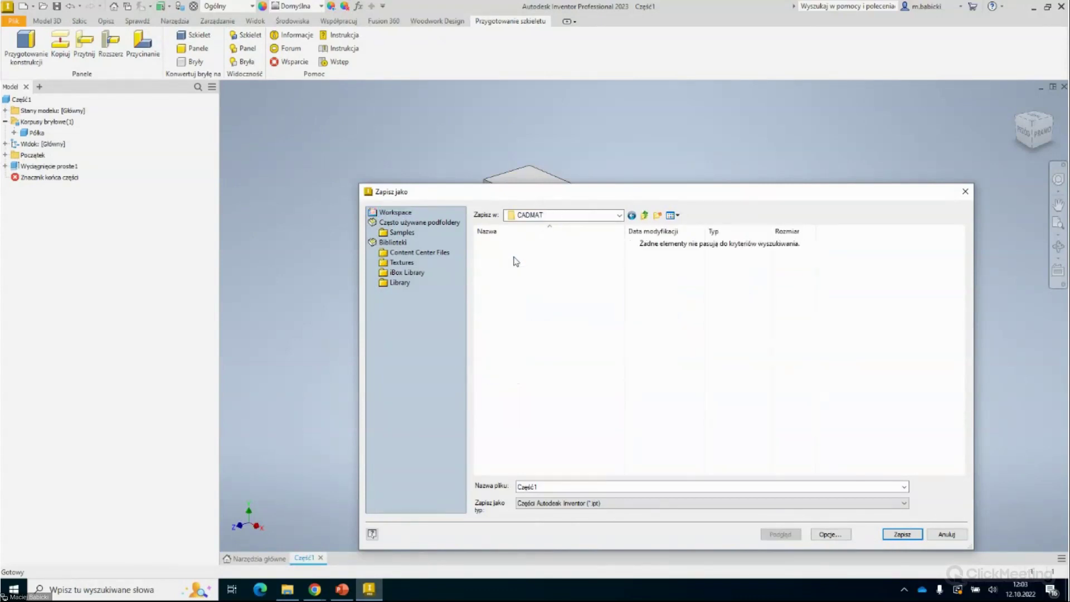
# Create a Półka folder inside CADMAT and save the part there as Półka.
pyautogui.rightClick(550, 274)
pyautogui.moveTo(437, 387)
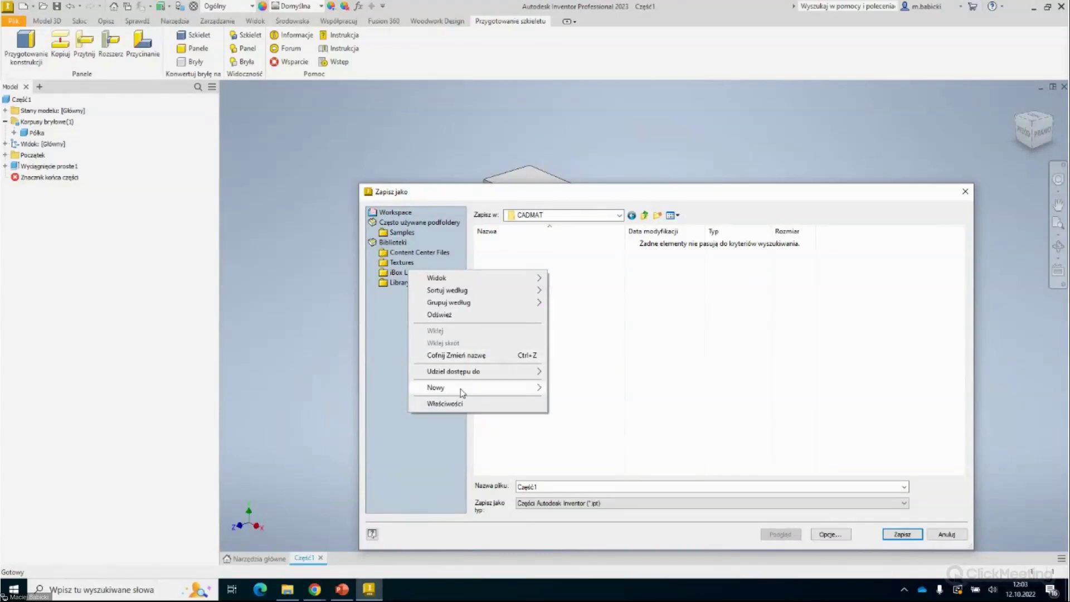
pyautogui.click(504, 403)
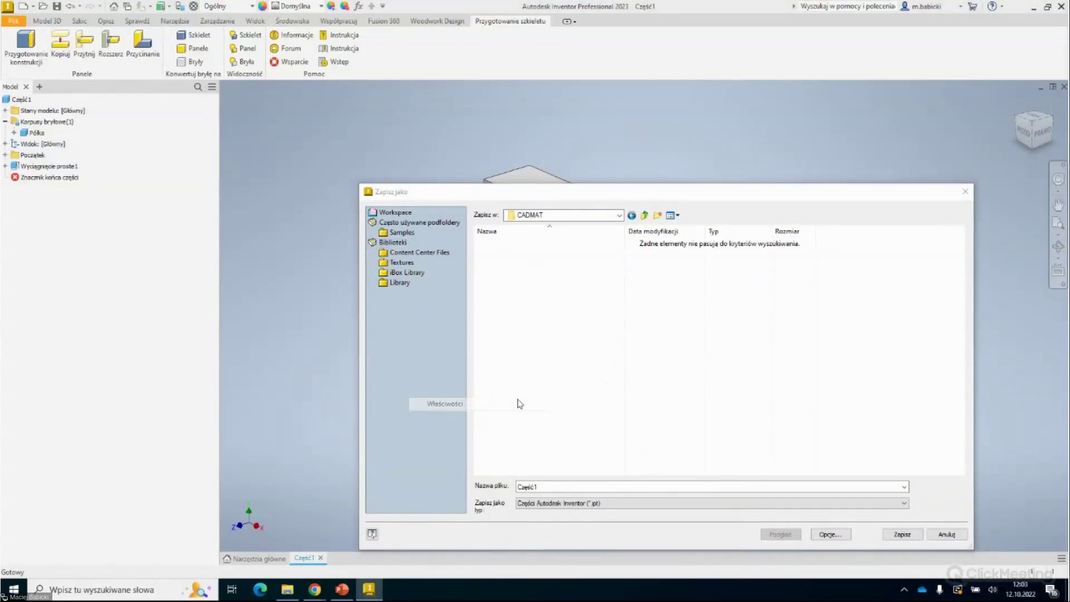
pyautogui.click(741, 313)
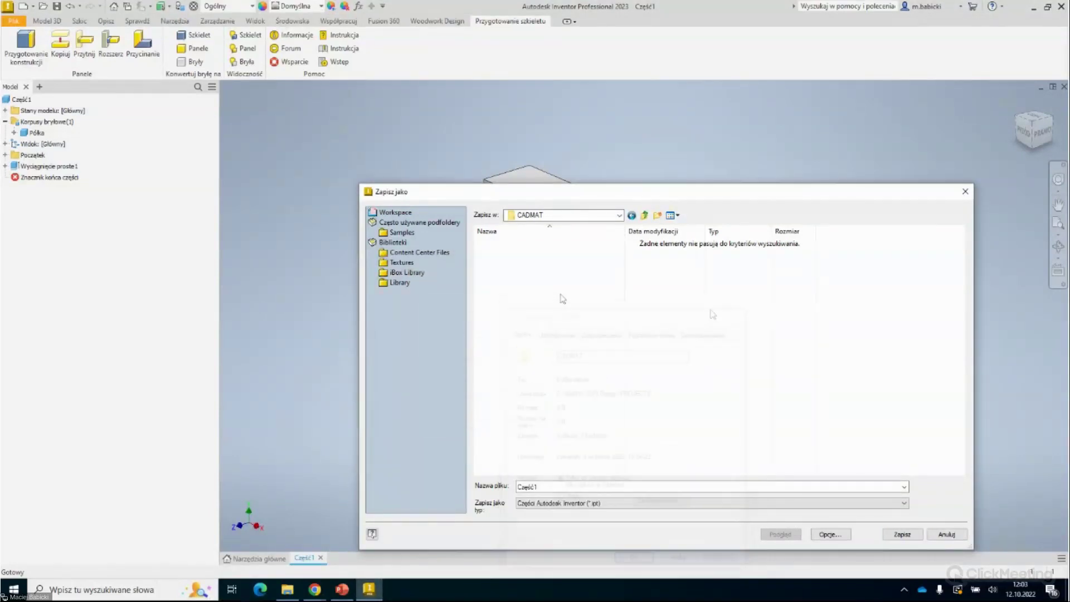
pyautogui.rightClick(561, 296)
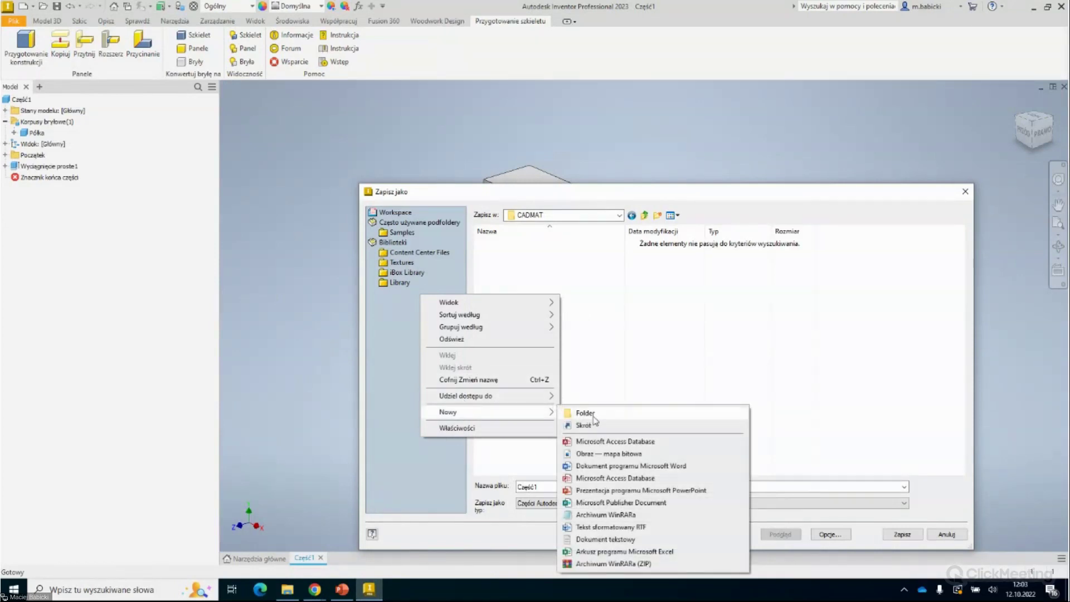
pyautogui.click(582, 411)
pyautogui.write('Pó')
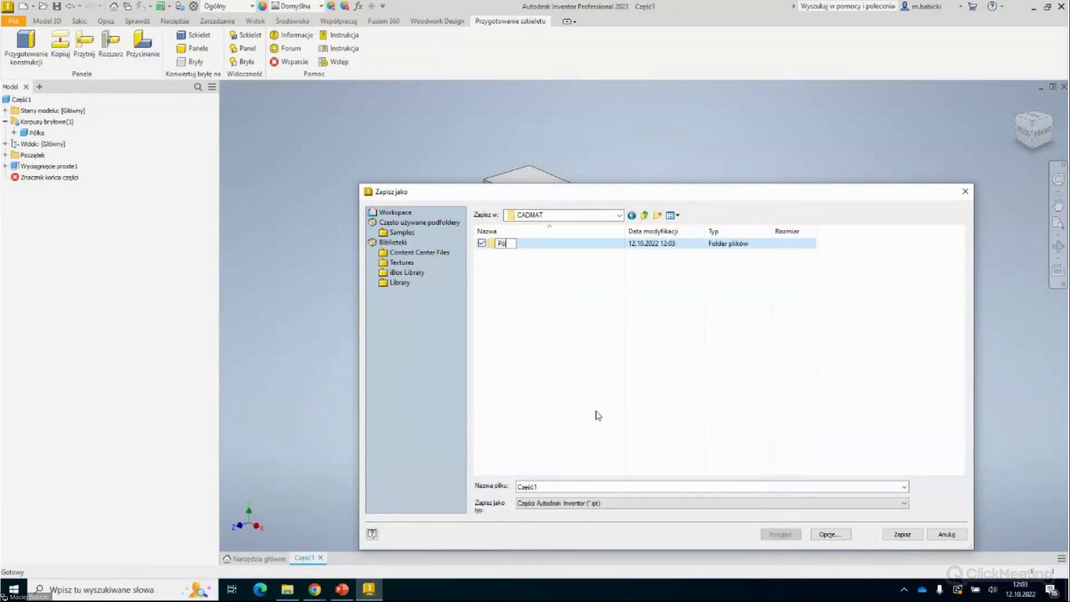
pyautogui.write('łka')
pyautogui.click(495, 250)
pyautogui.doubleClick(495, 249)
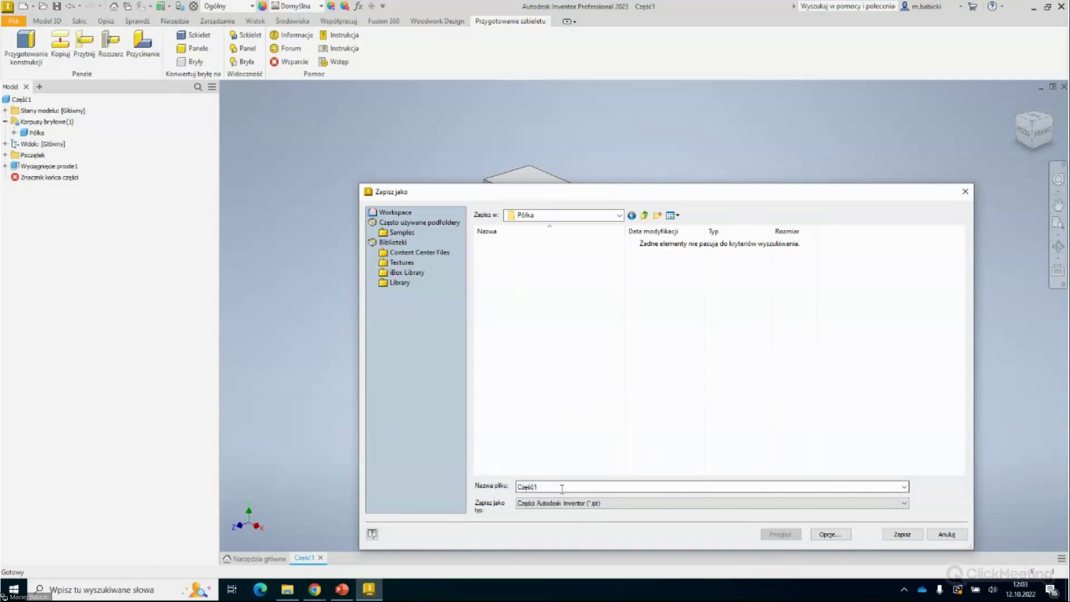
pyautogui.write('Półka')
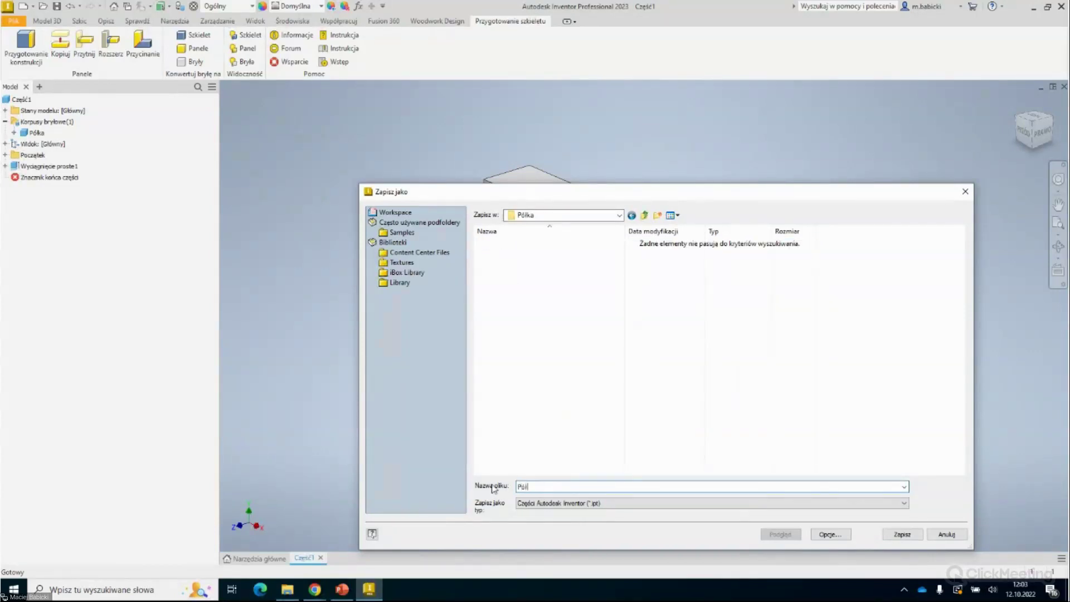
pyautogui.click(900, 535)
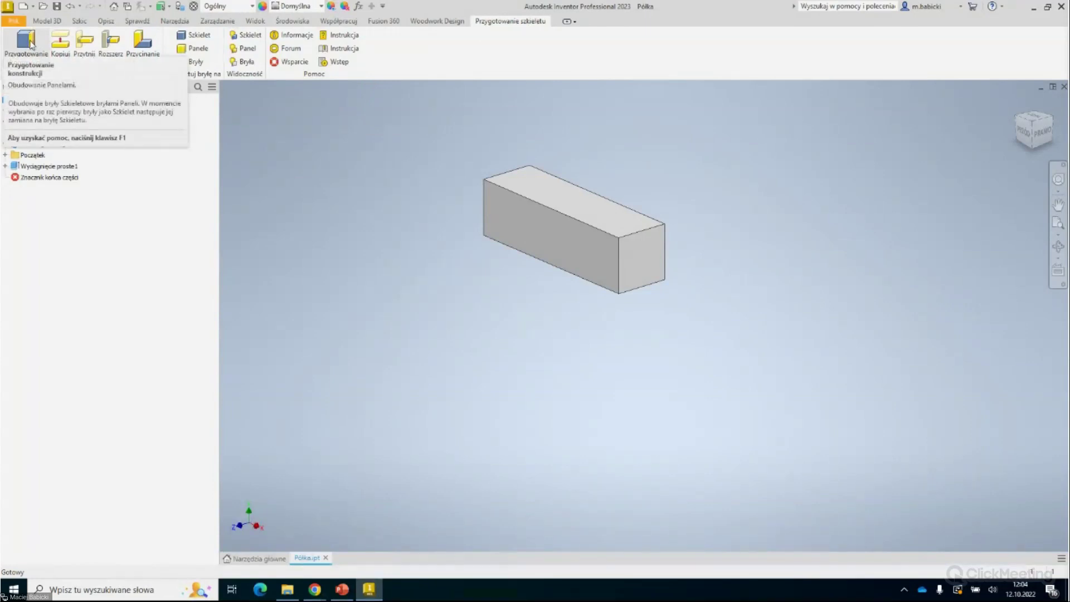
# Add an 18 mm panel on the box's end face, using the box as skeleton body.
pyautogui.click(28, 45)
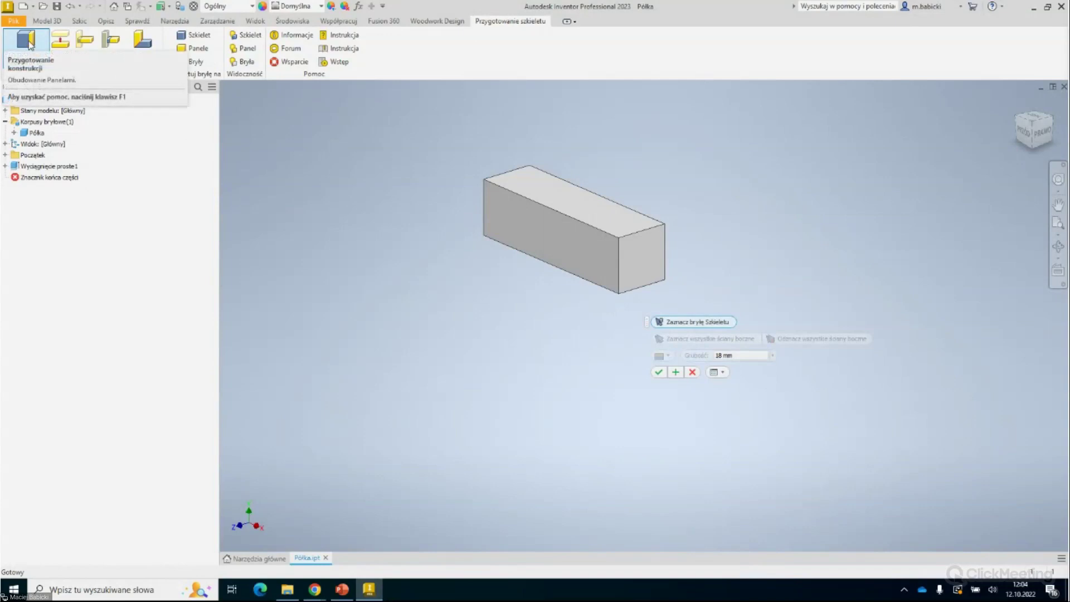
pyautogui.click(525, 205)
pyautogui.click(564, 239)
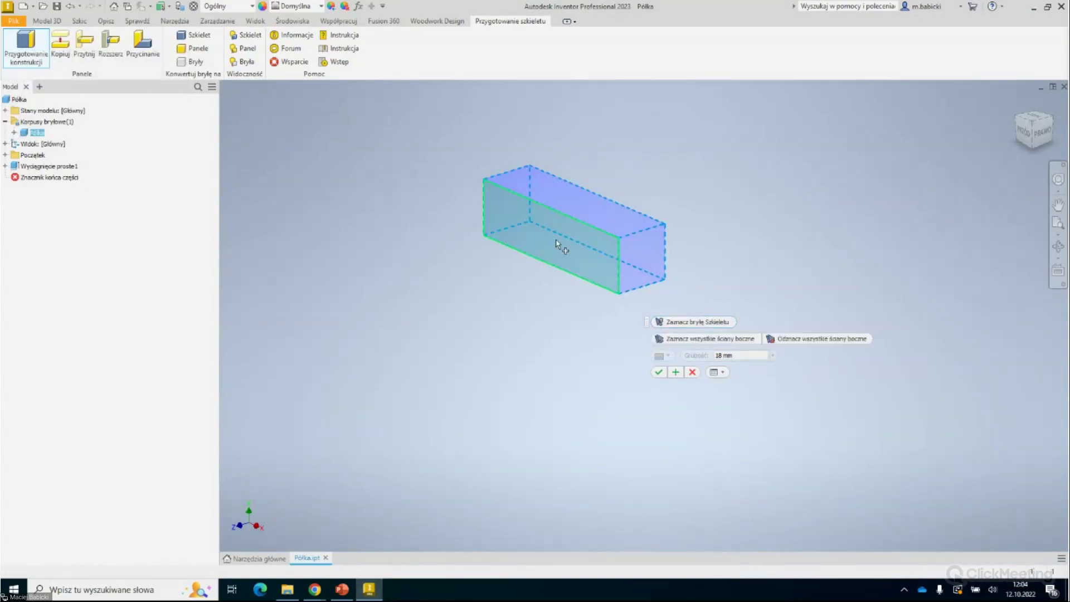
pyautogui.click(649, 258)
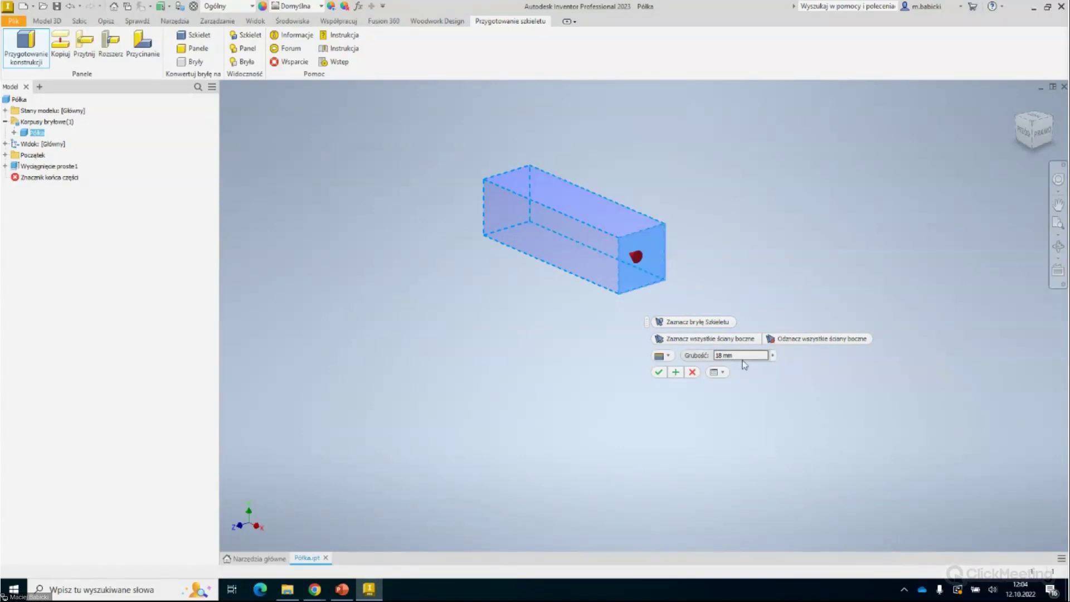
pyautogui.click(740, 356)
pyautogui.click(658, 372)
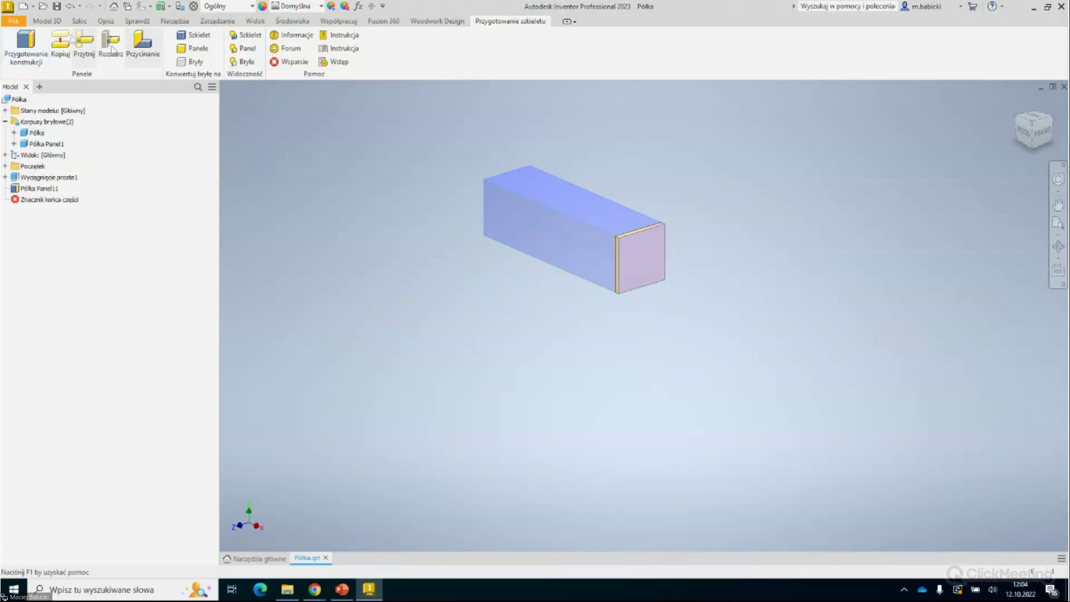
pyautogui.click(204, 23)
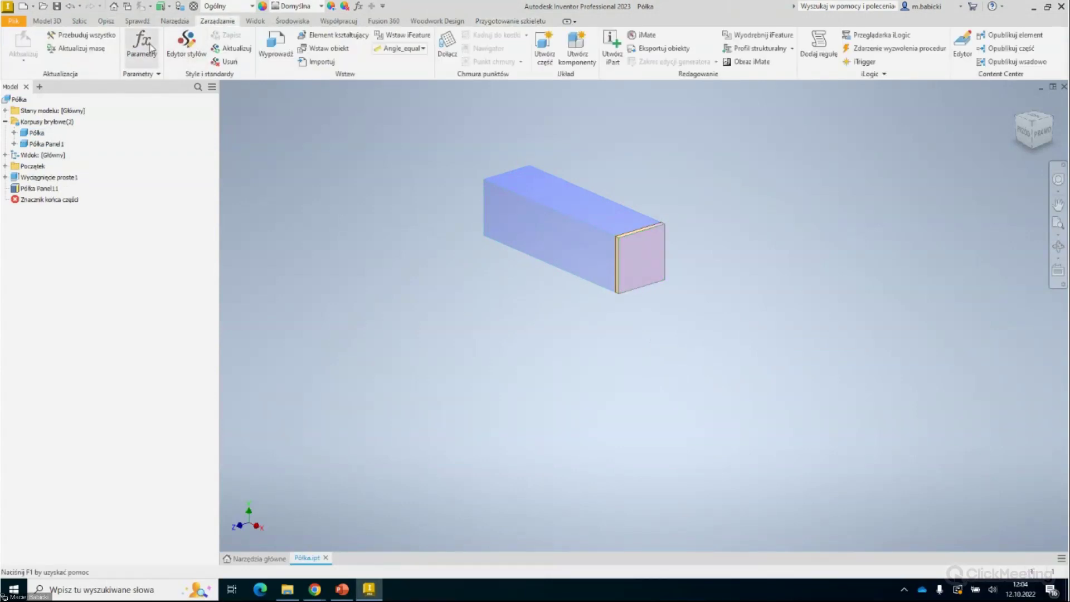
# Rename the 18 mm thickness parameter d4 to Grubość_panel in the Parameters table.
pyautogui.click(150, 48)
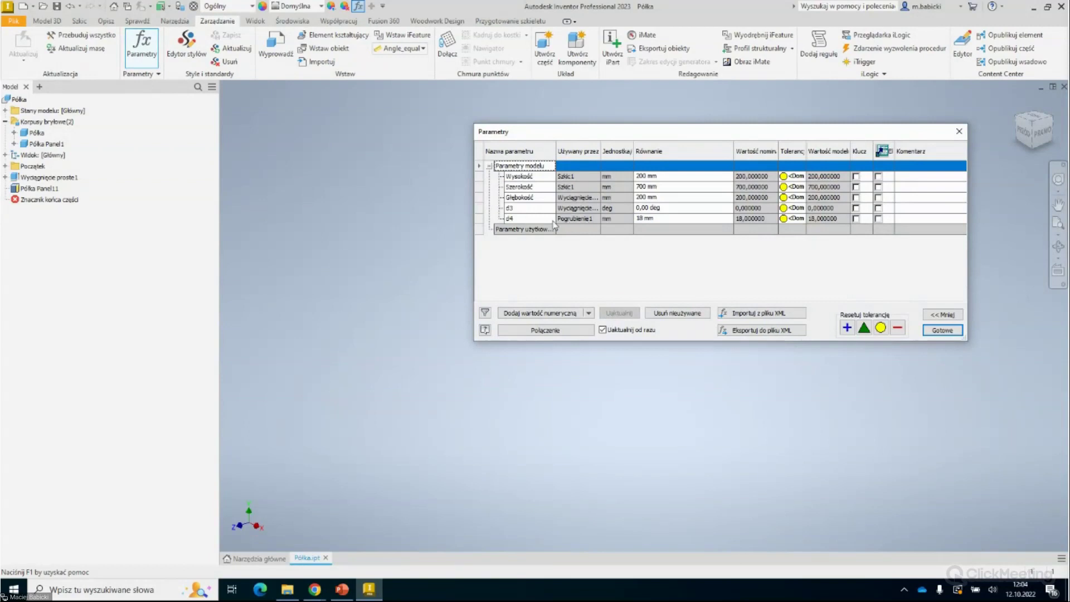
pyautogui.click(532, 220)
pyautogui.click(505, 218)
pyautogui.write('Grubość_pan')
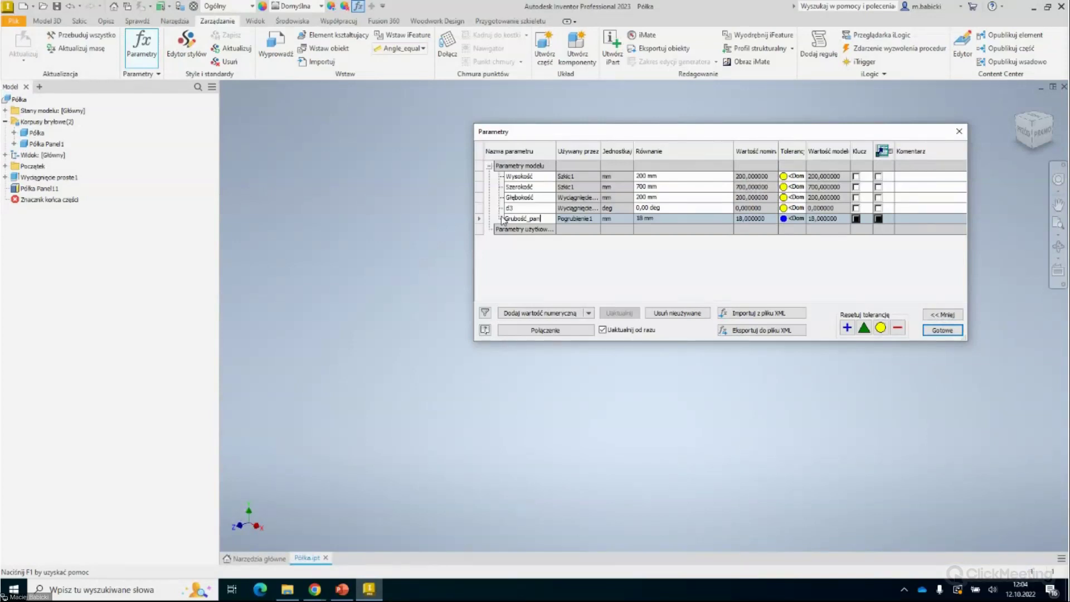
pyautogui.write('el')
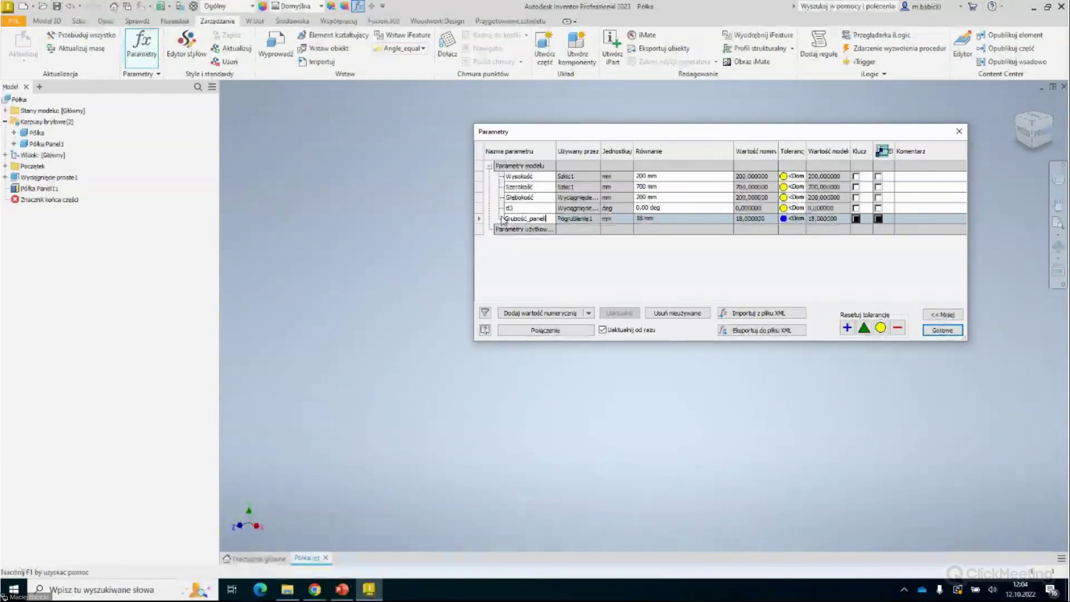
pyautogui.press('Return')
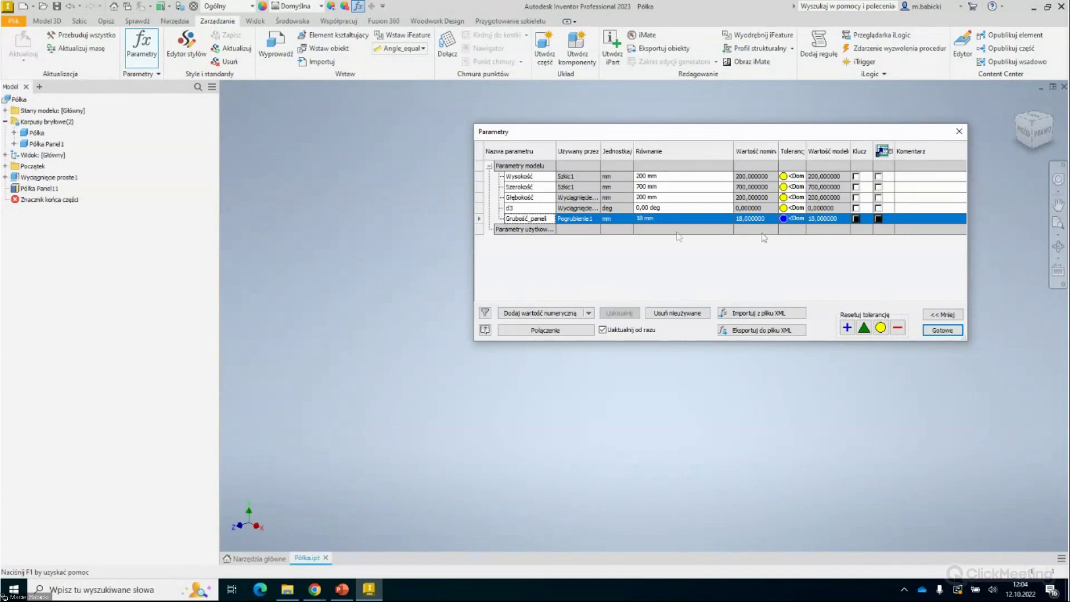
pyautogui.click(643, 219)
pyautogui.click(942, 330)
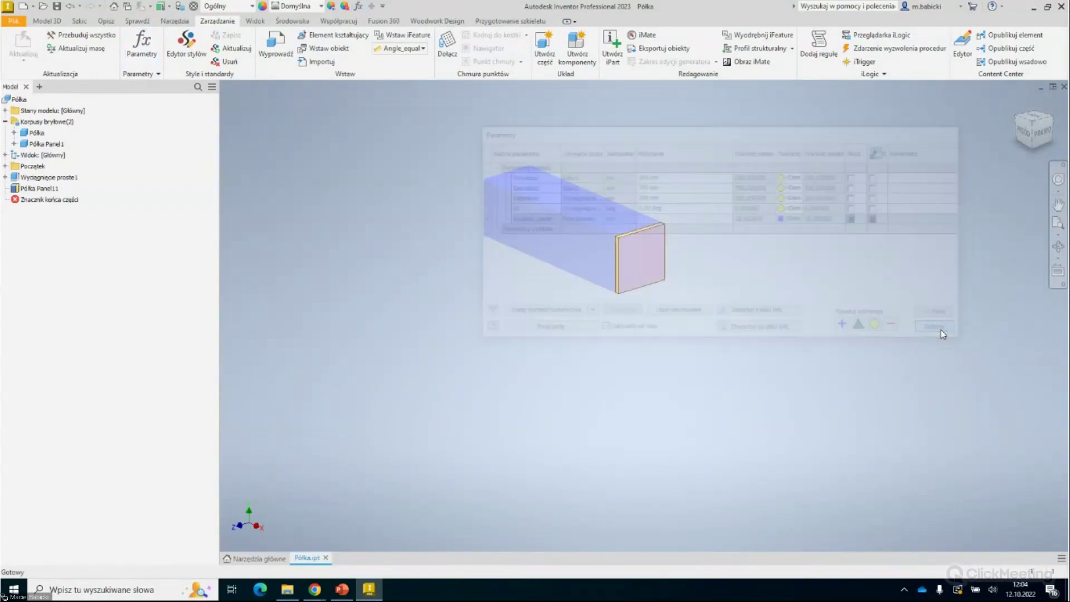
pyautogui.click(509, 21)
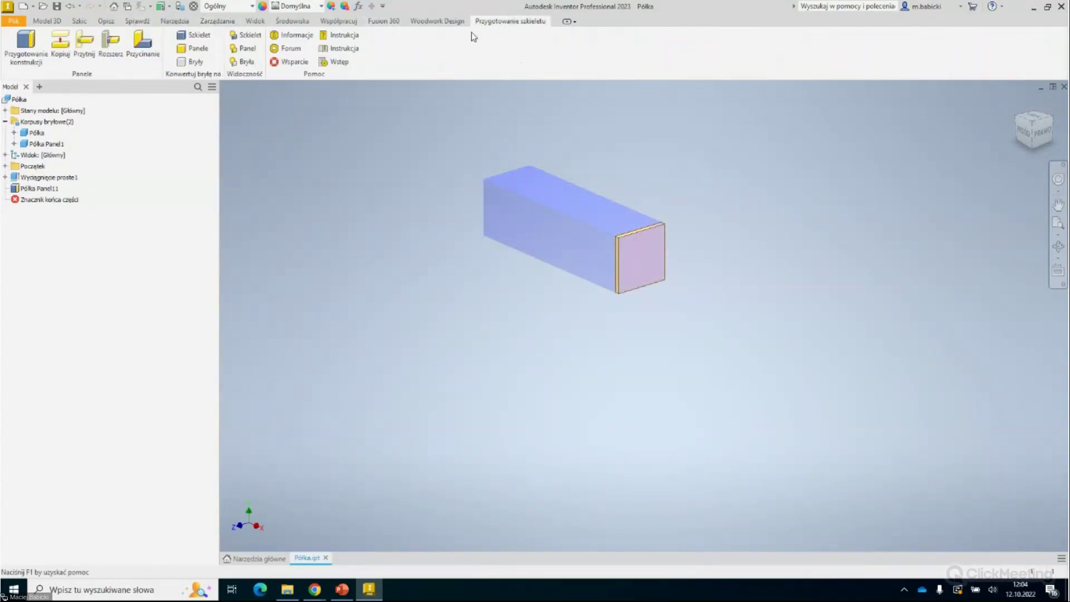
# Create Półka Panel2–5 on the box's faces, with thickness linked to the Grubość_panel parameter.
pyautogui.click(26, 47)
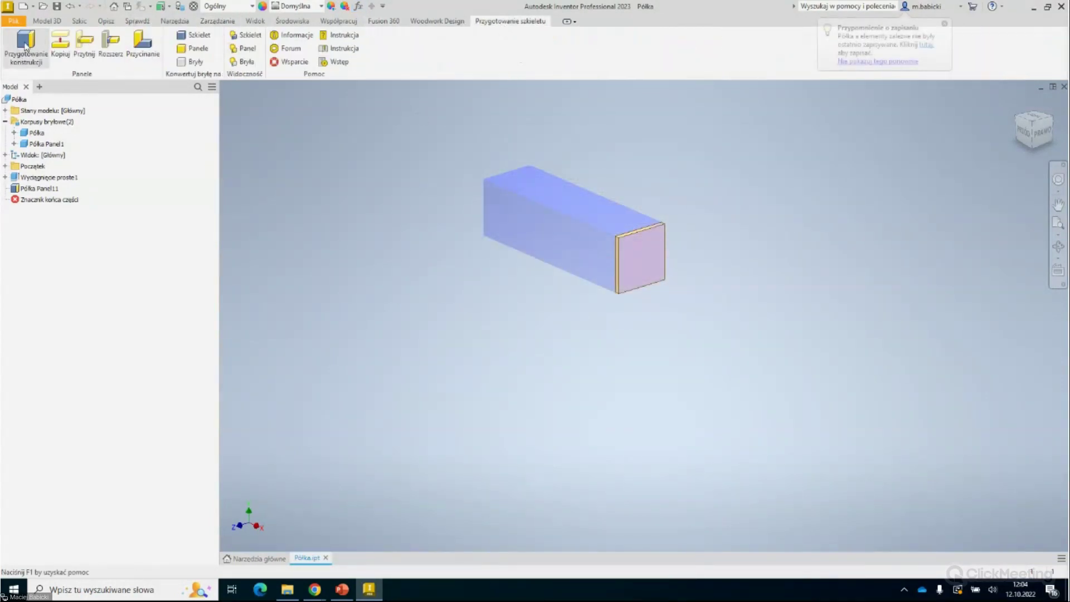
pyautogui.click(597, 212)
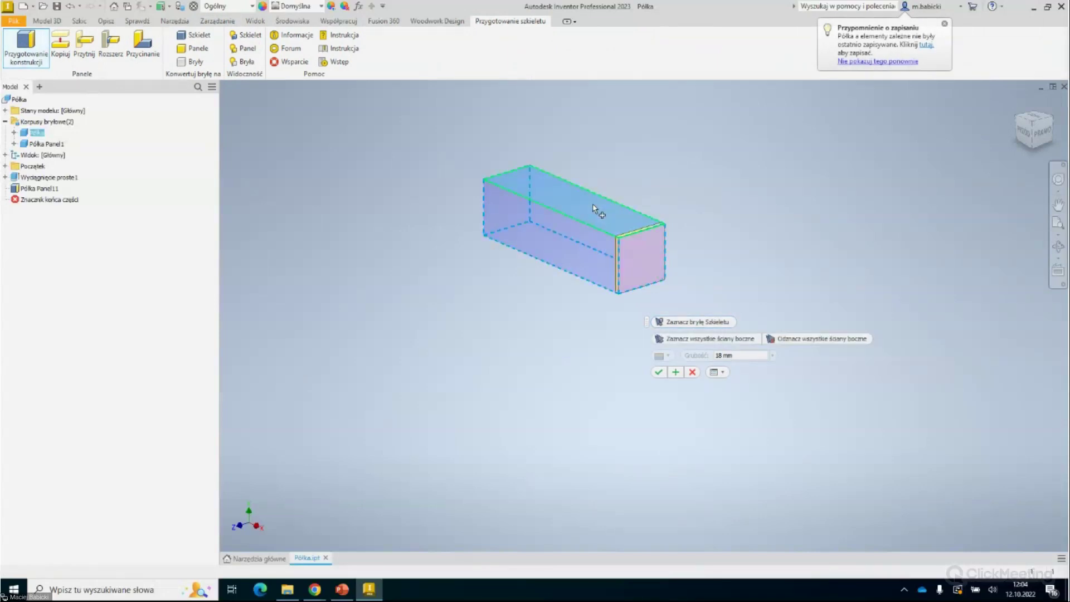
pyautogui.click(486, 195)
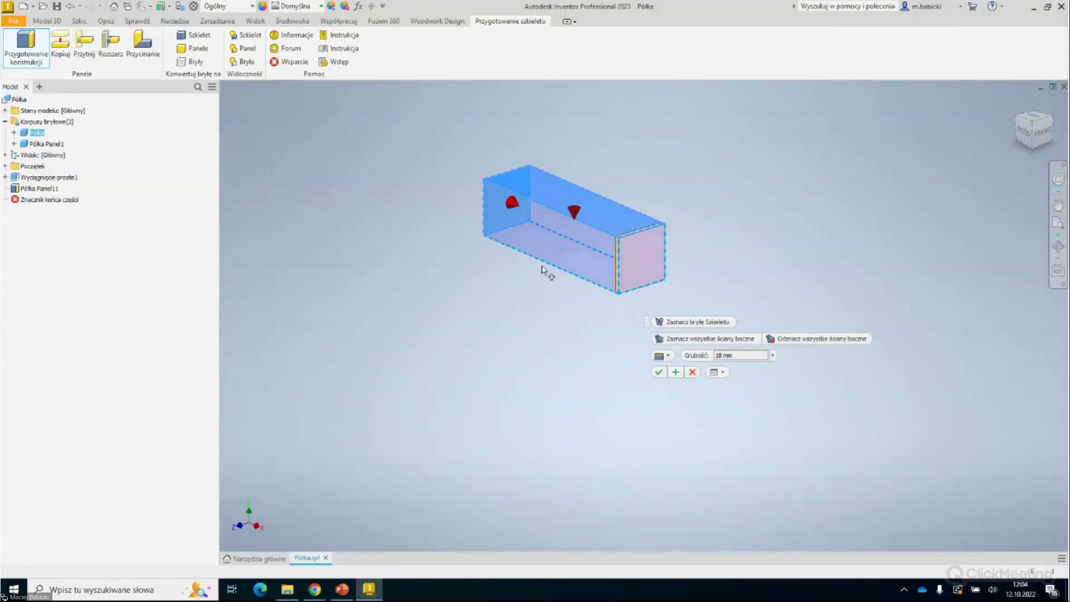
pyautogui.keyDown('shift'); pyautogui.moveTo(585, 300); pyautogui.dragTo(586, 271, button='middle'); pyautogui.keyUp('shift')
pyautogui.moveTo(688, 262)
pyautogui.keyDown('shift'); pyautogui.mouseDown(button='middle')
pyautogui.moveTo(602, 239)
pyautogui.moveTo(619, 237)
pyautogui.moveTo(719, 312)
pyautogui.mouseUp(button='middle'); pyautogui.keyUp('shift')
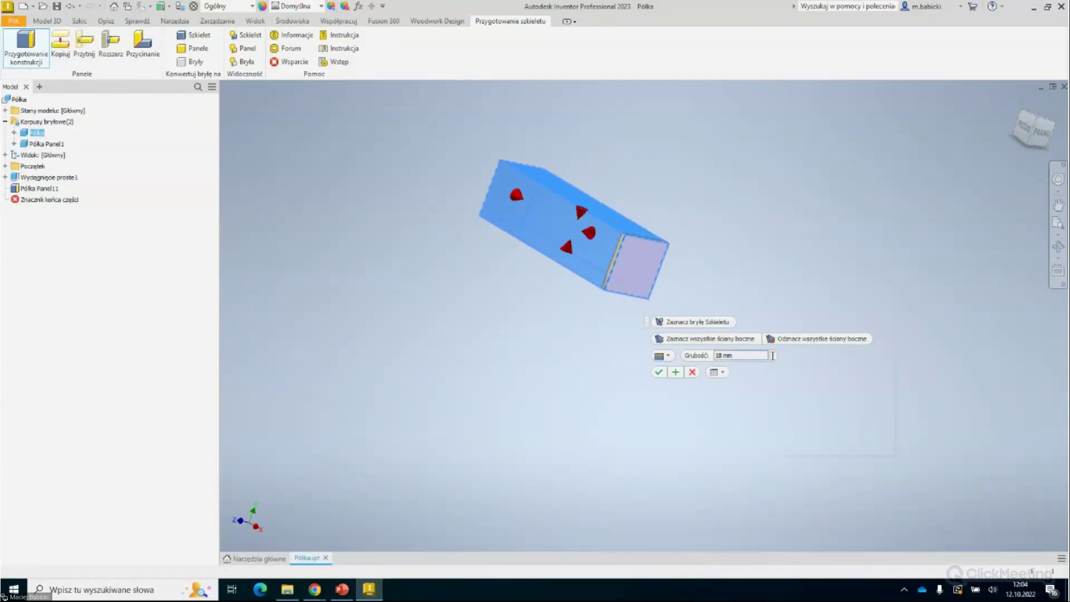
pyautogui.click(772, 355)
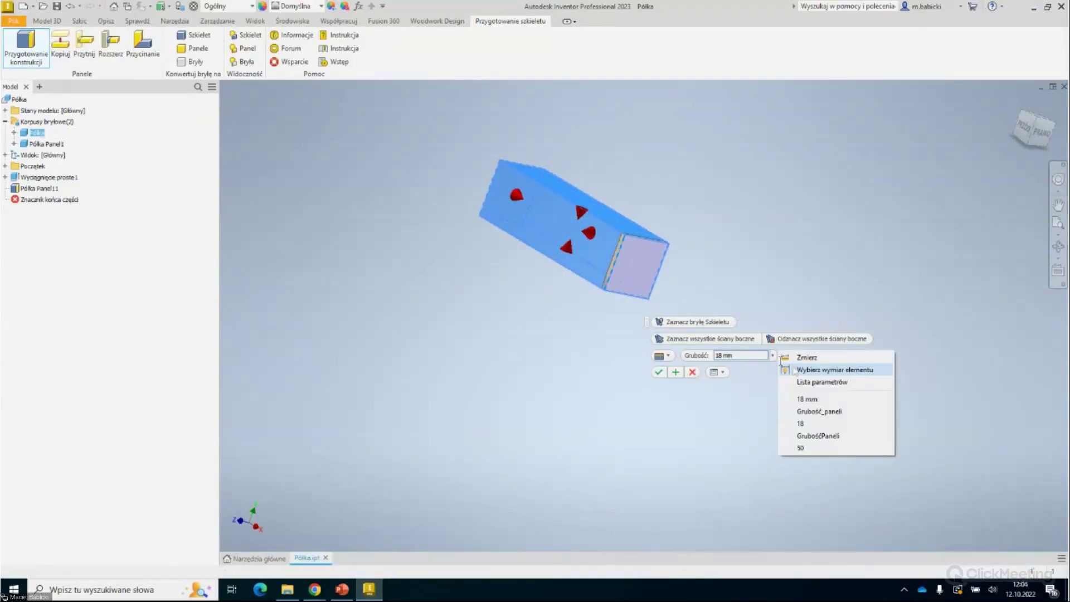
pyautogui.click(823, 381)
pyautogui.click(713, 386)
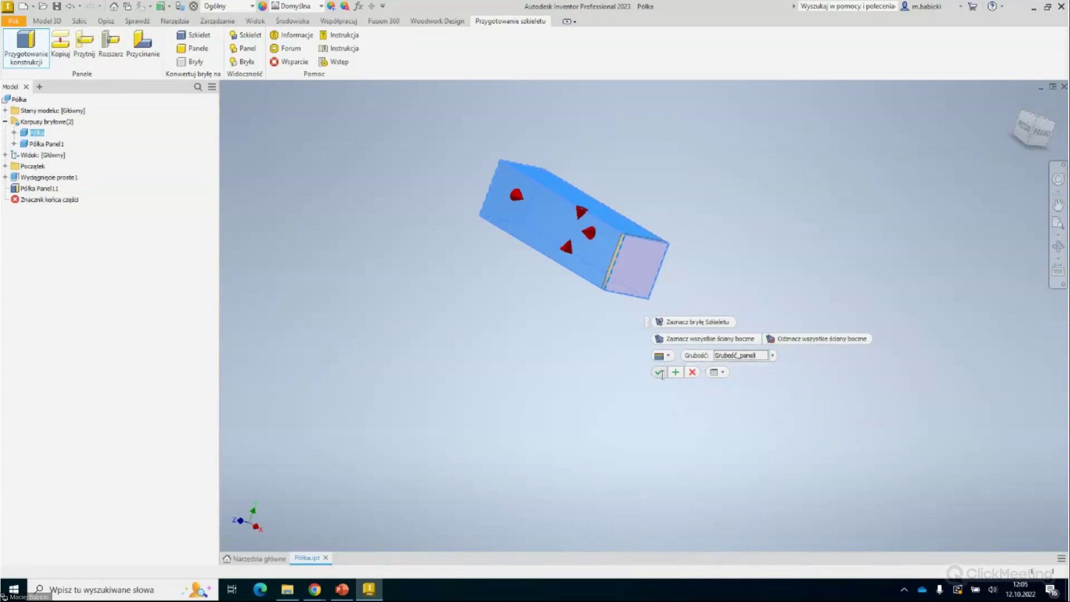
pyautogui.click(658, 373)
pyautogui.moveTo(657, 332)
pyautogui.keyDown('shift'); pyautogui.mouseDown(button='middle')
pyautogui.moveTo(660, 358)
pyautogui.moveTo(664, 329)
pyautogui.moveTo(707, 353)
pyautogui.moveTo(698, 327)
pyautogui.mouseUp(button='middle'); pyautogui.keyUp('shift')
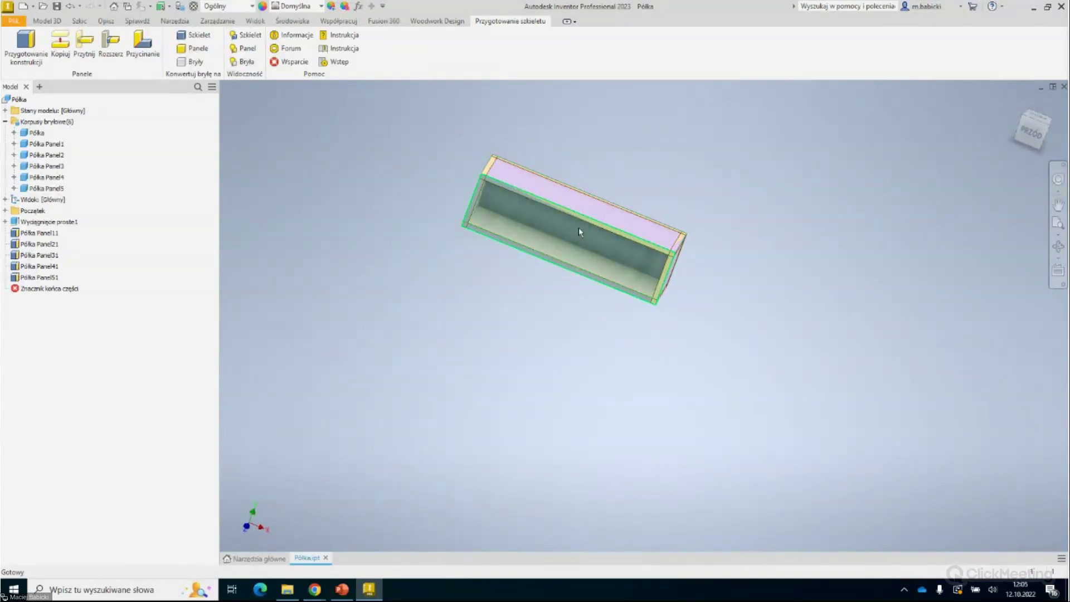
pyautogui.keyDown('shift'); pyautogui.moveTo(784, 305); pyautogui.dragTo(747, 296, button='middle'); pyautogui.keyUp('shift')
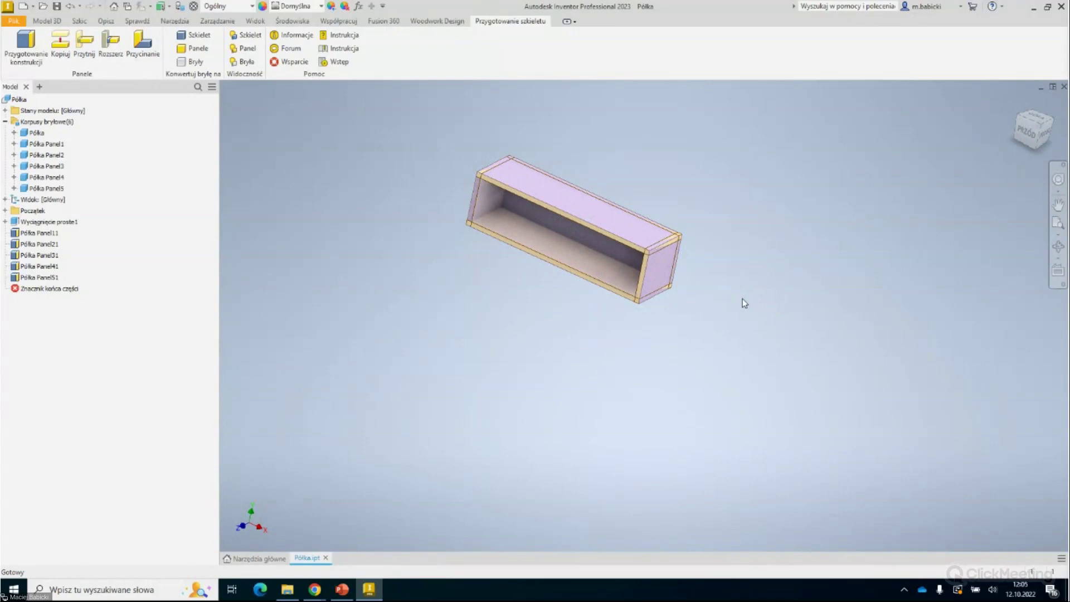
pyautogui.scroll(-5, 658, 255)
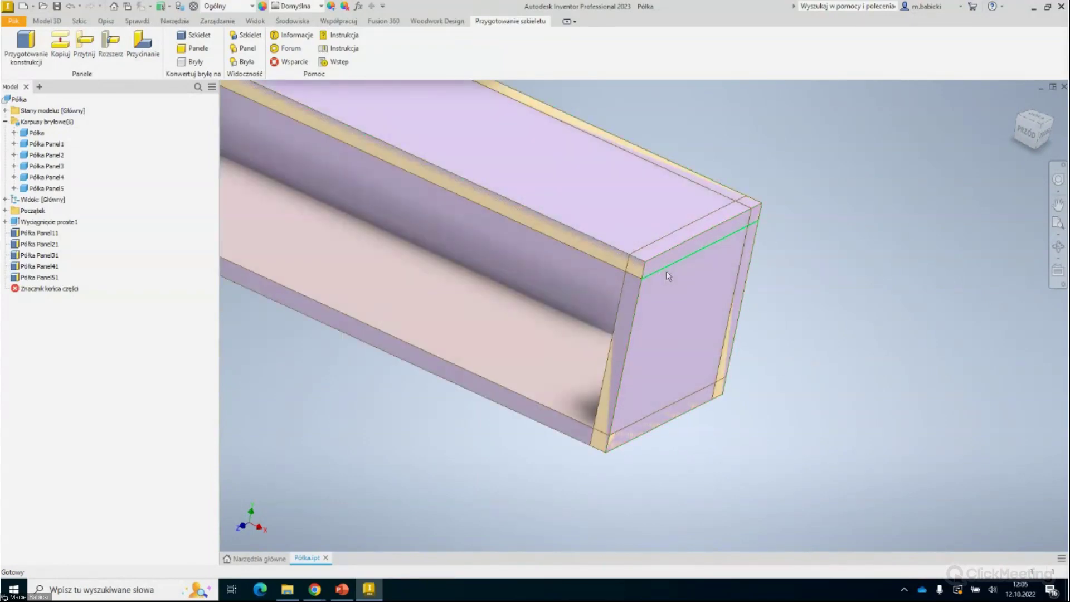
pyautogui.scroll(5, 793, 304)
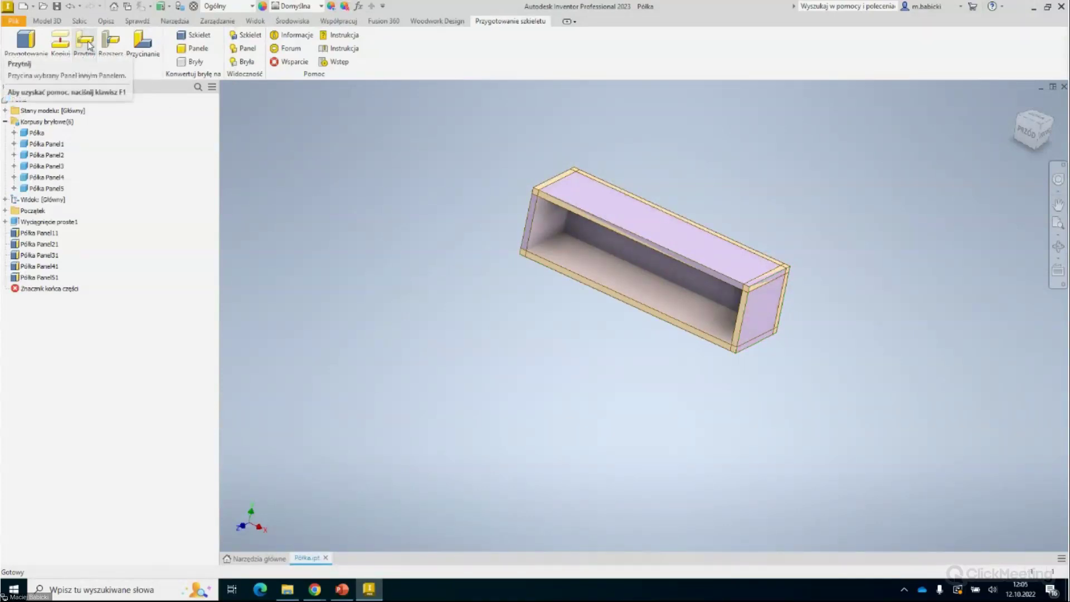
pyautogui.click(47, 21)
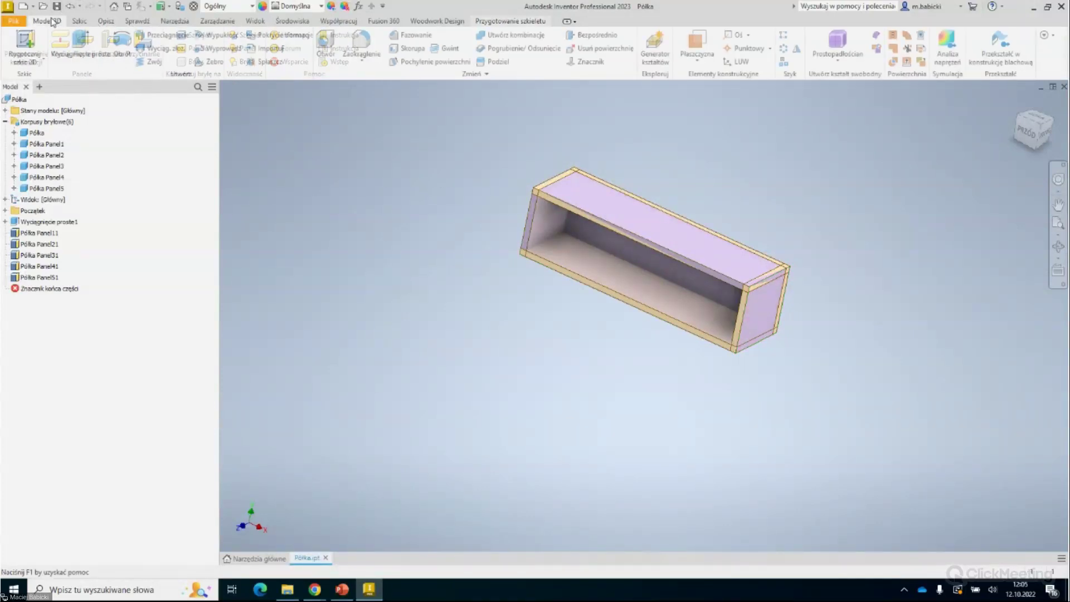
pyautogui.click(510, 21)
pyautogui.click(84, 46)
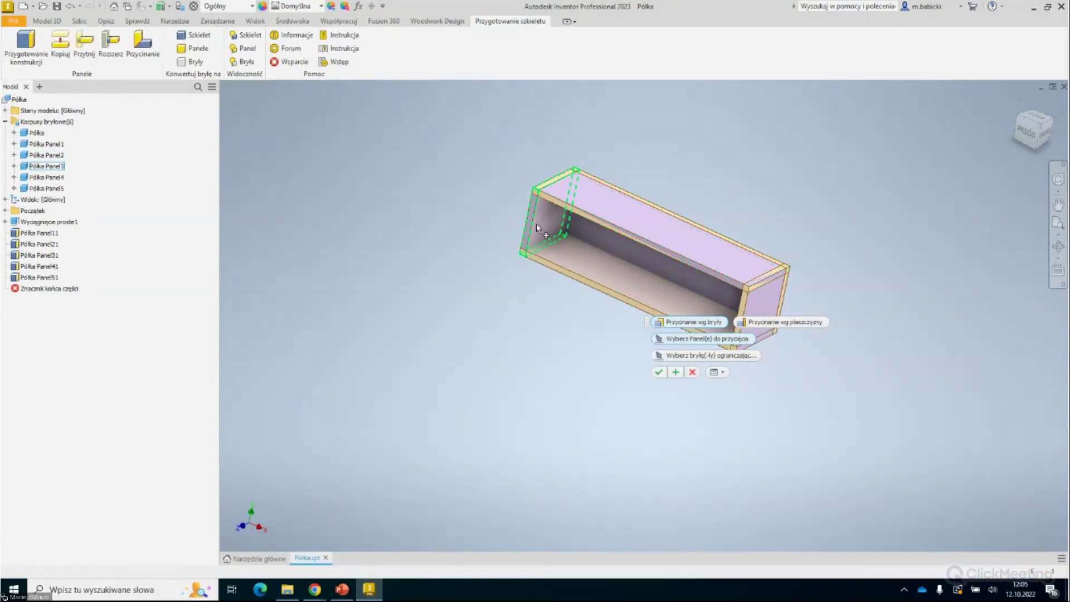
# Trim the top and bottom panels against Panel1 and Panel3 as limits, then inspect the joints.
pyautogui.click(568, 212)
pyautogui.click(563, 268)
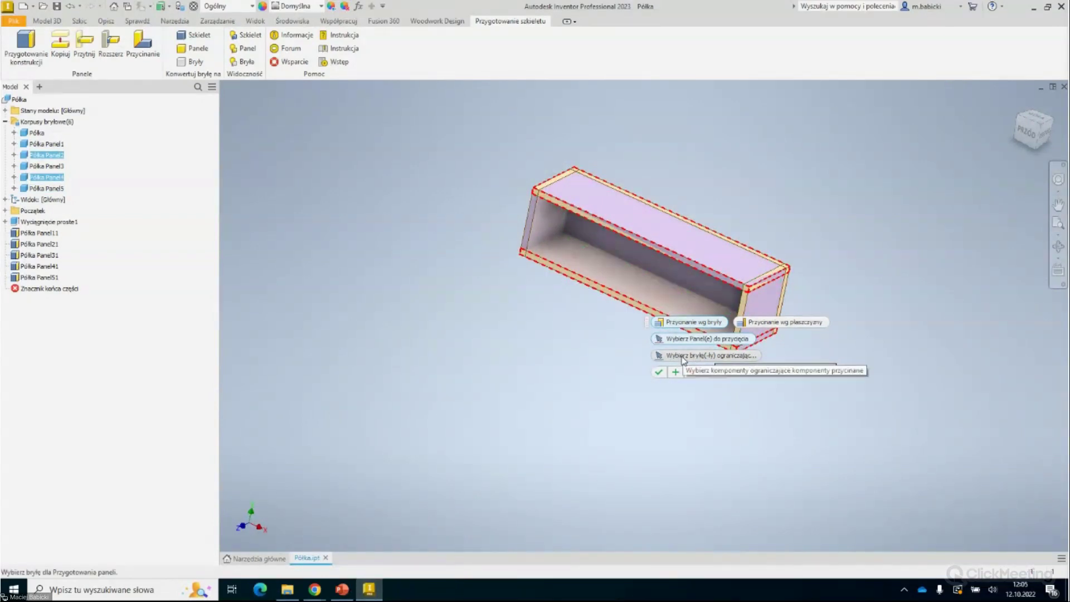
pyautogui.click(734, 357)
pyautogui.click(760, 305)
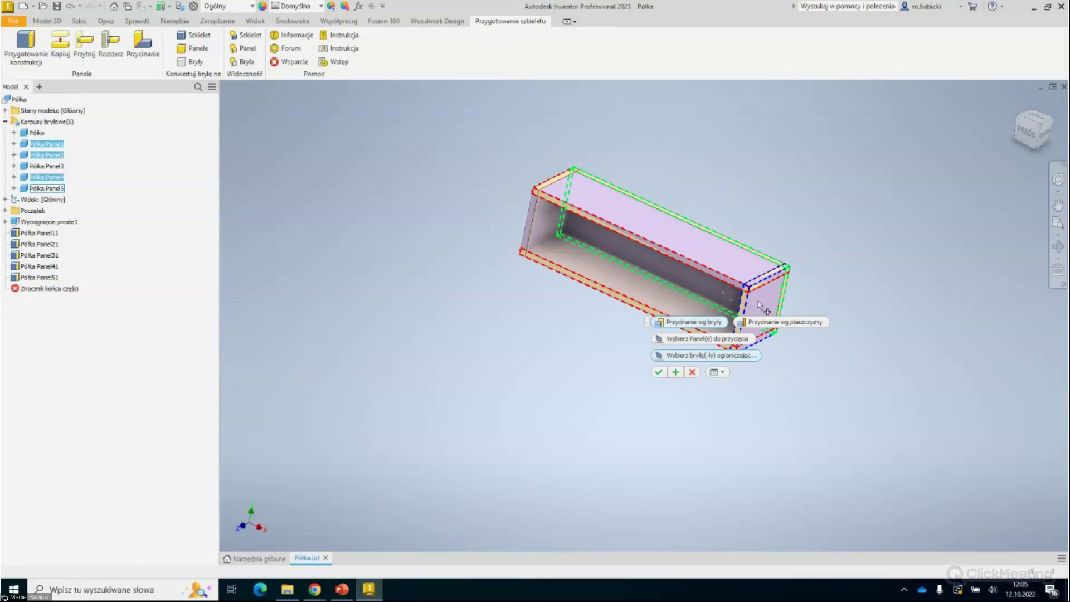
pyautogui.click(529, 239)
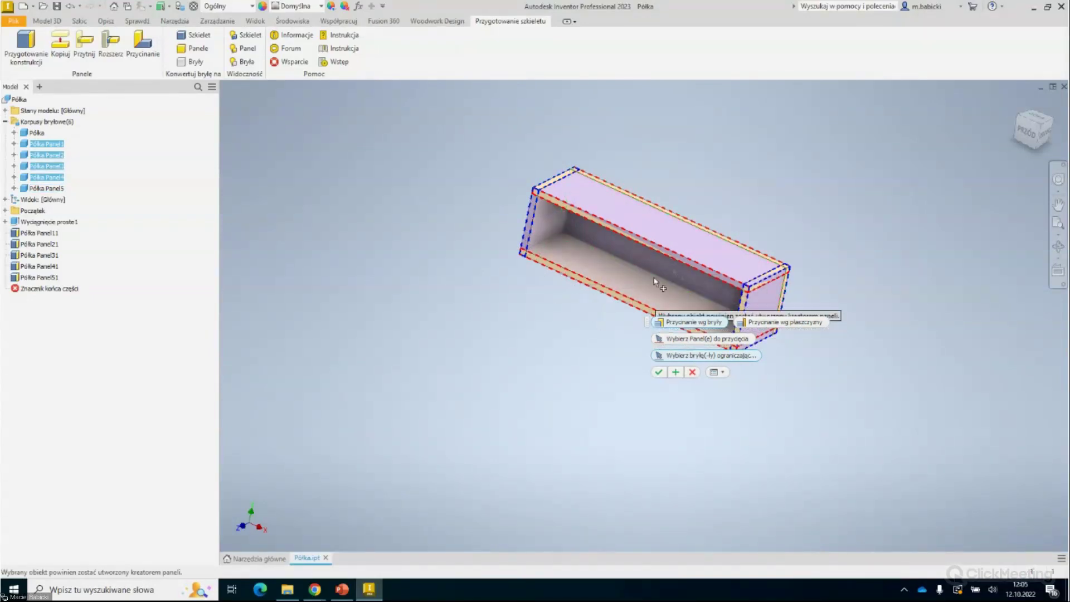
pyautogui.click(661, 373)
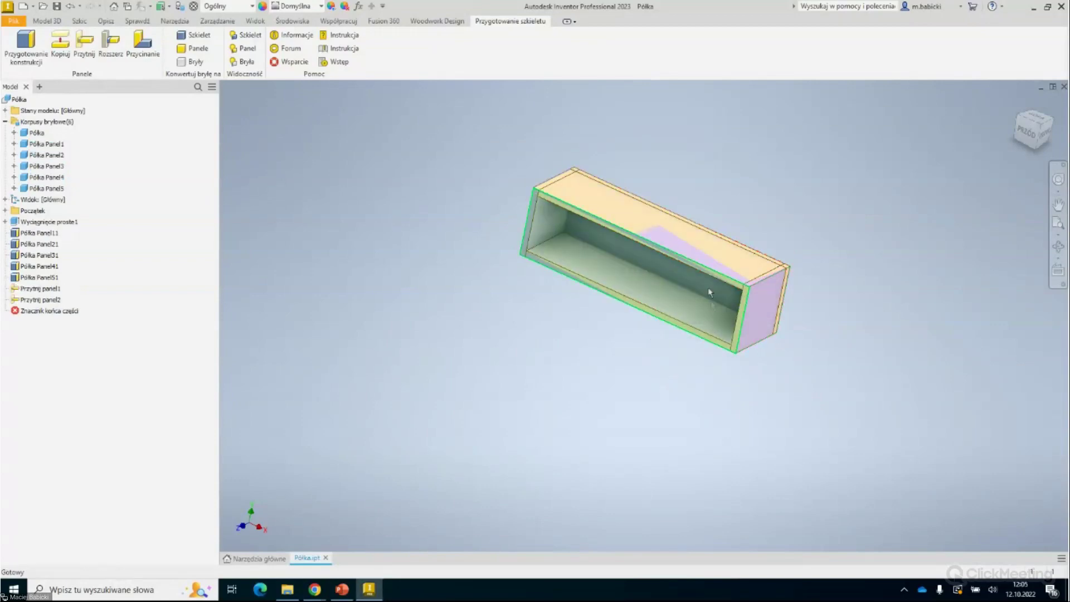
pyautogui.scroll(-5, 744, 282)
pyautogui.scroll(5, 743, 282)
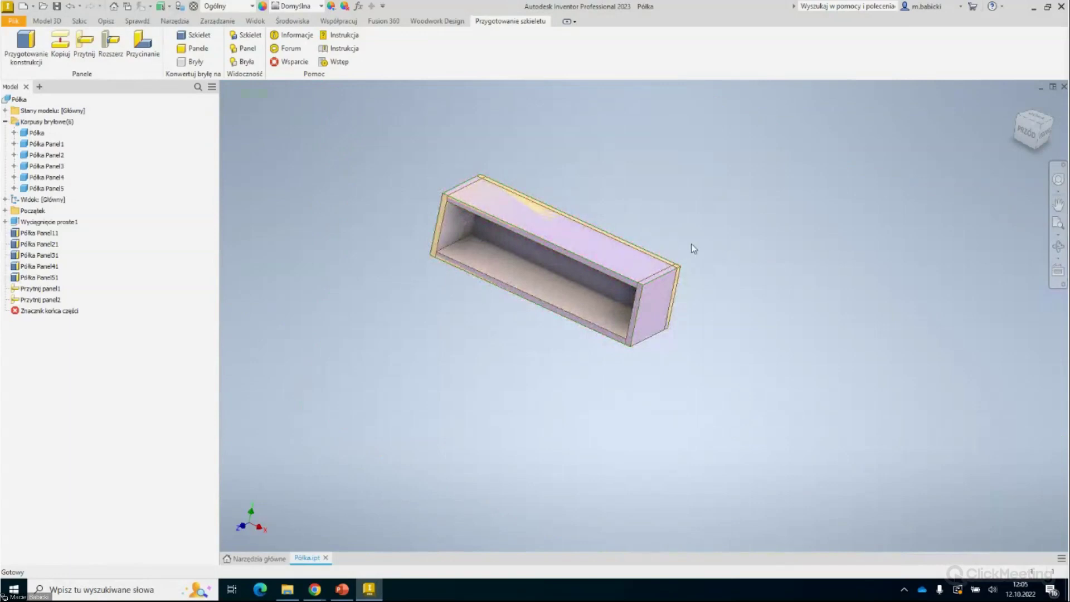
pyautogui.keyDown('shift'); pyautogui.moveTo(693, 245); pyautogui.dragTo(537, 287, button='middle'); pyautogui.keyUp('shift')
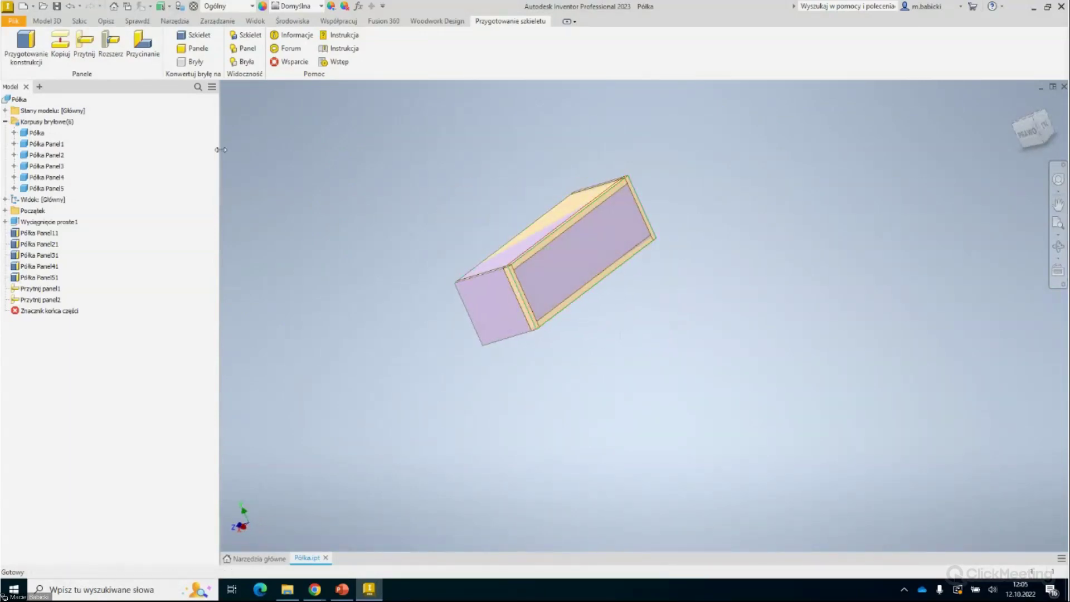
# Trim Półka Panel5 between the other panels as Przytnij panel3, then show the Woodwork Design tools.
pyautogui.click(86, 50)
pyautogui.click(563, 268)
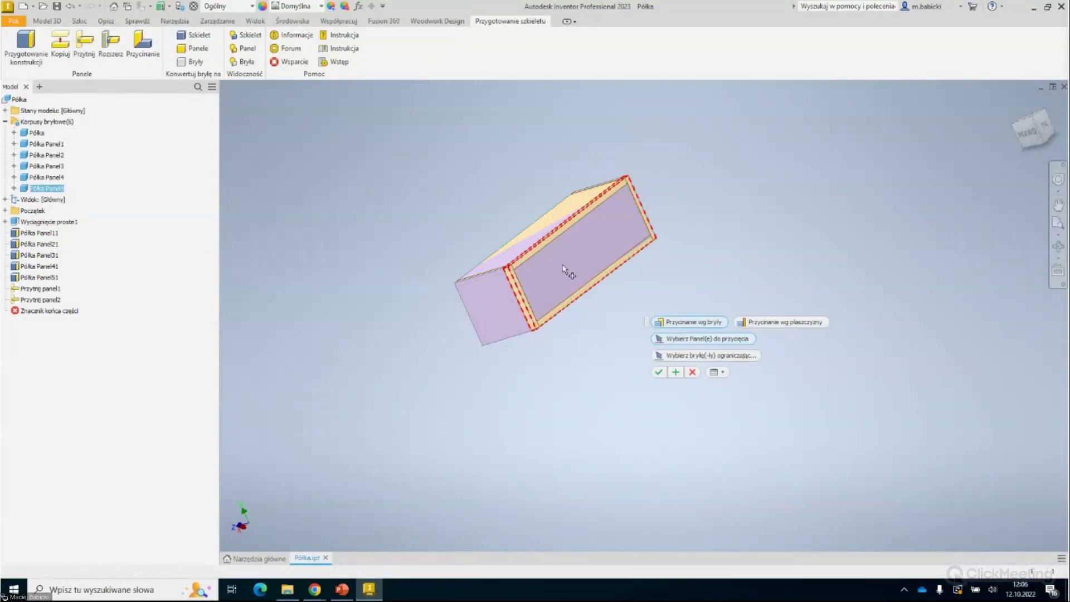
pyautogui.keyDown('shift'); pyautogui.moveTo(563, 268); pyautogui.dragTo(558, 265, button='middle'); pyautogui.keyUp('shift')
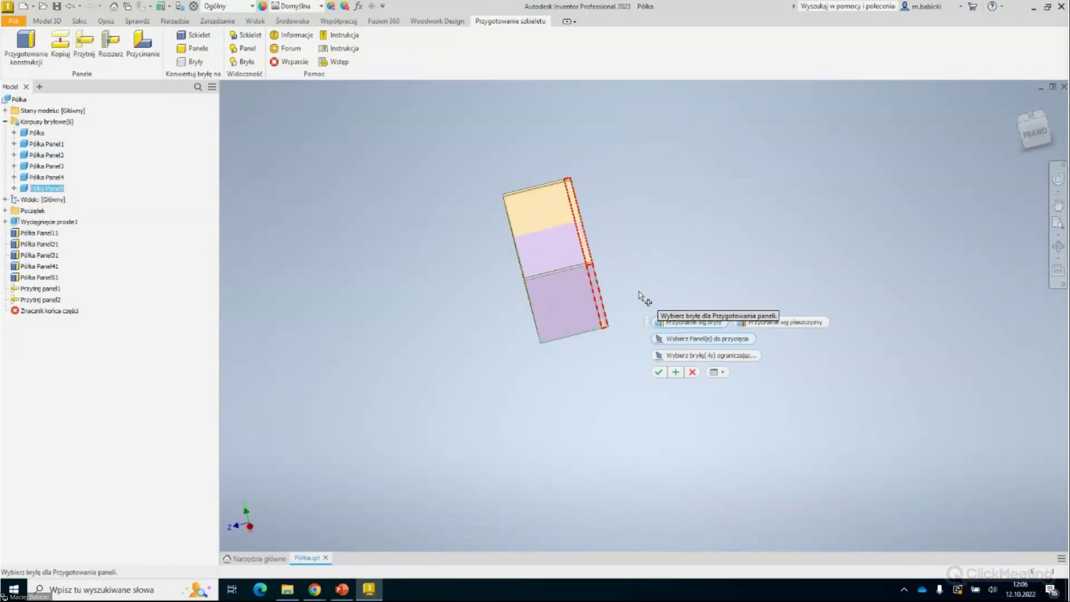
pyautogui.click(660, 371)
pyautogui.moveTo(660, 295)
pyautogui.keyDown('shift'); pyautogui.mouseDown(button='middle')
pyautogui.moveTo(608, 291)
pyautogui.moveTo(746, 290)
pyautogui.mouseUp(button='middle'); pyautogui.keyUp('shift')
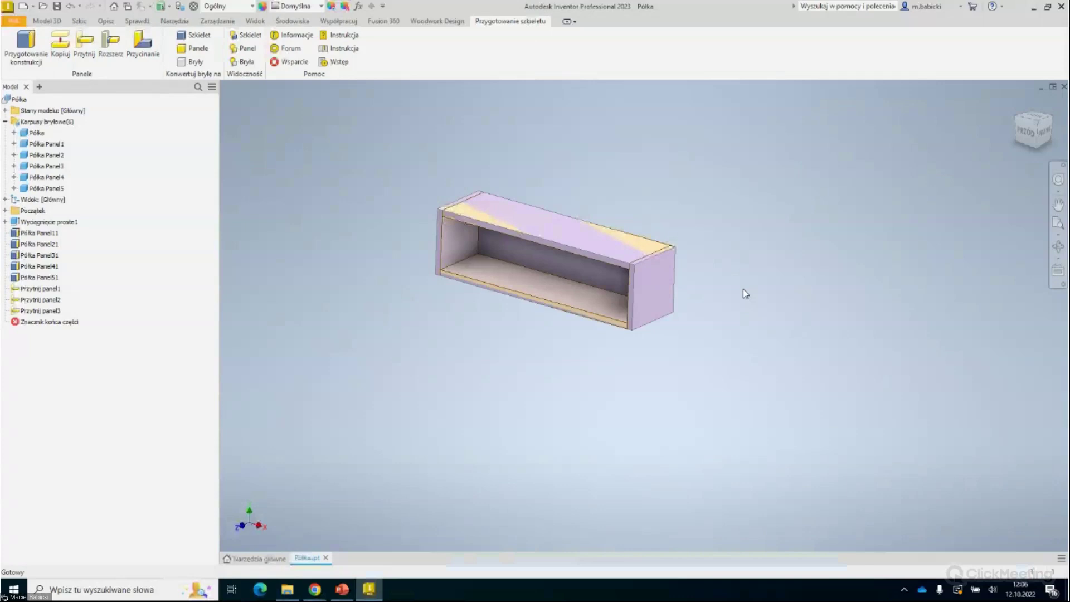
pyautogui.click(446, 22)
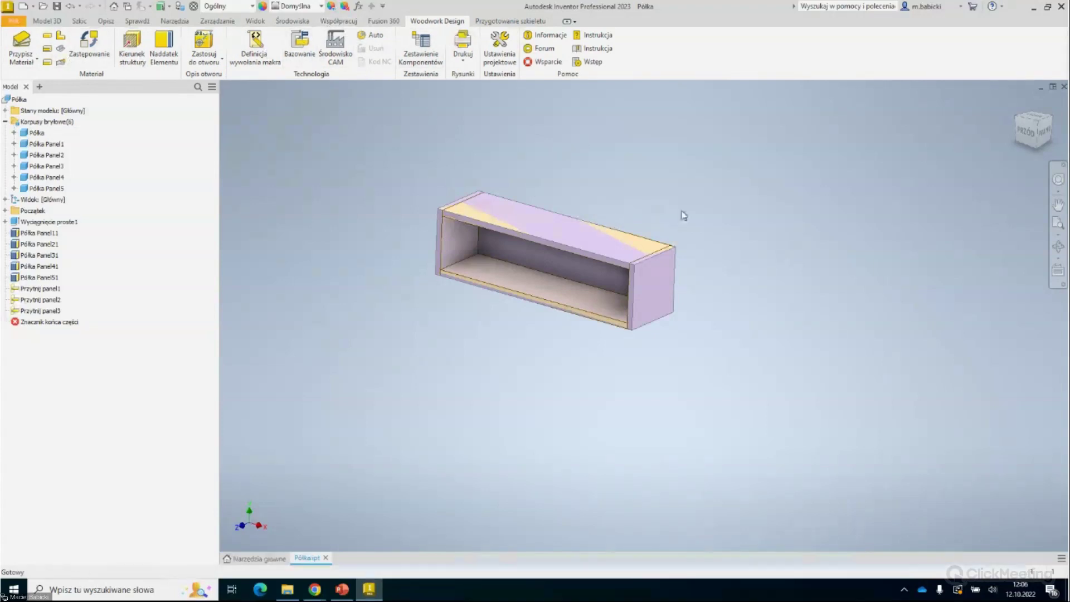
# Start Utwórz komponenty and select the bodies Półka Panel1 through Panel5.
pyautogui.click(227, 25)
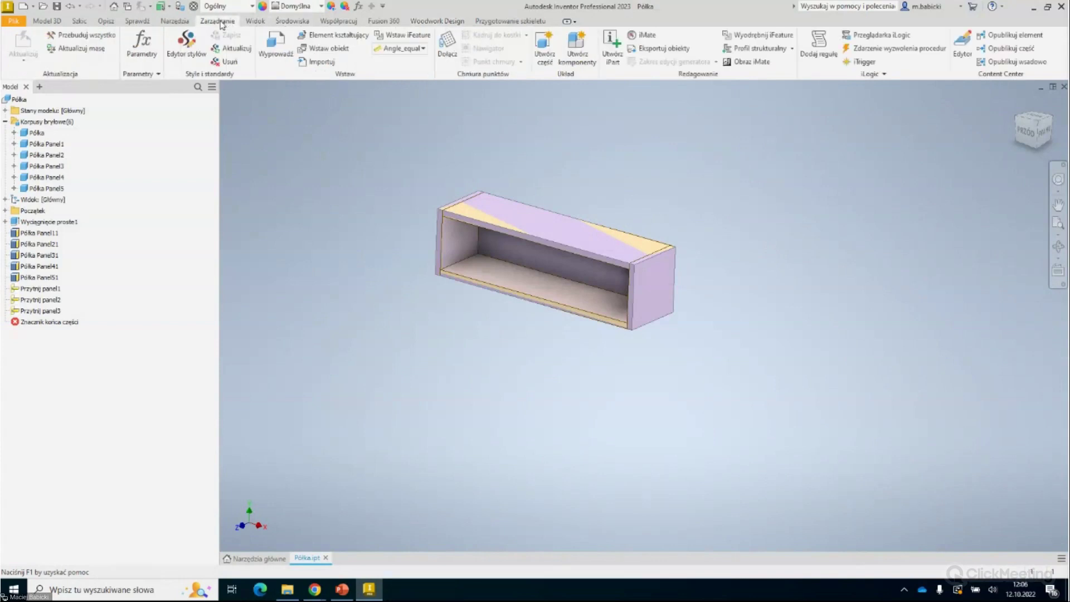
pyautogui.click(579, 50)
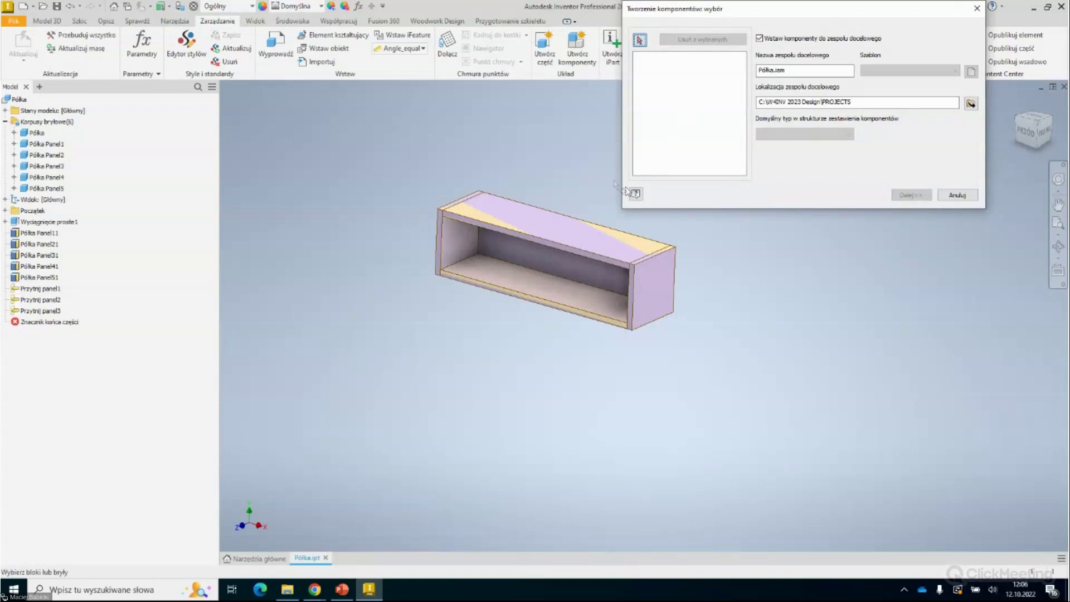
pyautogui.scroll(2, 466, 172)
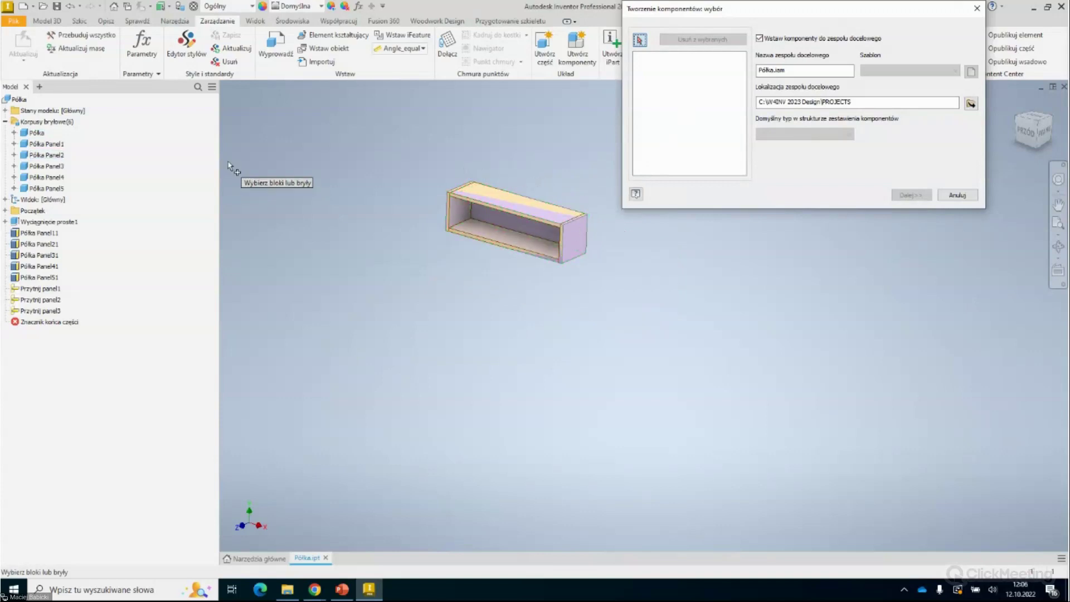
pyautogui.click(46, 144)
pyautogui.click(46, 155)
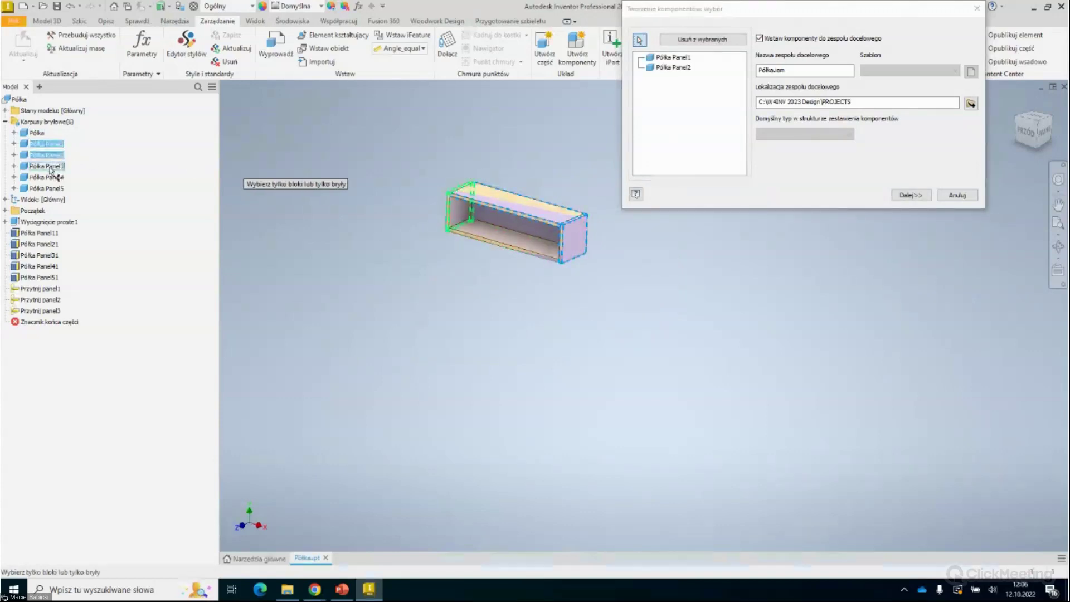
pyautogui.click(47, 177)
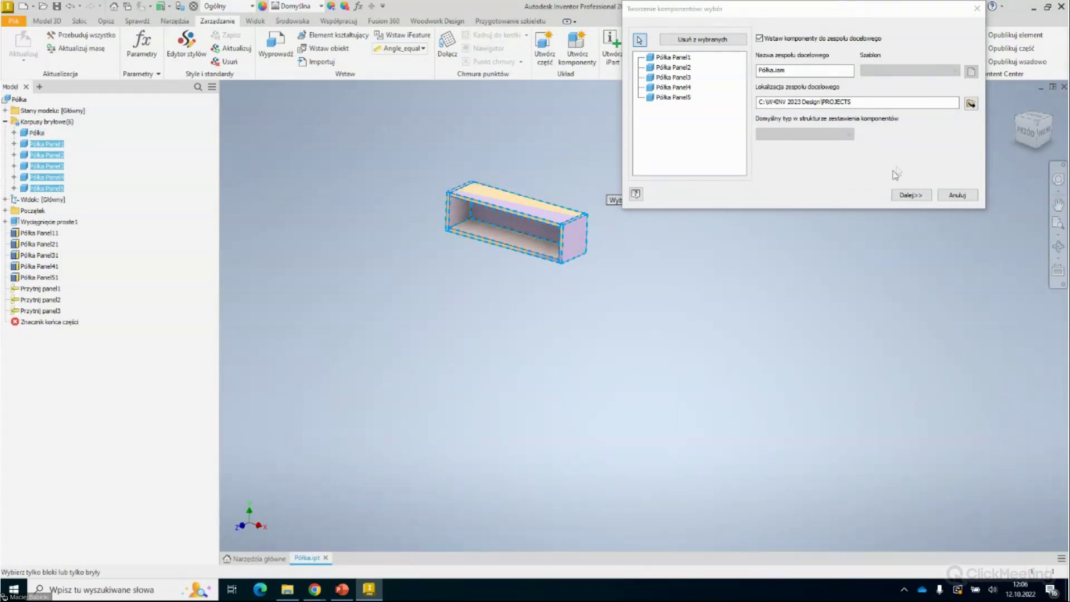
# Create a new target assembly Półka.iam and generate the five panel components.
pyautogui.click(971, 104)
pyautogui.click(745, 138)
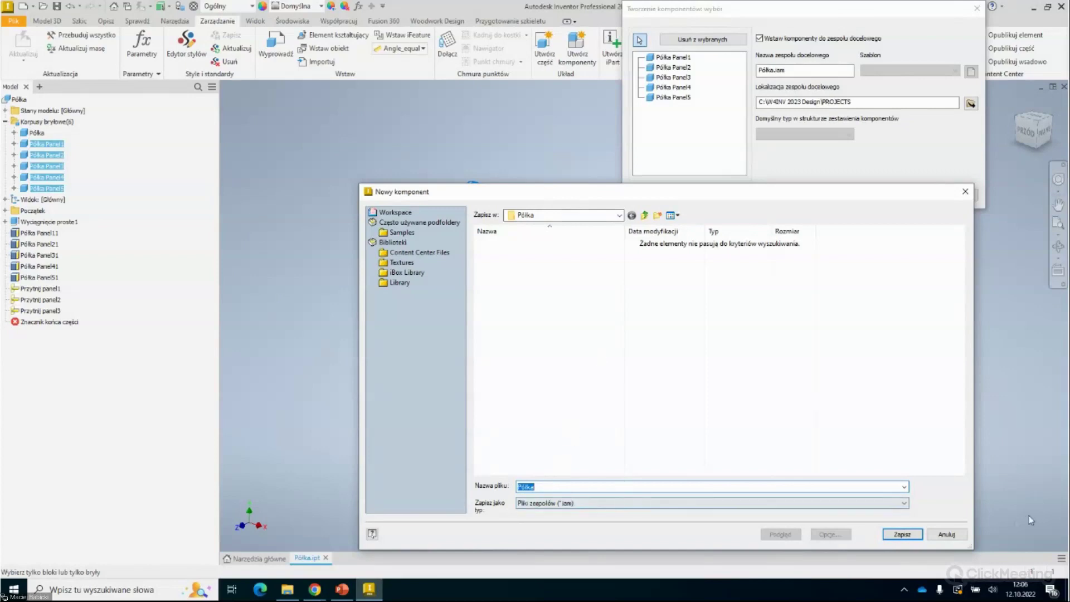
pyautogui.click(902, 535)
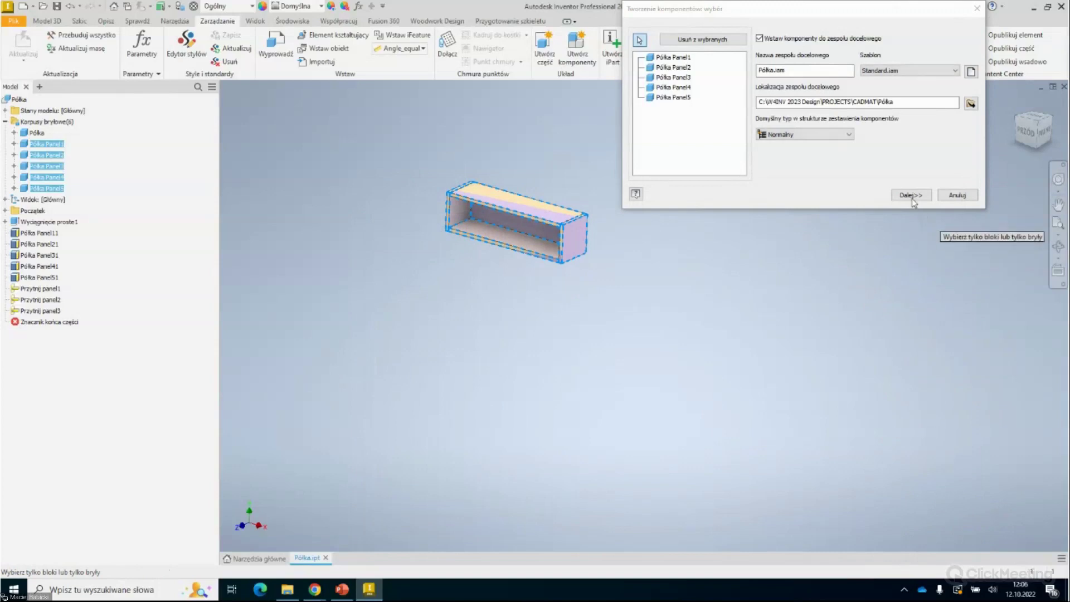
pyautogui.click(911, 197)
pyautogui.click(601, 289)
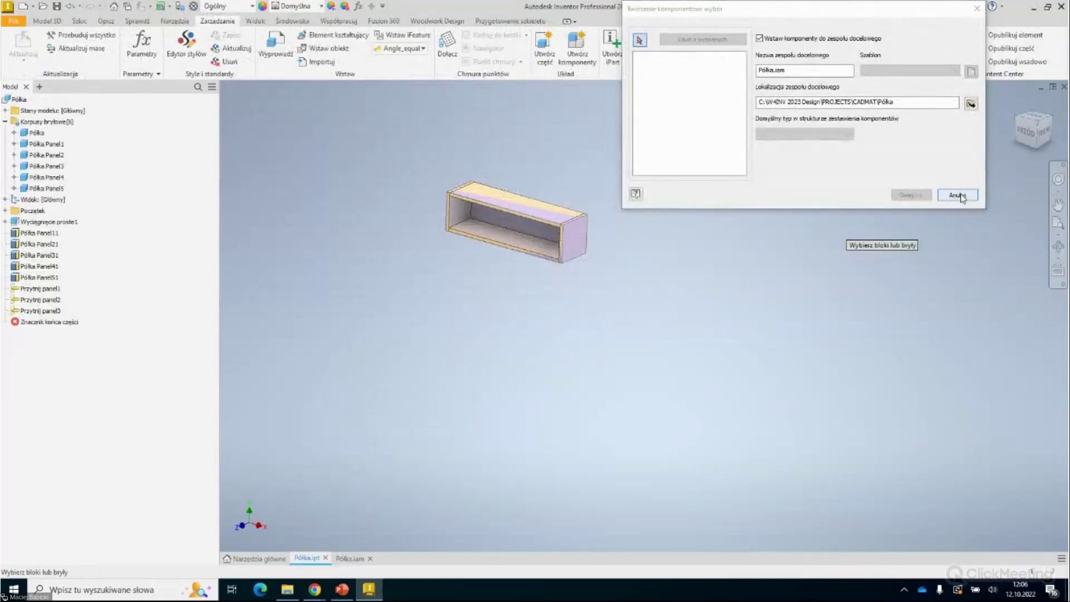
pyautogui.click(958, 195)
pyautogui.click(351, 558)
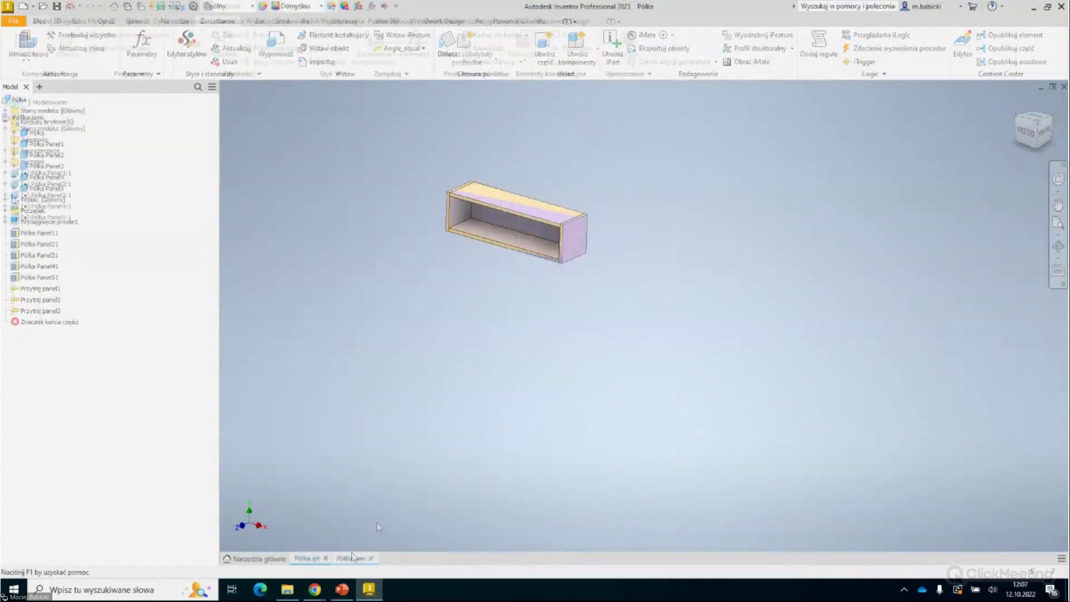
# Orbit Półka.iam to a frontal 3D view, save the assembly, and show the Woodwork Design tools.
pyautogui.keyDown('shift'); pyautogui.moveTo(721, 342); pyautogui.dragTo(664, 370, button='middle'); pyautogui.keyUp('shift')
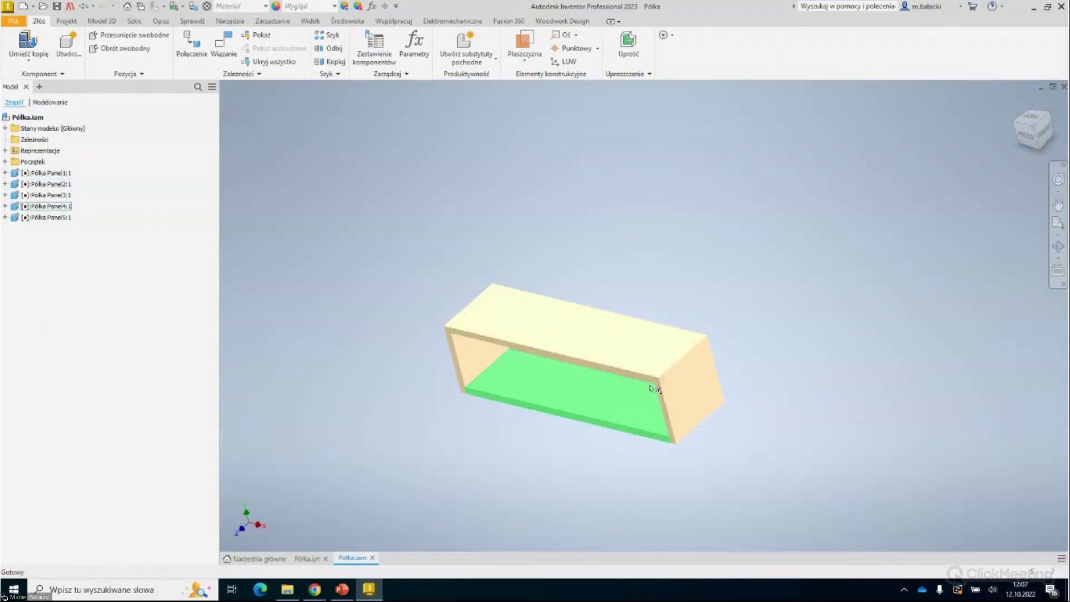
pyautogui.moveTo(576, 291)
pyautogui.keyDown('shift'); pyautogui.mouseDown(button='middle')
pyautogui.moveTo(570, 270)
pyautogui.moveTo(567, 282)
pyautogui.mouseUp(button='middle'); pyautogui.keyUp('shift')
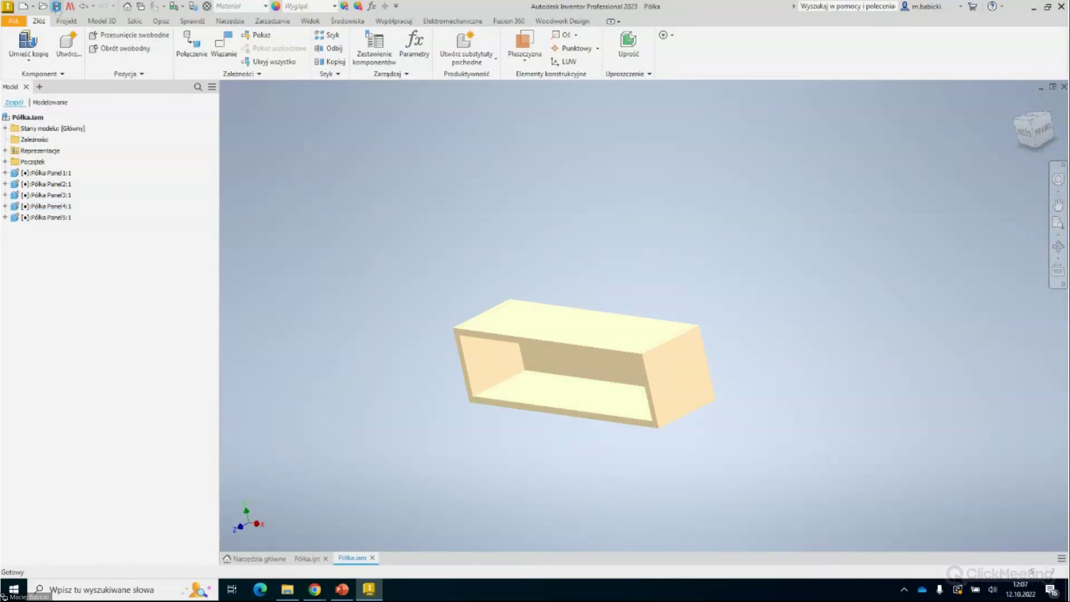
pyautogui.click(57, 8)
pyautogui.click(645, 206)
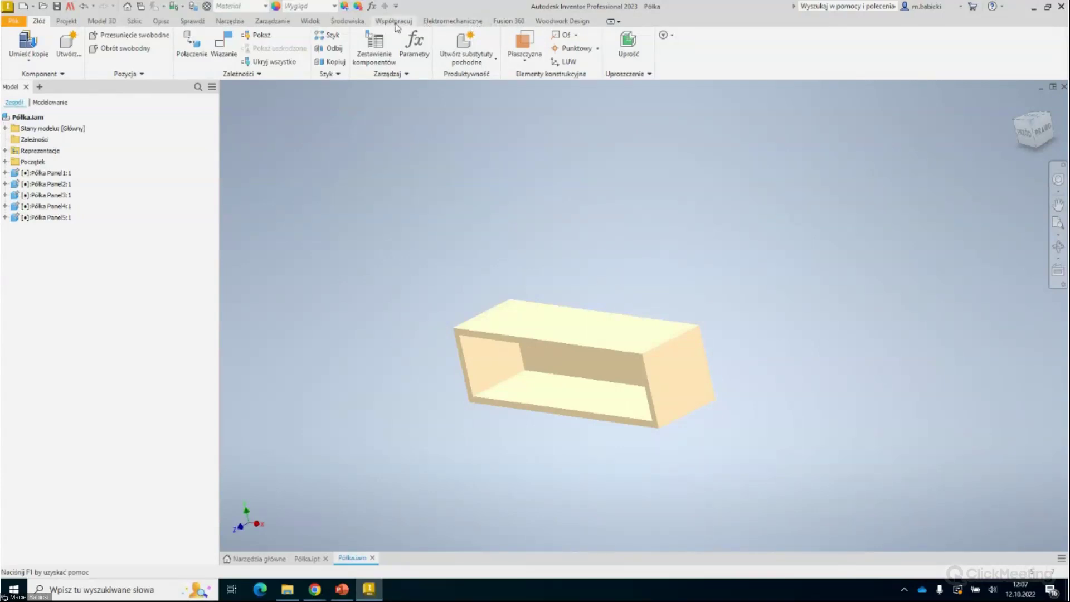
pyautogui.click(538, 22)
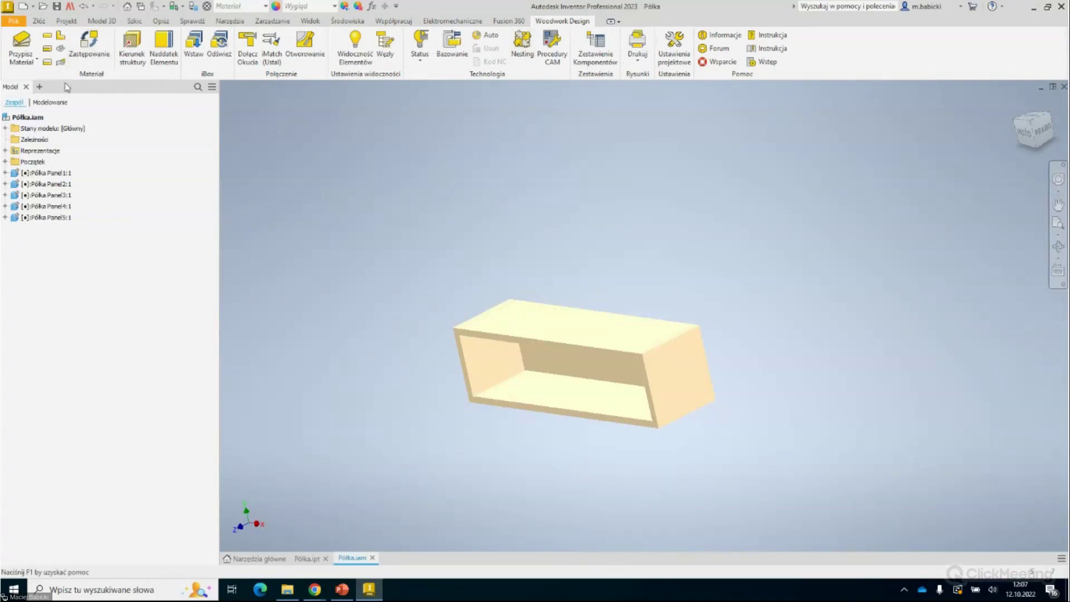
# Open the material assignment window and browse the laminated and multilayer board categories.
pyautogui.click(31, 62)
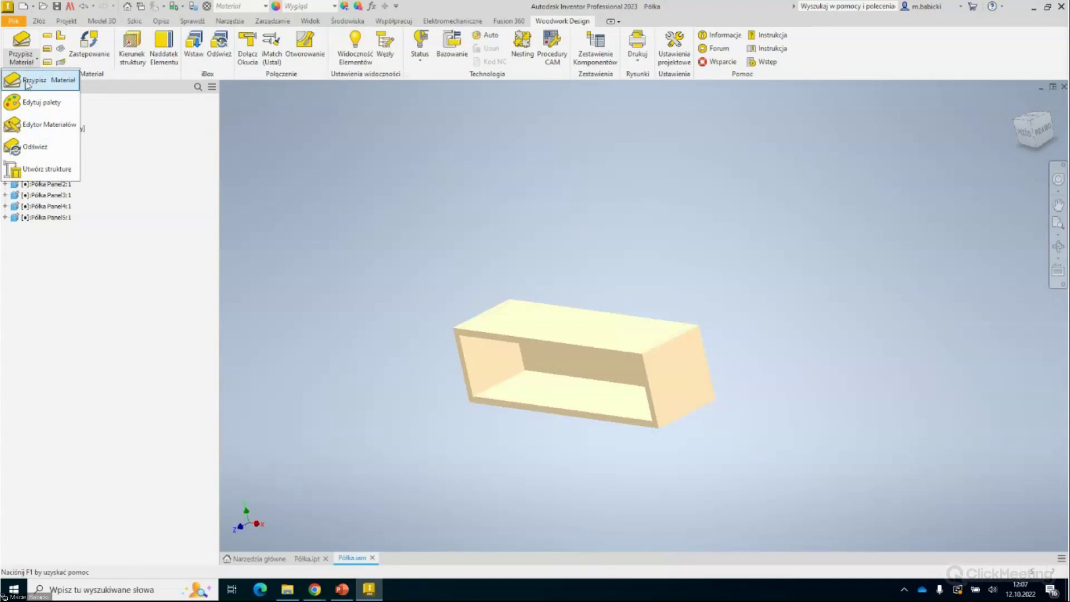
pyautogui.click(25, 83)
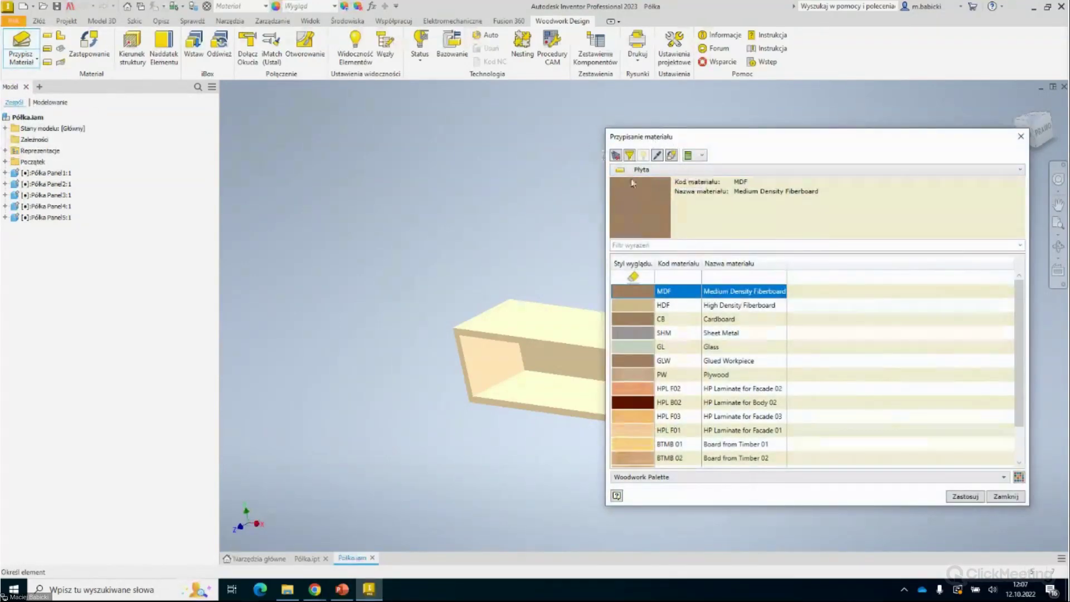
pyautogui.click(667, 171)
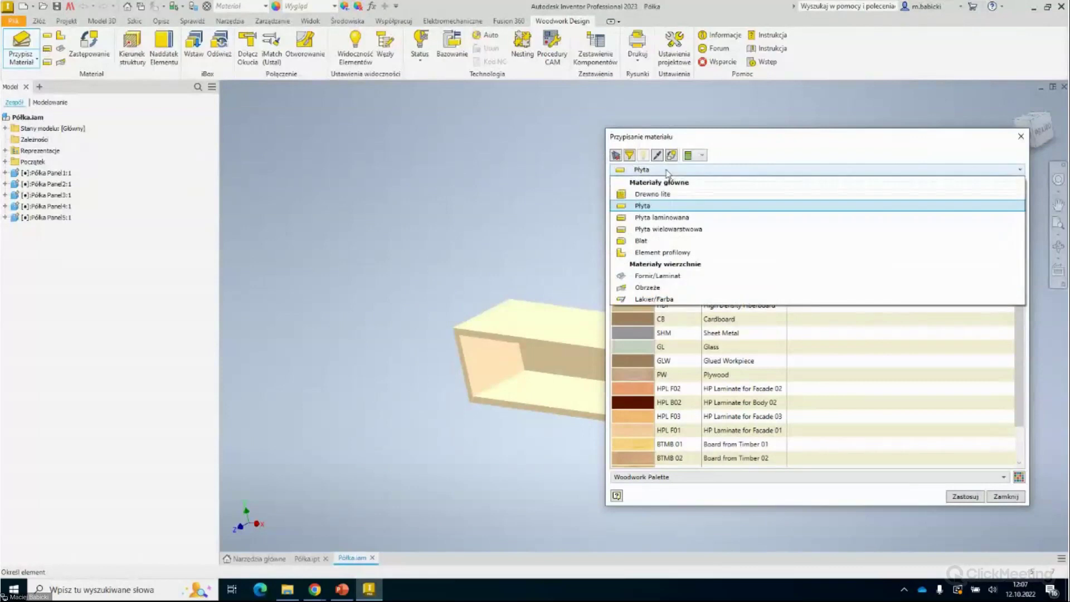
pyautogui.click(648, 198)
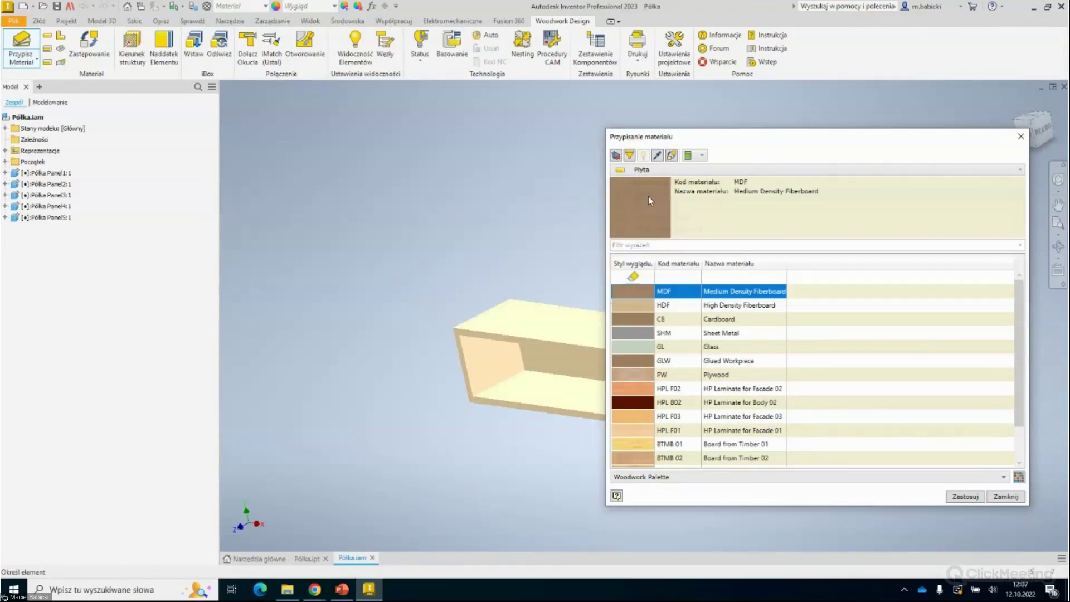
pyautogui.click(706, 171)
pyautogui.click(690, 214)
pyautogui.click(693, 170)
pyautogui.click(688, 216)
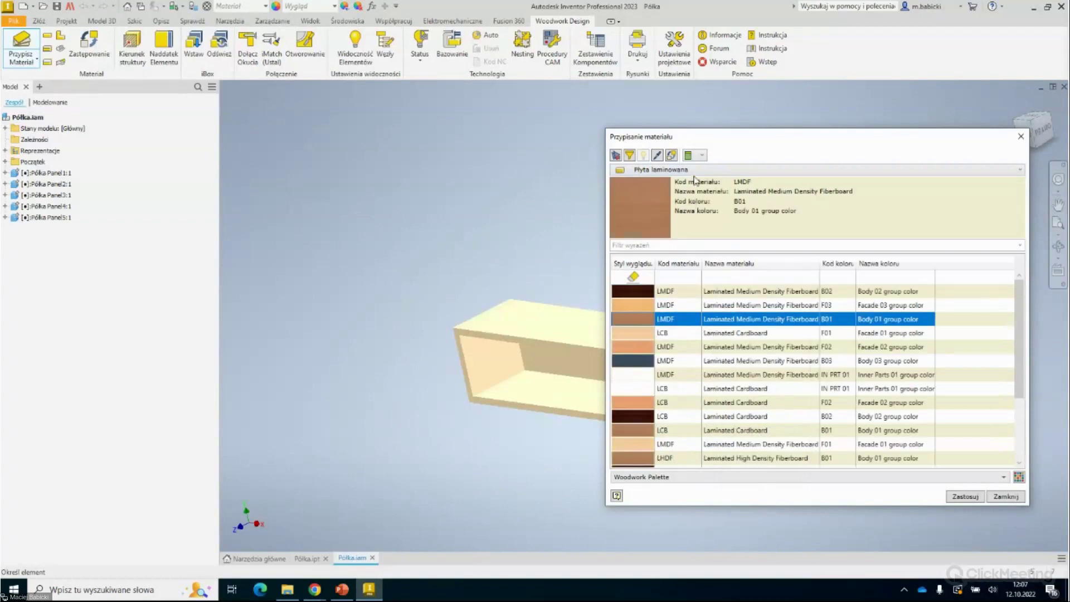
pyautogui.click(694, 171)
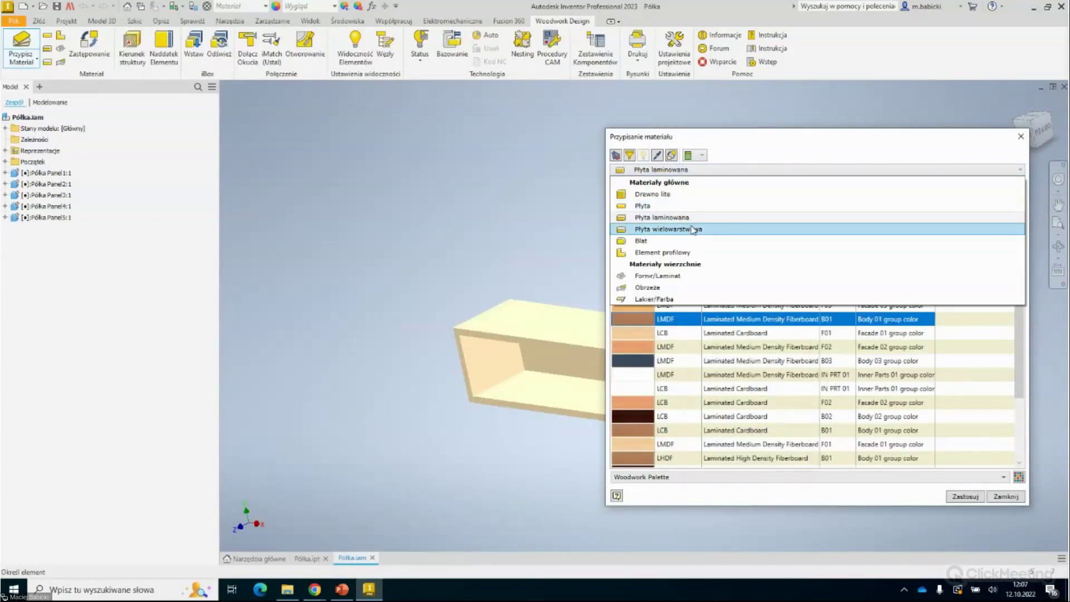
pyautogui.click(693, 230)
# Return to Płyta laminowana with LMDF colour B01 and window-select all five shelf panels.
pyautogui.click(715, 173)
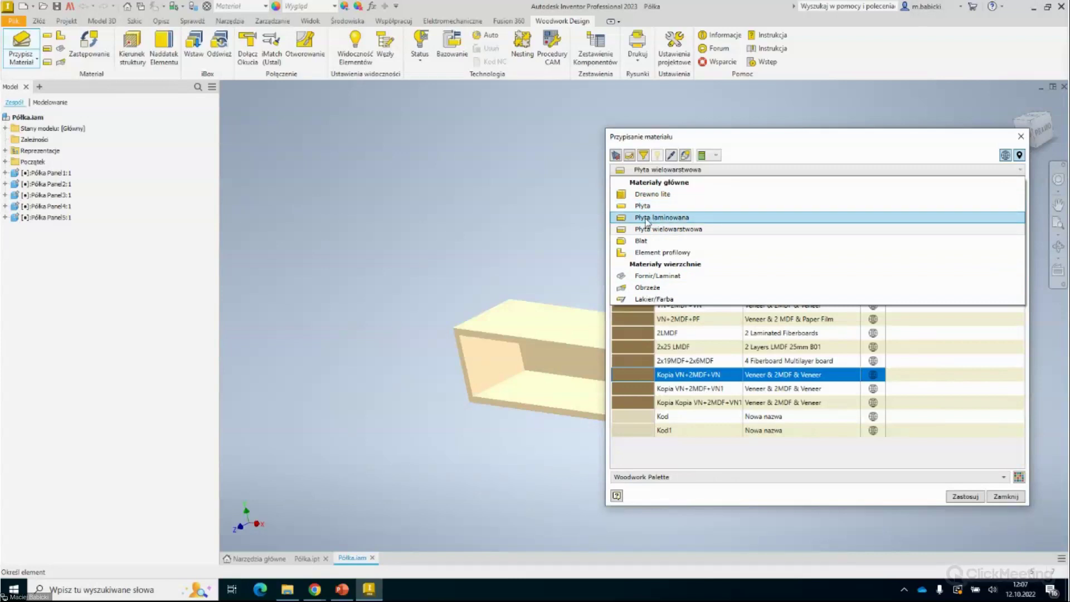
pyautogui.click(647, 218)
pyautogui.scroll(-3, 390, 253)
pyautogui.scroll(2, 385, 257)
pyautogui.scroll(-2, 384, 257)
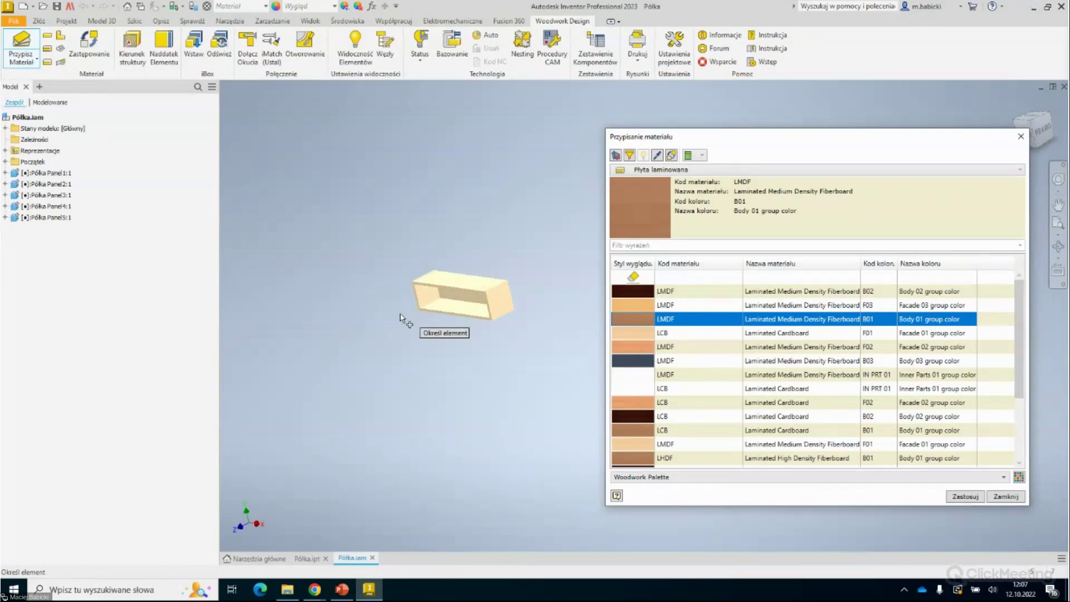
pyautogui.moveTo(398, 331); pyautogui.dragTo(551, 232)
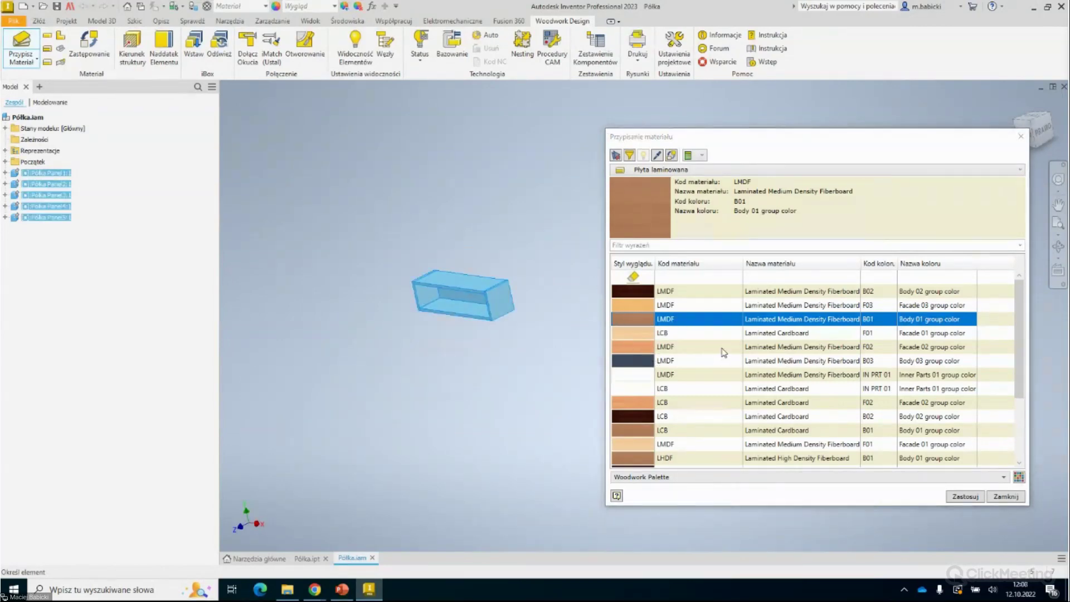
# Apply the LMDF B01 laminate to the five selected panels and zoom in to inspect them.
pyautogui.click(971, 501)
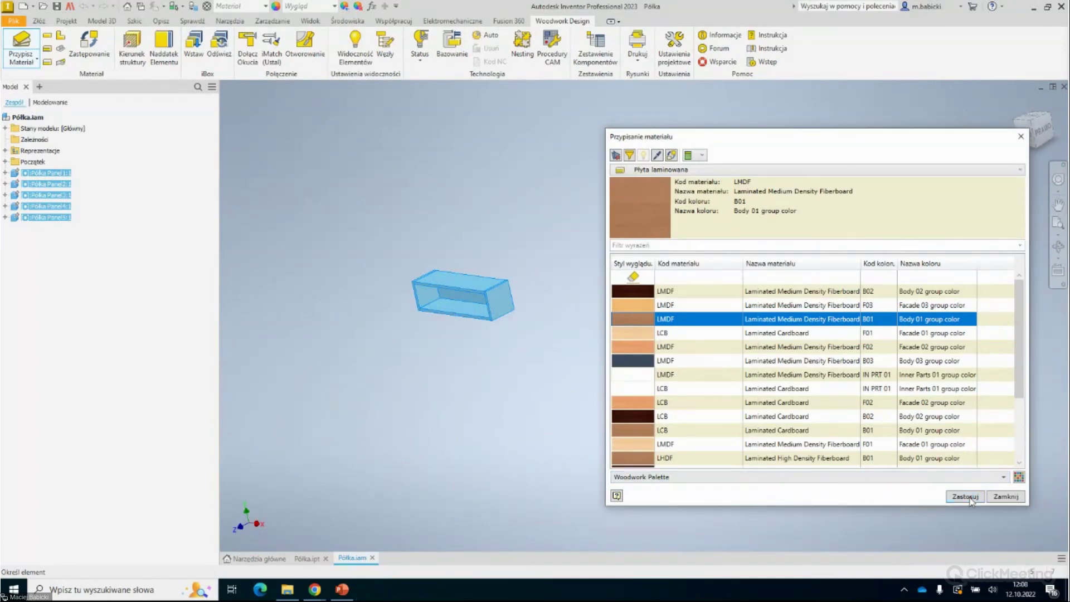
pyautogui.click(971, 500)
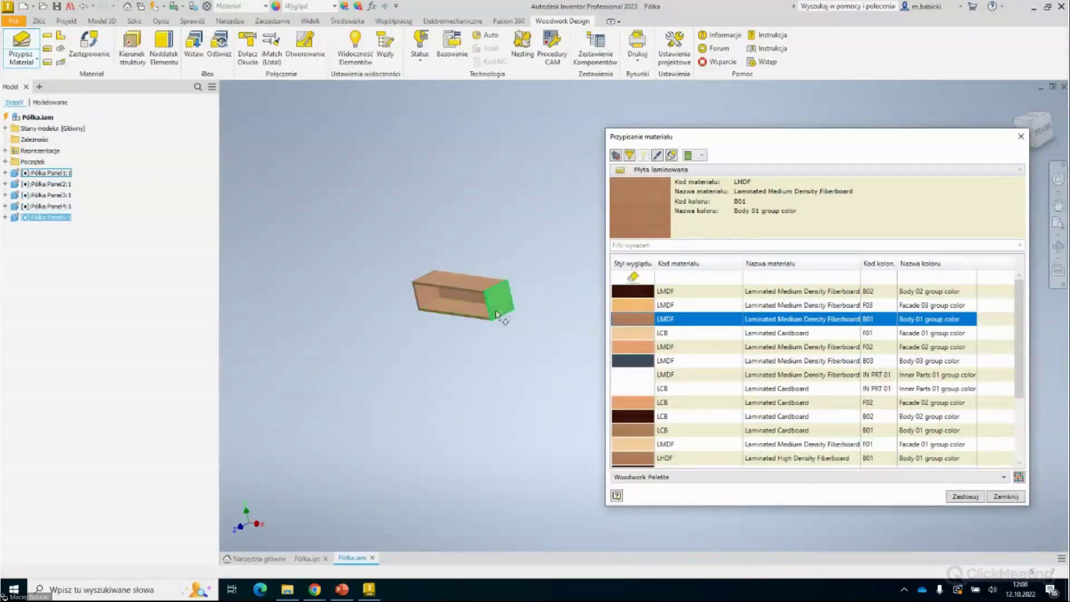
pyautogui.scroll(2, 500, 312)
pyautogui.scroll(3, 489, 310)
pyautogui.scroll(-1, 489, 306)
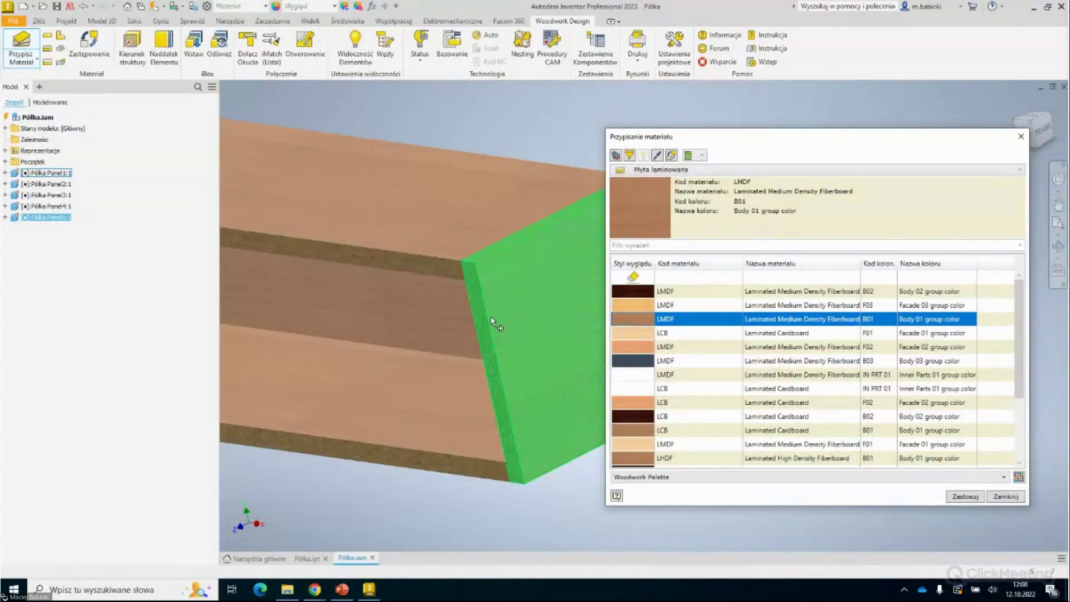
pyautogui.scroll(-1, 485, 313)
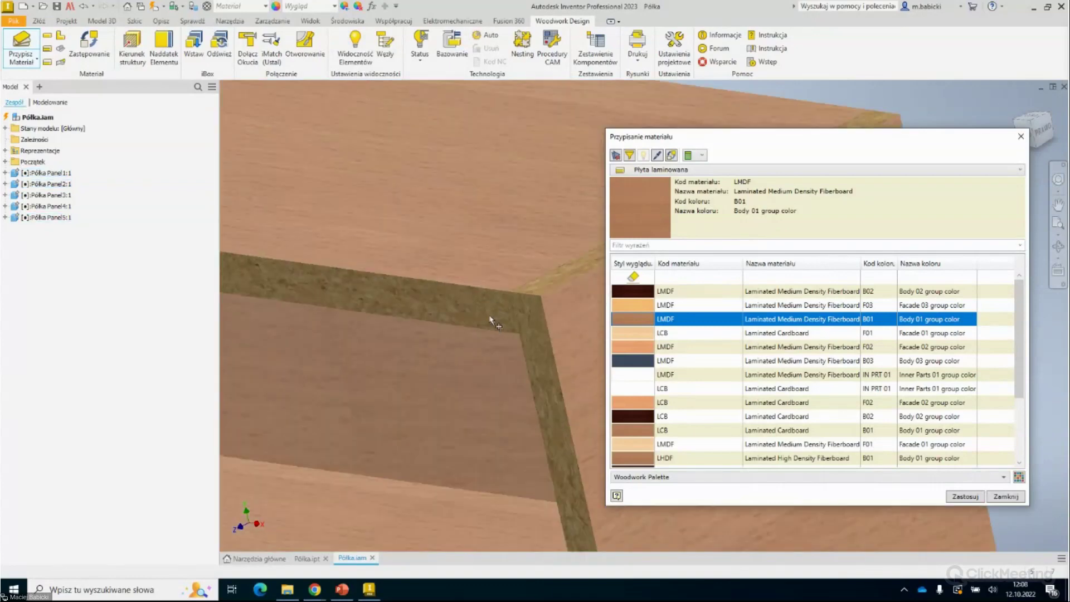
pyautogui.scroll(3, 491, 320)
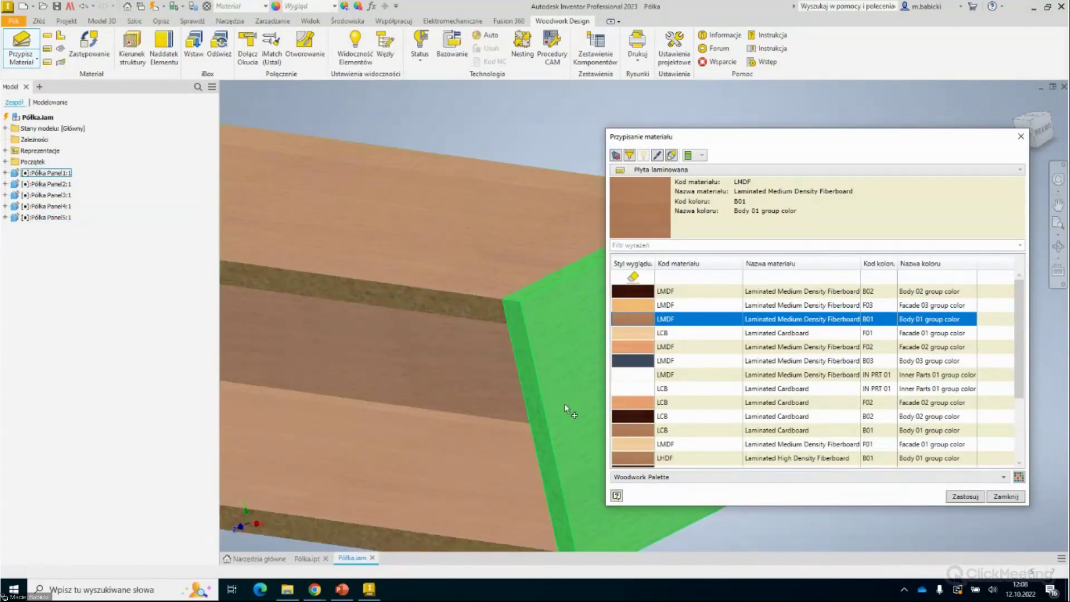
pyautogui.scroll(2, 538, 450)
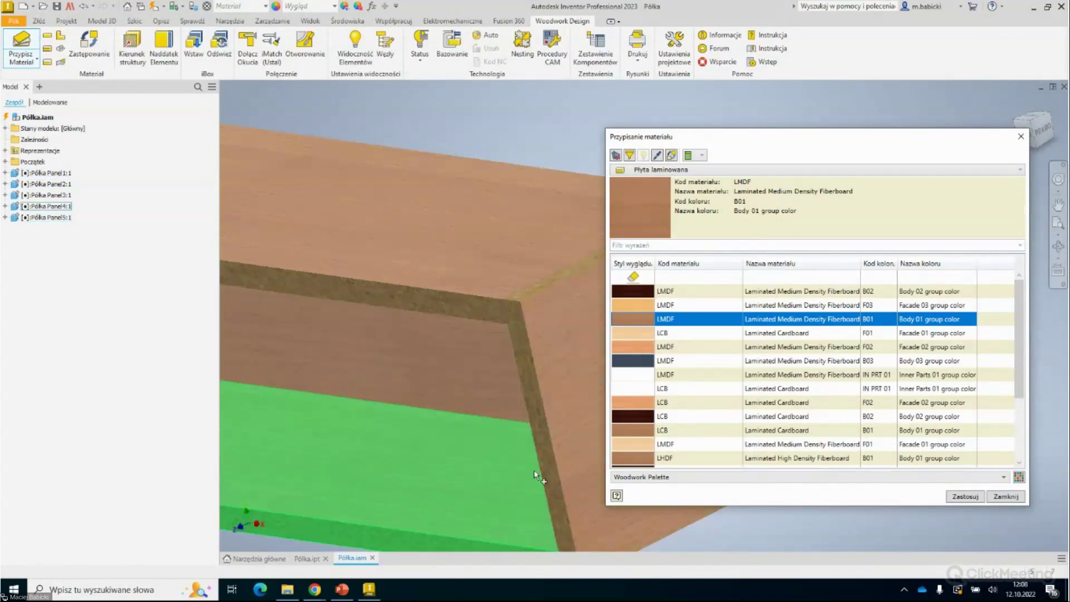
pyautogui.scroll(4, 537, 470)
pyautogui.scroll(-4, 529, 502)
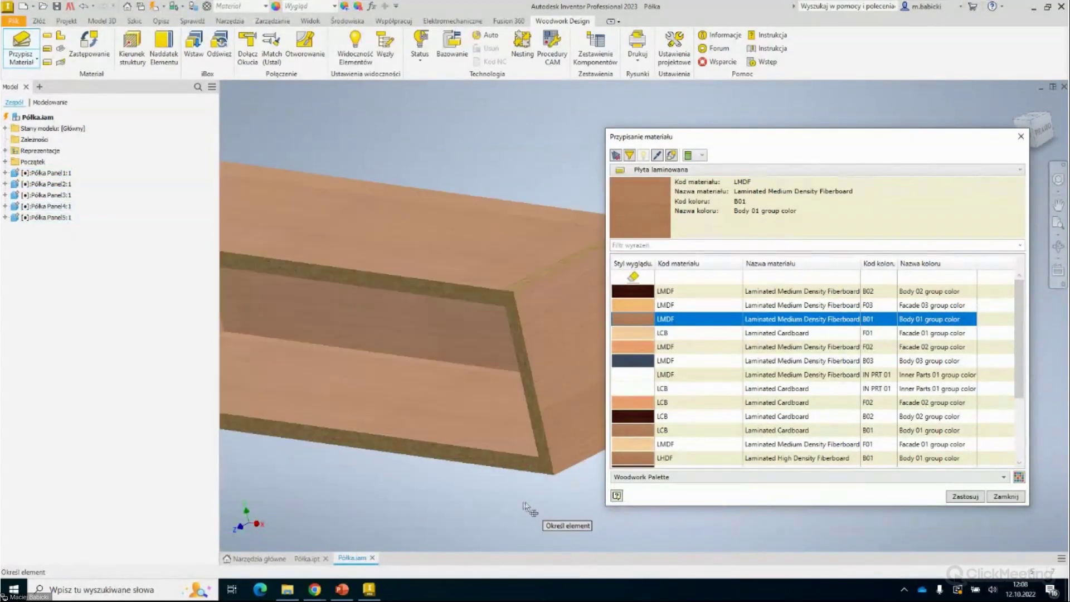
pyautogui.scroll(-2, 563, 489)
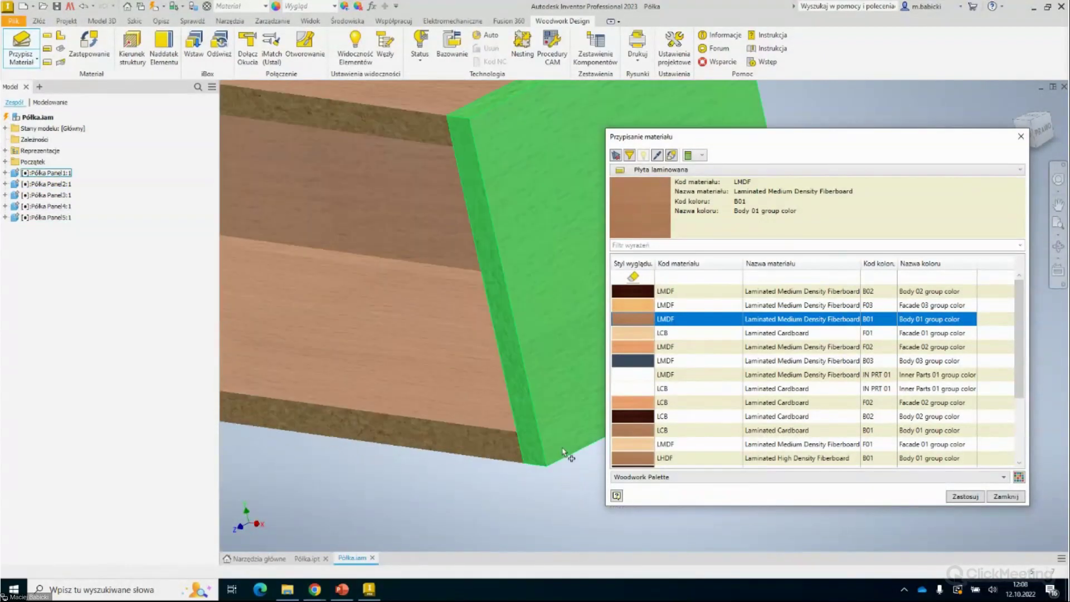
pyautogui.scroll(2, 501, 487)
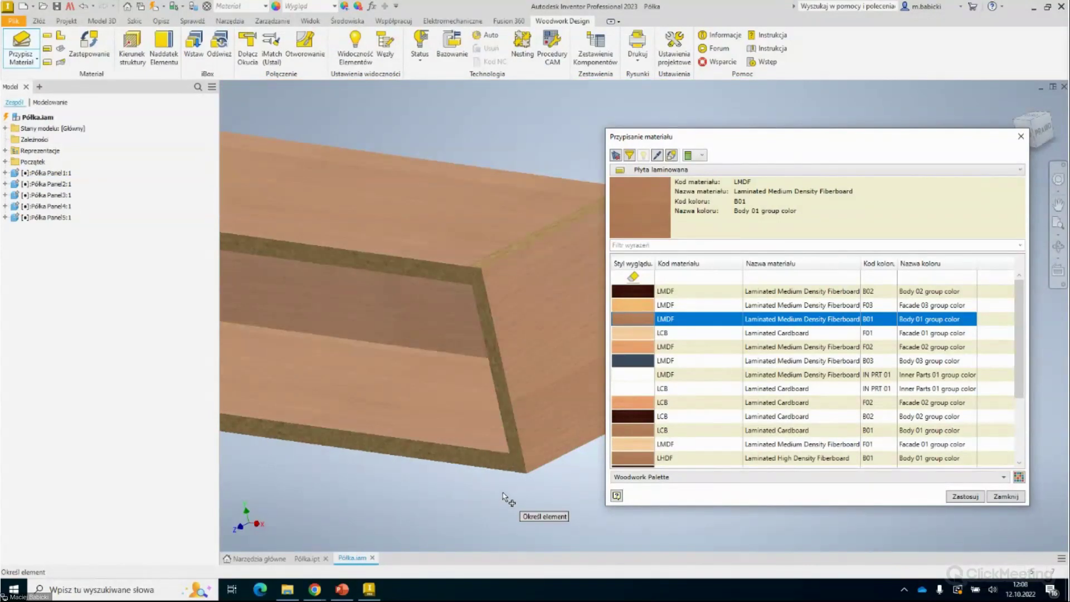
pyautogui.click(738, 174)
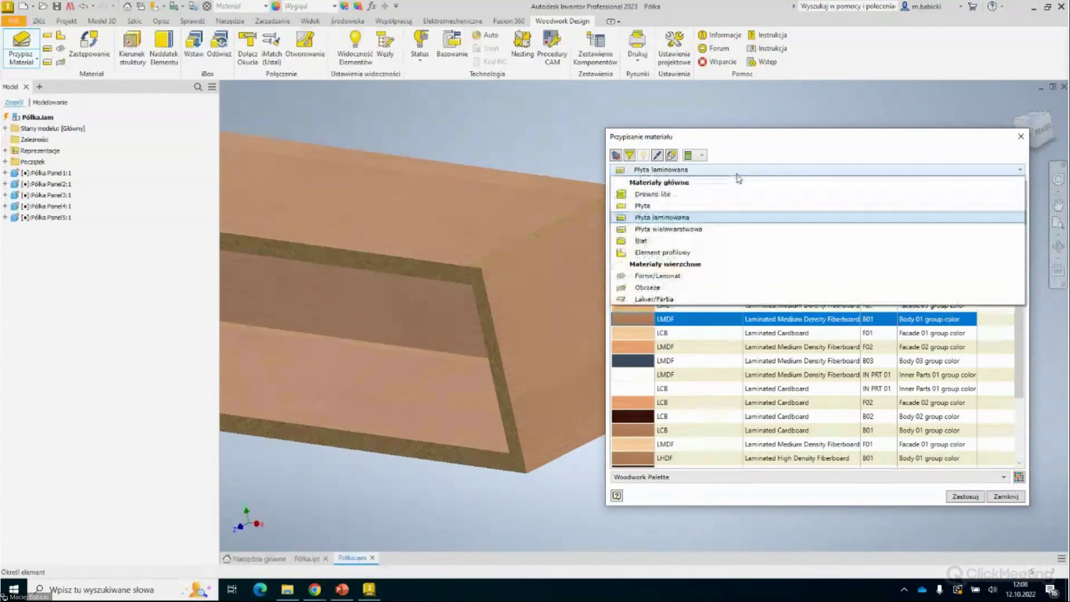
# Switch to Obrzeże with the 0.6 mm PVC 1 B01 edge band and pick the top front edge.
pyautogui.click(655, 289)
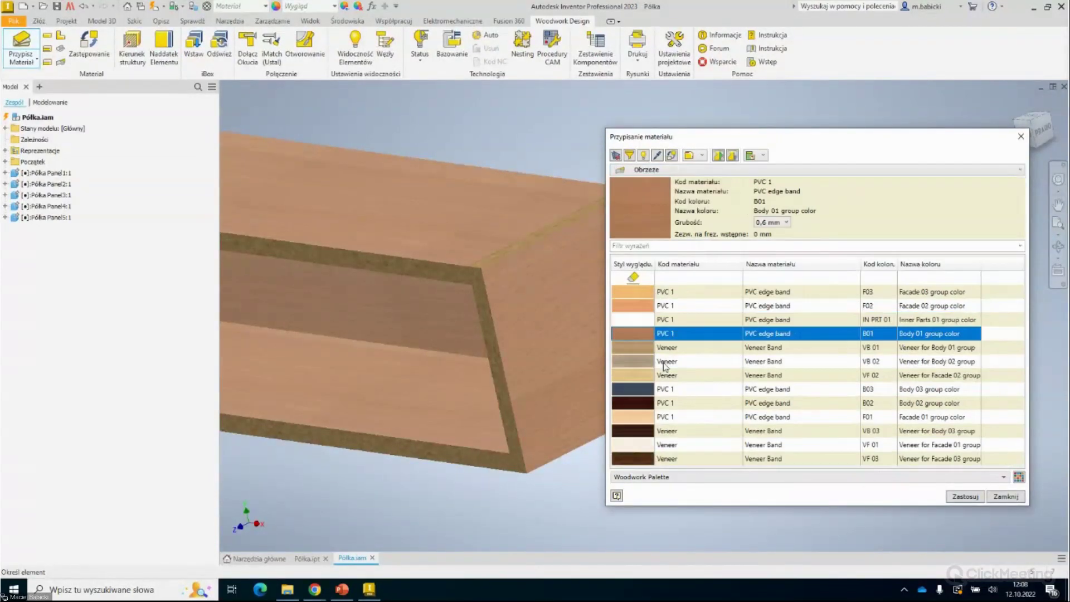
pyautogui.scroll(-3, 541, 503)
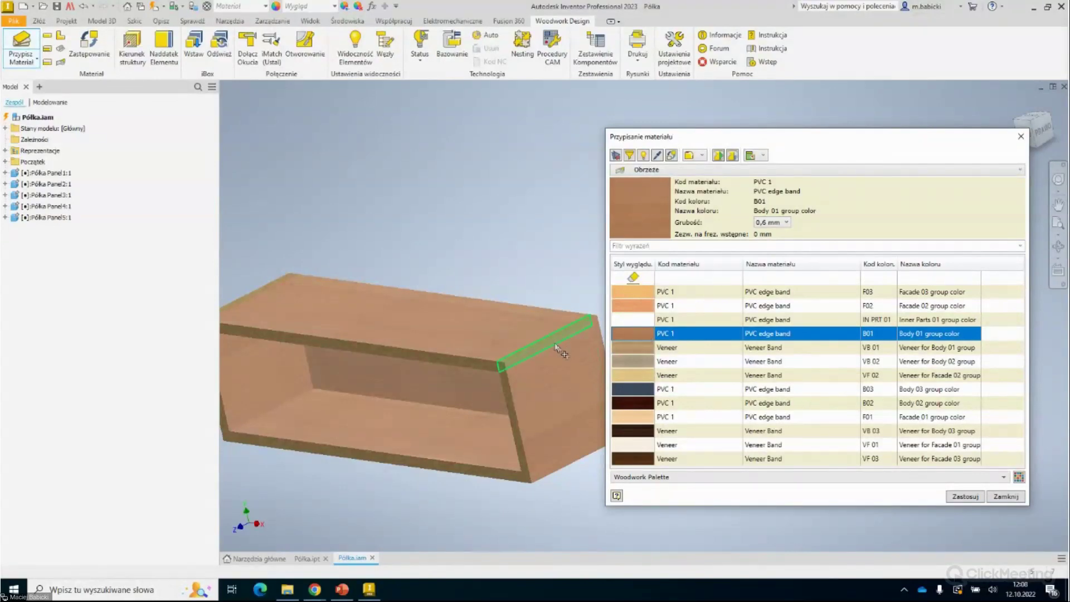
pyautogui.scroll(5, 517, 353)
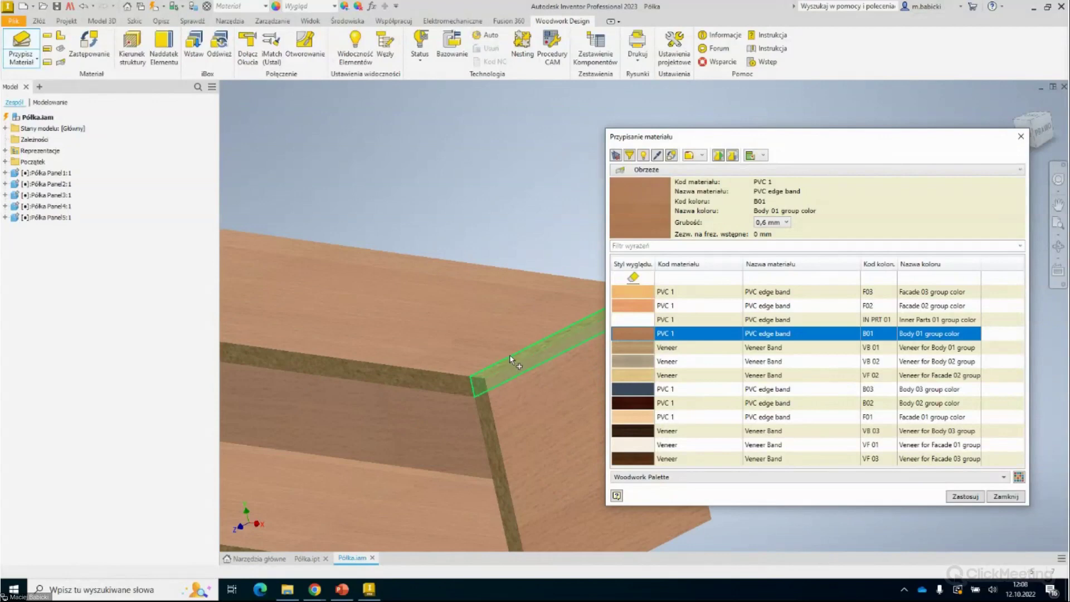
pyautogui.scroll(-2, 510, 356)
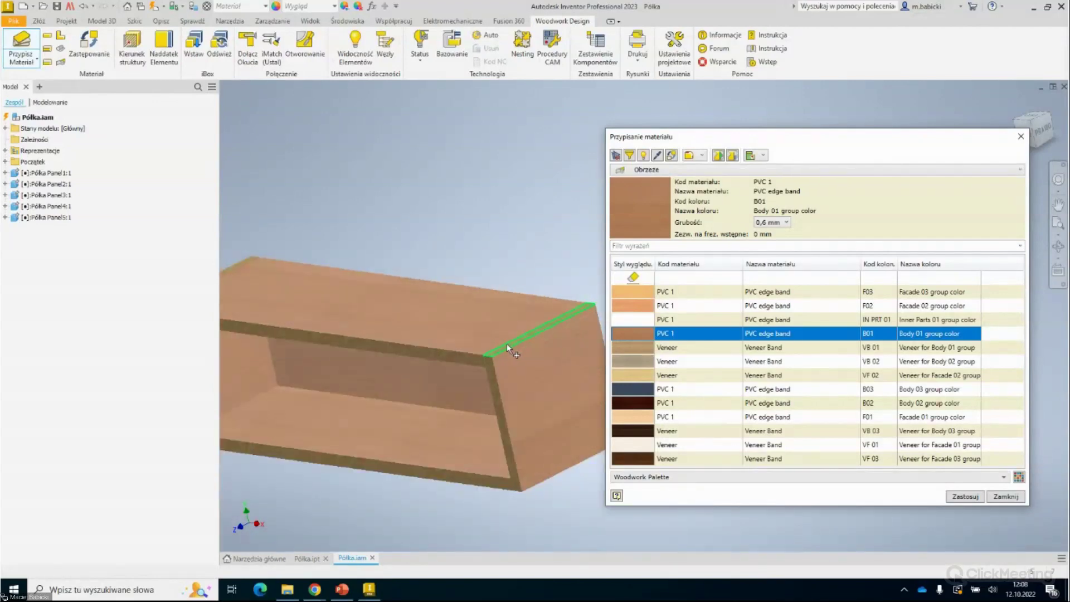
pyautogui.click(499, 354)
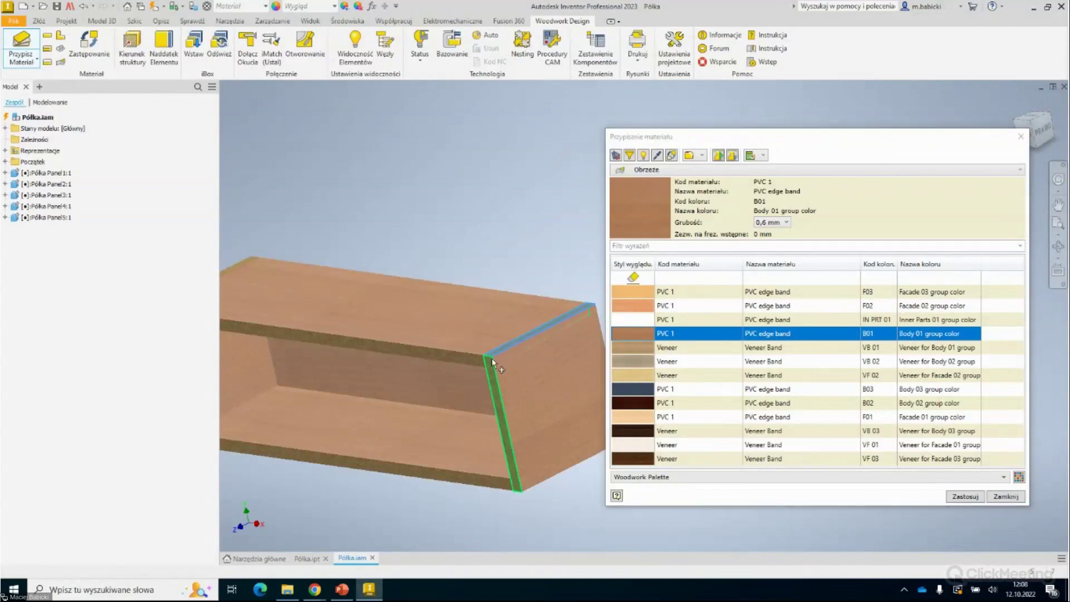
# Add further front and vertical edges while orbiting, then apply the edge band.
pyautogui.scroll(3, 507, 308)
pyautogui.moveTo(508, 308)
pyautogui.keyDown('shift'); pyautogui.mouseDown(button='middle')
pyautogui.moveTo(437, 335)
pyautogui.moveTo(457, 341)
pyautogui.moveTo(523, 296)
pyautogui.moveTo(519, 266)
pyautogui.mouseUp(button='middle'); pyautogui.keyUp('shift')
pyautogui.click(518, 264)
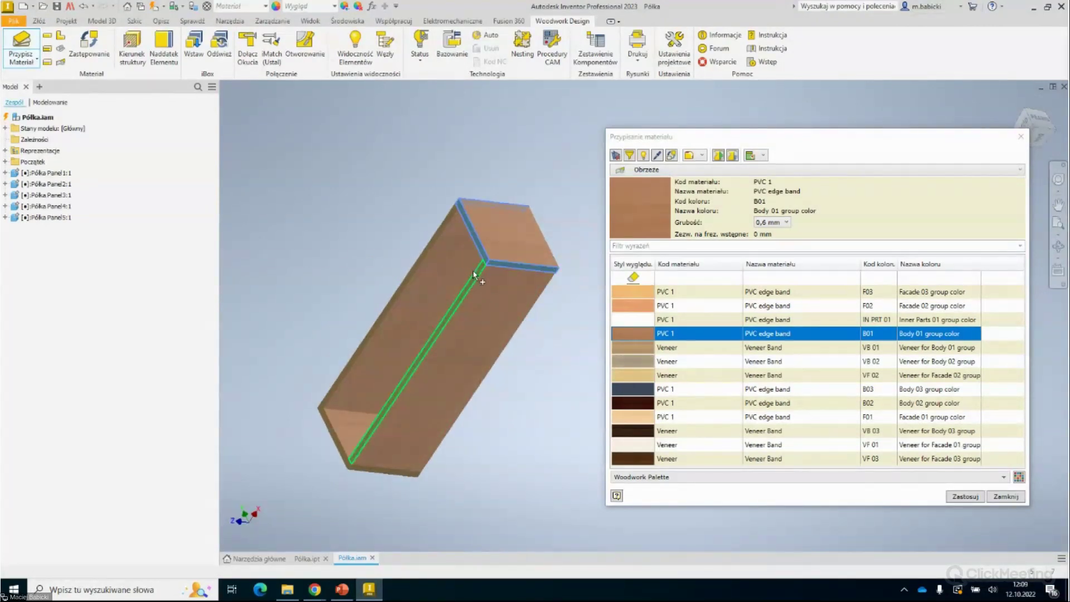
pyautogui.keyDown('shift'); pyautogui.moveTo(453, 272); pyautogui.dragTo(401, 371, button='middle'); pyautogui.keyUp('shift')
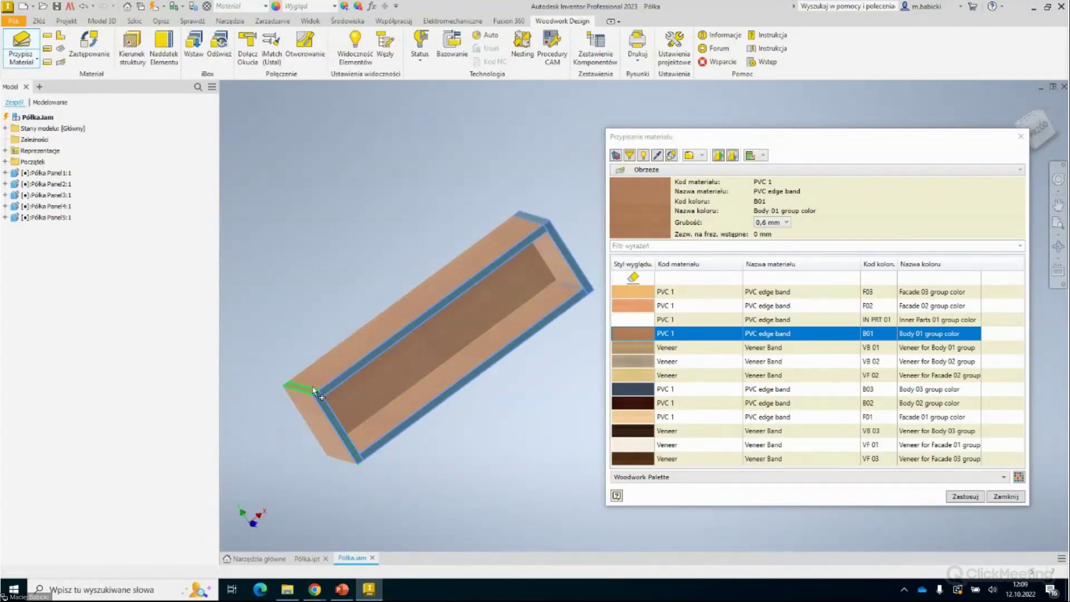
pyautogui.keyDown('shift'); pyautogui.moveTo(345, 383); pyautogui.dragTo(349, 364, button='middle'); pyautogui.keyUp('shift')
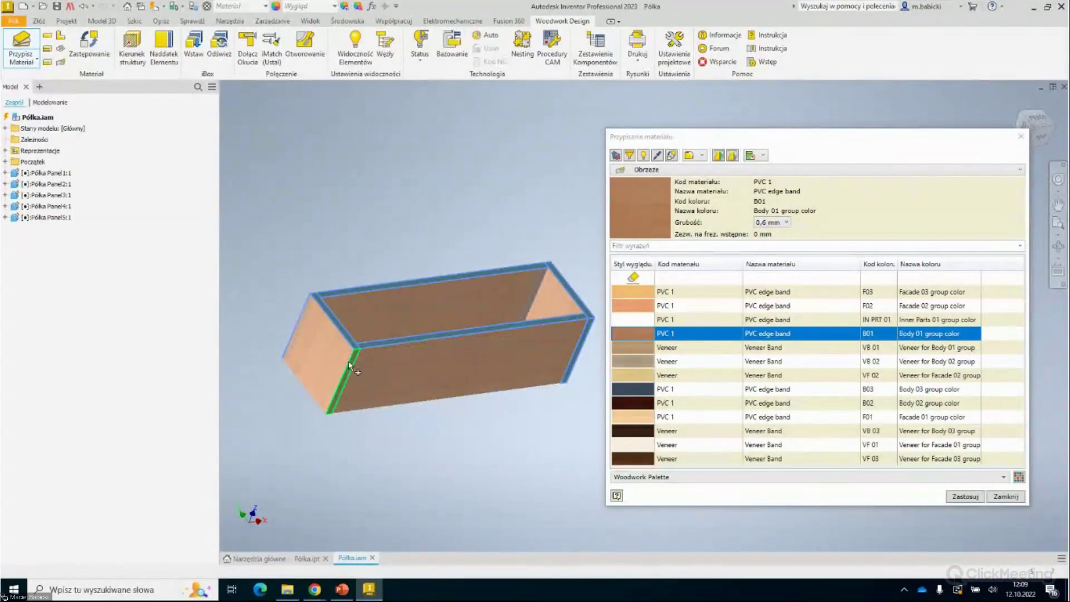
pyautogui.click(349, 363)
pyautogui.click(966, 497)
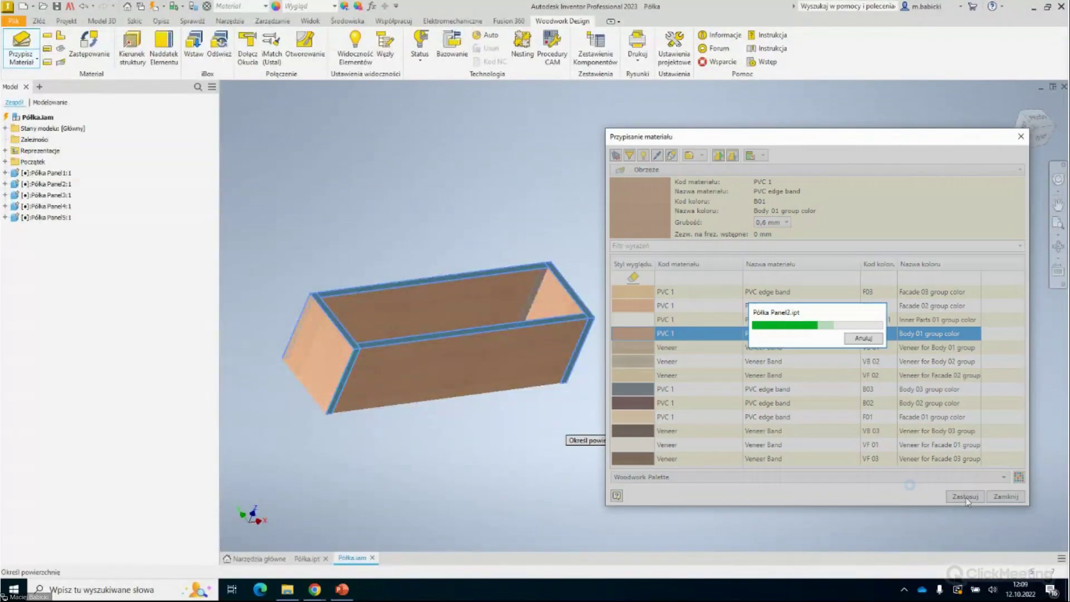
# Free-orbit to the remaining edges, apply the PVC B01 band, and close the material window.
pyautogui.rightClick(704, 162)
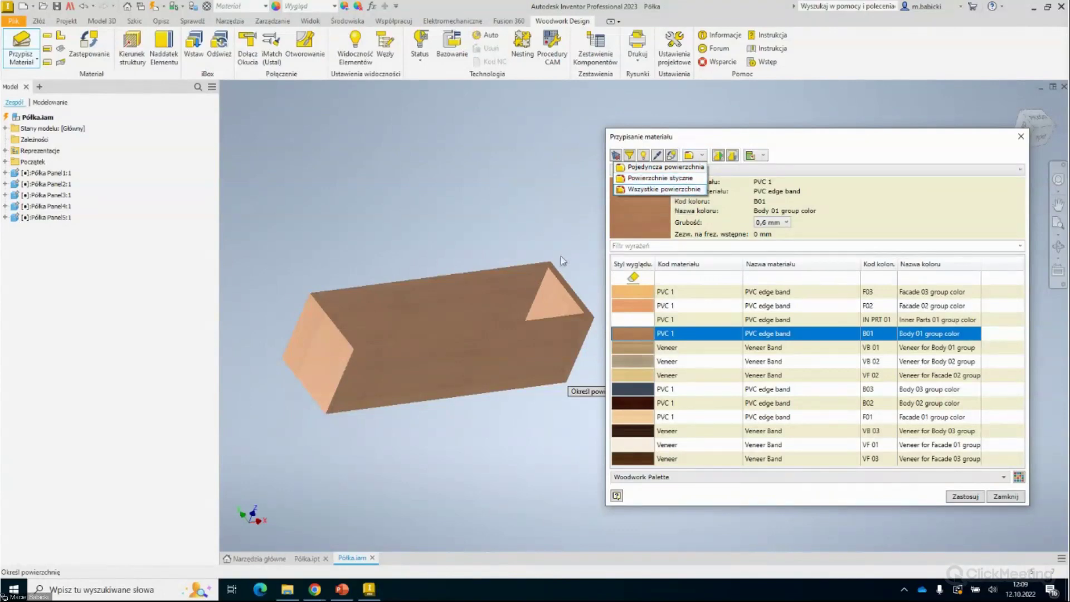
pyautogui.press('Escape')
pyautogui.keyDown('shift'); pyautogui.moveTo(568, 252); pyautogui.dragTo(523, 296, button='middle'); pyautogui.keyUp('shift')
pyautogui.scroll(5, 568, 254)
pyautogui.scroll(-3, 517, 314)
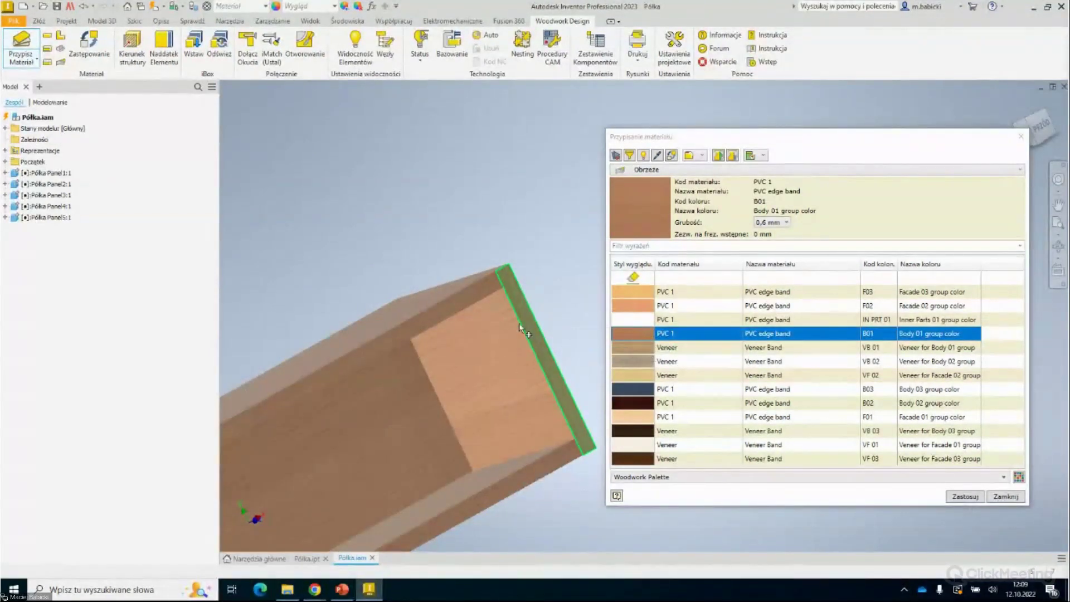
pyautogui.scroll(1, 524, 332)
pyautogui.scroll(2, 484, 340)
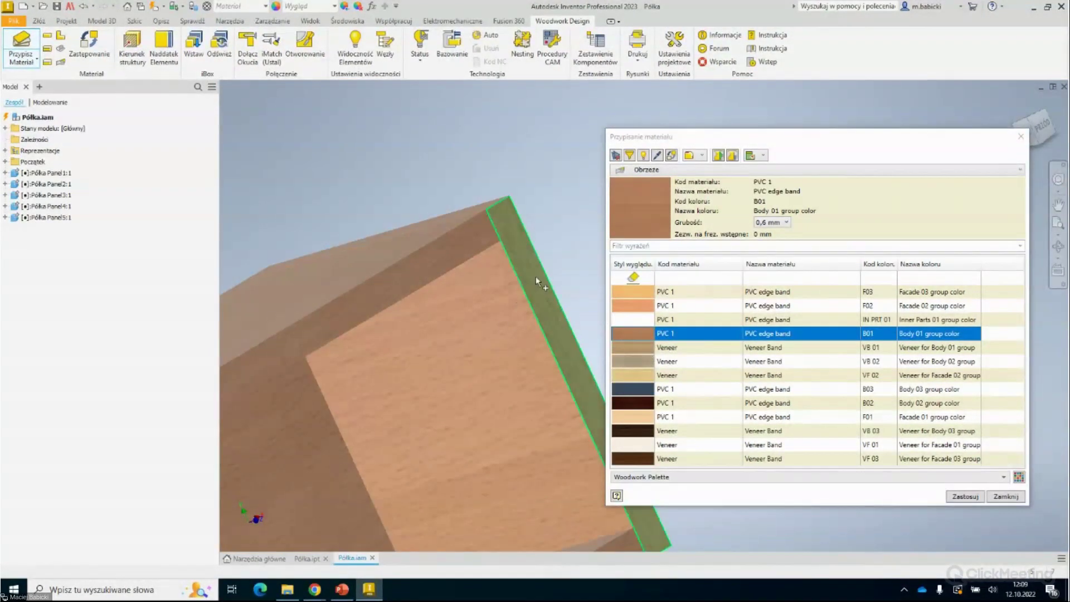
pyautogui.scroll(-3, 536, 279)
pyautogui.moveTo(564, 287)
pyautogui.keyDown('shift'); pyautogui.mouseDown(button='middle')
pyautogui.moveTo(551, 283)
pyautogui.moveTo(506, 323)
pyautogui.moveTo(529, 281)
pyautogui.mouseUp(button='middle'); pyautogui.keyUp('shift')
pyautogui.scroll(-3, 474, 345)
pyautogui.scroll(-2, 474, 346)
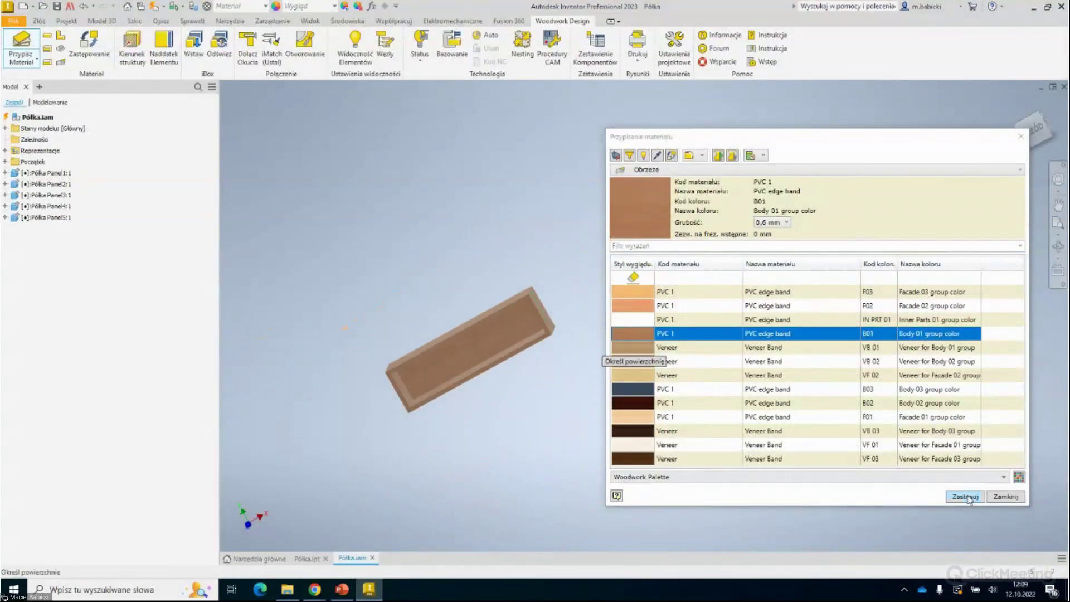
pyautogui.click(968, 498)
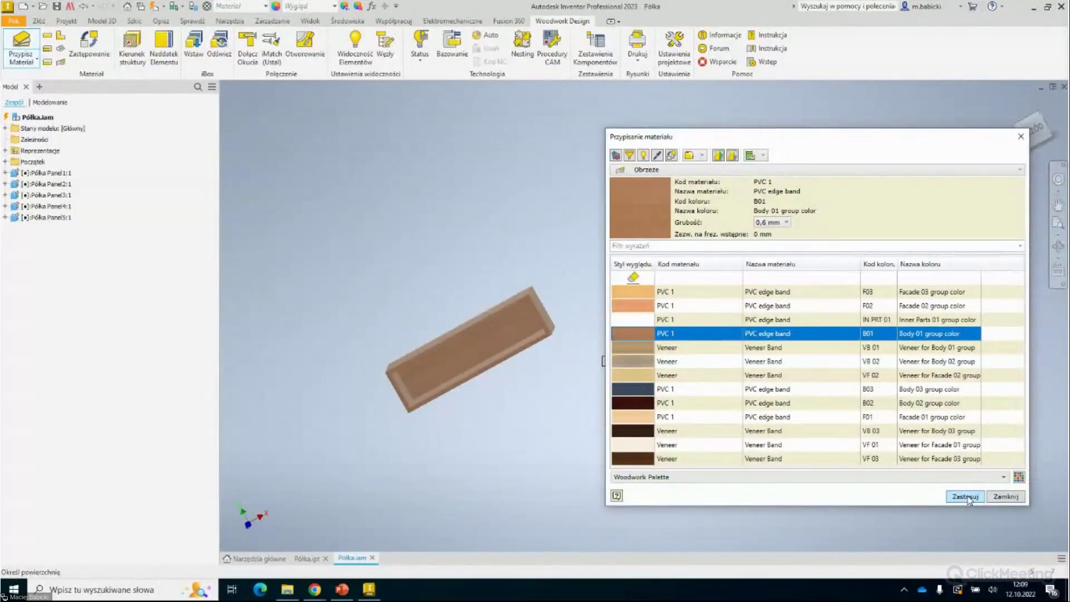
pyautogui.click(1000, 498)
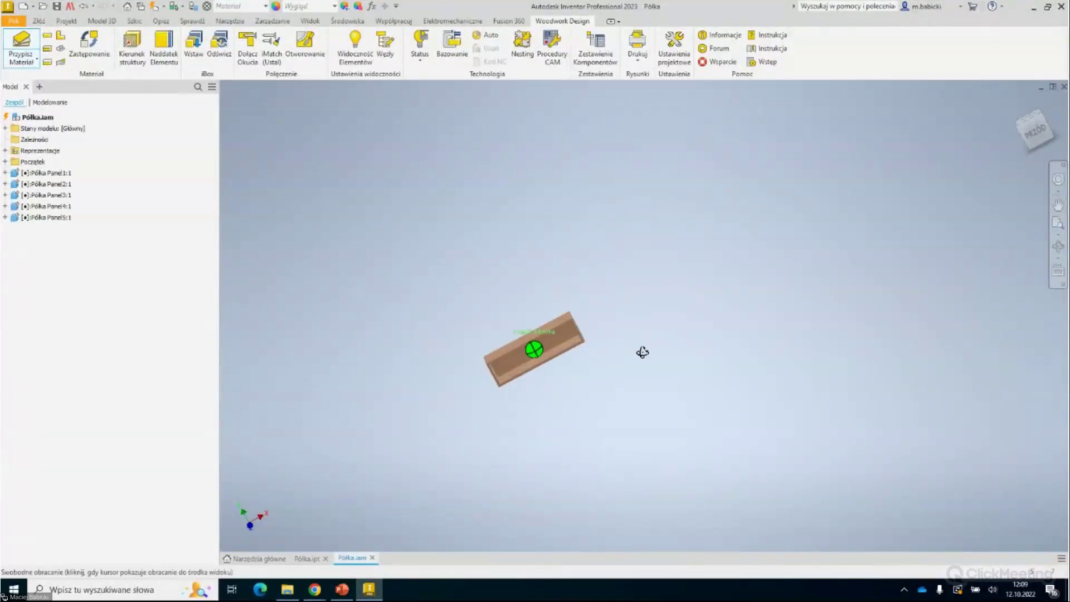
pyautogui.scroll(4, 522, 341)
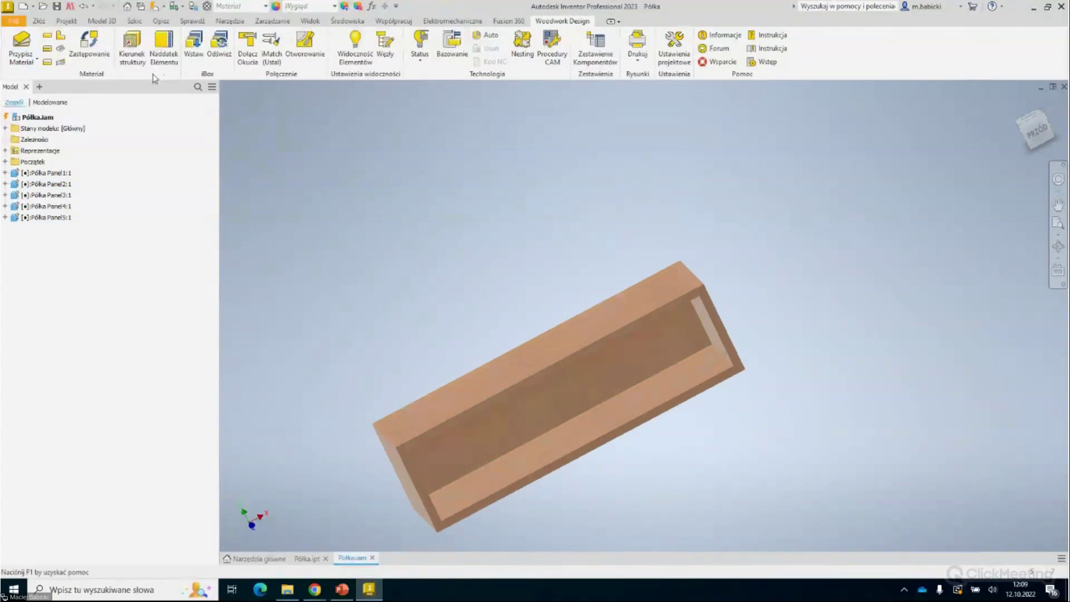
pyautogui.click(133, 49)
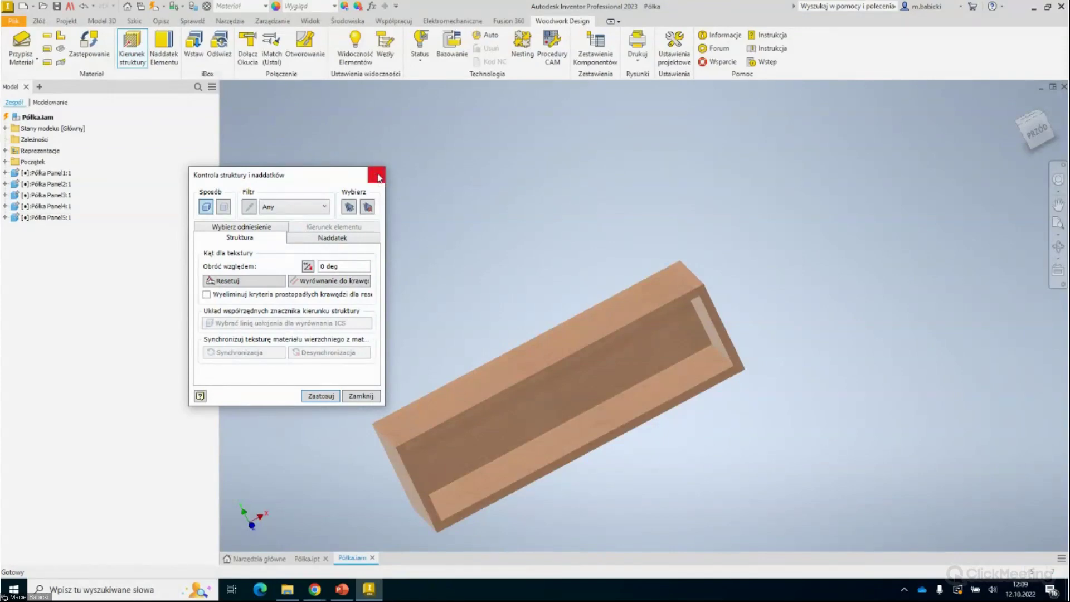
pyautogui.click(377, 176)
pyautogui.moveTo(468, 237)
pyautogui.keyDown('shift'); pyautogui.mouseDown(button='middle')
pyautogui.moveTo(494, 242)
pyautogui.moveTo(490, 229)
pyautogui.moveTo(495, 244)
pyautogui.moveTo(509, 210)
pyautogui.moveTo(502, 240)
pyautogui.mouseUp(button='middle'); pyautogui.keyUp('shift')
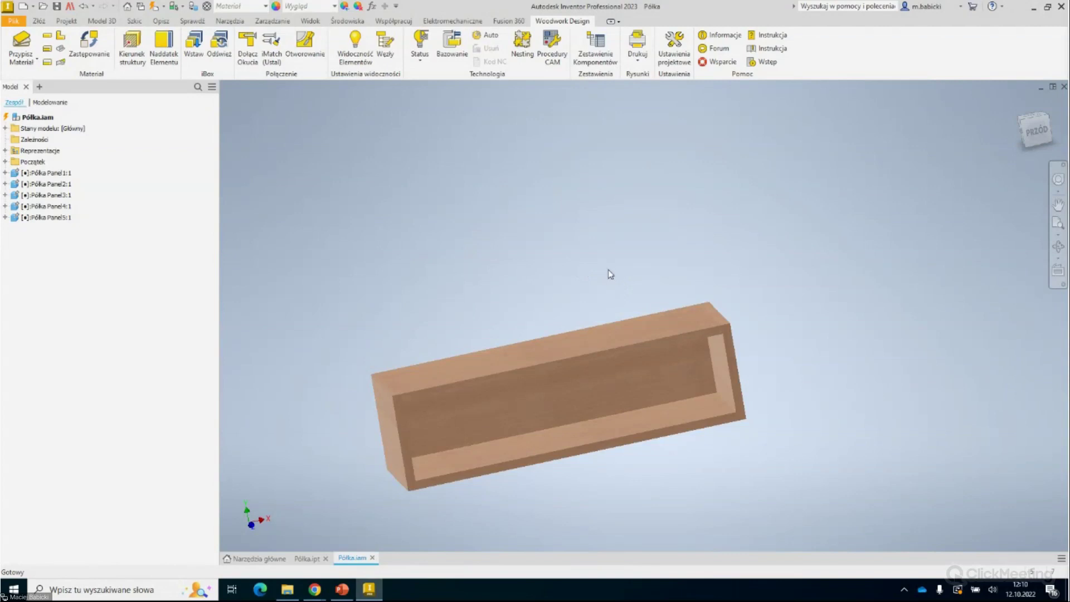
pyautogui.moveTo(614, 276)
pyautogui.keyDown('shift'); pyautogui.mouseDown(button='middle')
pyautogui.moveTo(612, 244)
pyautogui.moveTo(609, 263)
pyautogui.moveTo(565, 269)
pyautogui.moveTo(573, 279)
pyautogui.mouseUp(button='middle'); pyautogui.keyUp('shift')
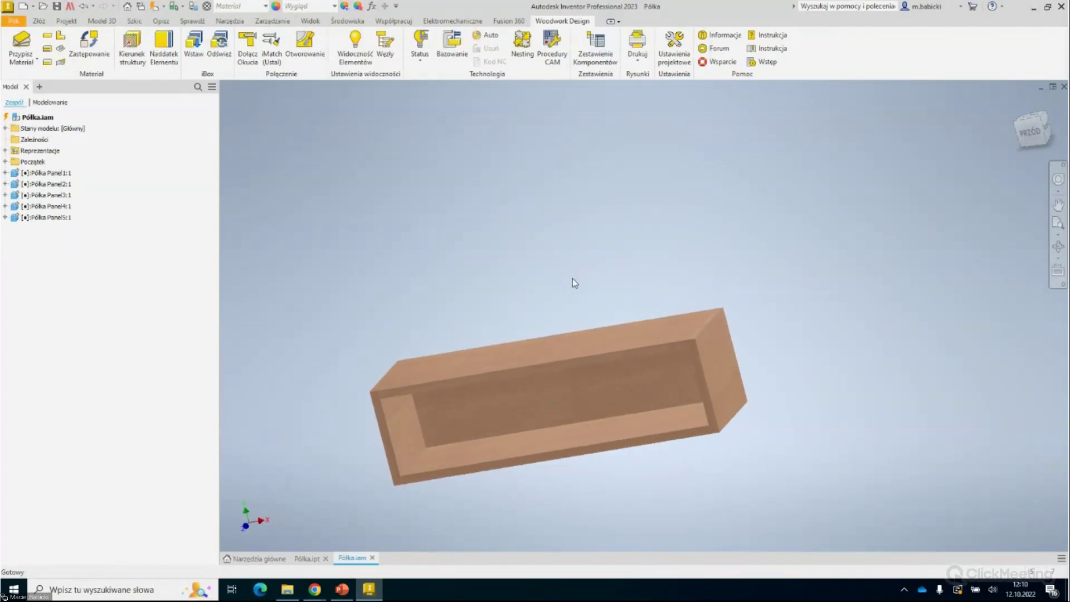
pyautogui.click(250, 56)
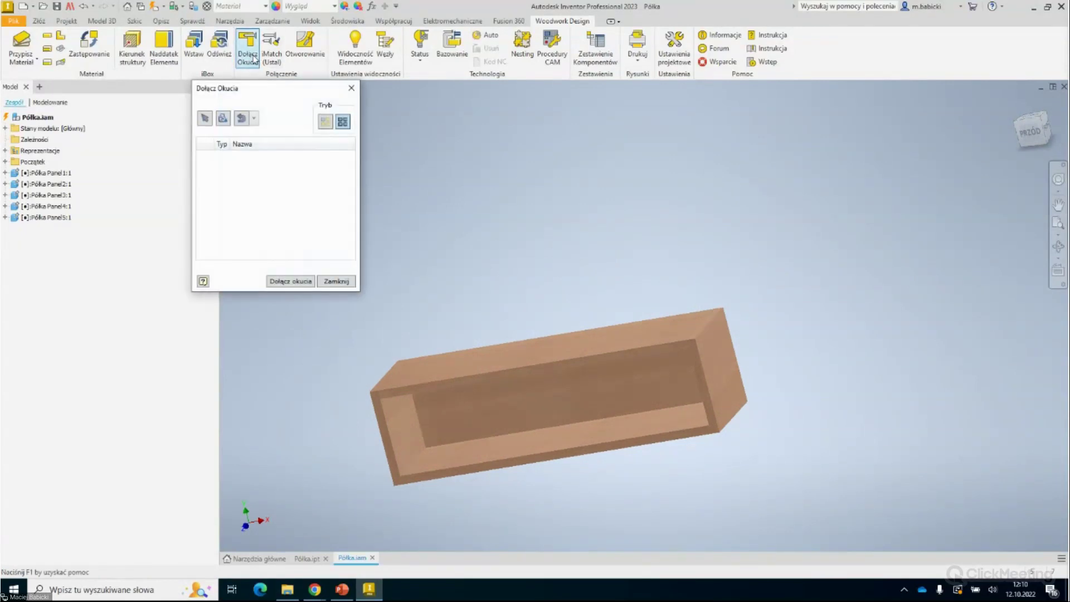
# Browse to W4INV 2023 Design > LIBRARY > Fixed joints > Dowel and open DOWEL V2.
pyautogui.click(223, 119)
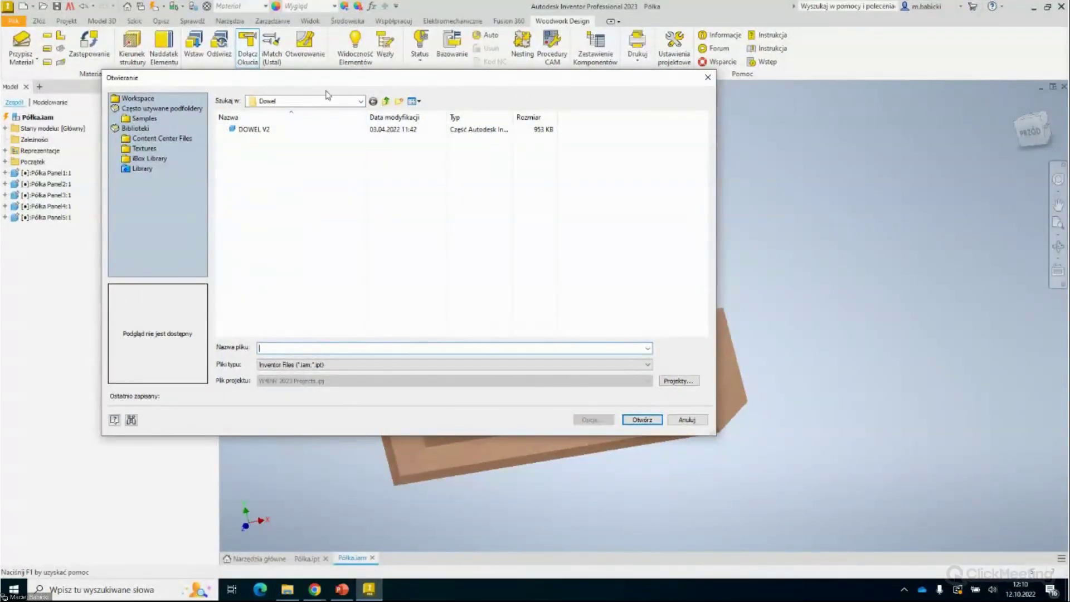
pyautogui.click(362, 103)
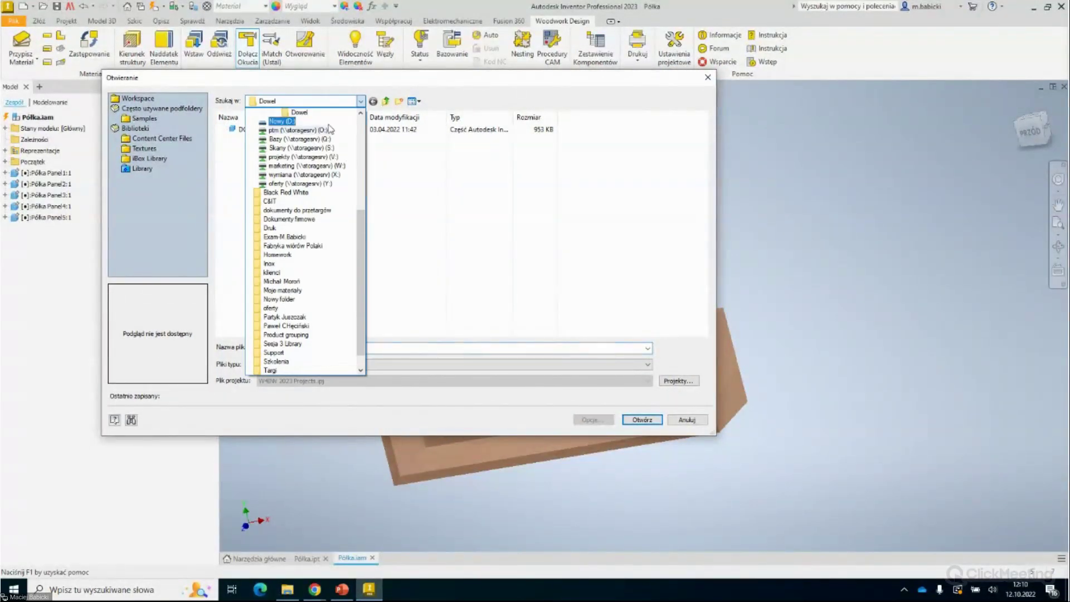
pyautogui.scroll(-2, 365, 192)
pyautogui.scroll(3, 367, 193)
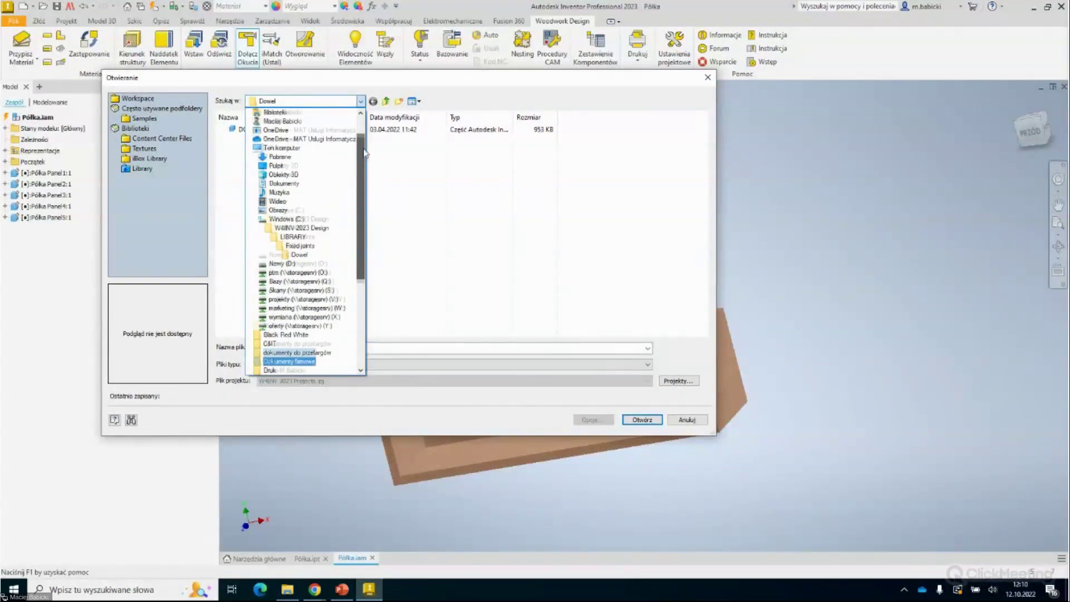
pyautogui.click(318, 233)
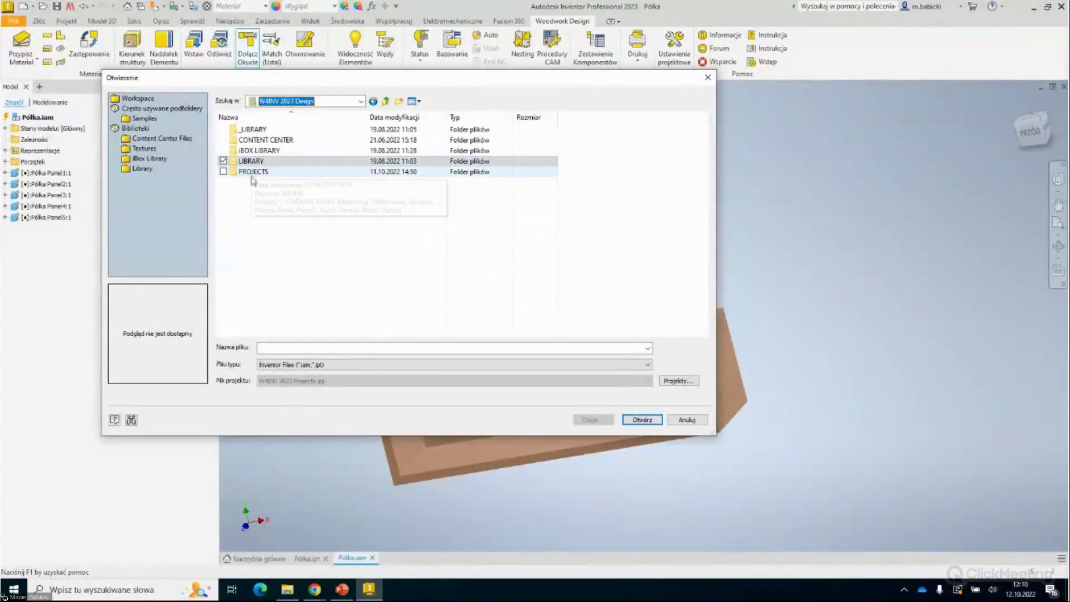
pyautogui.doubleClick(252, 161)
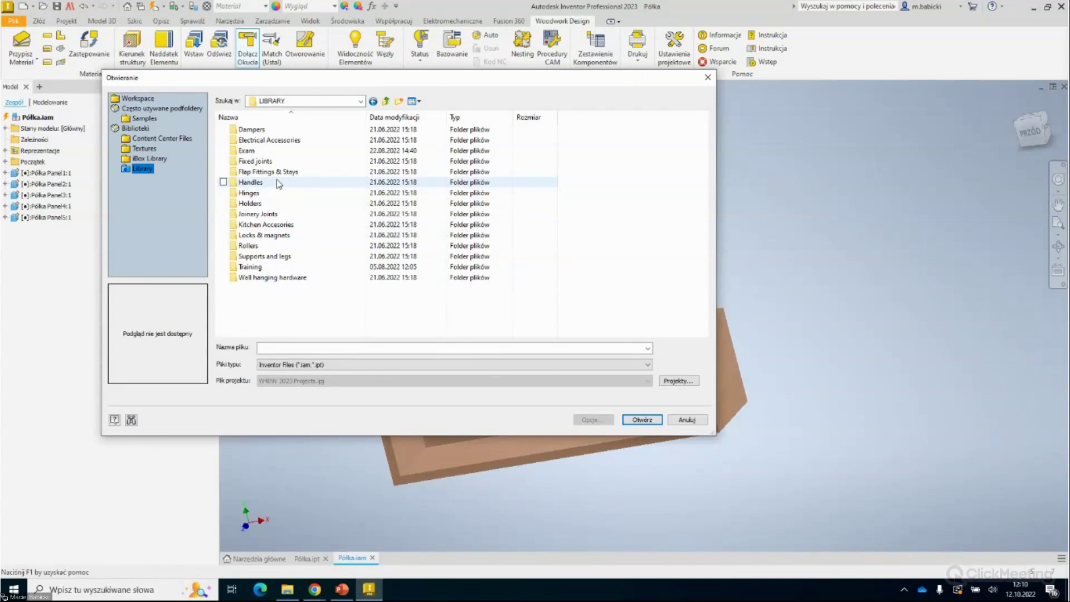
pyautogui.moveTo(471, 87)
pyautogui.mouseDown()
pyautogui.moveTo(322, 97)
pyautogui.moveTo(489, 99)
pyautogui.mouseUp()
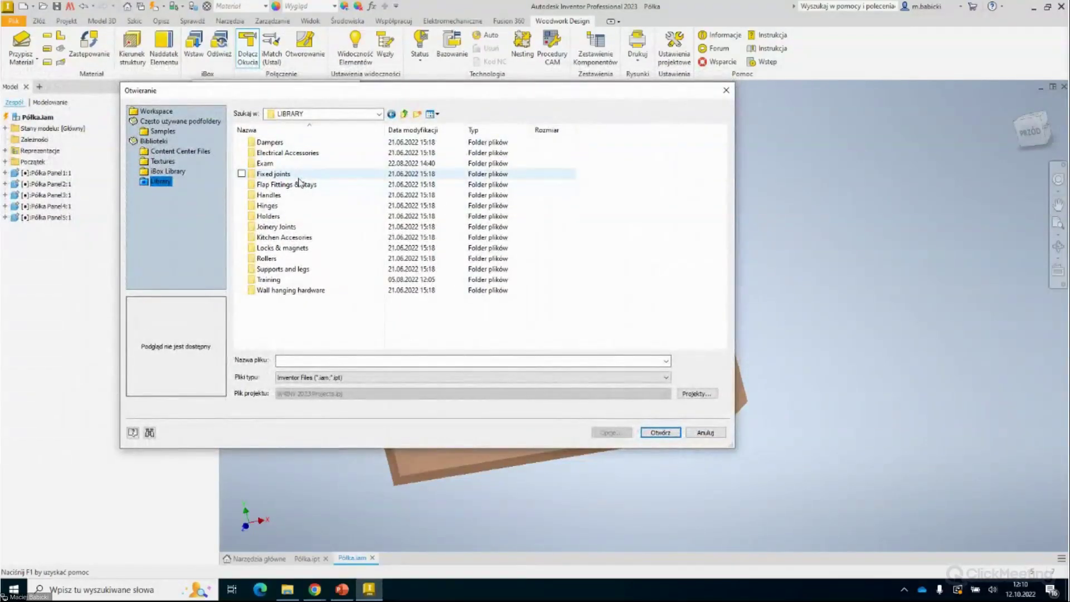
pyautogui.doubleClick(278, 175)
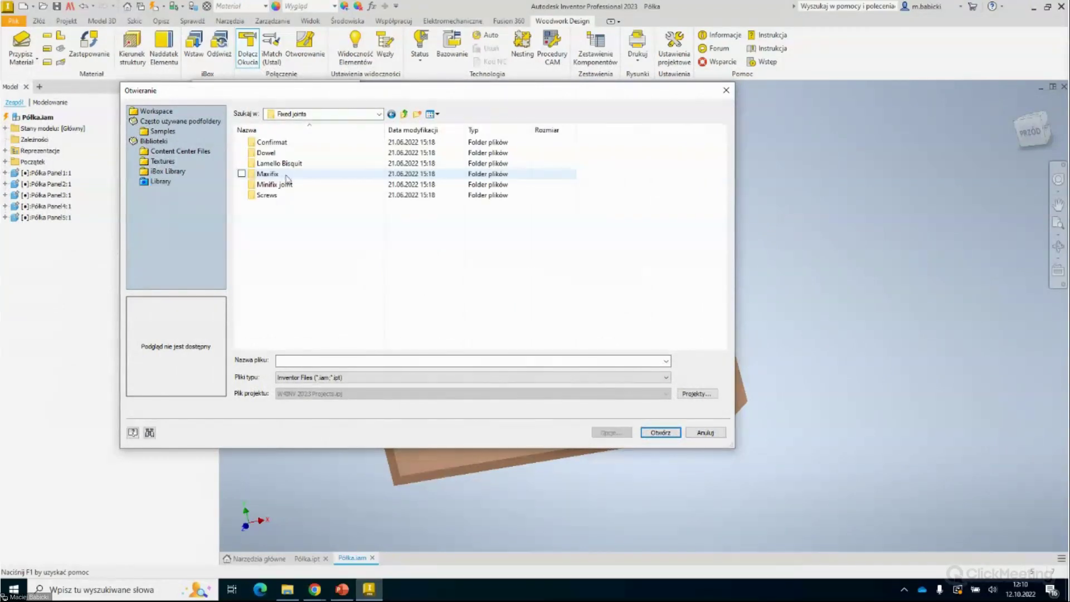
pyautogui.doubleClick(279, 155)
pyautogui.click(282, 145)
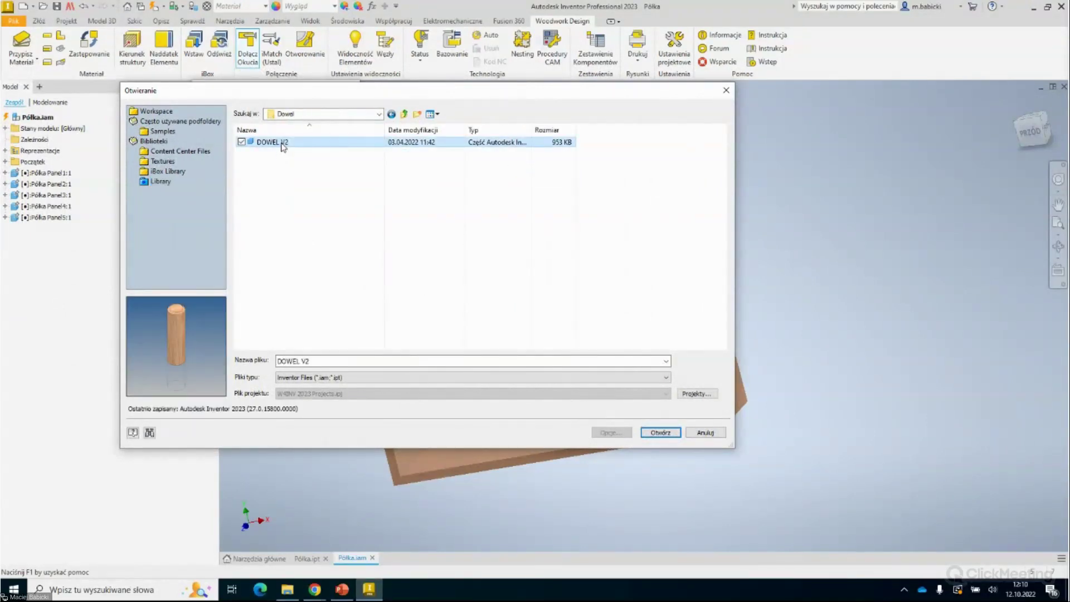
pyautogui.doubleClick(282, 144)
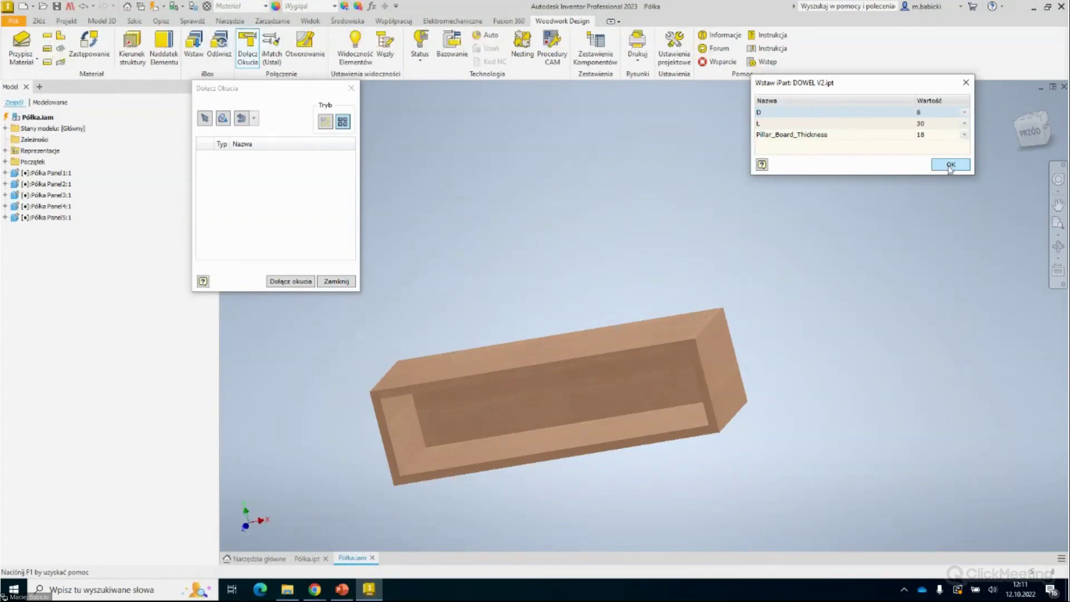
# Accept the D=8, L=30 dowel sizes to place Dowel 8x30 and close the fitting panel.
pyautogui.click(951, 167)
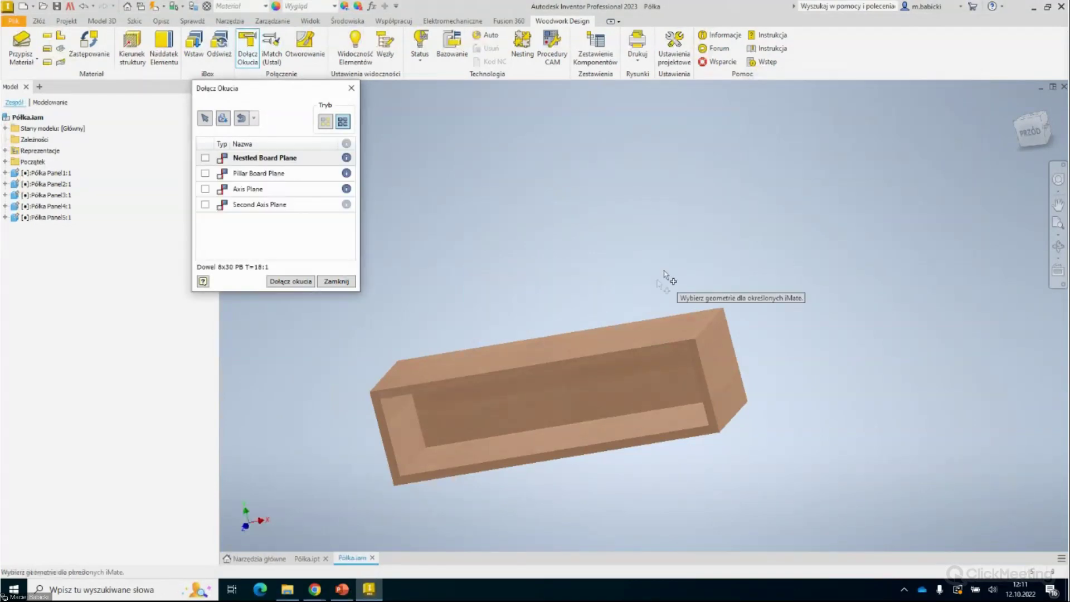
pyautogui.moveTo(468, 256); pyautogui.dragTo(518, 249, button='middle')
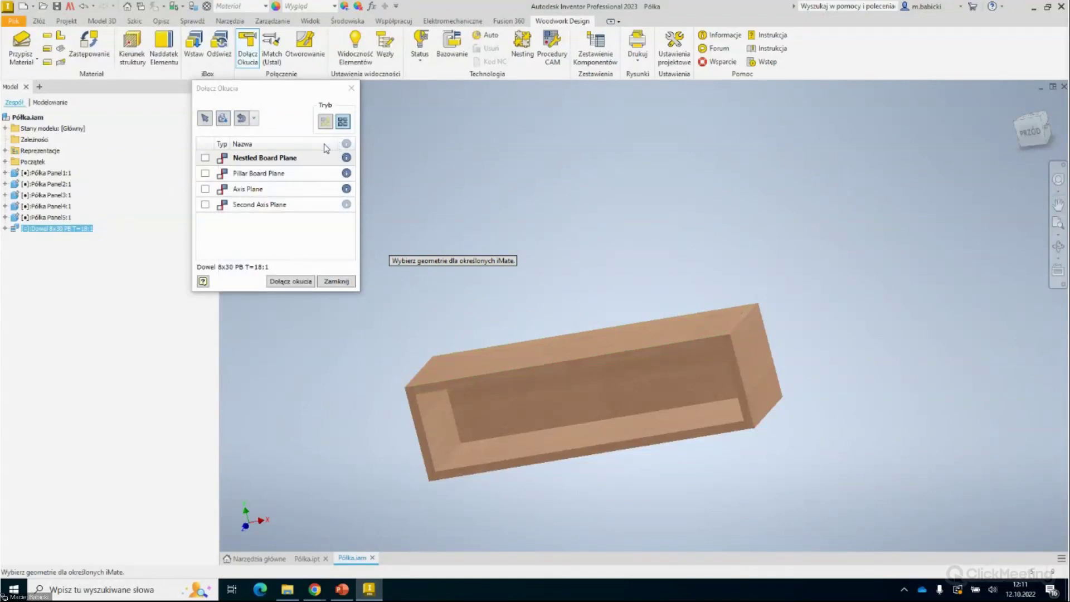
pyautogui.click(352, 91)
pyautogui.click(39, 21)
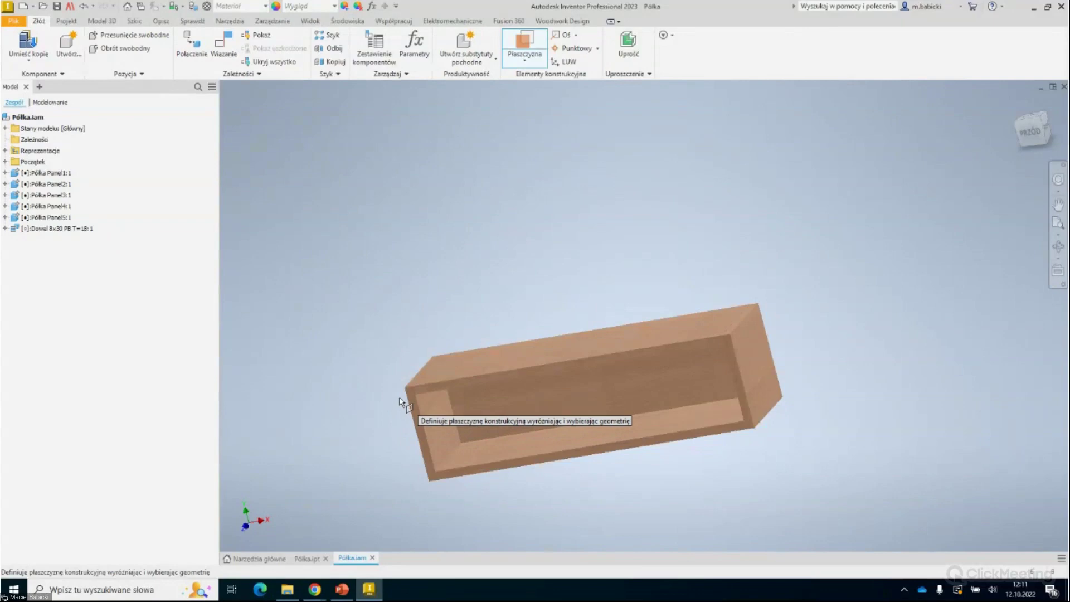
# Create a construction plane at the shelf box's inner corner.
pyautogui.scroll(-2, 400, 402)
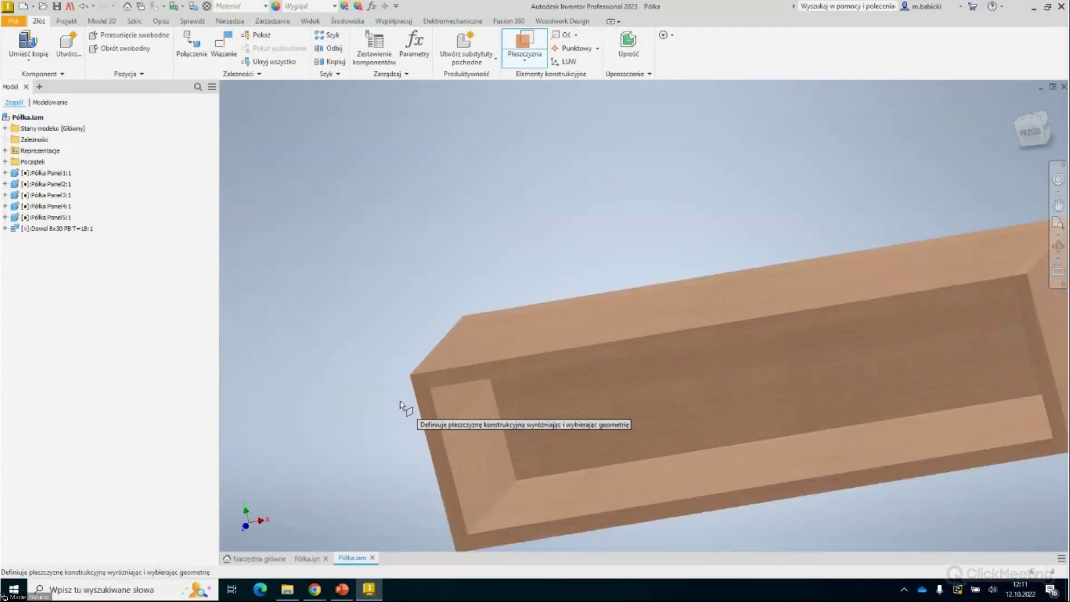
pyautogui.click(428, 381)
pyautogui.scroll(3, 428, 381)
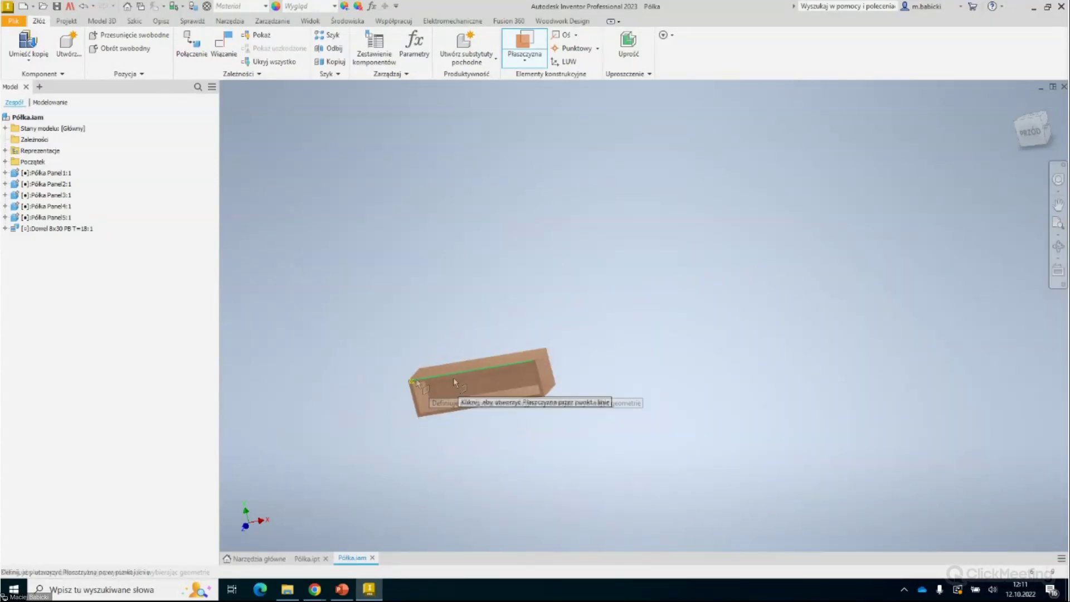
pyautogui.scroll(-3, 534, 362)
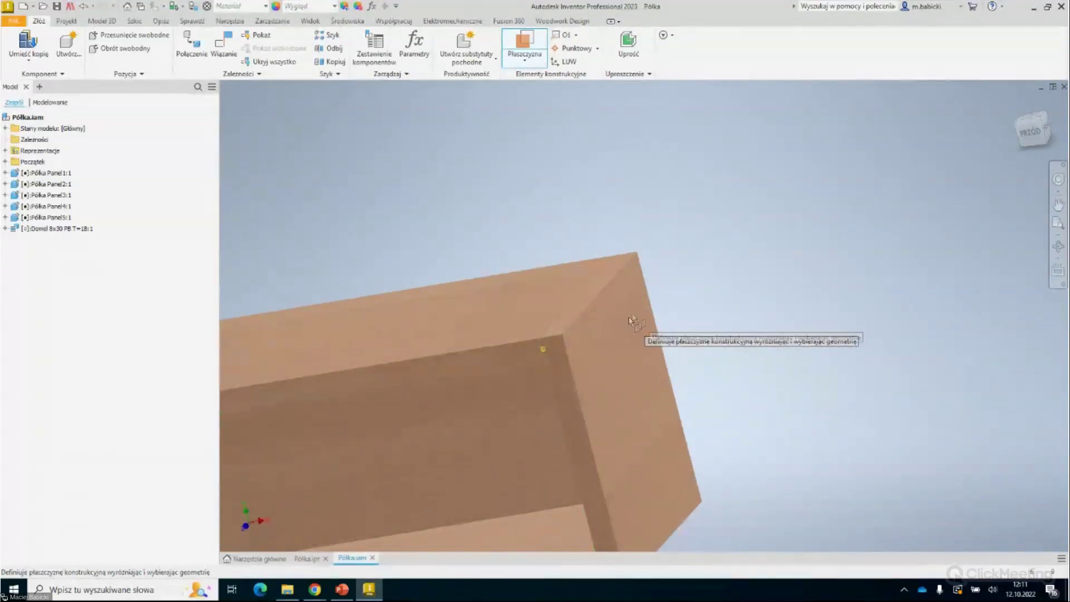
pyautogui.moveTo(652, 301)
pyautogui.keyDown('shift'); pyautogui.mouseDown(button='middle')
pyautogui.moveTo(663, 310)
pyautogui.moveTo(603, 351)
pyautogui.mouseUp(button='middle'); pyautogui.keyUp('shift')
pyautogui.scroll(-3, 606, 264)
pyautogui.click(607, 264)
pyautogui.scroll(3, 606, 263)
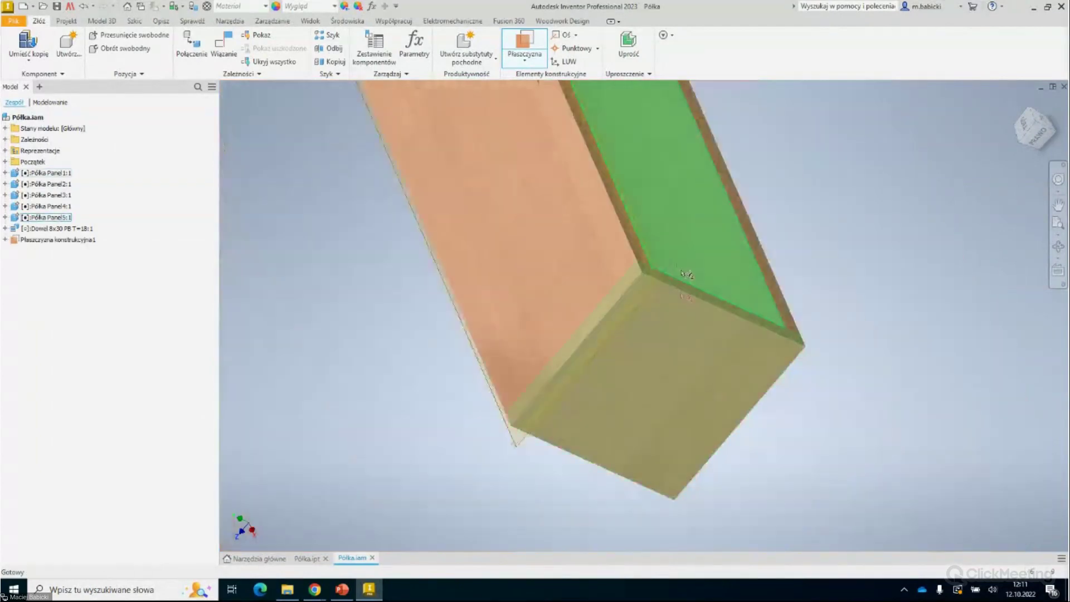
pyautogui.keyDown('shift'); pyautogui.moveTo(607, 263); pyautogui.dragTo(719, 319, button='middle'); pyautogui.keyUp('shift')
pyautogui.scroll(5, 719, 319)
# Create a second construction plane from the box's lower corner, parallel to the end panel's edge face.
pyautogui.click(534, 47)
pyautogui.scroll(-3, 580, 362)
pyautogui.scroll(-2, 603, 429)
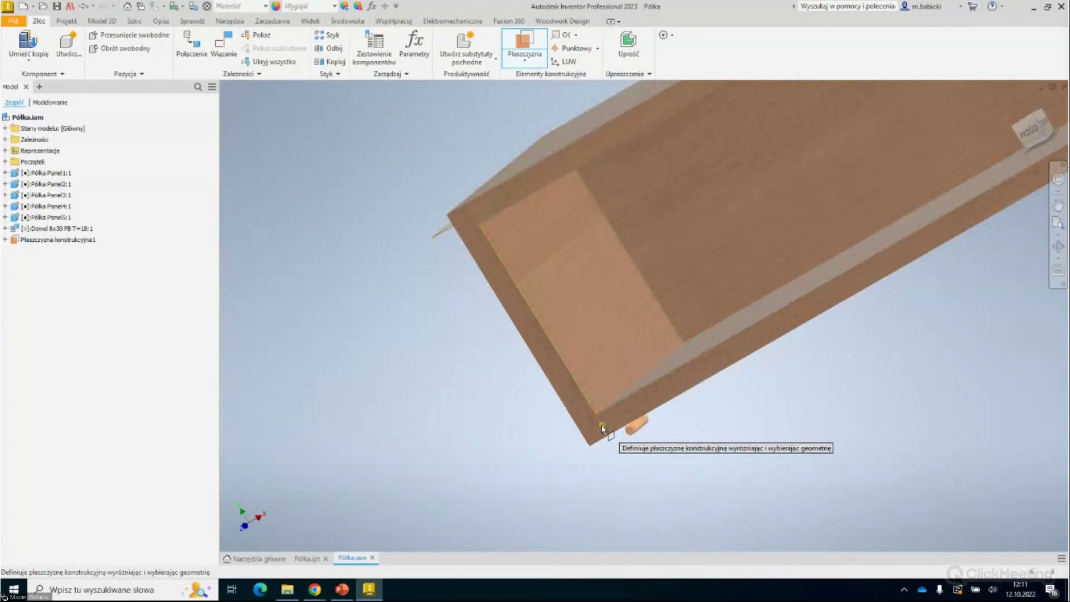
pyautogui.scroll(3, 602, 428)
pyautogui.click(736, 359)
pyautogui.scroll(-3, 730, 351)
pyautogui.scroll(-2, 729, 348)
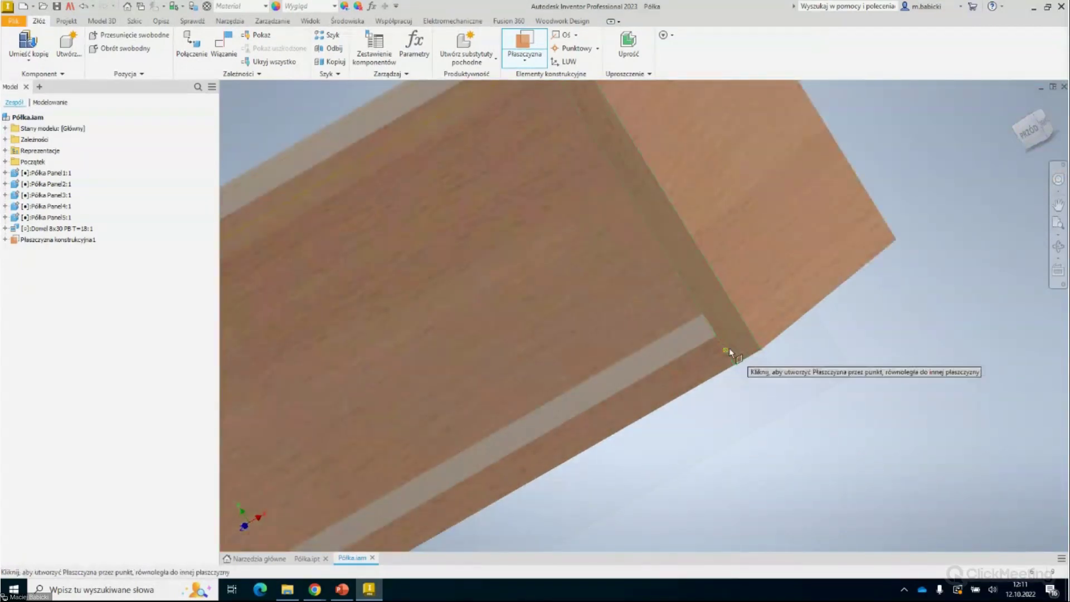
pyautogui.scroll(2, 727, 349)
pyautogui.moveTo(727, 349)
pyautogui.keyDown('shift'); pyautogui.mouseDown(button='middle')
pyautogui.moveTo(753, 352)
pyautogui.moveTo(487, 479)
pyautogui.mouseUp(button='middle'); pyautogui.keyUp('shift')
pyautogui.click(487, 479)
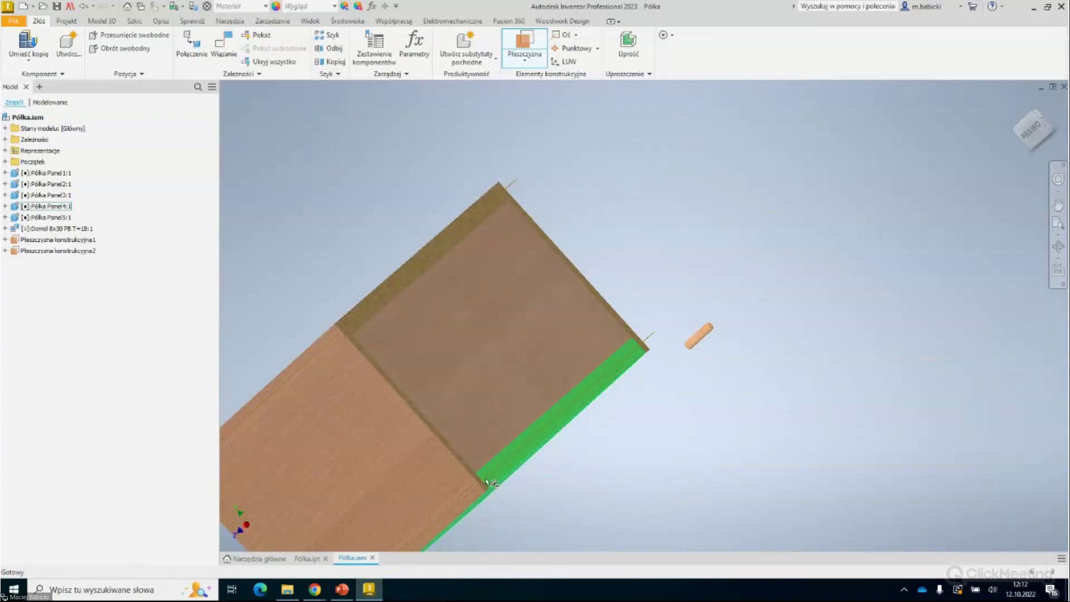
pyautogui.scroll(4, 641, 401)
pyautogui.moveTo(651, 375)
pyautogui.keyDown('shift'); pyautogui.mouseDown(button='middle')
pyautogui.moveTo(705, 406)
pyautogui.moveTo(725, 377)
pyautogui.mouseUp(button='middle'); pyautogui.keyUp('shift')
# Orbit the shelf and snap to the front view to inspect its inner faces.
pyautogui.scroll(-4, 680, 379)
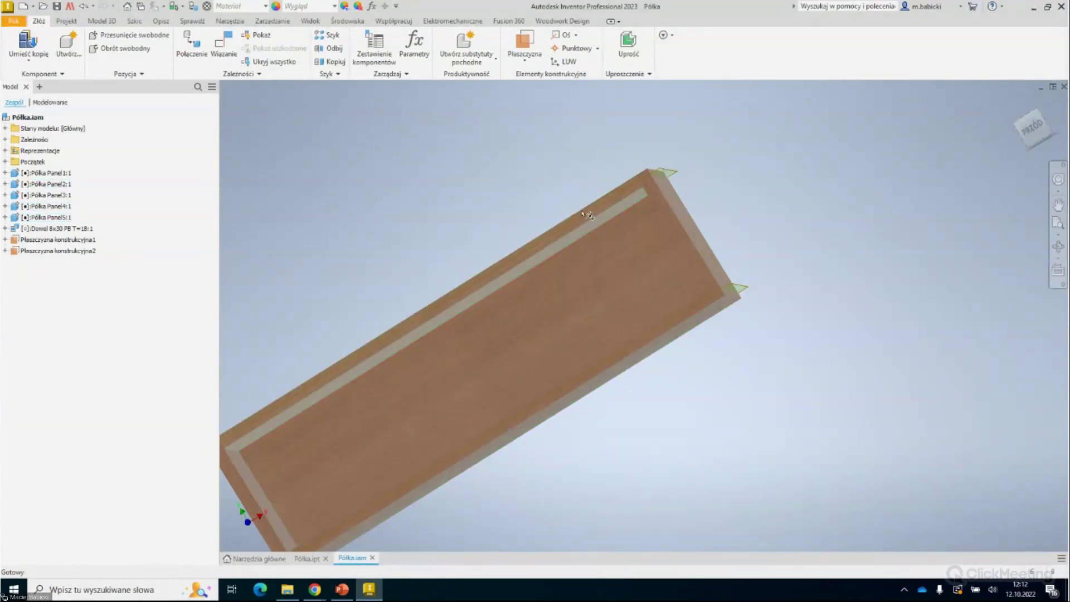
pyautogui.scroll(5, 825, 341)
pyautogui.keyDown('shift'); pyautogui.moveTo(814, 362); pyautogui.dragTo(805, 375, button='middle'); pyautogui.keyUp('shift')
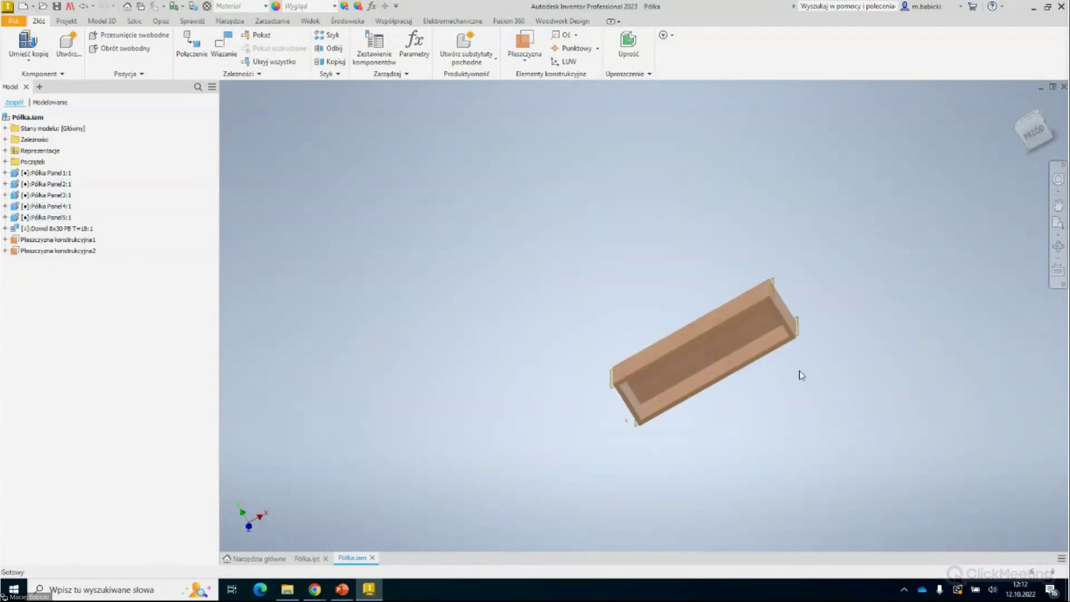
pyautogui.moveTo(751, 394)
pyautogui.keyDown('shift'); pyautogui.mouseDown(button='middle')
pyautogui.moveTo(753, 375)
pyautogui.moveTo(762, 379)
pyautogui.moveTo(737, 401)
pyautogui.mouseUp(button='middle'); pyautogui.keyUp('shift')
pyautogui.scroll(-3, 736, 402)
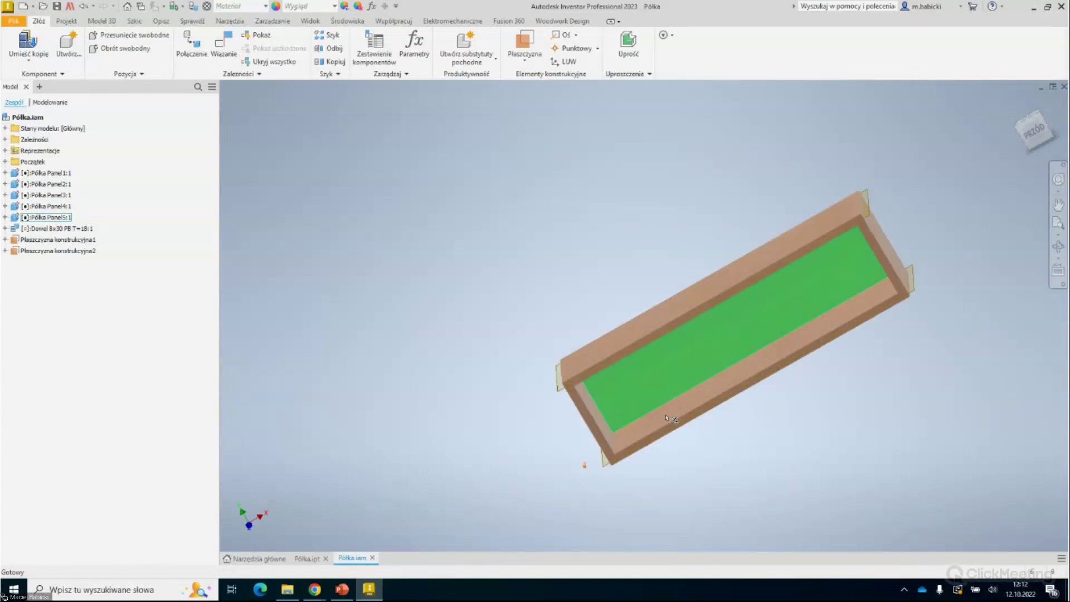
pyautogui.click(1033, 131)
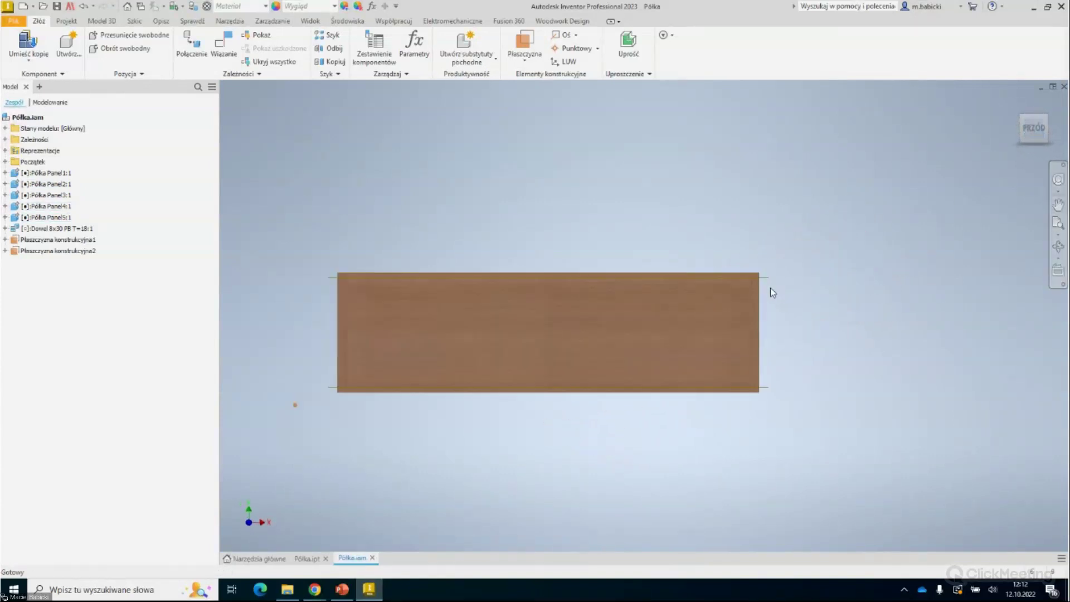
pyautogui.scroll(-3, 761, 395)
pyautogui.scroll(2, 769, 393)
pyautogui.keyDown('shift'); pyautogui.moveTo(764, 323); pyautogui.dragTo(778, 335, button='middle'); pyautogui.keyUp('shift')
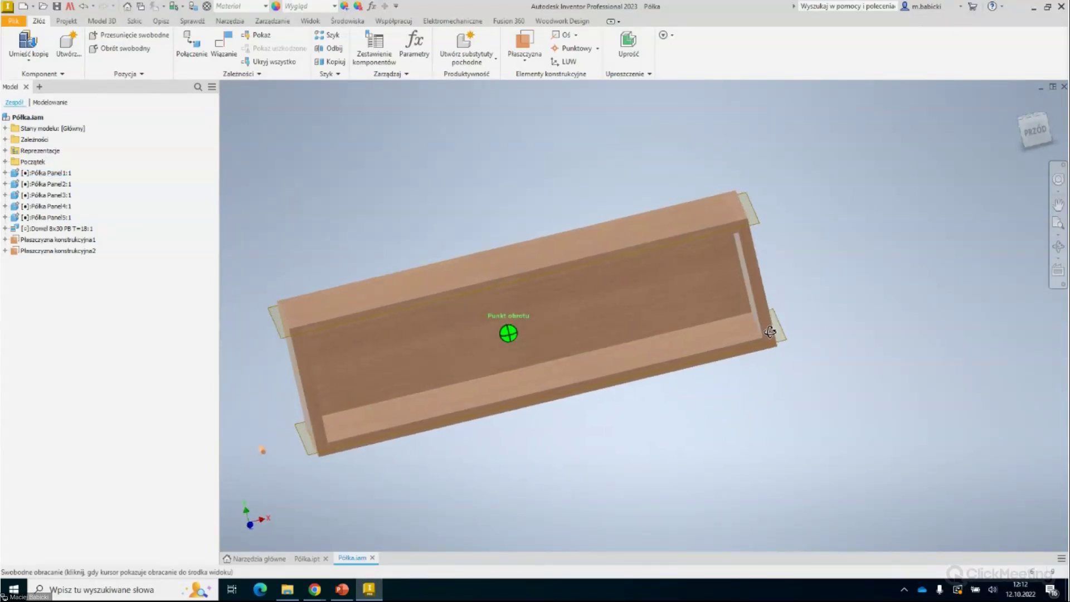
# Create Płaszczyzna konstrukcyjna3 on the end panel's side face and bring up Woodwork Design.
pyautogui.click(524, 53)
pyautogui.scroll(-2, 789, 359)
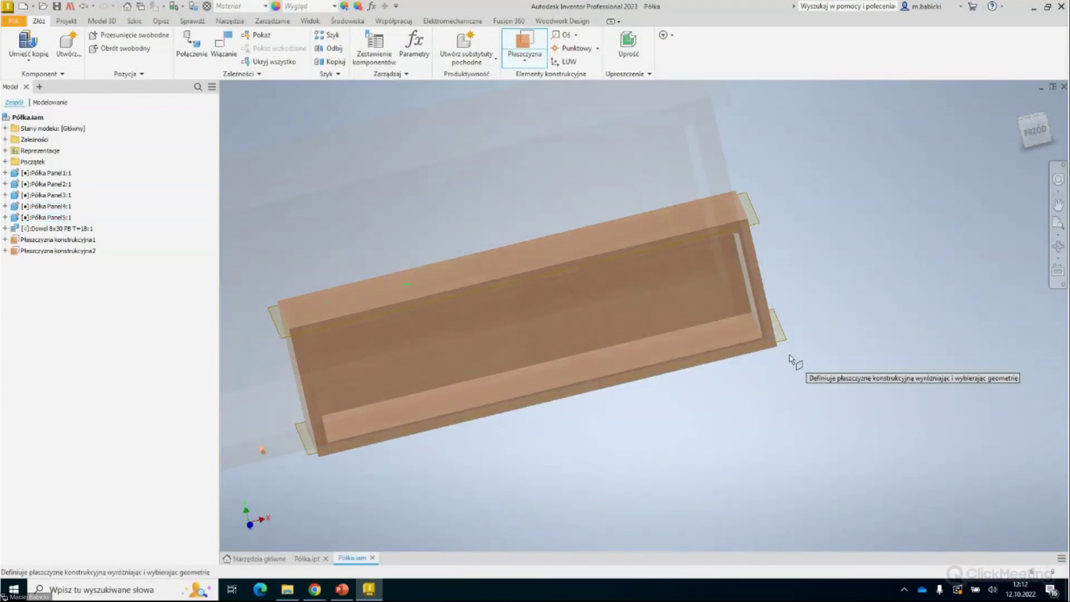
pyautogui.keyDown('shift'); pyautogui.moveTo(822, 339); pyautogui.dragTo(813, 334, button='middle'); pyautogui.keyUp('shift')
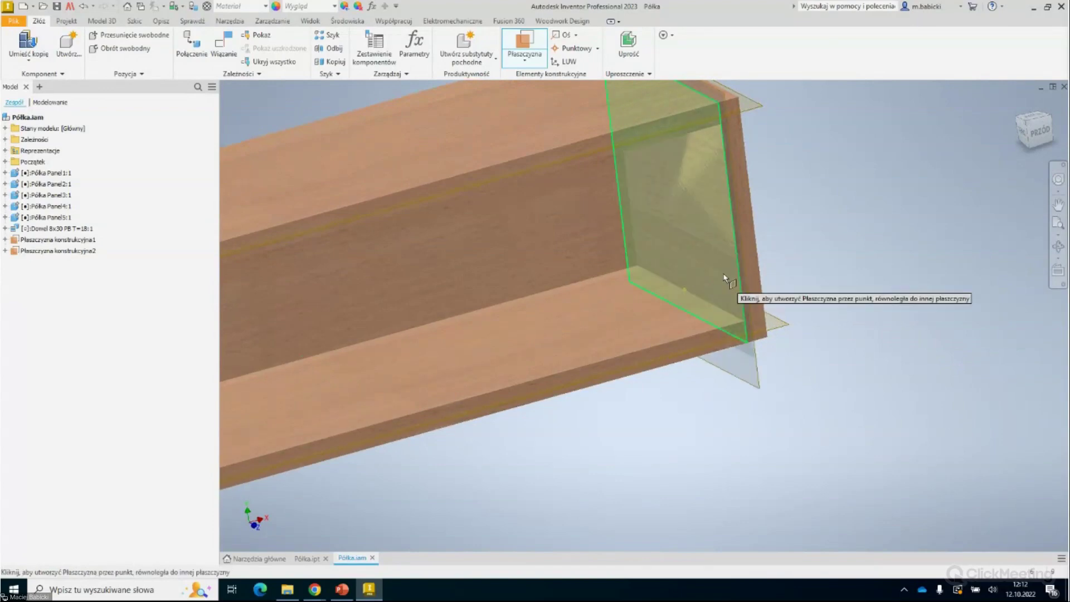
pyautogui.click(745, 265)
pyautogui.scroll(5, 836, 269)
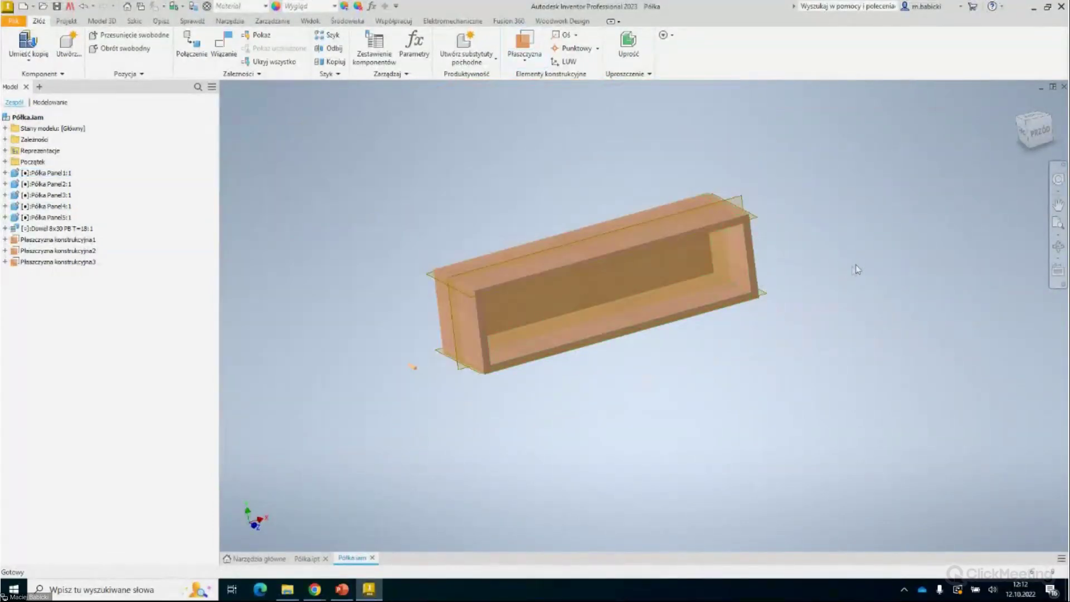
pyautogui.keyDown('shift'); pyautogui.moveTo(824, 261); pyautogui.dragTo(771, 274, button='middle'); pyautogui.keyUp('shift')
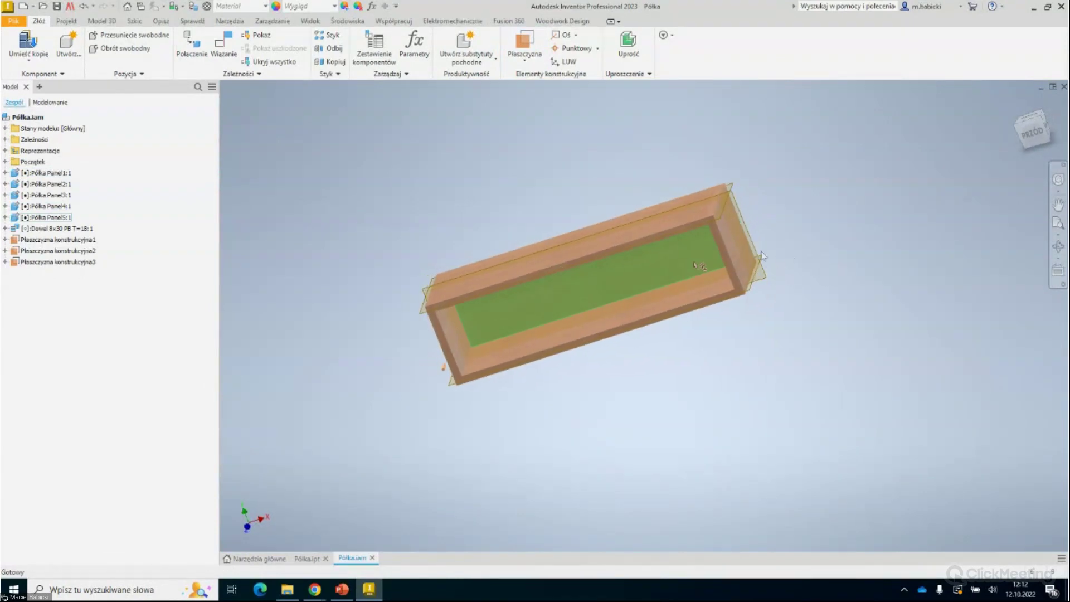
pyautogui.click(562, 21)
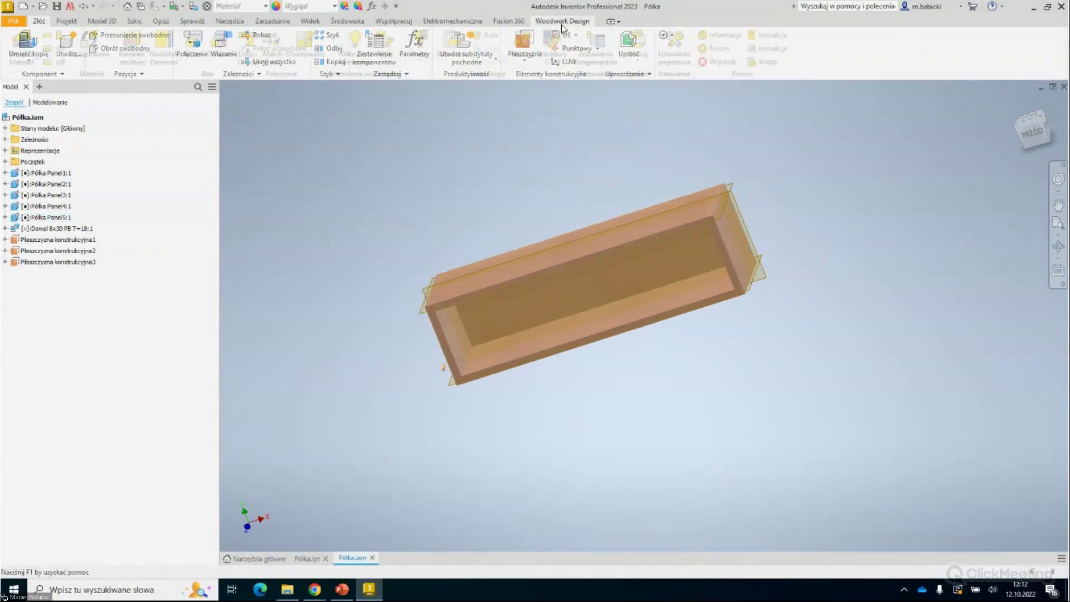
# In Dołącz Okucia, choose Dowel 8x30 PB and map Nestled Board Plane to the board end face.
pyautogui.click(249, 53)
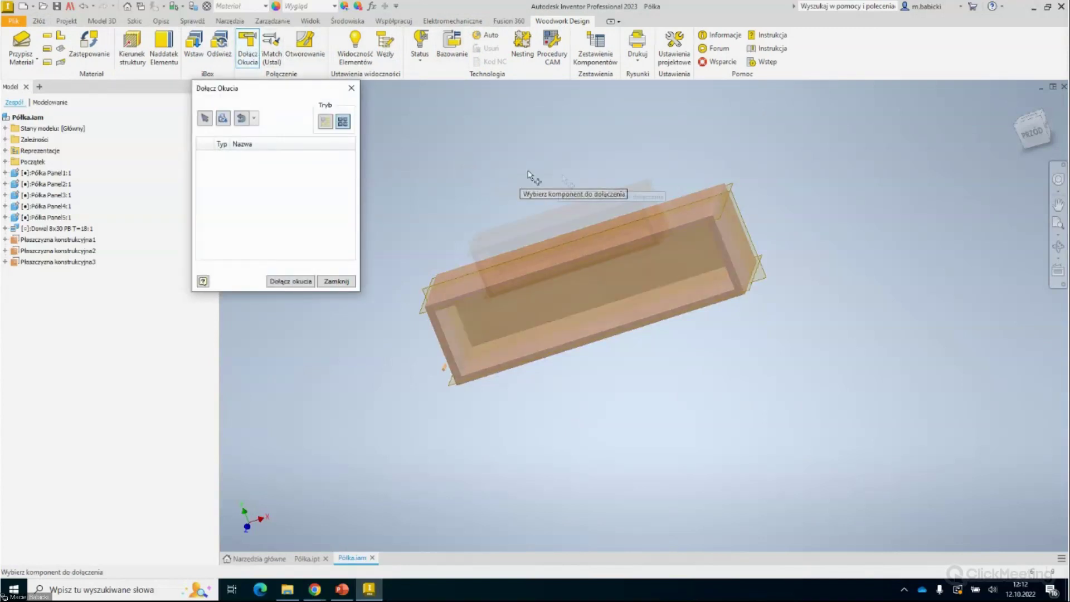
pyautogui.scroll(-3, 530, 178)
pyautogui.scroll(2, 536, 272)
pyautogui.scroll(-3, 537, 272)
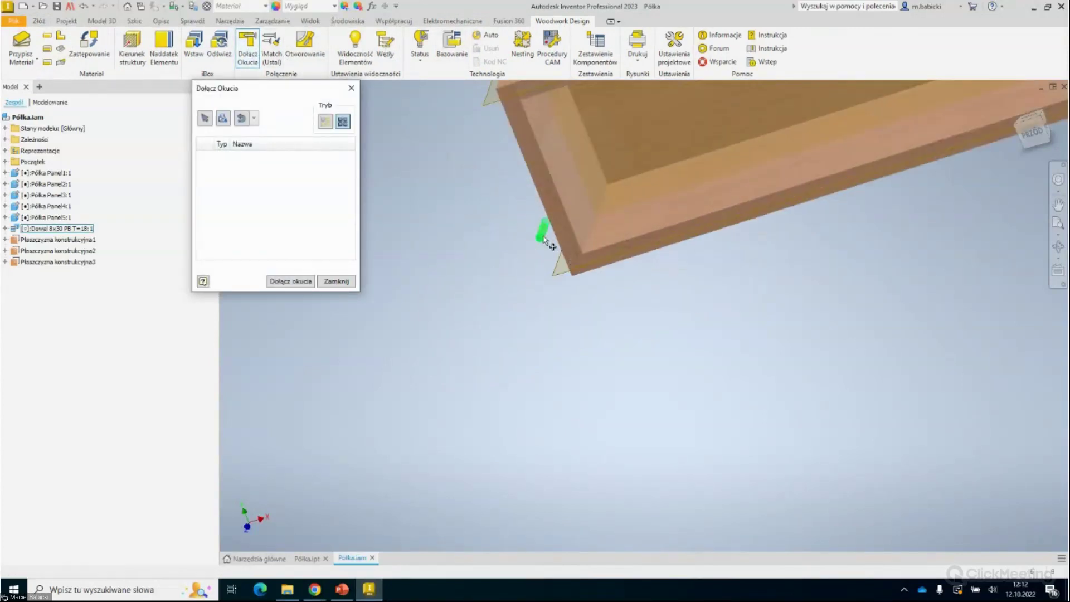
pyautogui.click(538, 236)
pyautogui.scroll(2, 532, 245)
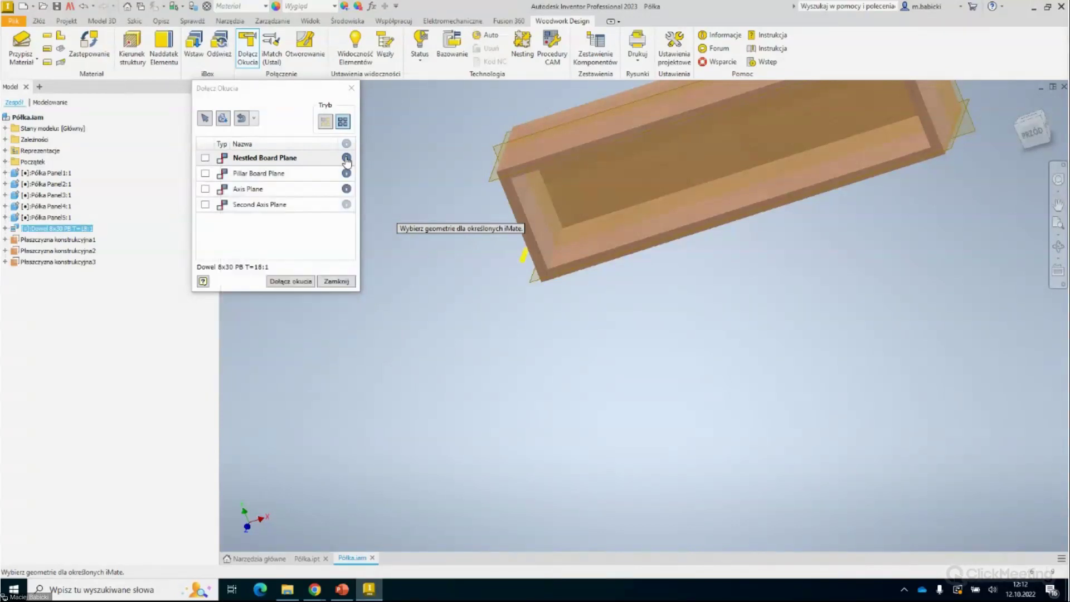
pyautogui.click(537, 216)
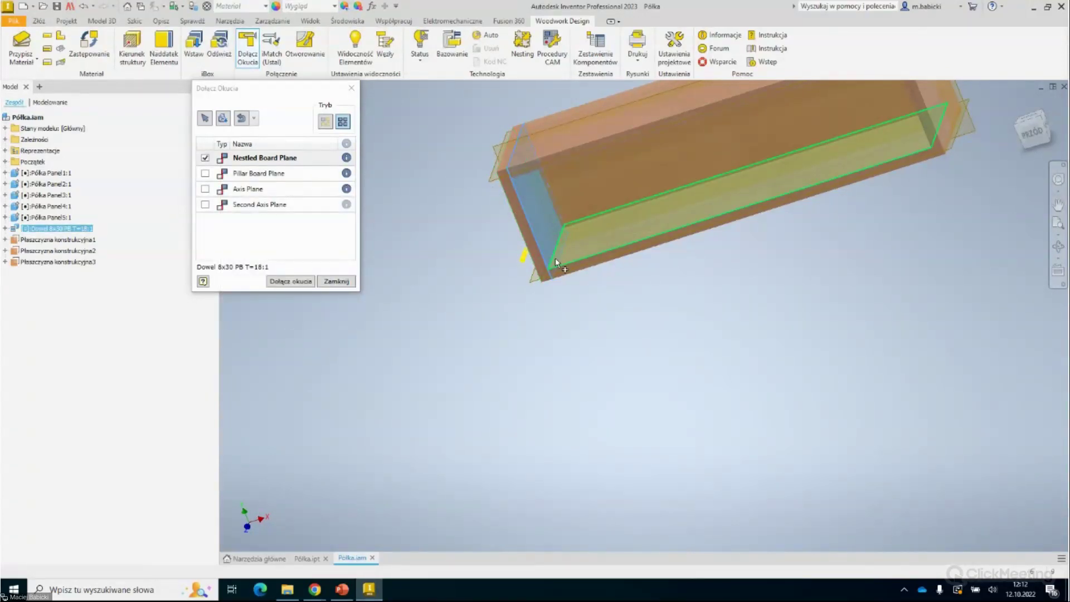
pyautogui.keyDown('shift'); pyautogui.moveTo(669, 167); pyautogui.dragTo(917, 134, button='middle'); pyautogui.keyUp('shift')
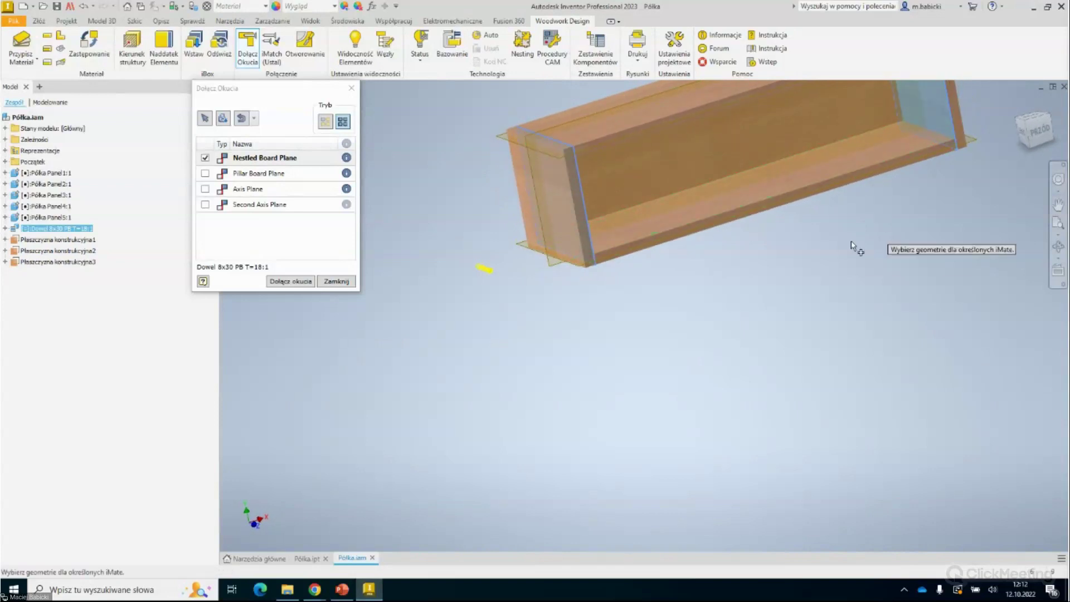
pyautogui.scroll(5, 842, 245)
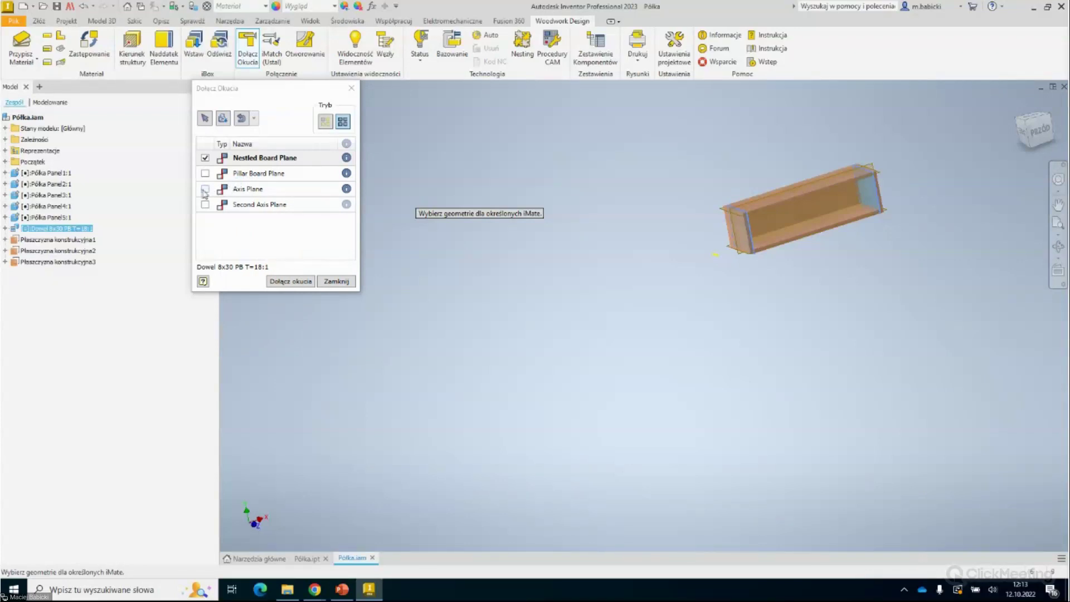
# Map Axis Plane to construction planes 1 and 2, Second Axis Plane to plane 3, and attach.
pyautogui.click(206, 189)
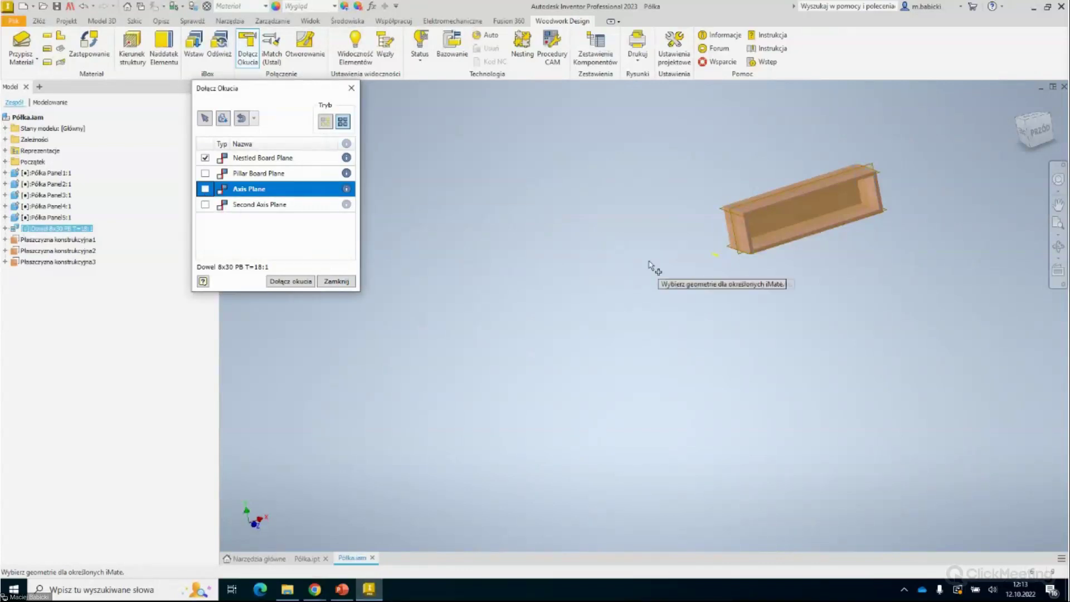
pyautogui.scroll(5, 714, 264)
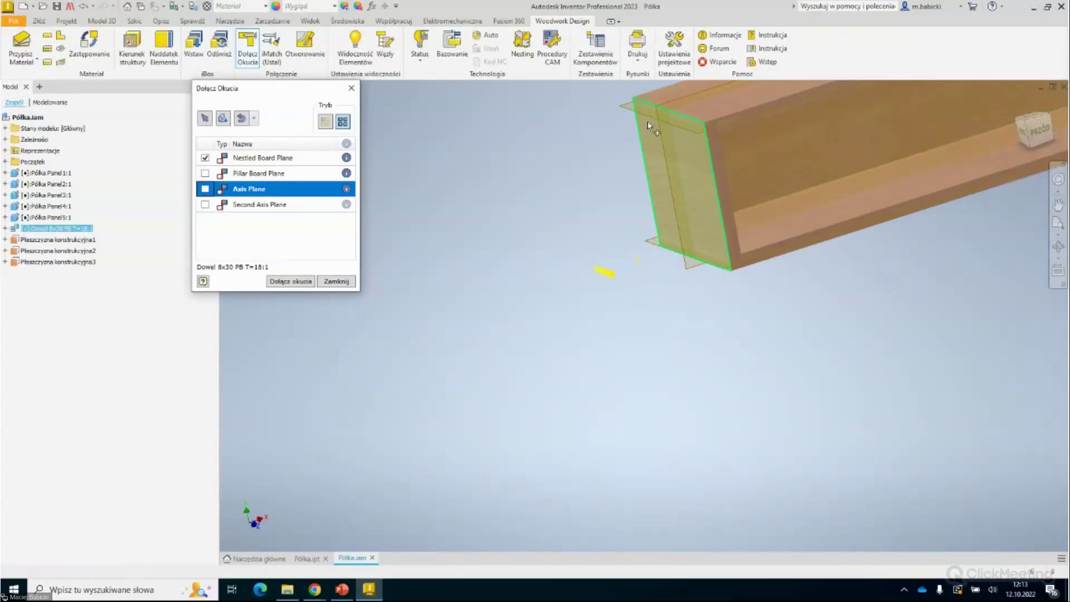
pyautogui.click(648, 125)
pyautogui.click(657, 252)
pyautogui.scroll(-5, 680, 267)
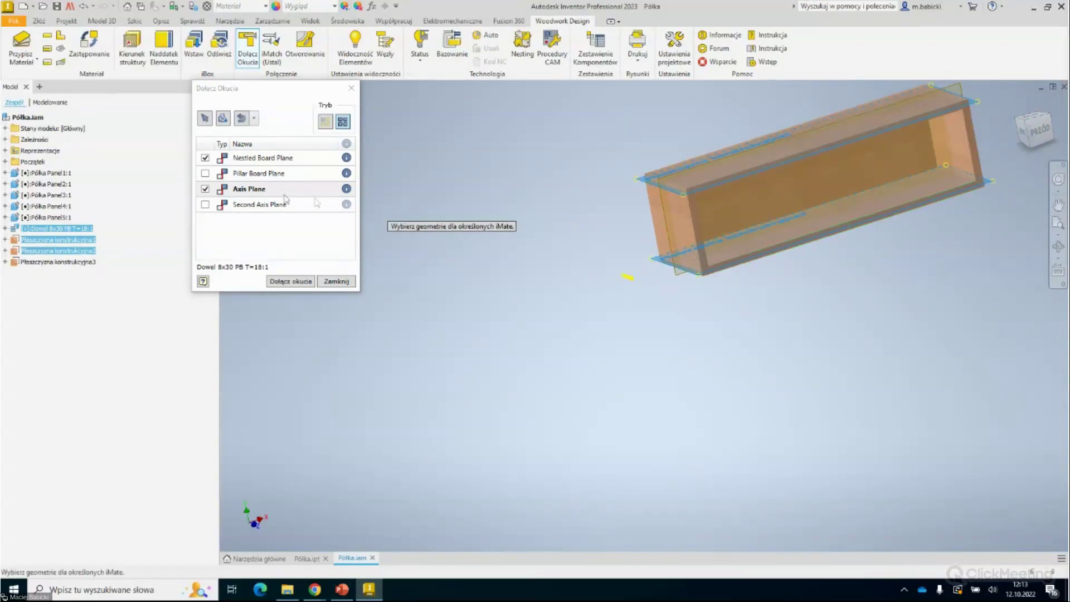
pyautogui.click(258, 206)
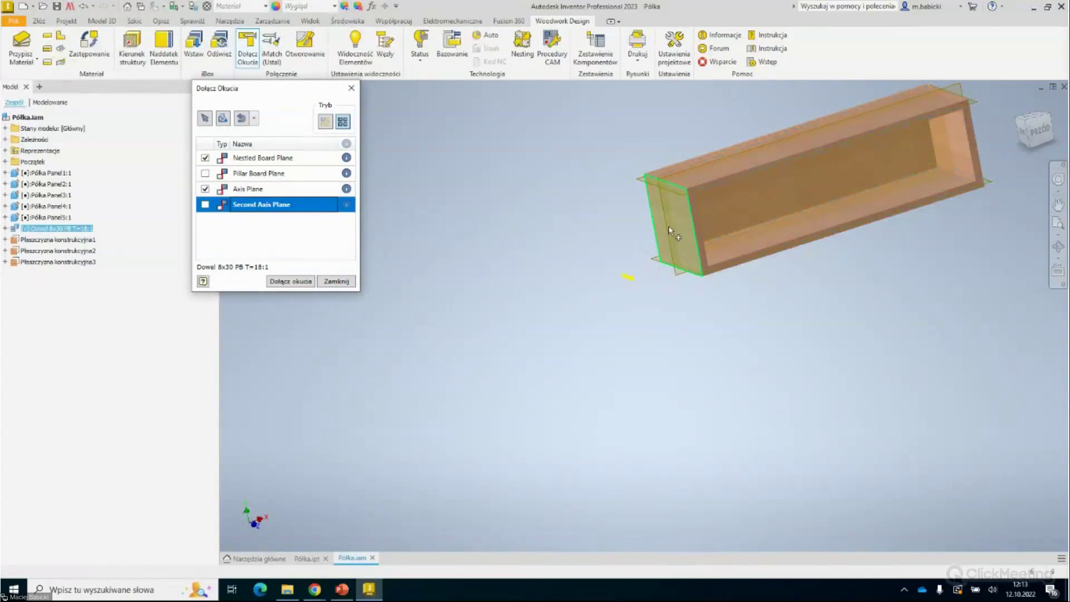
pyautogui.click(681, 280)
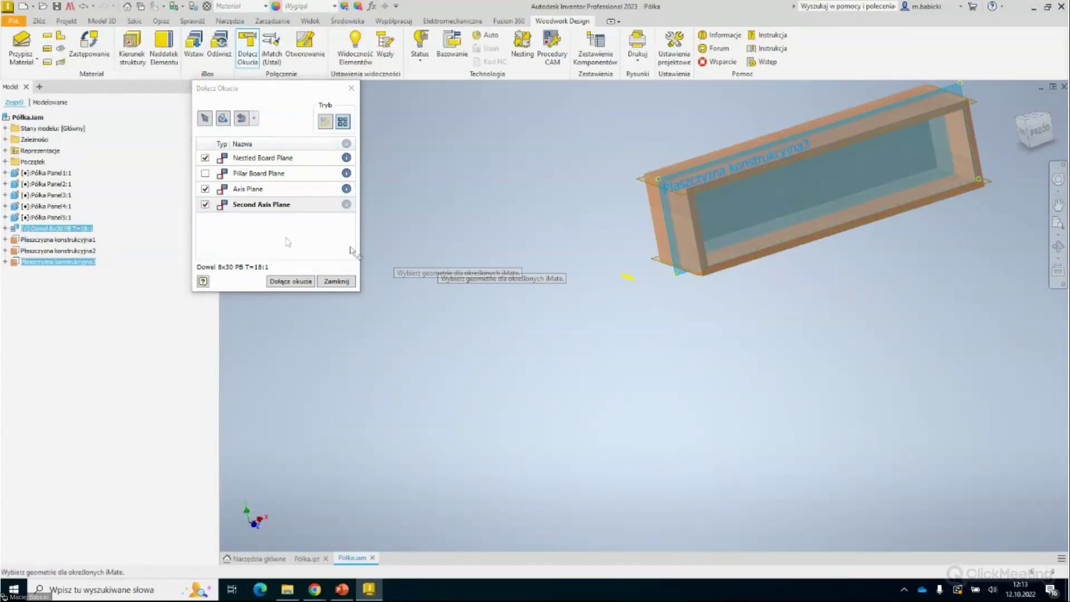
pyautogui.click(293, 280)
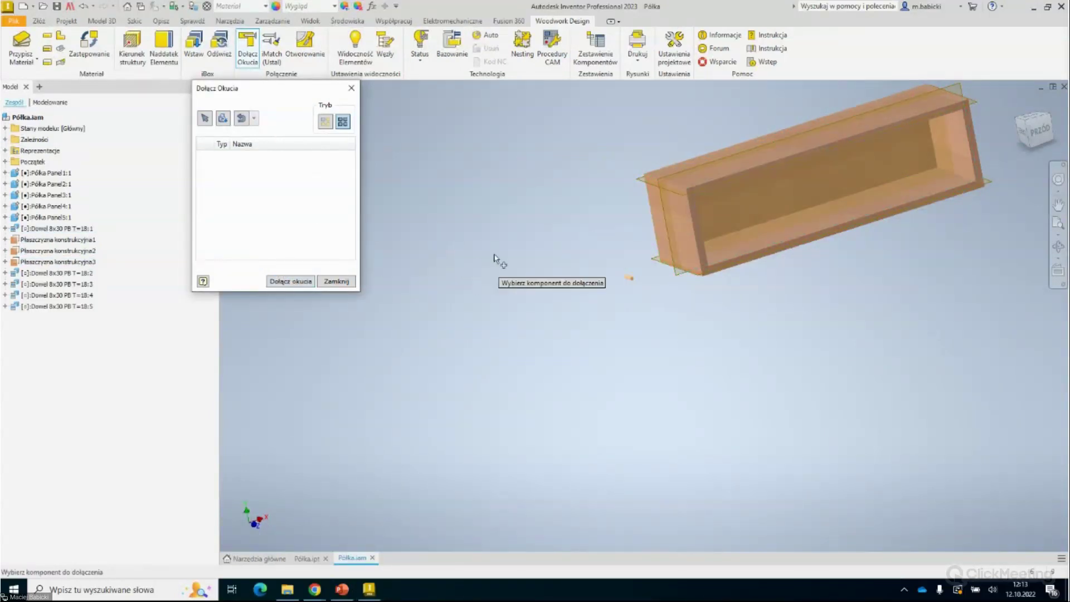
# Close the fittings dialog and hide the top and bottom shelf panels, Panel2 and Panel4.
pyautogui.click(353, 96)
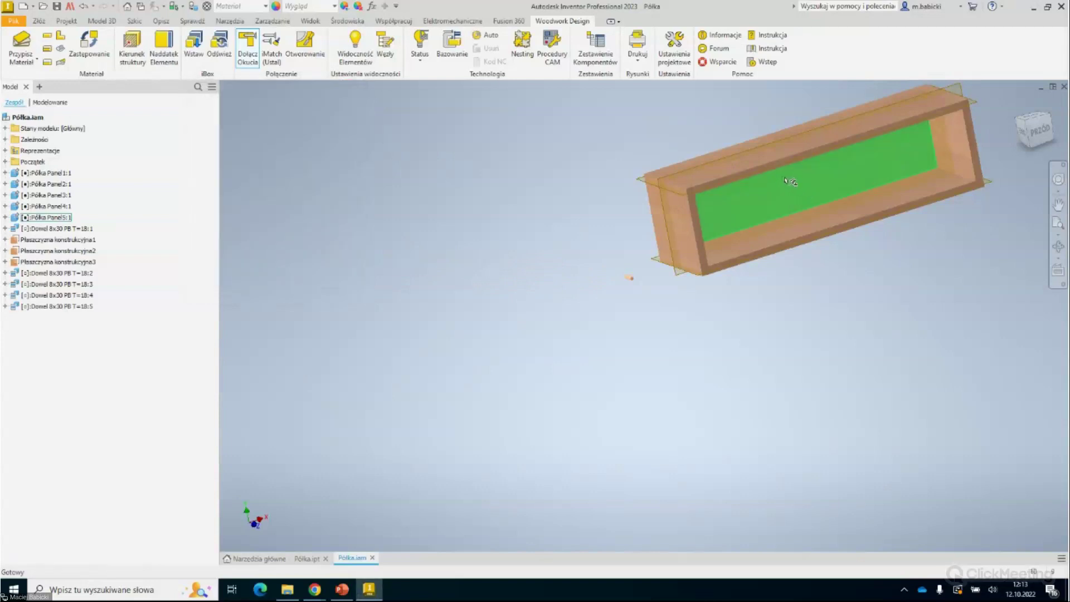
pyautogui.click(767, 166)
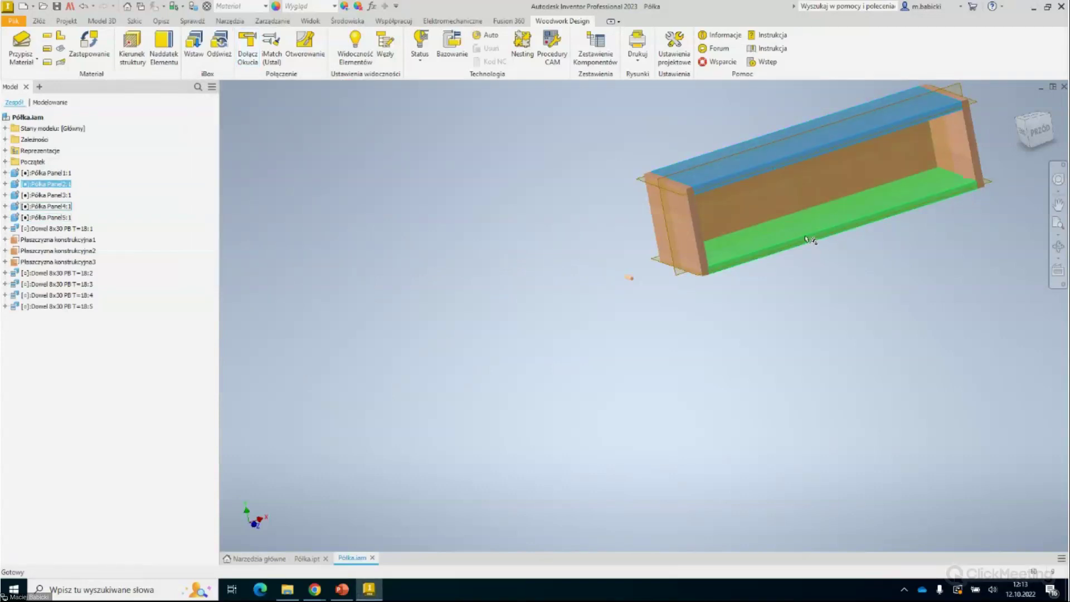
pyautogui.rightClick(806, 239)
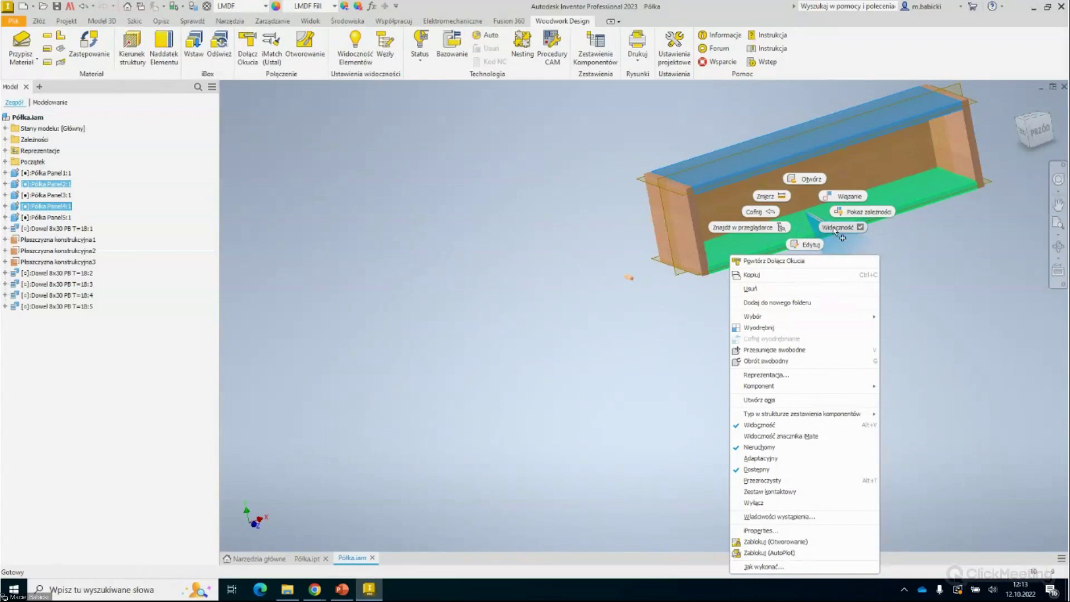
pyautogui.click(838, 229)
pyautogui.scroll(-5, 961, 171)
pyautogui.scroll(5, 948, 161)
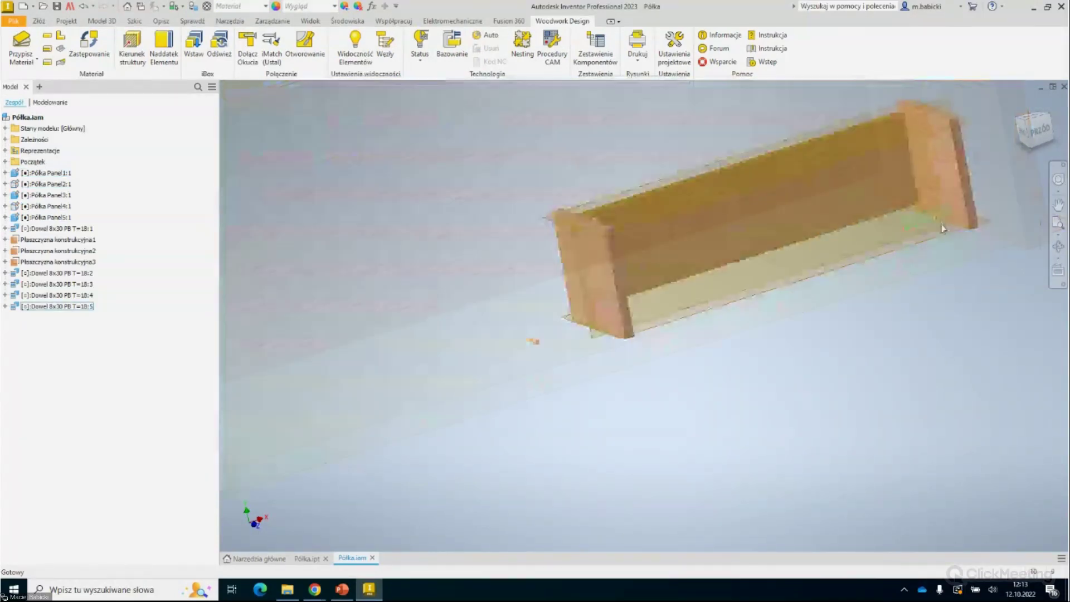
pyautogui.scroll(-3, 920, 132)
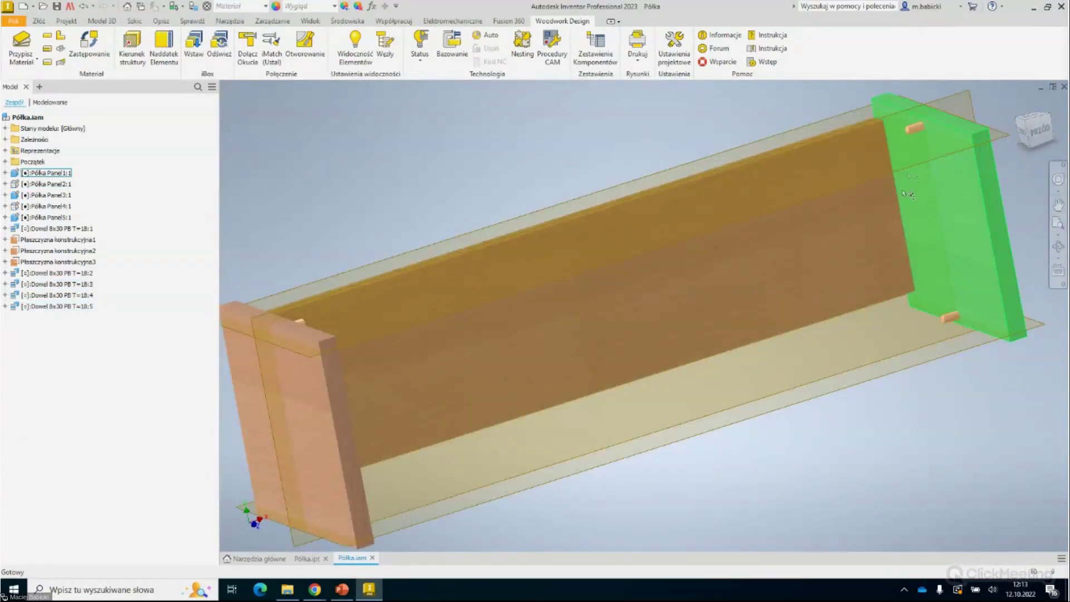
pyautogui.scroll(-3, 919, 134)
pyautogui.click(912, 130)
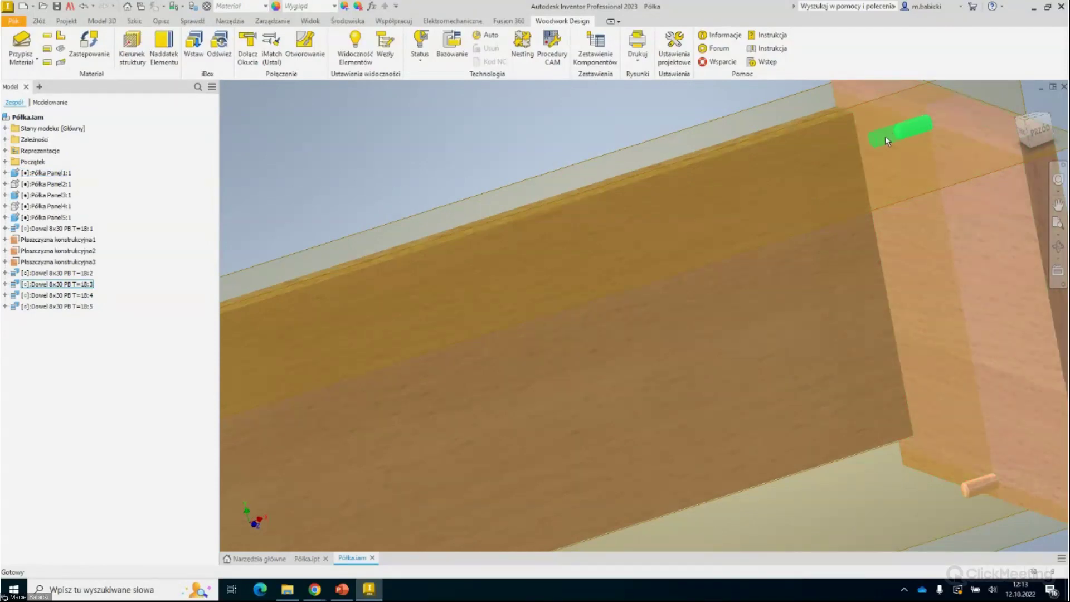
pyautogui.scroll(5, 887, 141)
pyautogui.scroll(3, 780, 212)
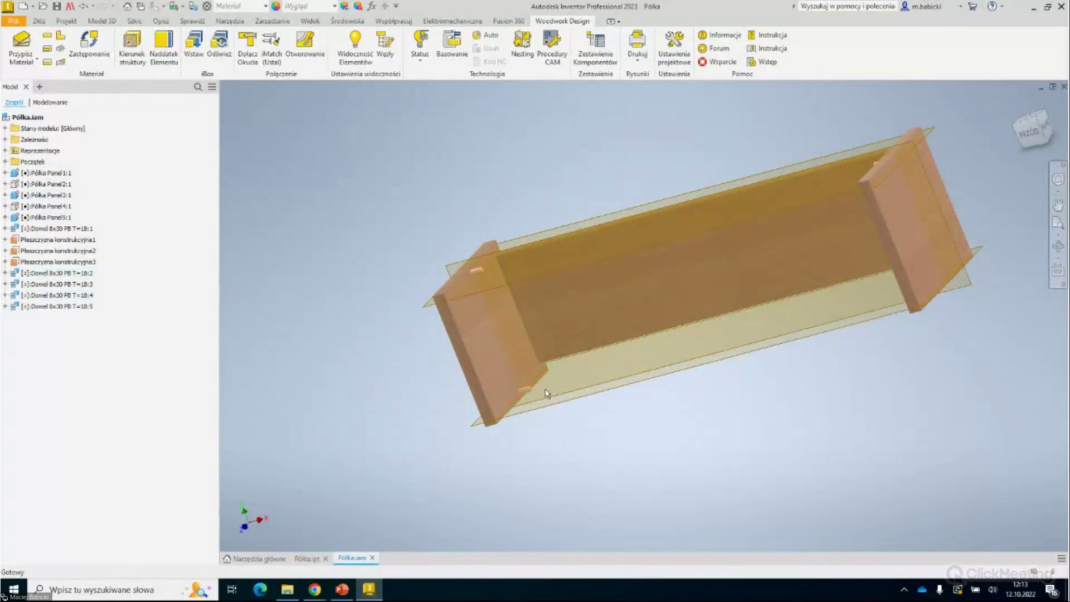
pyautogui.moveTo(562, 370)
pyautogui.keyDown('shift'); pyautogui.mouseDown(button='middle')
pyautogui.moveTo(593, 365)
pyautogui.moveTo(598, 380)
pyautogui.moveTo(619, 381)
pyautogui.moveTo(600, 372)
pyautogui.mouseUp(button='middle'); pyautogui.keyUp('shift')
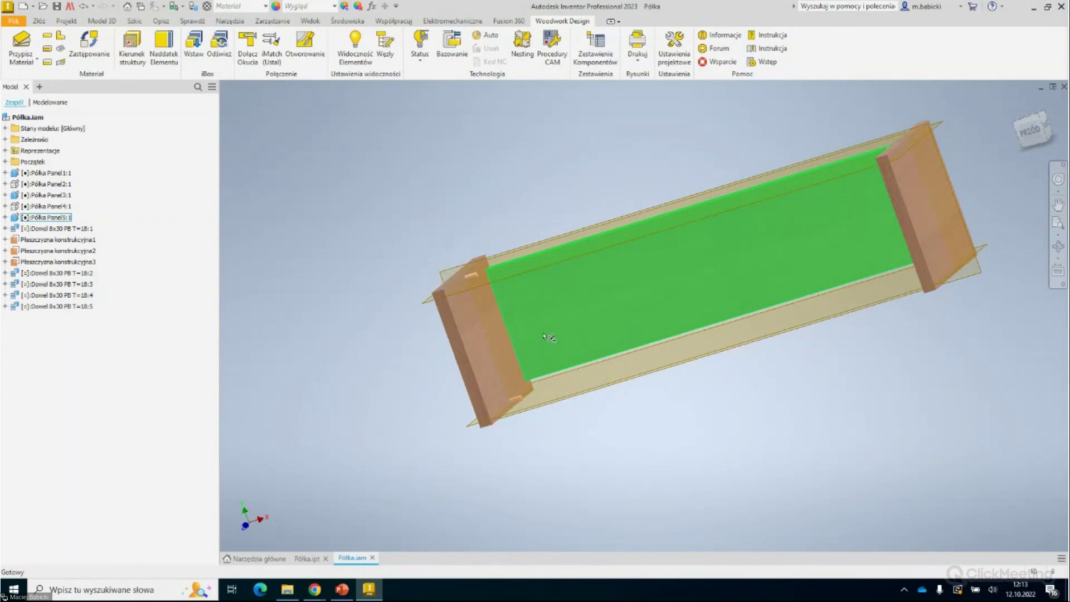
# Hide construction planes 1–3 by unchecking Widoczność in the browser.
pyautogui.click(40, 262)
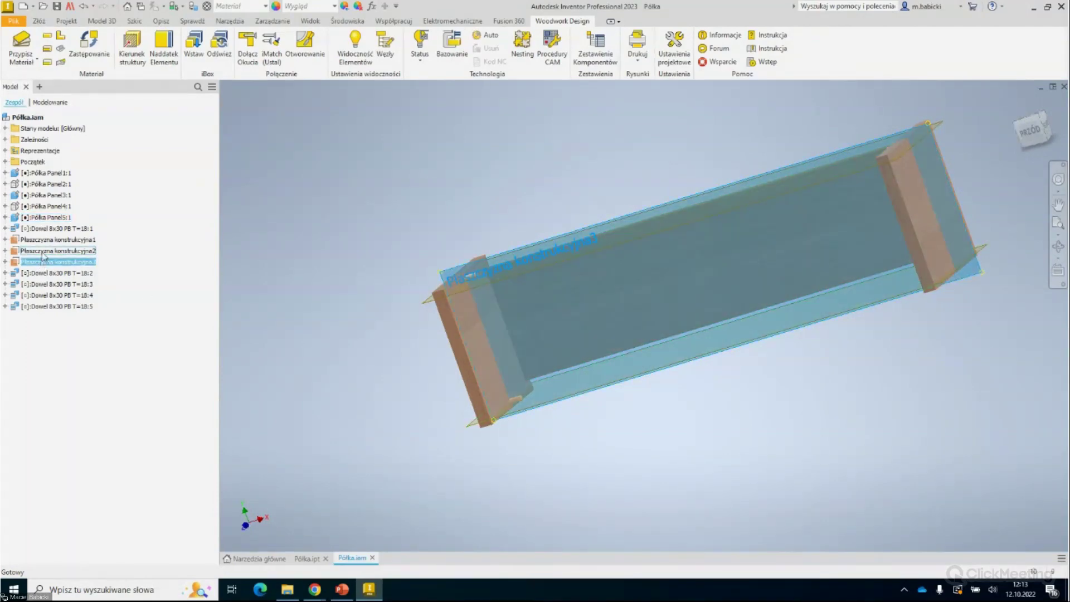
pyautogui.keyDown('ctrl'); pyautogui.click(47, 240); pyautogui.keyUp('ctrl')
pyautogui.rightClick(47, 247)
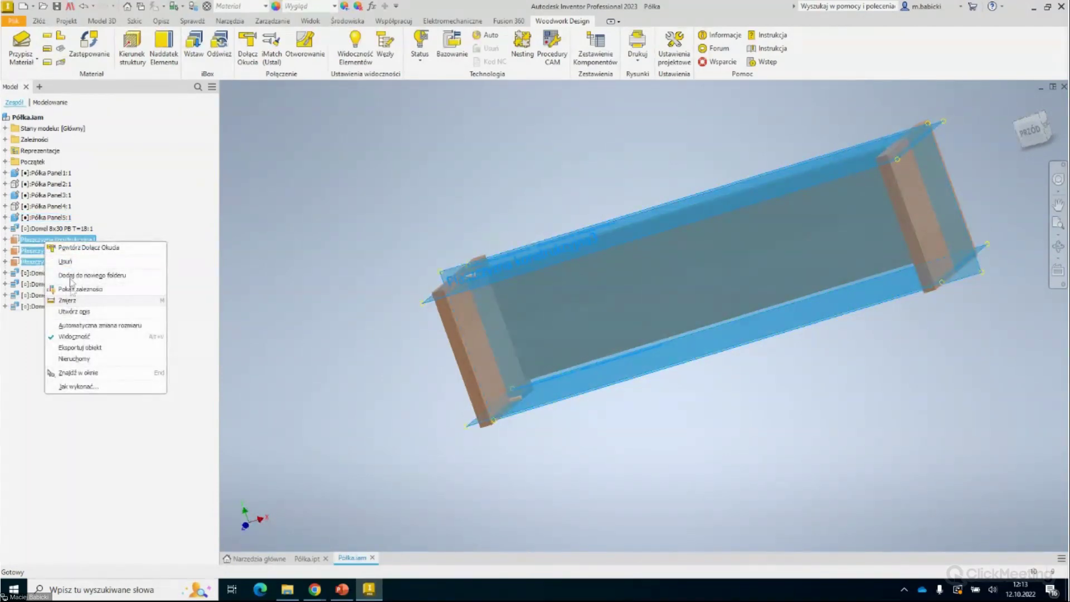
pyautogui.click(78, 341)
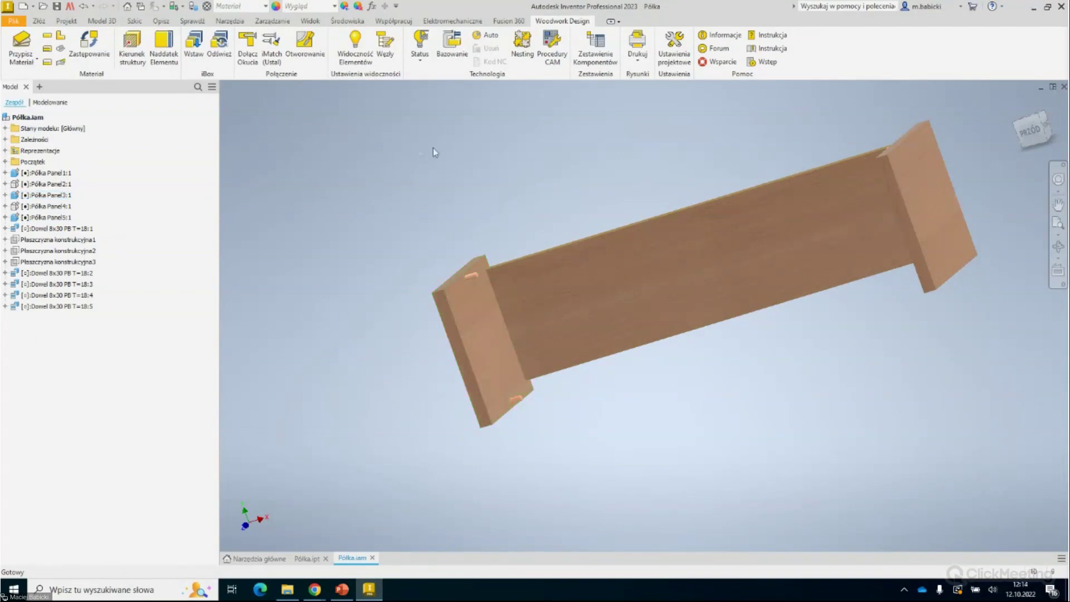
pyautogui.click(39, 21)
# Create a construction plane near the shelf's top edge.
pyautogui.click(523, 45)
pyautogui.scroll(3, 535, 223)
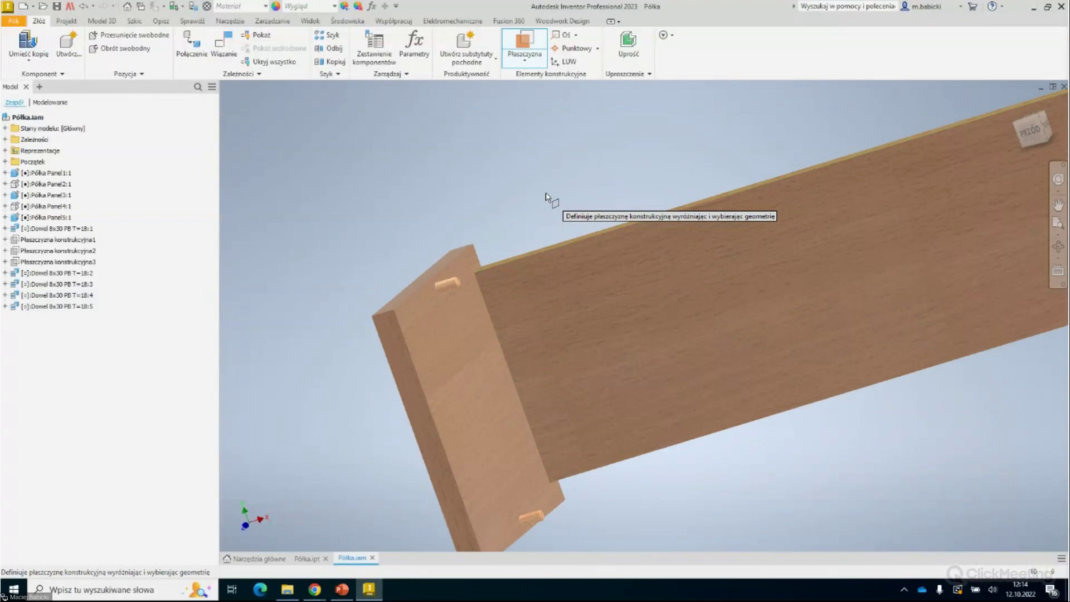
pyautogui.keyDown('shift'); pyautogui.moveTo(546, 196); pyautogui.dragTo(848, 299, button='middle'); pyautogui.keyUp('shift')
pyautogui.scroll(3, 469, 207)
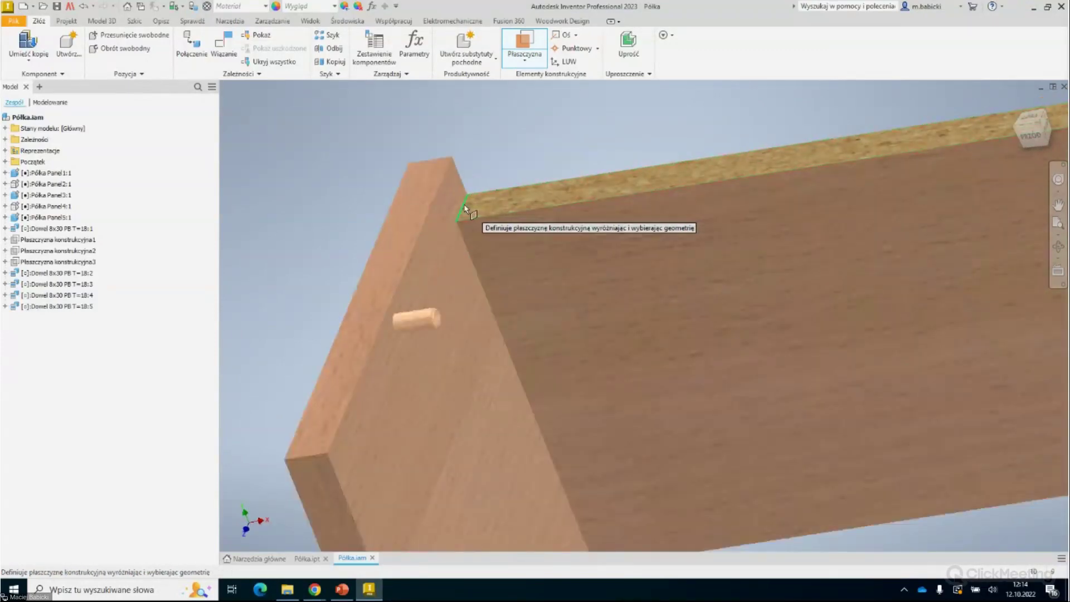
pyautogui.scroll(-5, 465, 209)
pyautogui.scroll(5, 816, 167)
pyautogui.scroll(-5, 552, 231)
pyautogui.scroll(4, 549, 232)
pyautogui.scroll(-5, 675, 226)
pyautogui.scroll(-3, 660, 217)
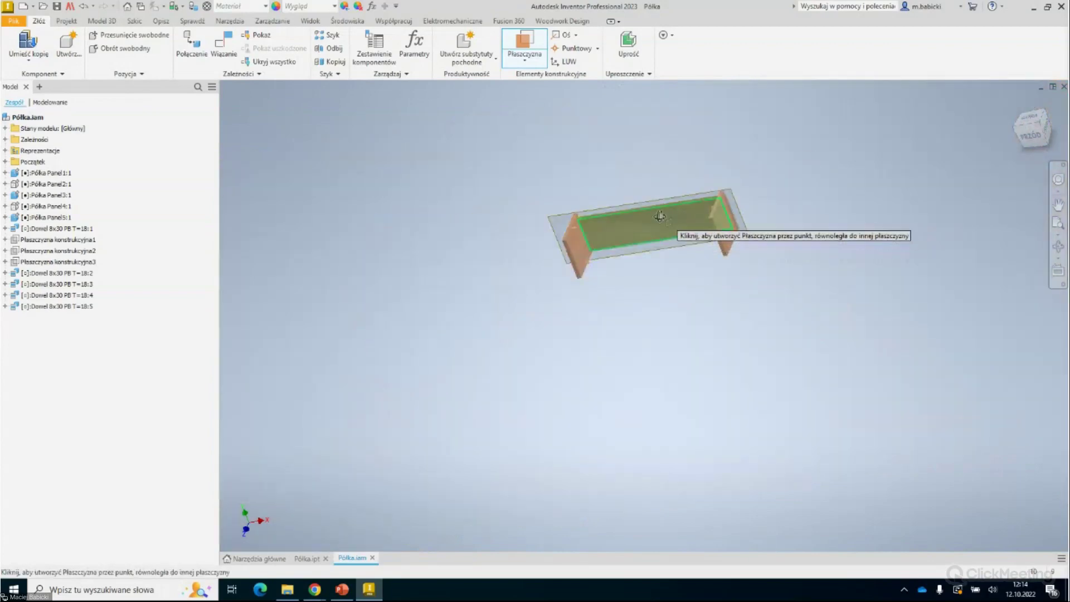
pyautogui.scroll(5, 661, 218)
pyautogui.click(660, 217)
pyautogui.moveTo(674, 256)
pyautogui.keyDown('shift'); pyautogui.mouseDown(button='middle')
pyautogui.moveTo(672, 265)
pyautogui.moveTo(674, 217)
pyautogui.mouseUp(button='middle'); pyautogui.keyUp('shift')
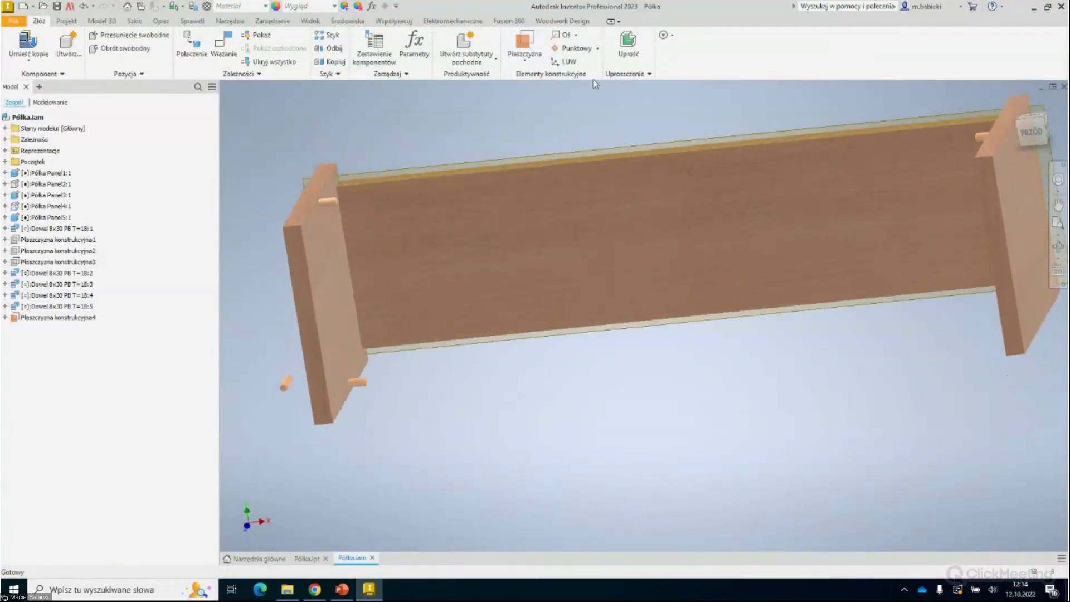
# Place another work plane from a top-edge point onto the end panel face.
pyautogui.click(526, 46)
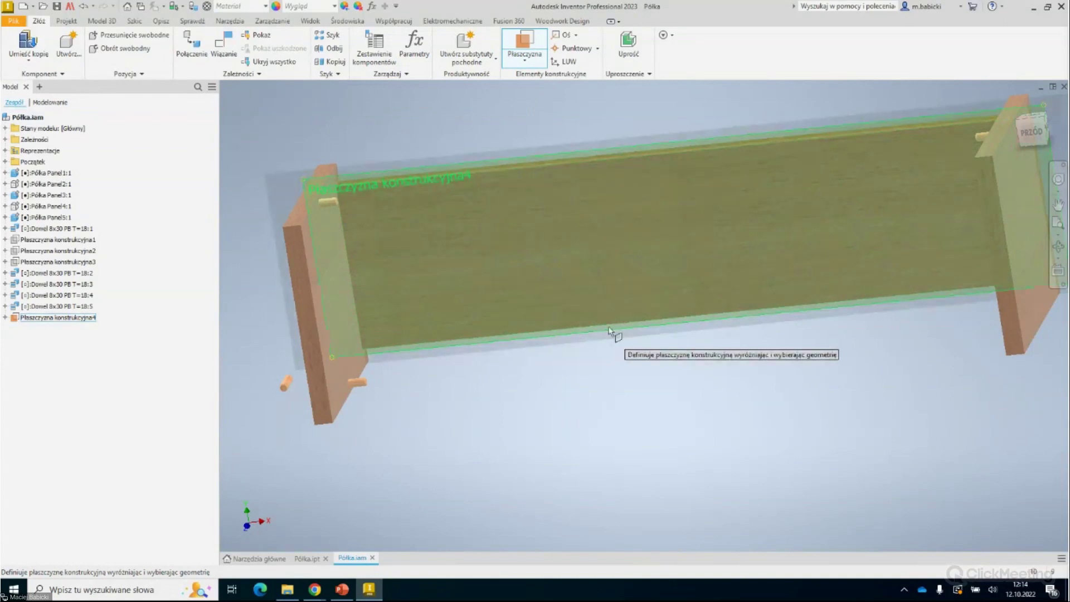
pyautogui.click(674, 156)
pyautogui.moveTo(676, 234)
pyautogui.keyDown('shift'); pyautogui.mouseDown(button='middle')
pyautogui.moveTo(645, 266)
pyautogui.moveTo(608, 272)
pyautogui.mouseUp(button='middle'); pyautogui.keyUp('shift')
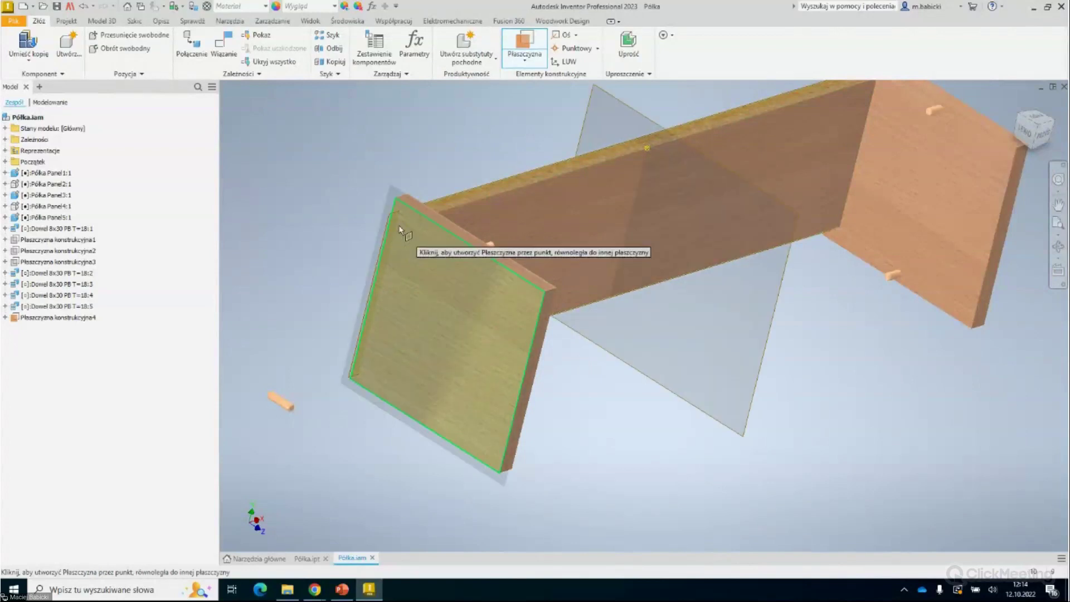
pyautogui.scroll(3, 399, 231)
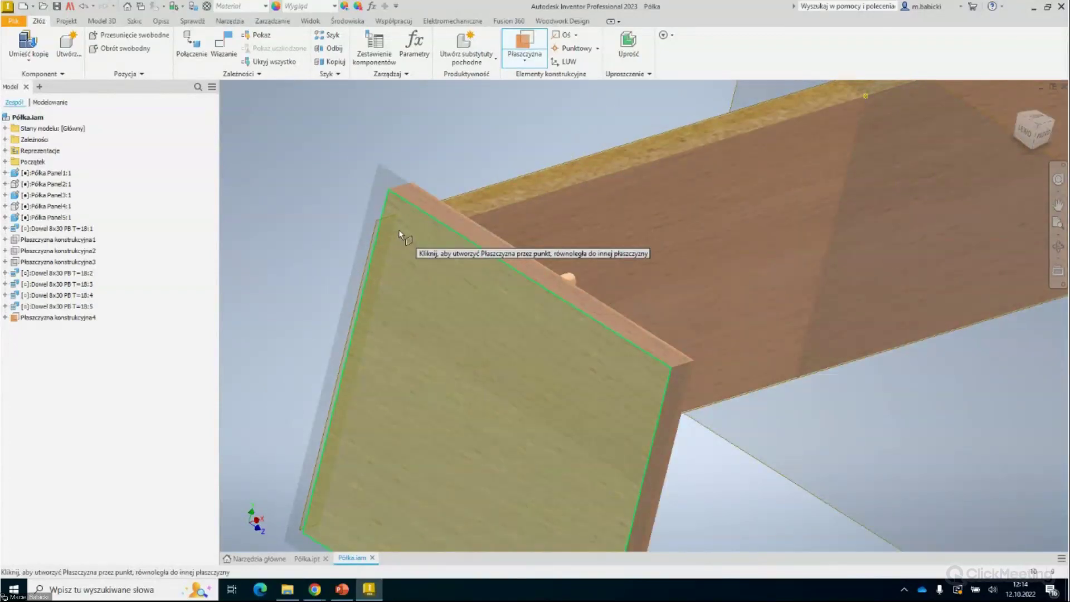
pyautogui.click(399, 231)
pyautogui.scroll(-5, 399, 232)
pyautogui.keyDown('shift'); pyautogui.moveTo(788, 262); pyautogui.dragTo(724, 281, button='middle'); pyautogui.keyUp('shift')
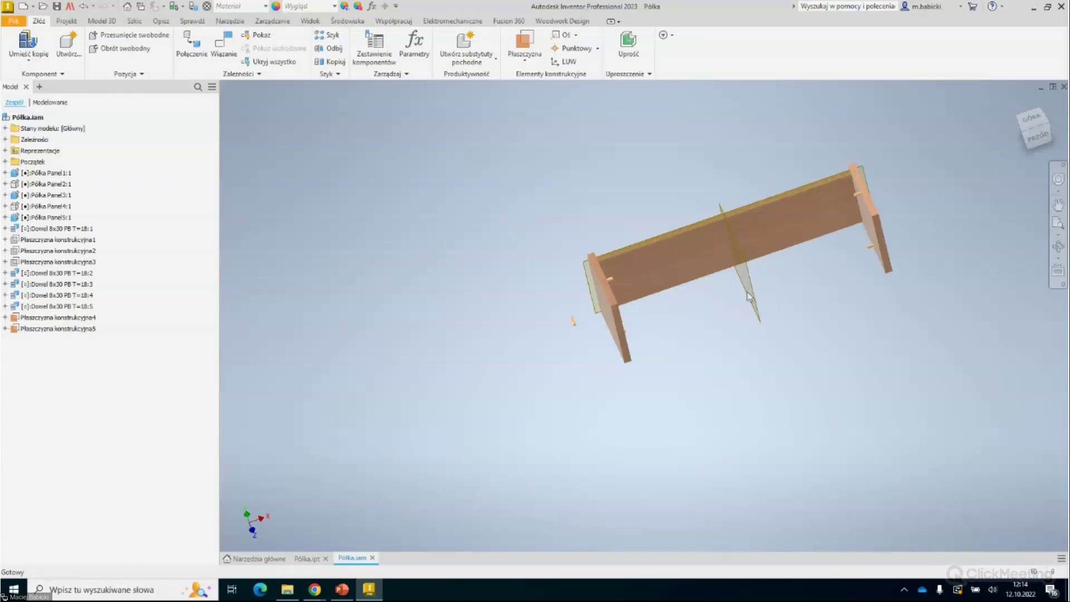
pyautogui.keyDown('shift'); pyautogui.moveTo(747, 295); pyautogui.dragTo(727, 301, button='middle'); pyautogui.keyUp('shift')
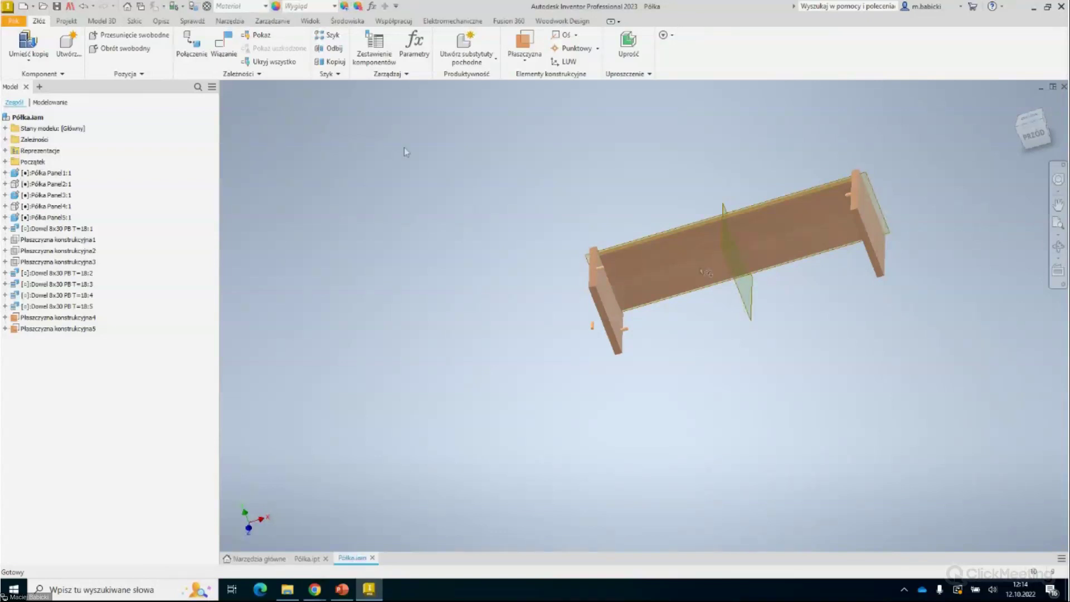
# Create Płaszczyzna konstrukcyjna5 through a shelf point and board edge, then return to home view.
pyautogui.click(531, 51)
pyautogui.moveTo(666, 204)
pyautogui.keyDown('shift'); pyautogui.mouseDown(button='middle')
pyautogui.moveTo(741, 183)
pyautogui.moveTo(811, 286)
pyautogui.mouseUp(button='middle'); pyautogui.keyUp('shift')
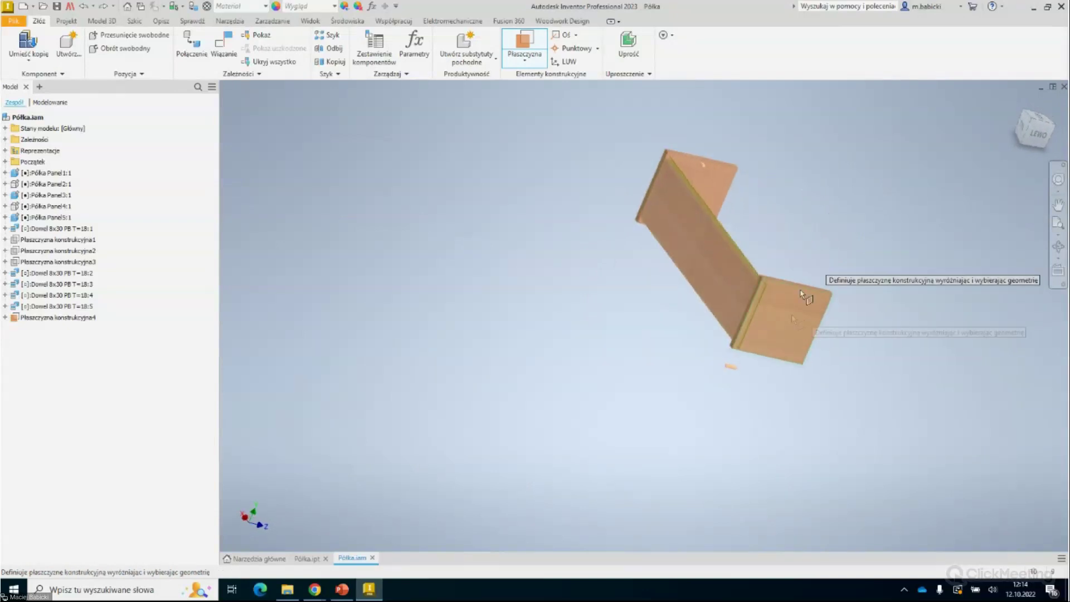
pyautogui.scroll(5, 750, 306)
pyautogui.click(755, 283)
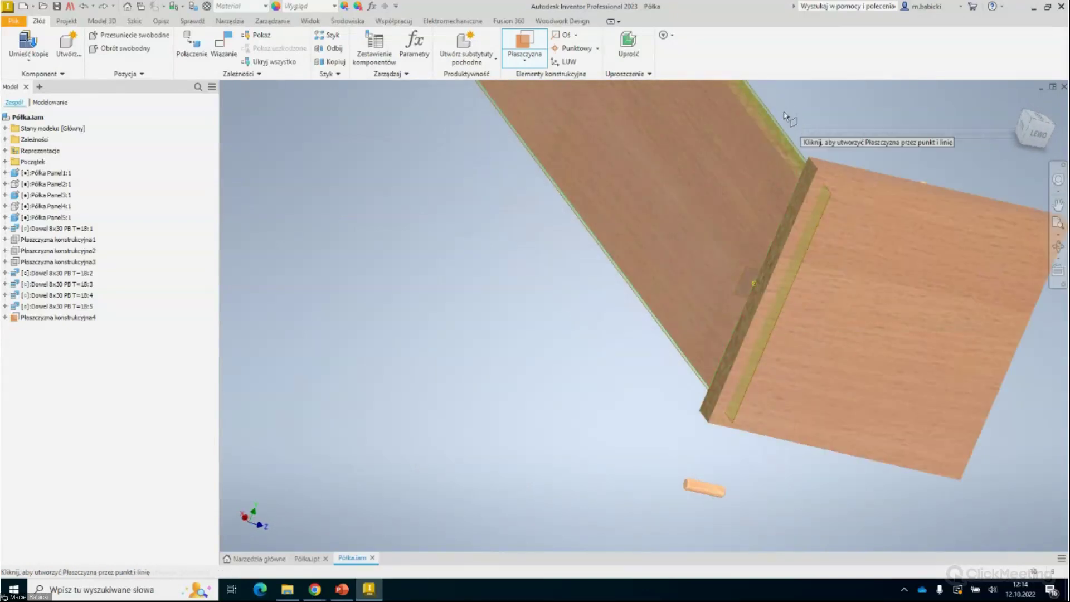
pyautogui.scroll(2, 783, 150)
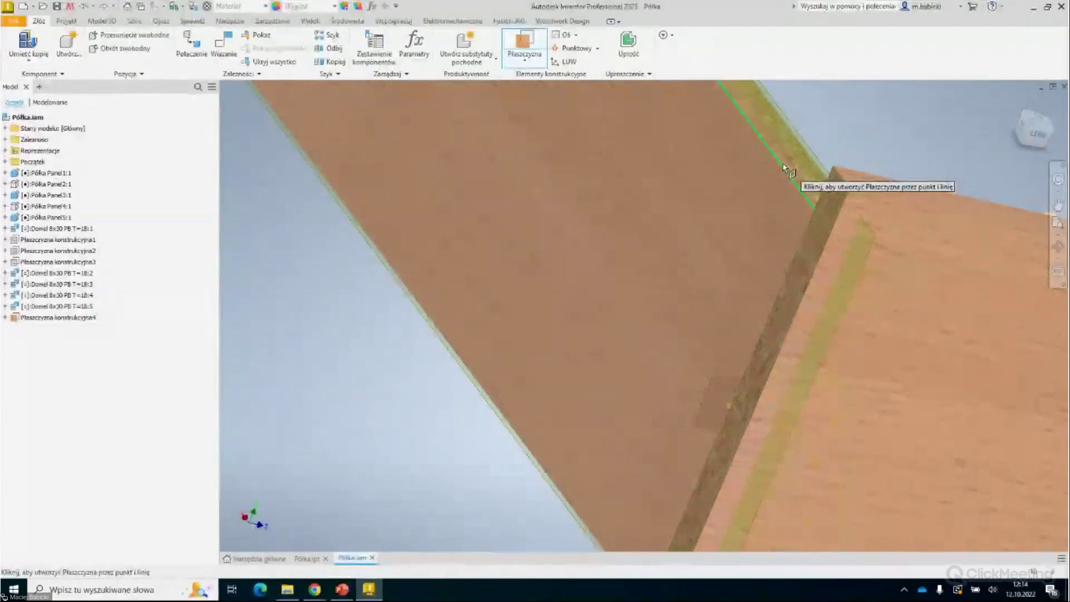
pyautogui.click(791, 170)
pyautogui.press('F6')
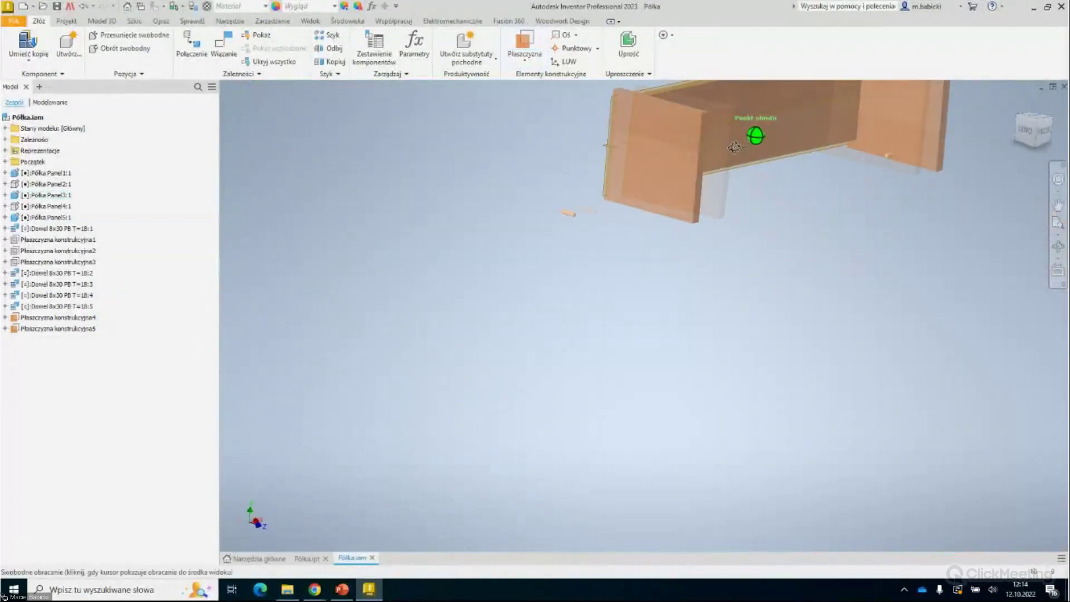
pyautogui.scroll(-3, 750, 207)
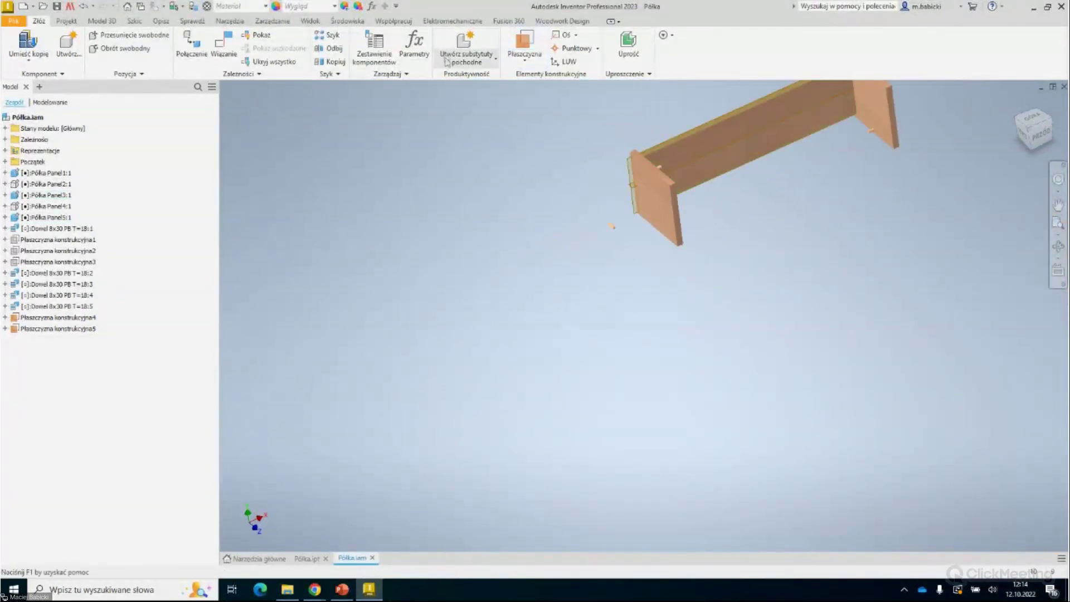
pyautogui.click(548, 21)
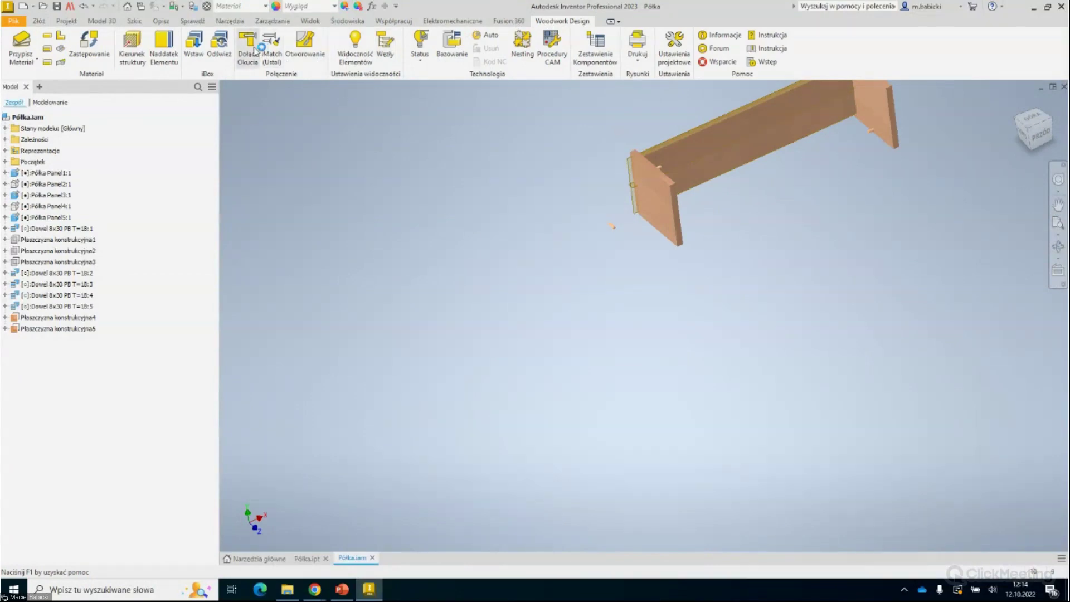
# In Dołącz Okucia, pick the dowel and set the shelf board face as Nestled Board Plane.
pyautogui.click(248, 49)
pyautogui.click(617, 230)
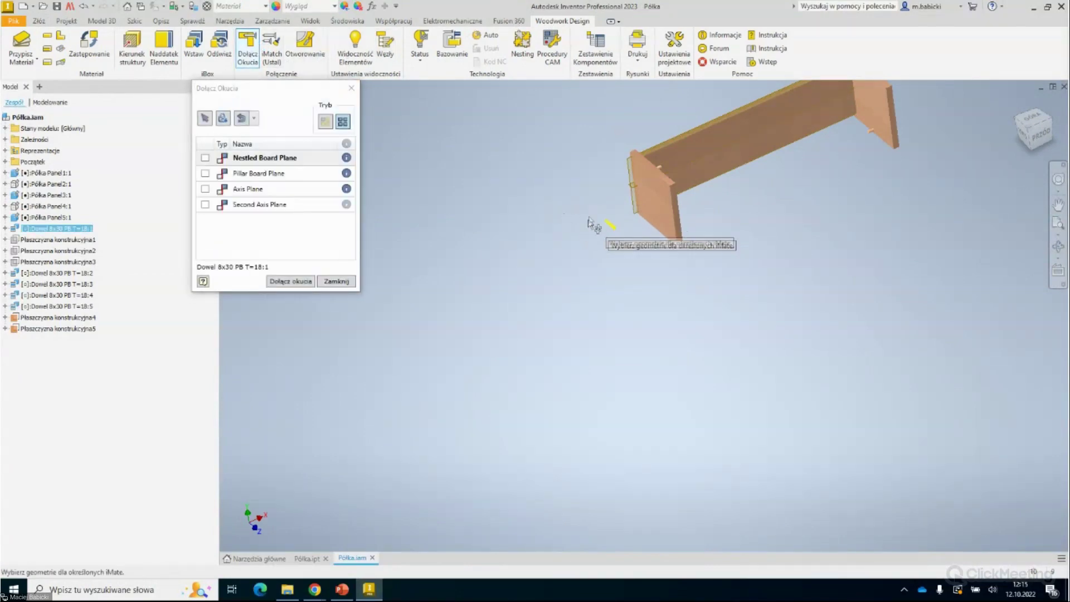
pyautogui.keyDown('shift'); pyautogui.moveTo(753, 234); pyautogui.dragTo(669, 206, button='middle'); pyautogui.keyUp('shift')
pyautogui.click(747, 139)
pyautogui.click(221, 158)
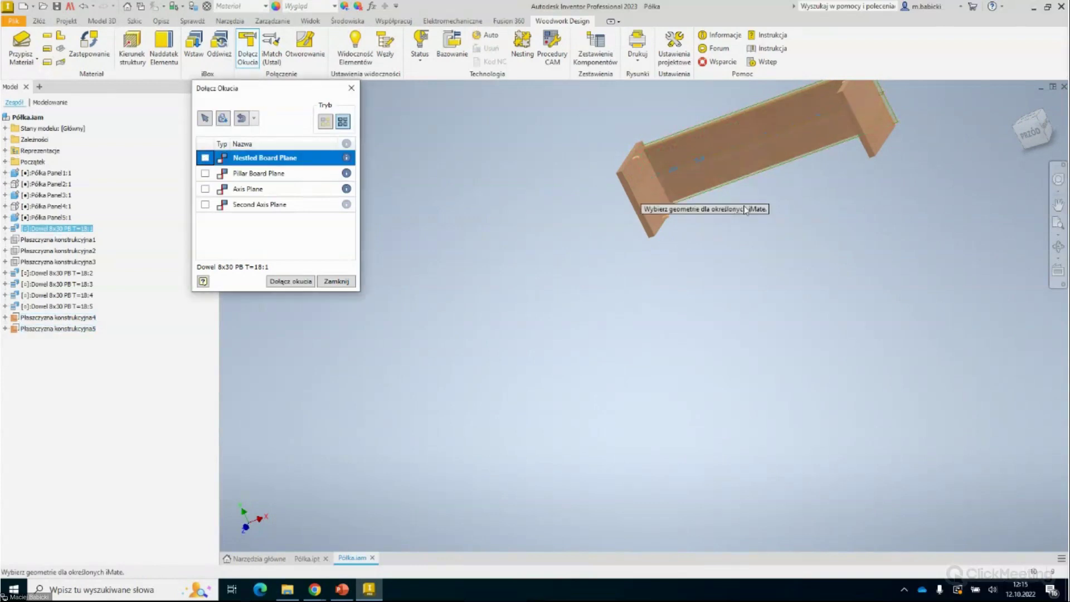
pyautogui.click(651, 198)
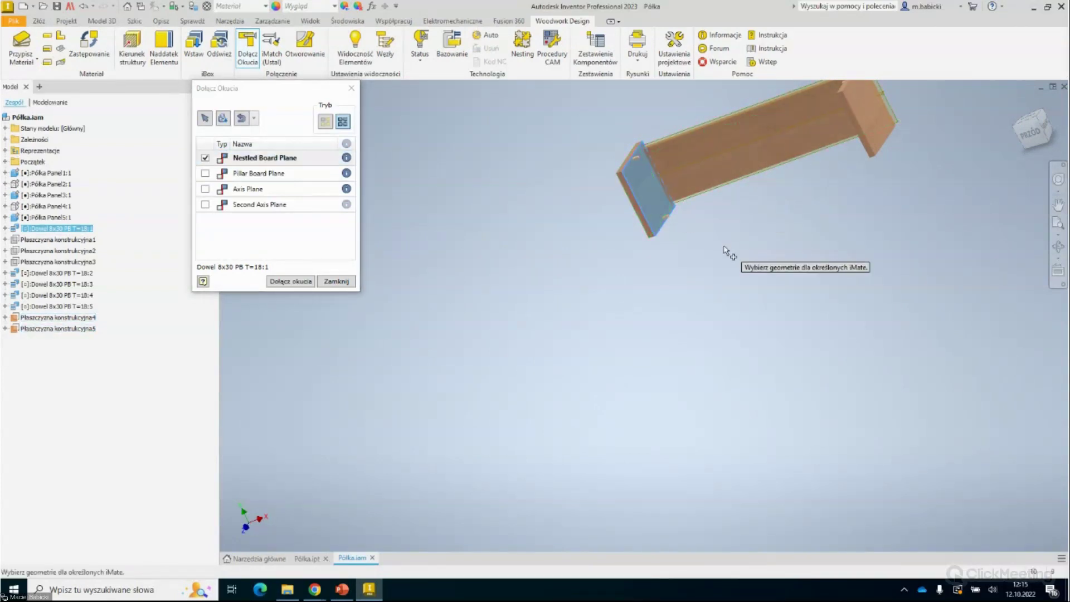
pyautogui.keyDown('shift'); pyautogui.moveTo(729, 246); pyautogui.dragTo(797, 234, button='middle'); pyautogui.keyUp('shift')
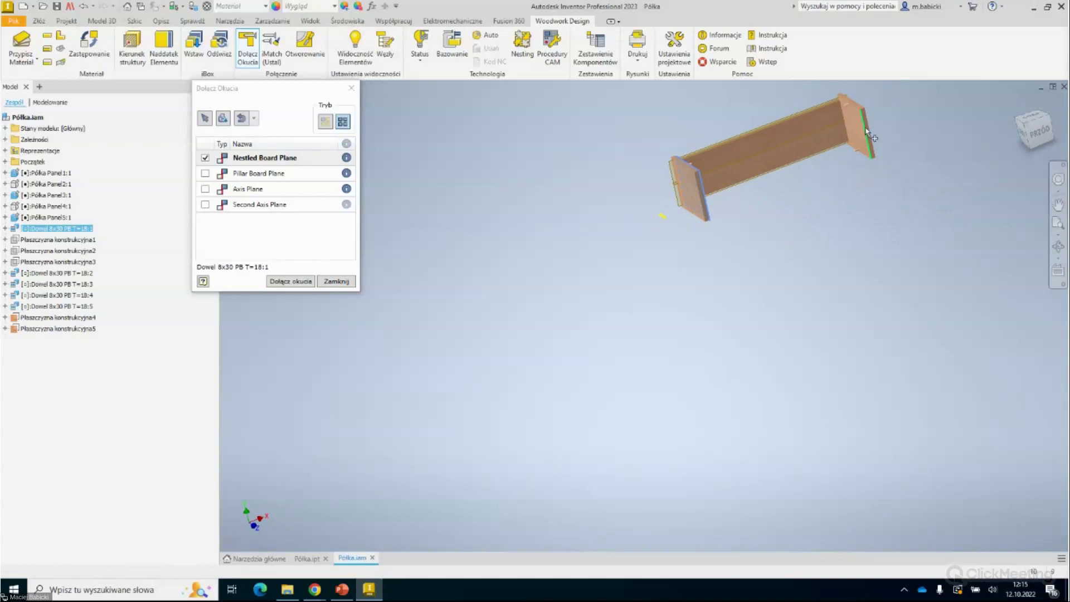
pyautogui.scroll(-5, 836, 162)
pyautogui.scroll(5, 858, 134)
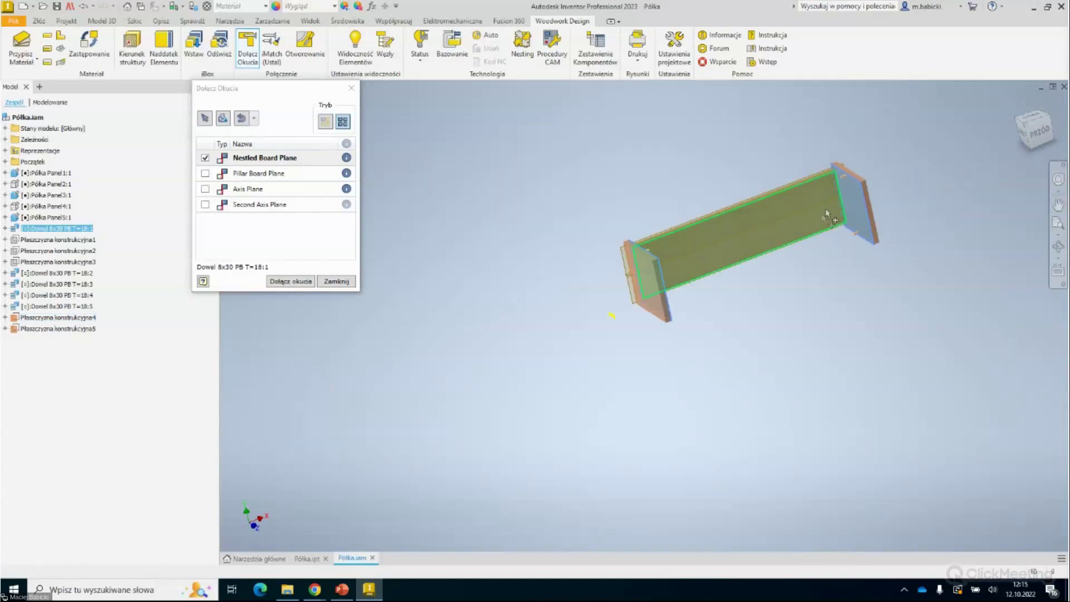
# Set the end panel face as Axis Plane and the work plane as Second Axis Plane, then attach.
pyautogui.click(246, 191)
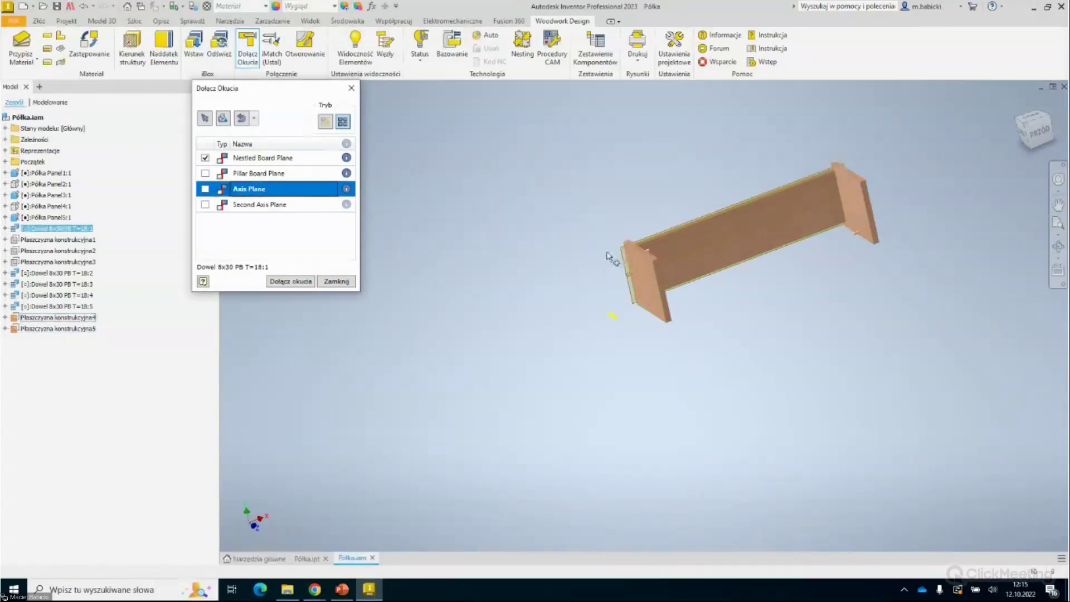
pyautogui.scroll(-3, 610, 258)
pyautogui.click(715, 343)
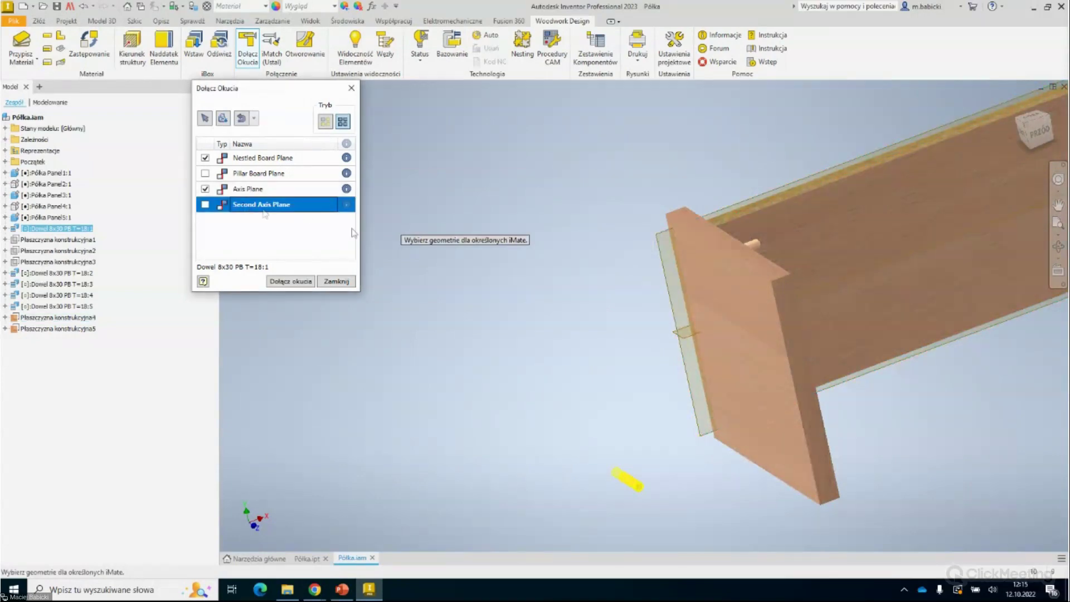
pyautogui.click(686, 343)
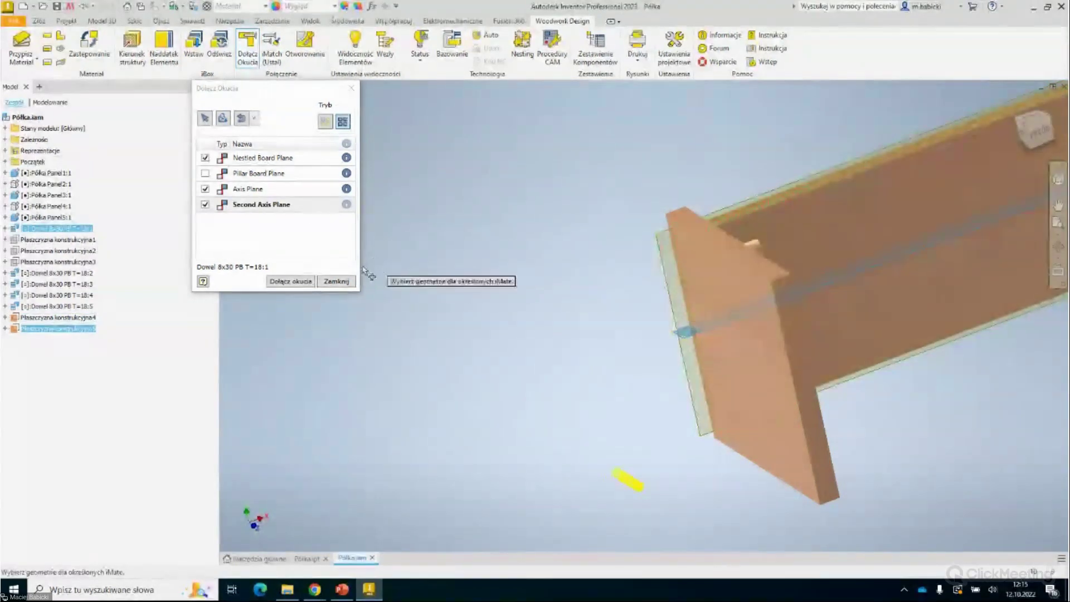
pyautogui.click(287, 281)
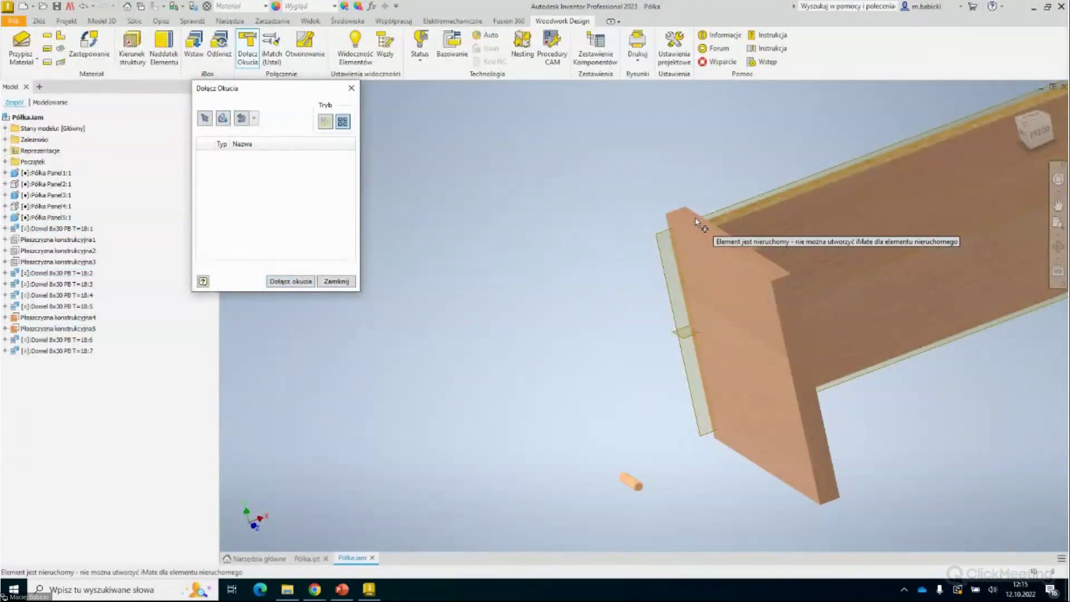
pyautogui.moveTo(667, 208); pyautogui.dragTo(599, 217)
pyautogui.press('Escape')
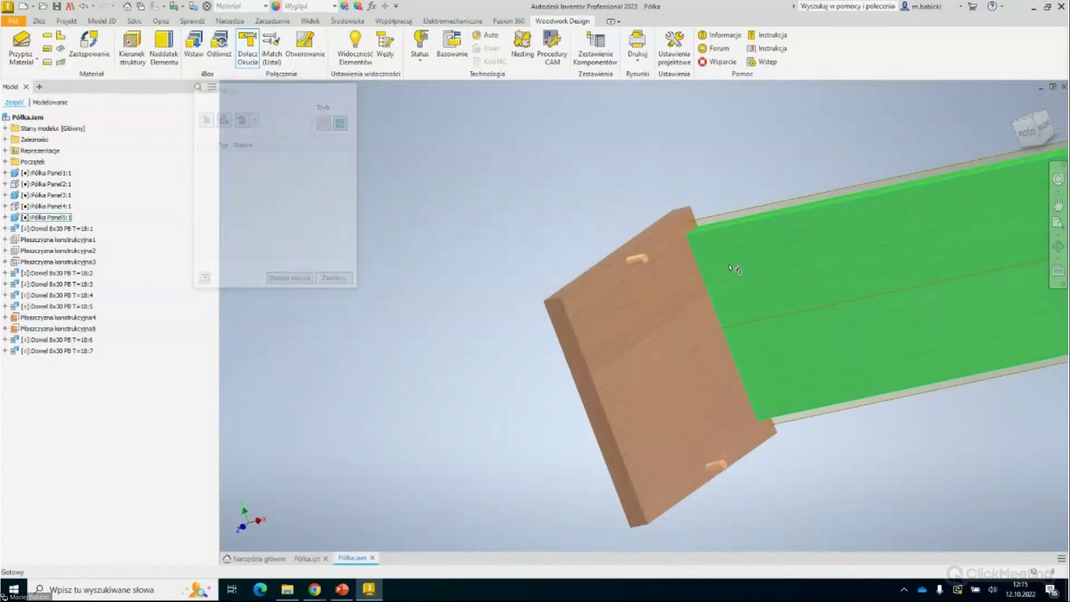
# Hide shelf panel 5 and orbit the shelf to inspect the new dowels.
pyautogui.rightClick(736, 273)
pyautogui.click(770, 214)
pyautogui.moveTo(766, 229)
pyautogui.keyDown('shift'); pyautogui.mouseDown(button='middle')
pyautogui.moveTo(806, 362)
pyautogui.moveTo(915, 352)
pyautogui.mouseUp(button='middle'); pyautogui.keyUp('shift')
pyautogui.press('F6')
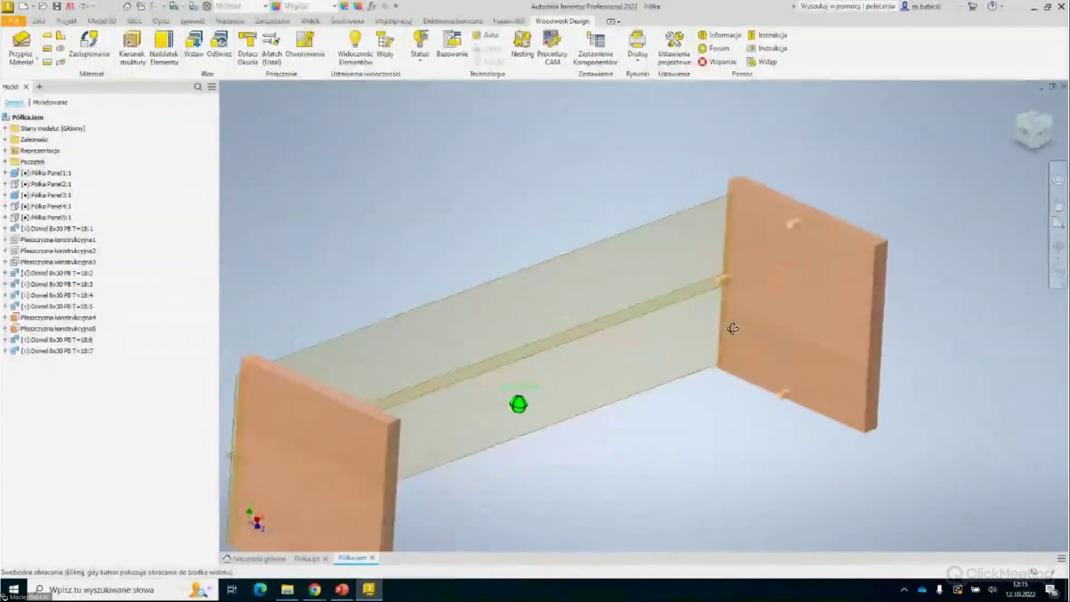
pyautogui.keyDown('shift'); pyautogui.moveTo(734, 329); pyautogui.dragTo(701, 325, button='middle'); pyautogui.keyUp('shift')
pyautogui.press('F6')
pyautogui.scroll(-5, 709, 327)
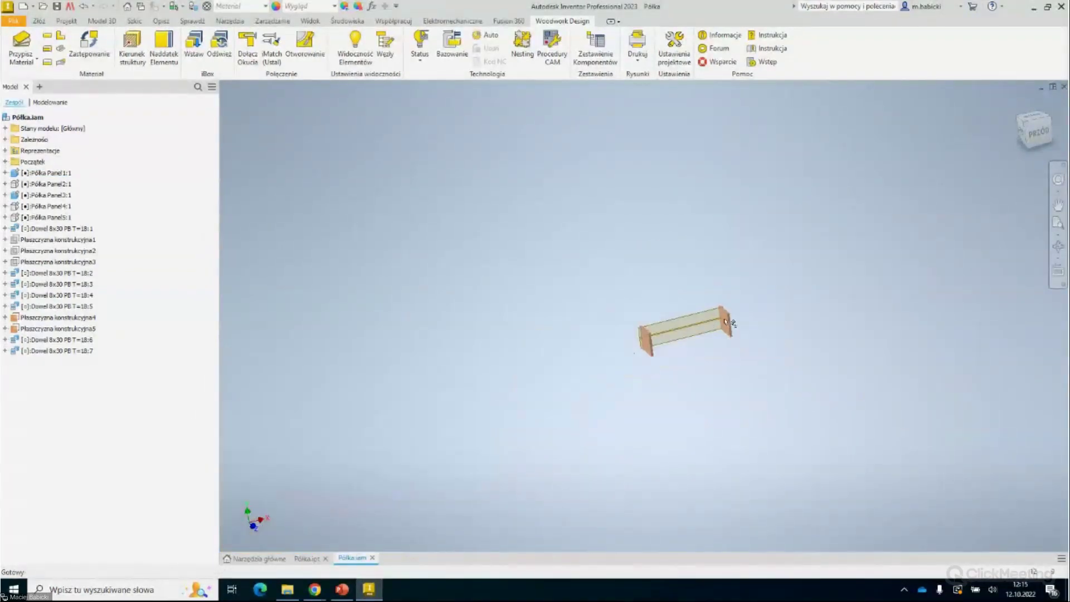
# Hide work planes 4 and 5 by unticking Widoczność.
pyautogui.click(50, 318)
pyautogui.rightClick(61, 318)
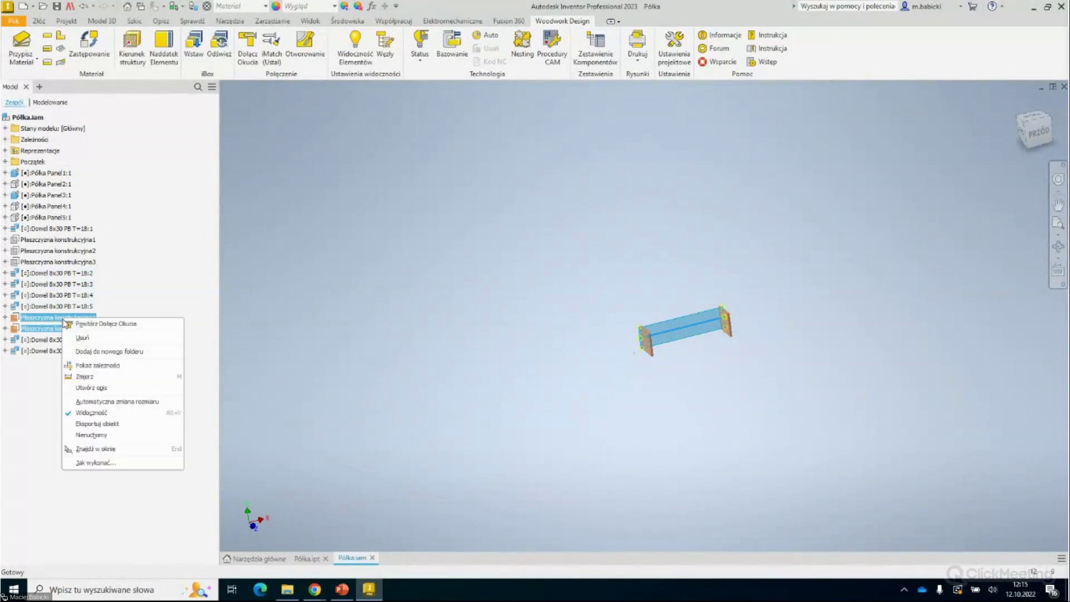
pyautogui.click(105, 416)
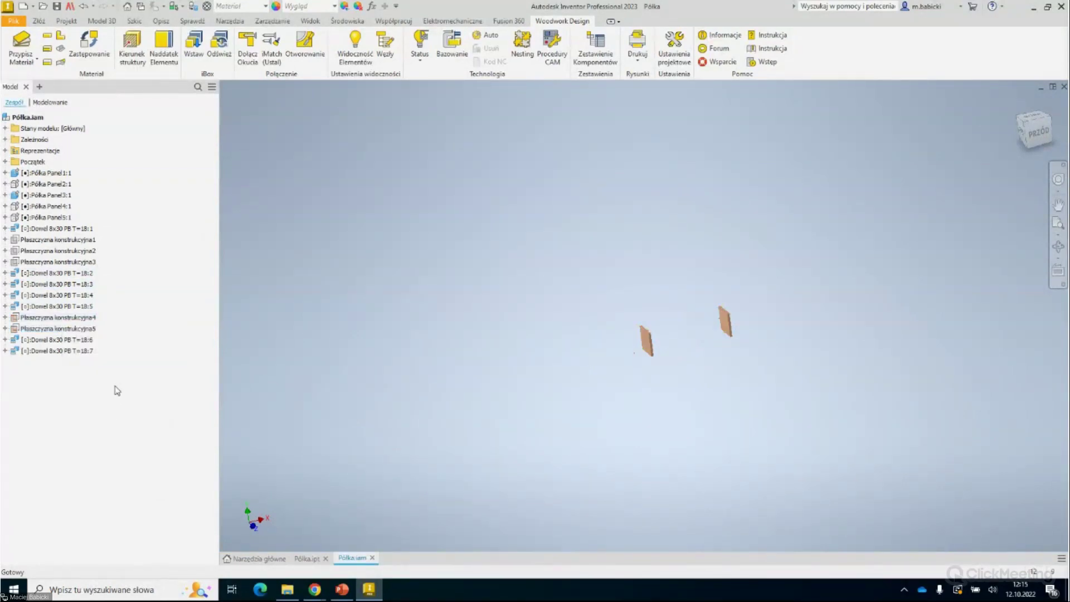
# Make the three hidden shelf panels visible again.
pyautogui.click(48, 219)
pyautogui.keyDown('ctrl'); pyautogui.click(46, 207); pyautogui.keyUp('ctrl')
pyautogui.keyDown('ctrl'); pyautogui.click(43, 184); pyautogui.keyUp('ctrl')
pyautogui.rightClick(43, 186)
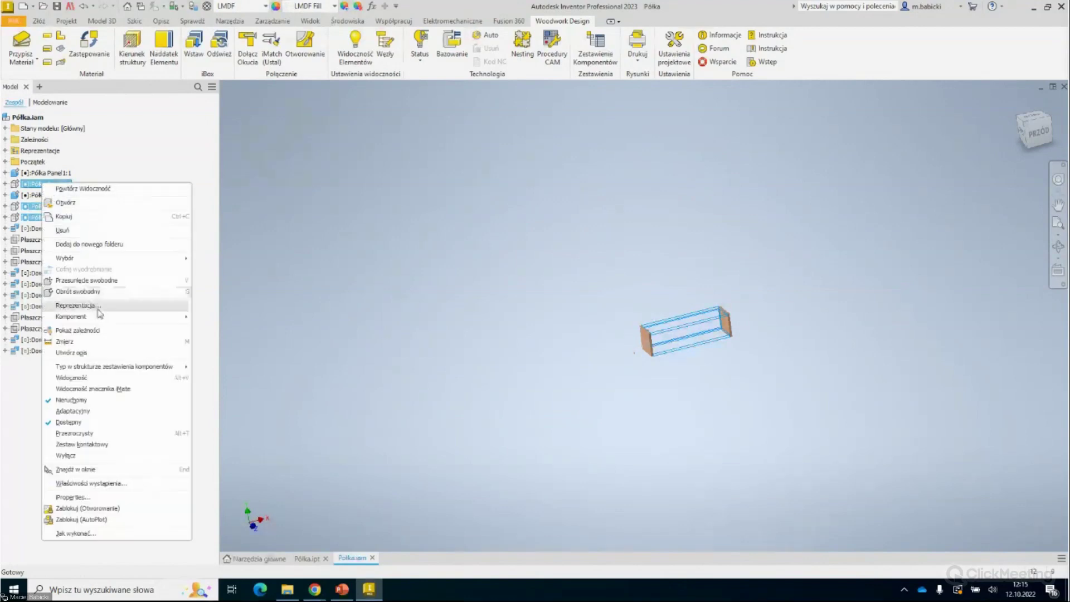
pyautogui.click(80, 383)
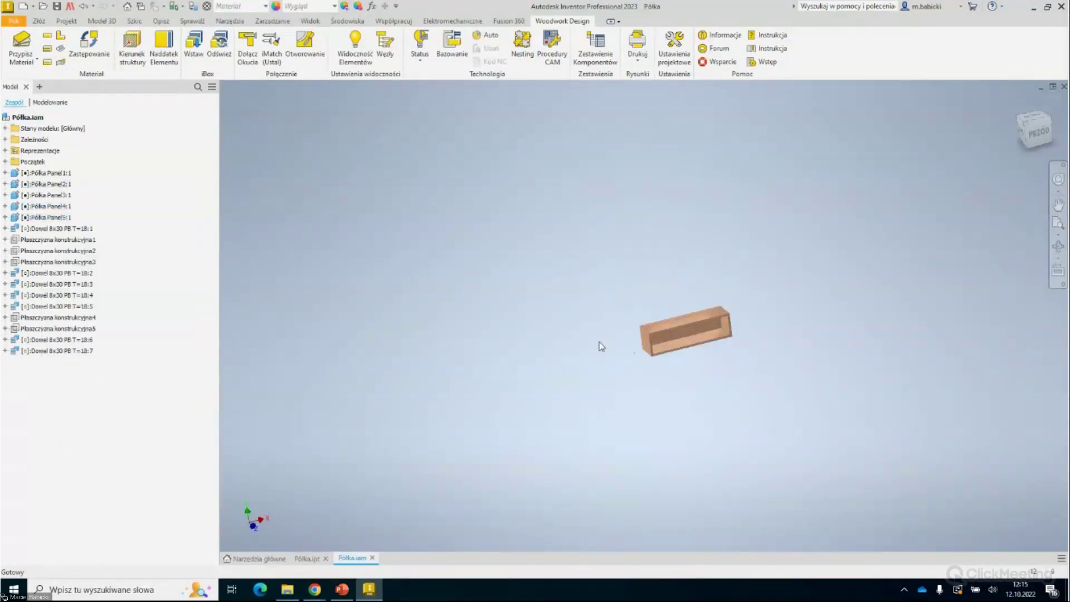
# Delete the loose Dowel 8x30 PB T=18:1, leaving six dowels.
pyautogui.scroll(-5, 673, 340)
pyautogui.scroll(-5, 673, 338)
pyautogui.click(677, 270)
pyautogui.rightClick(675, 260)
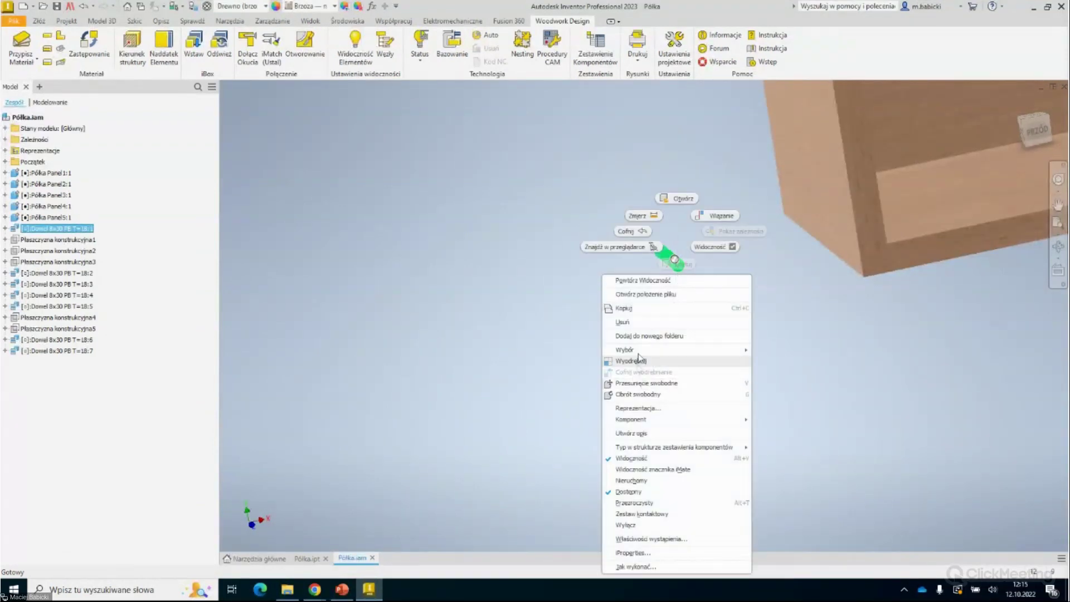
pyautogui.click(631, 323)
# Save the Półka shelf assembly and its changed files.
pyautogui.scroll(2, 523, 334)
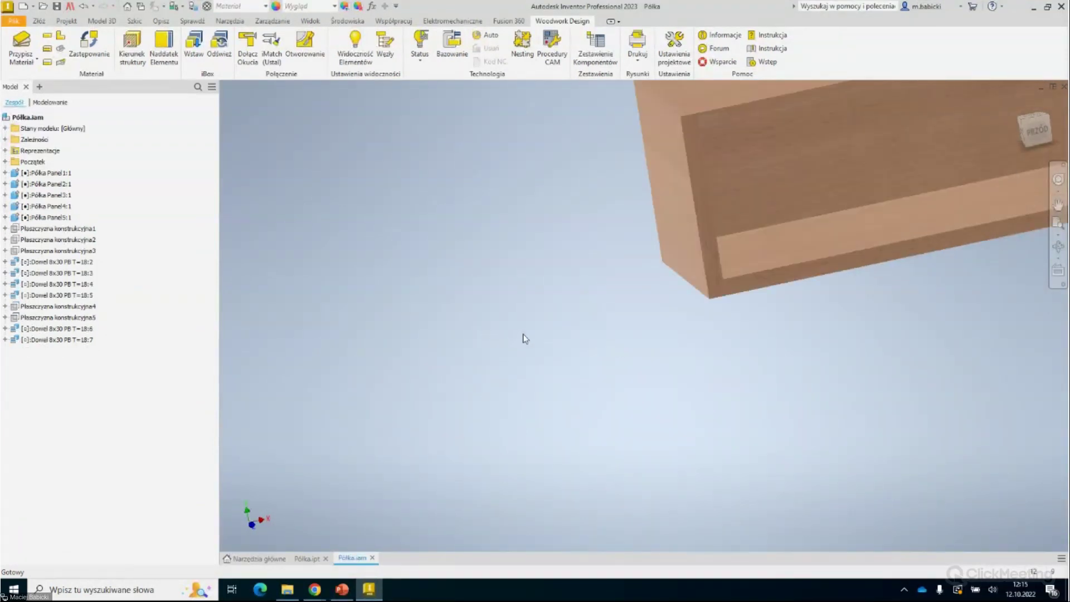
pyautogui.scroll(2, 529, 341)
pyautogui.scroll(2, 530, 341)
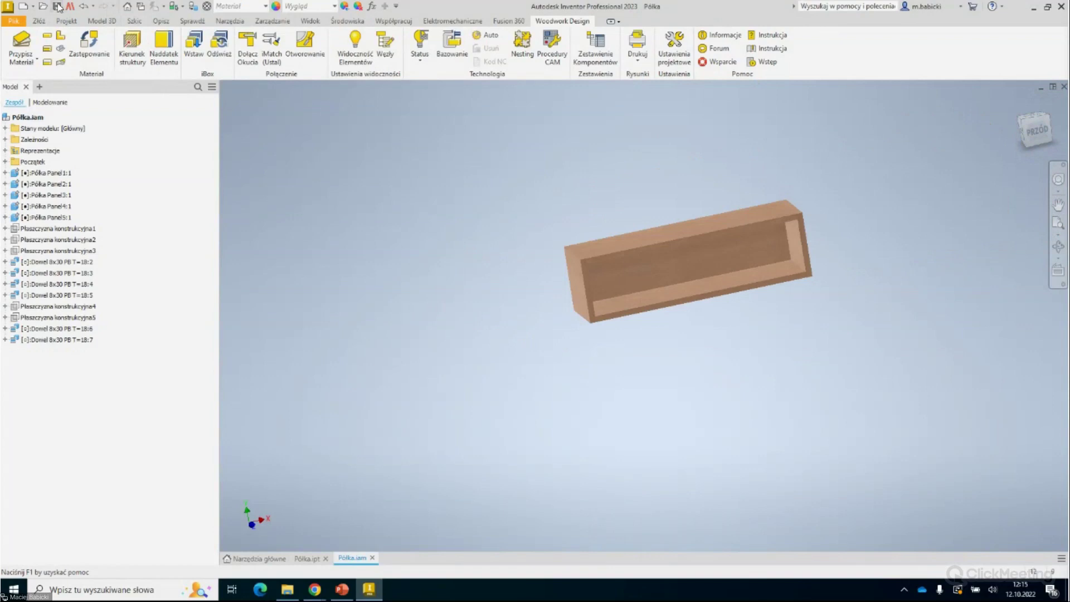
pyautogui.click(57, 8)
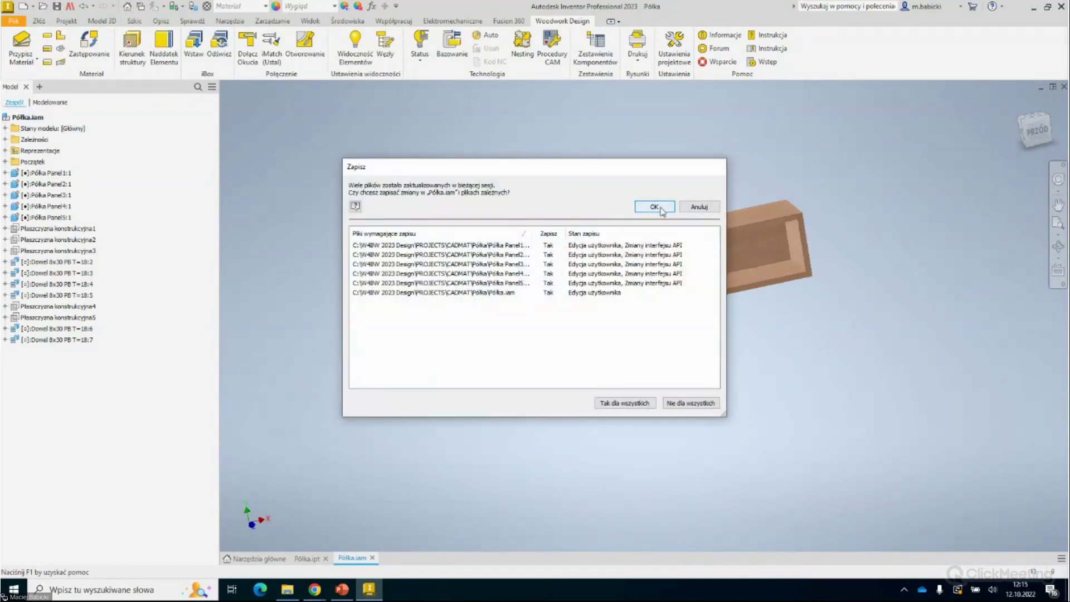
pyautogui.click(655, 207)
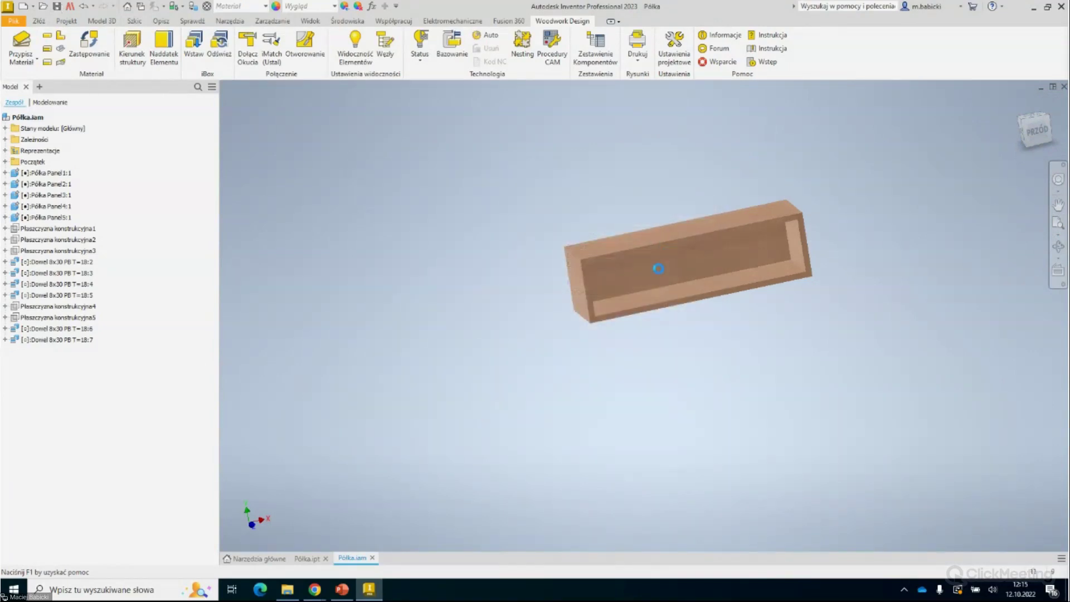
pyautogui.keyDown('shift'); pyautogui.moveTo(545, 310); pyautogui.dragTo(555, 322, button='middle'); pyautogui.keyUp('shift')
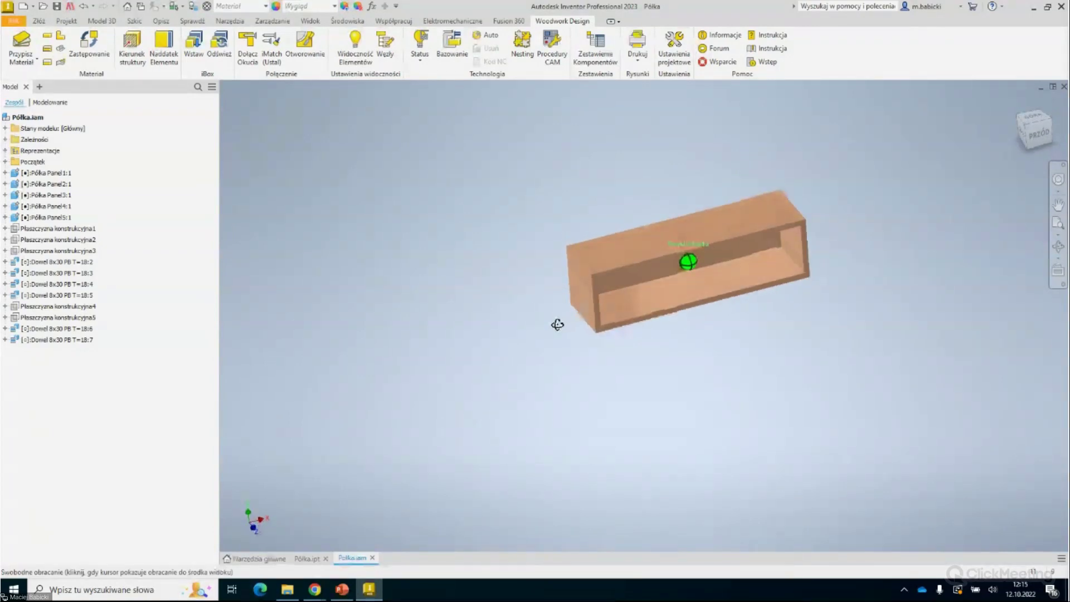
pyautogui.keyDown('shift'); pyautogui.moveTo(554, 322); pyautogui.dragTo(561, 332, button='middle'); pyautogui.keyUp('shift')
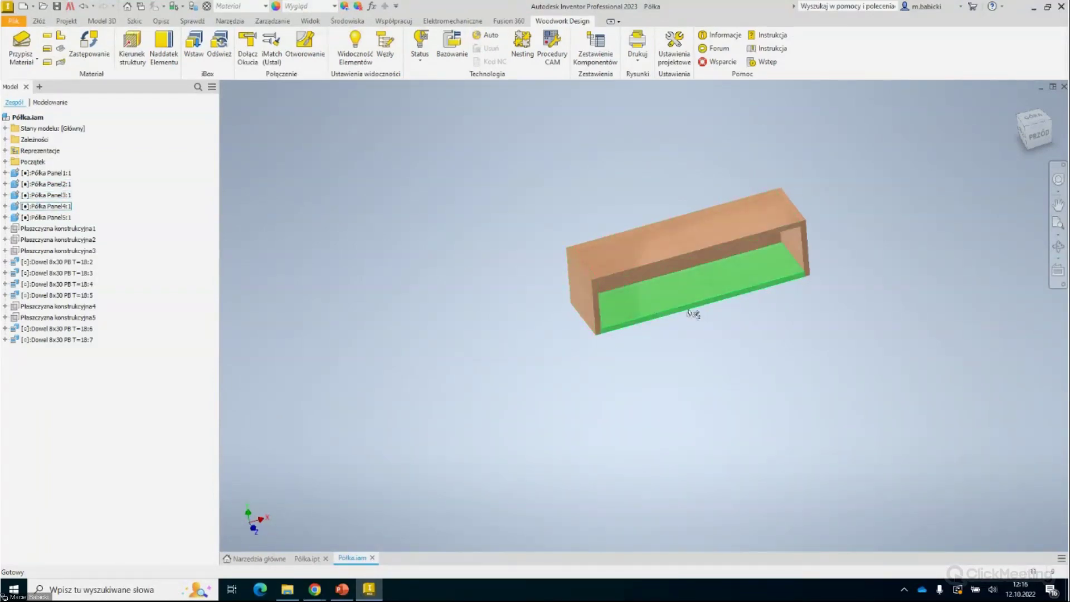
# Start the Otworowanie drilling command, then cancel it.
pyautogui.click(306, 46)
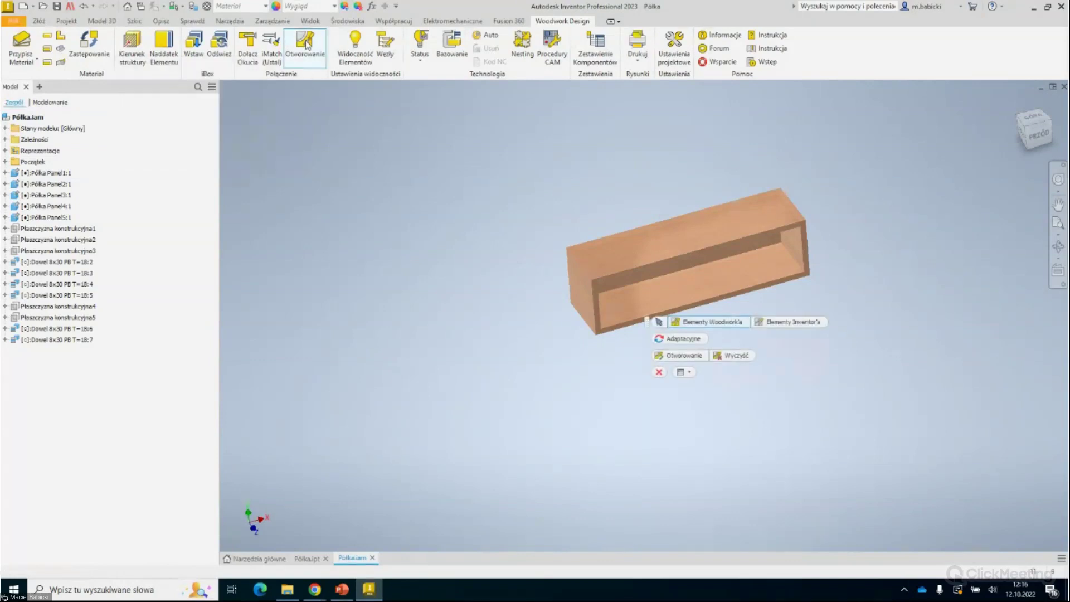
pyautogui.scroll(-3, 415, 251)
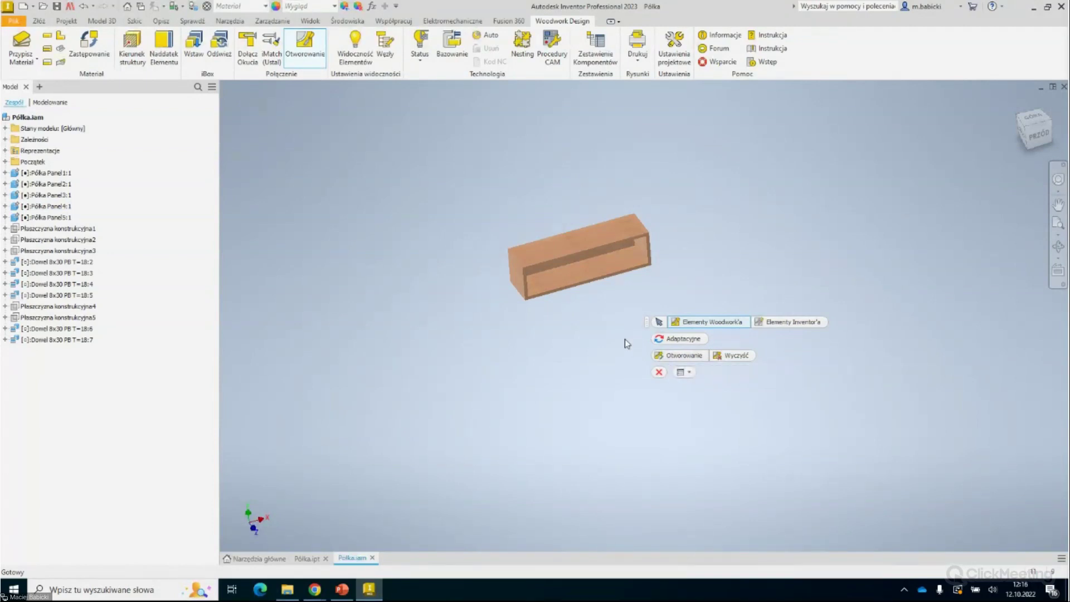
pyautogui.click(660, 373)
# Hide the top shelf panel to check the dowels, then make Półka Panel2:1 visible again.
pyautogui.rightClick(610, 239)
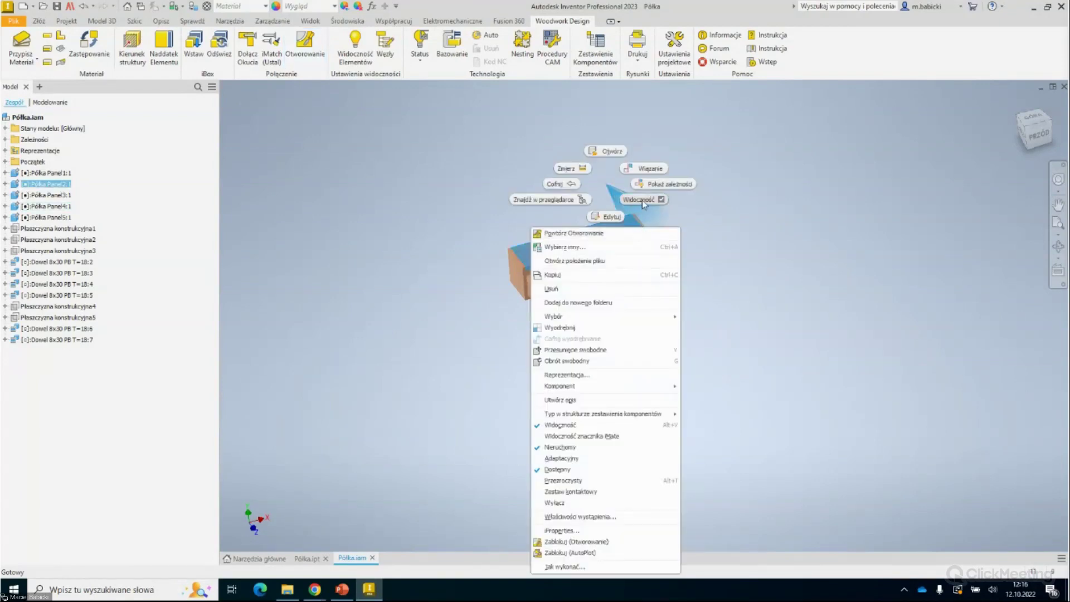
pyautogui.click(642, 200)
pyautogui.scroll(5, 664, 176)
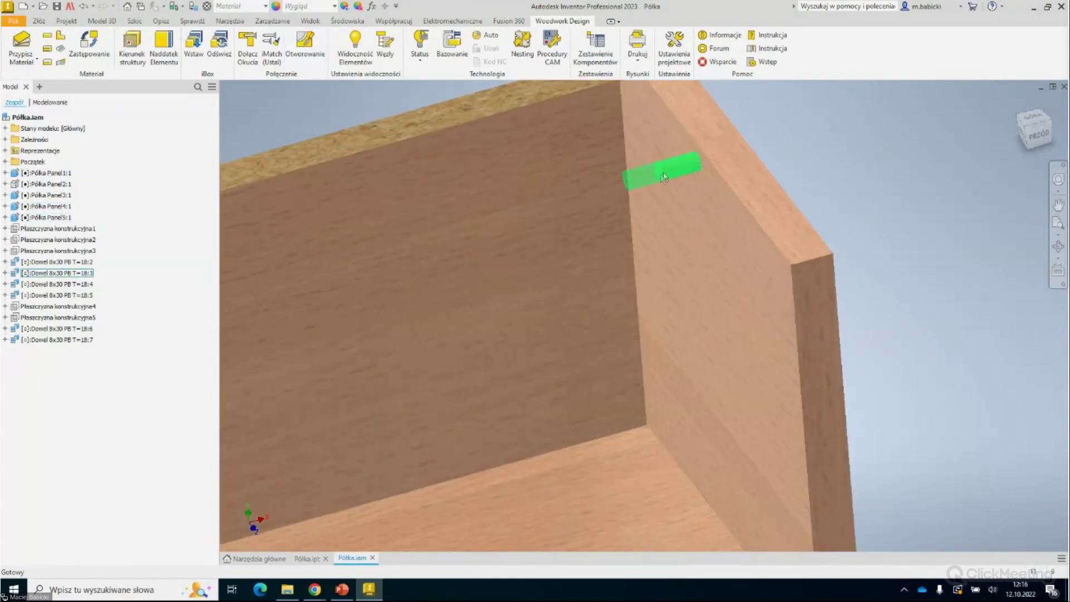
pyautogui.scroll(-5, 652, 190)
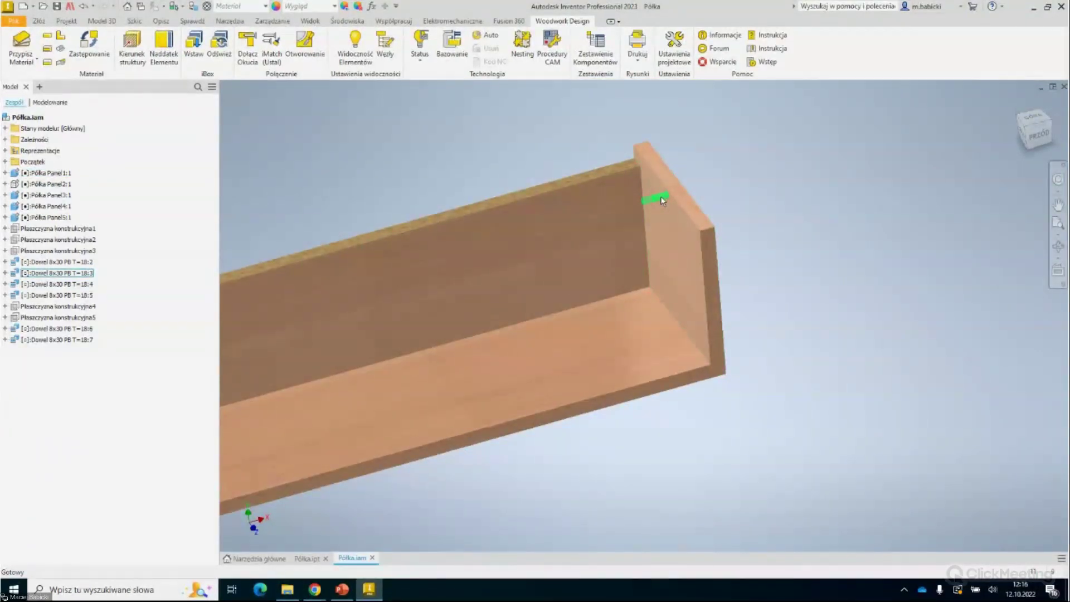
pyautogui.scroll(-5, 663, 201)
pyautogui.rightClick(49, 186)
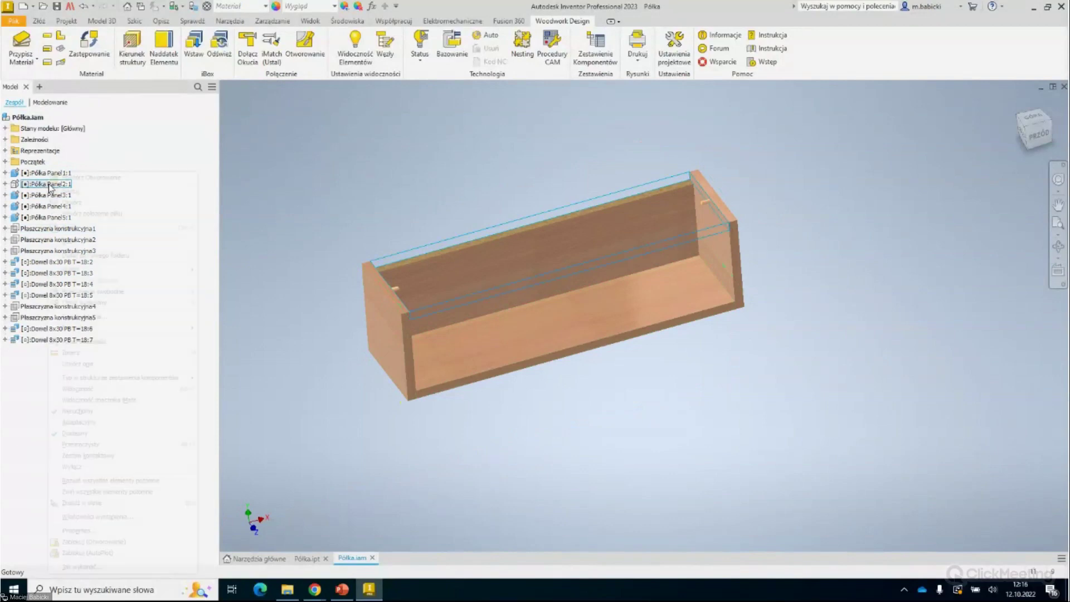
pyautogui.click(88, 387)
# Generate drill holes from the dowel joints with Otworowanie, then open Półka Panel1 separately.
pyautogui.click(305, 45)
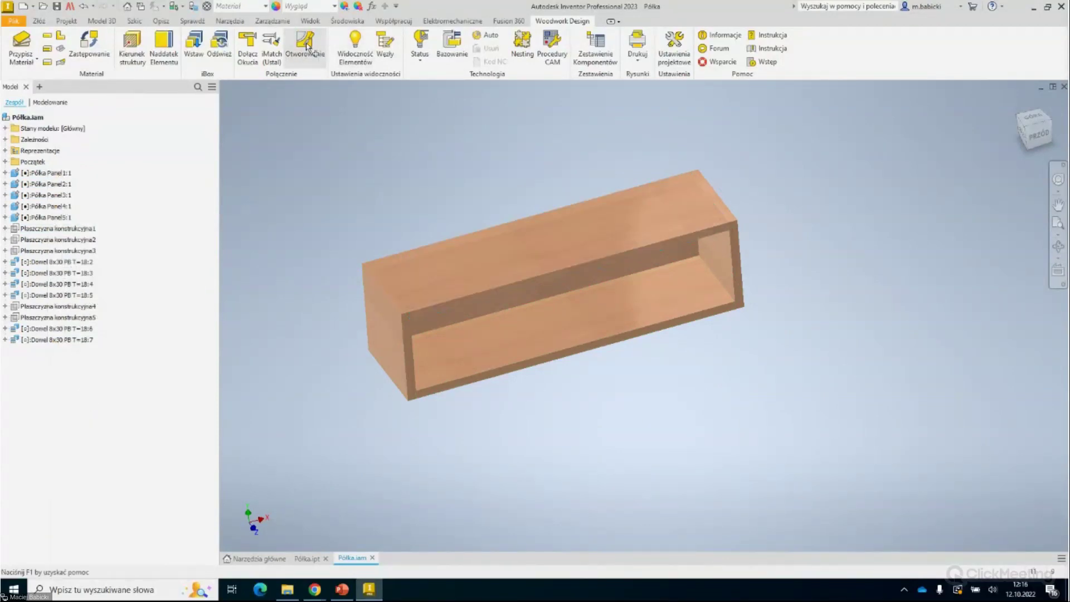
pyautogui.scroll(-3, 423, 225)
pyautogui.scroll(2, 385, 278)
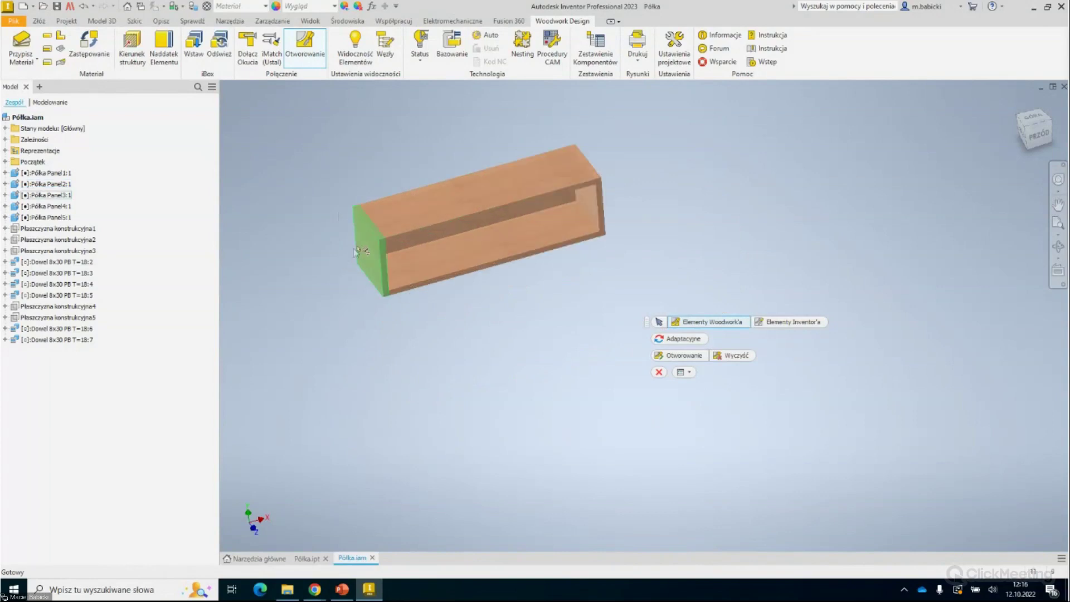
pyautogui.click(680, 357)
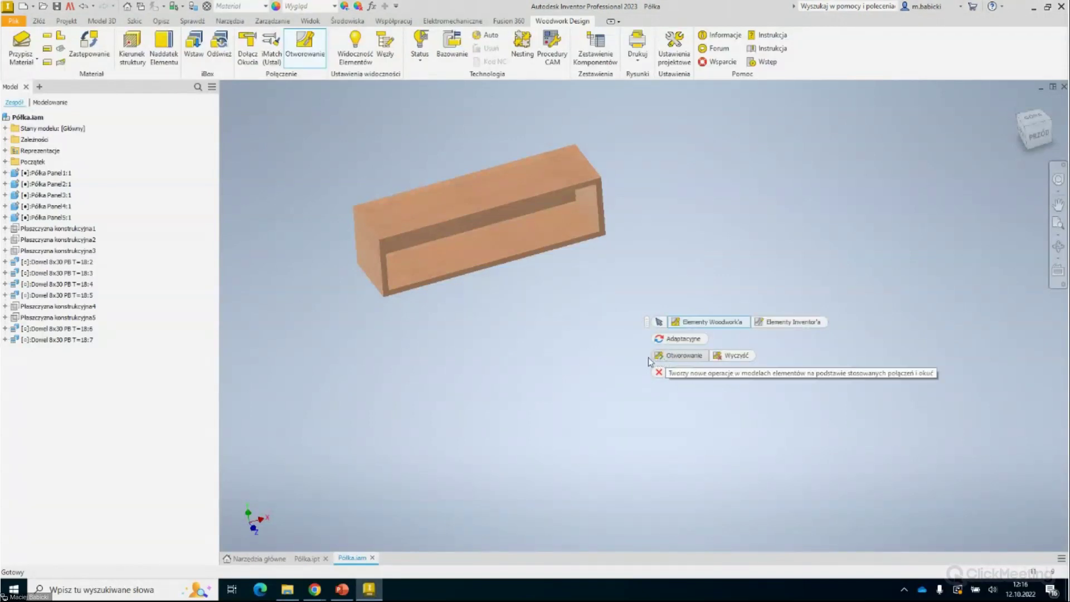
pyautogui.scroll(-2, 588, 313)
pyautogui.scroll(3, 612, 245)
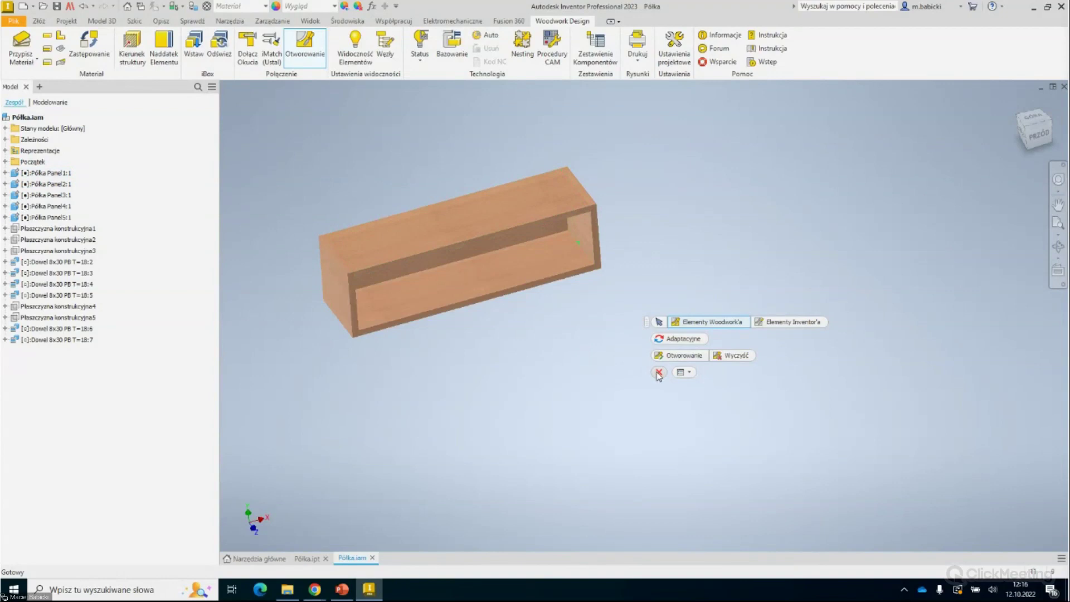
pyautogui.click(659, 373)
pyautogui.rightClick(597, 198)
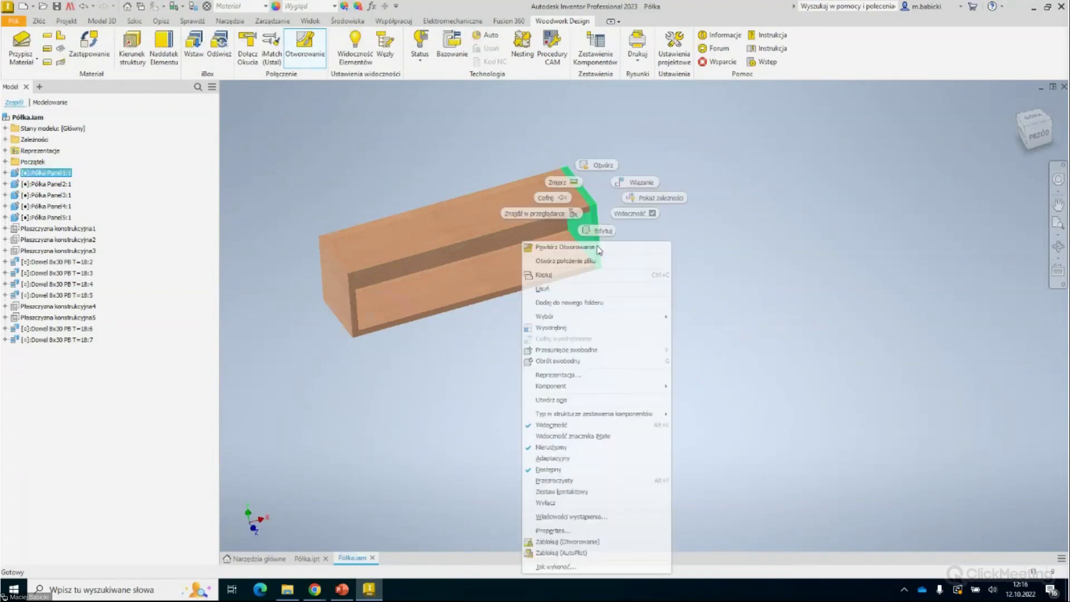
pyautogui.click(600, 167)
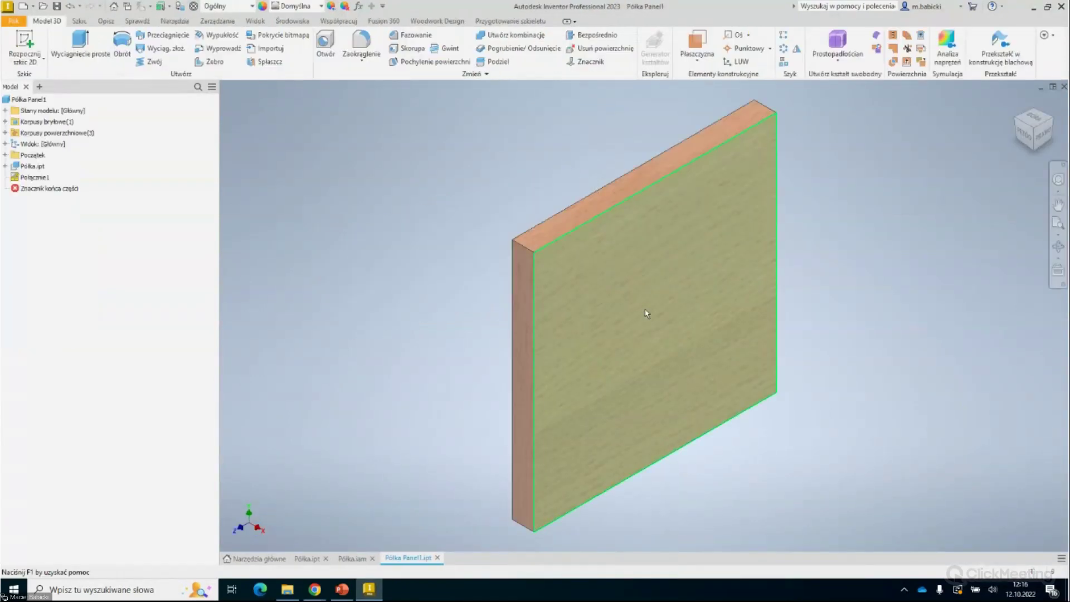
# Orbit and zoom Półka Panel1 to inspect its drilled dowel holes.
pyautogui.keyDown('shift'); pyautogui.moveTo(660, 340); pyautogui.dragTo(829, 347, button='middle'); pyautogui.keyUp('shift')
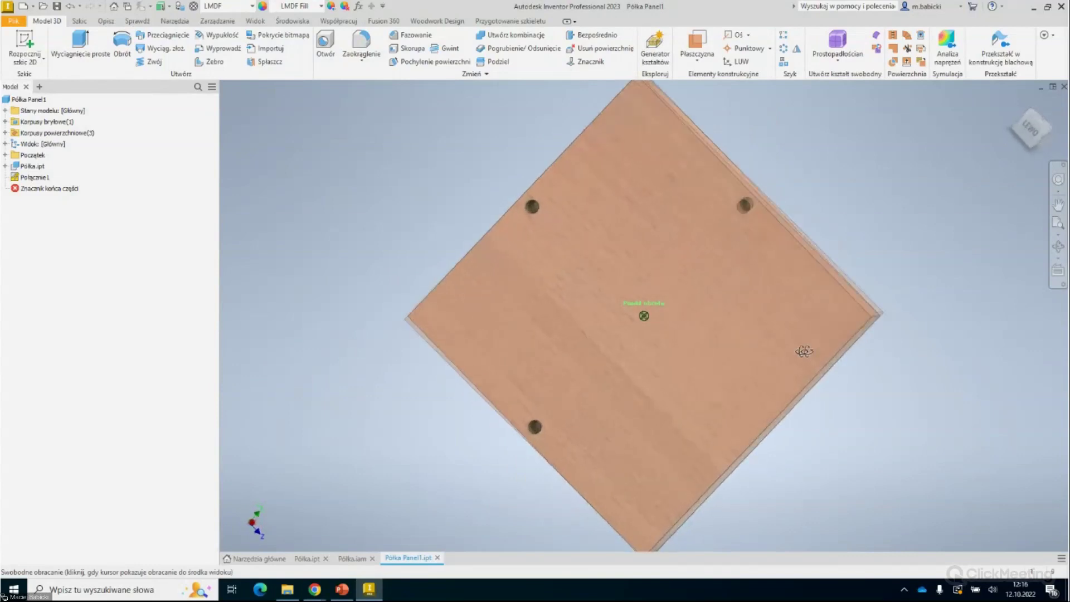
pyautogui.scroll(5, 803, 352)
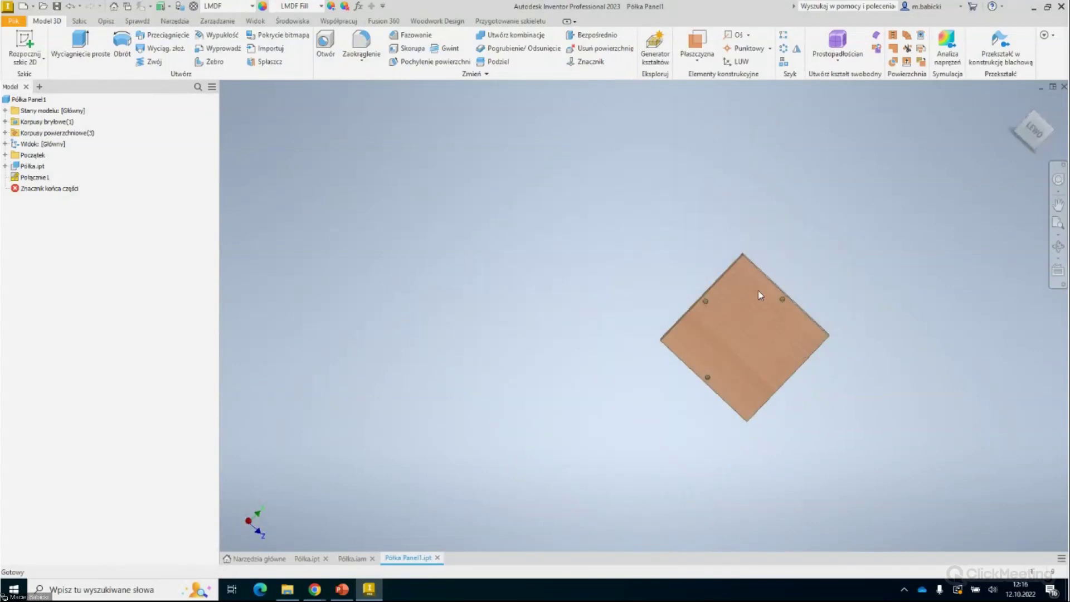
pyautogui.scroll(-3, 775, 302)
pyautogui.scroll(-2, 780, 305)
pyautogui.keyDown('shift'); pyautogui.moveTo(831, 318); pyautogui.dragTo(795, 318, button='middle'); pyautogui.keyUp('shift')
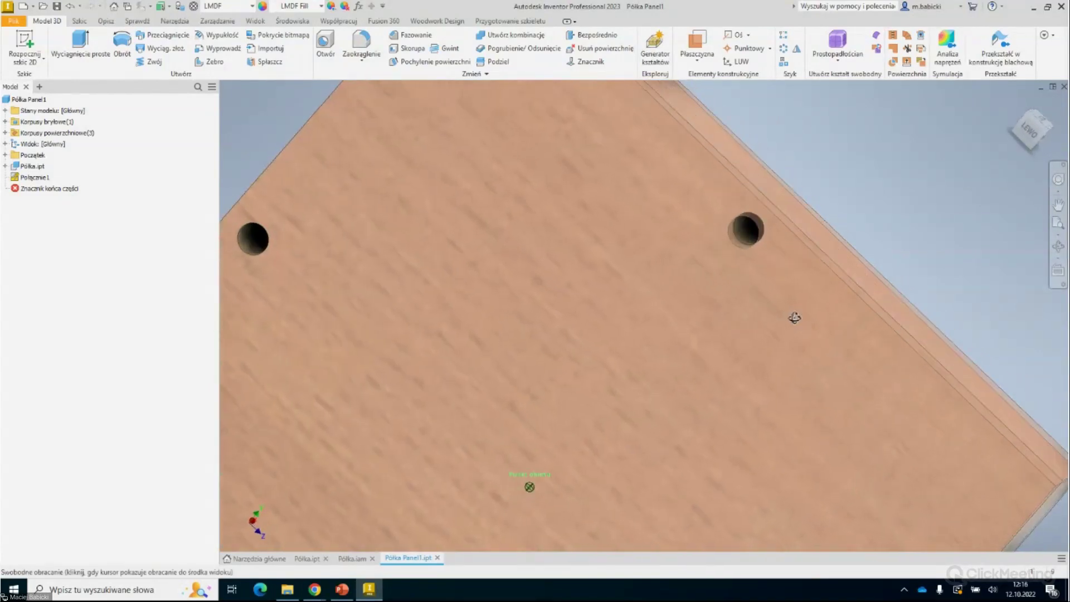
pyautogui.scroll(5, 795, 319)
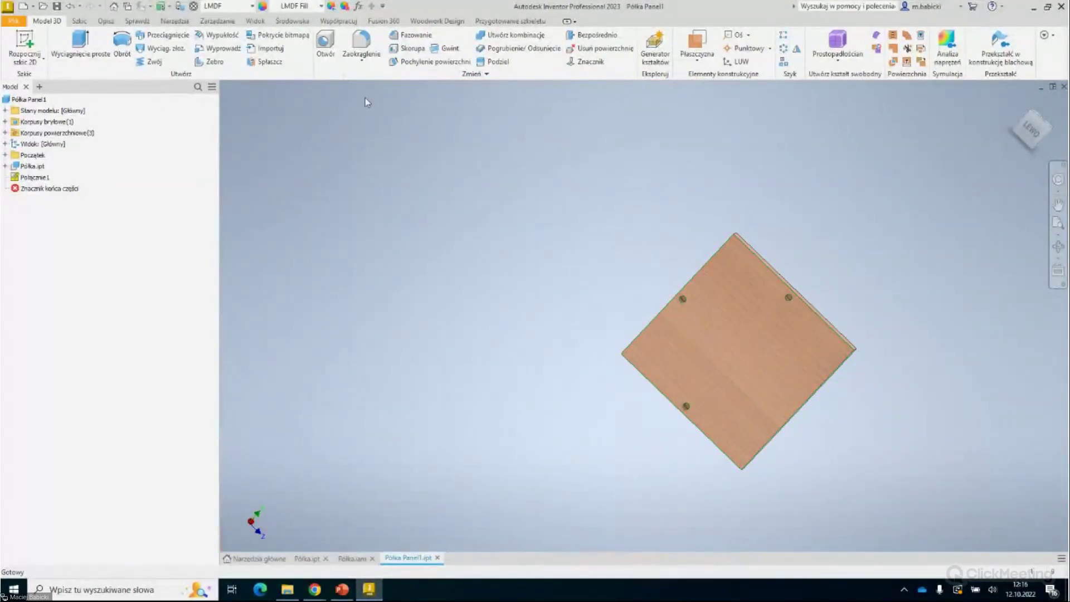
# Enter Środowisko CAM from the Woodwork Design tab and begin a new machining job.
pyautogui.click(497, 22)
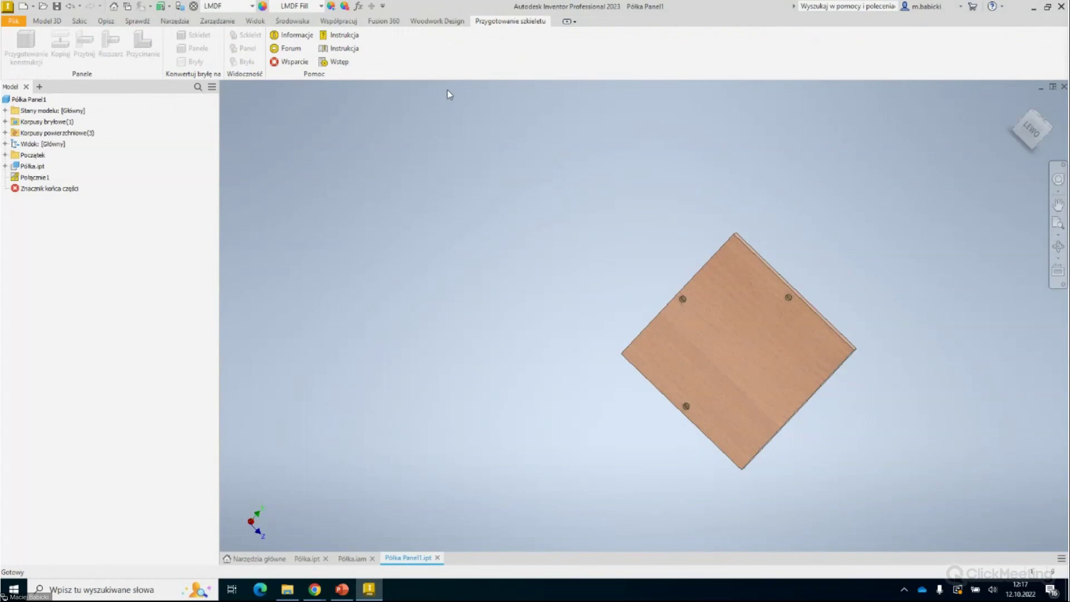
pyautogui.click(437, 21)
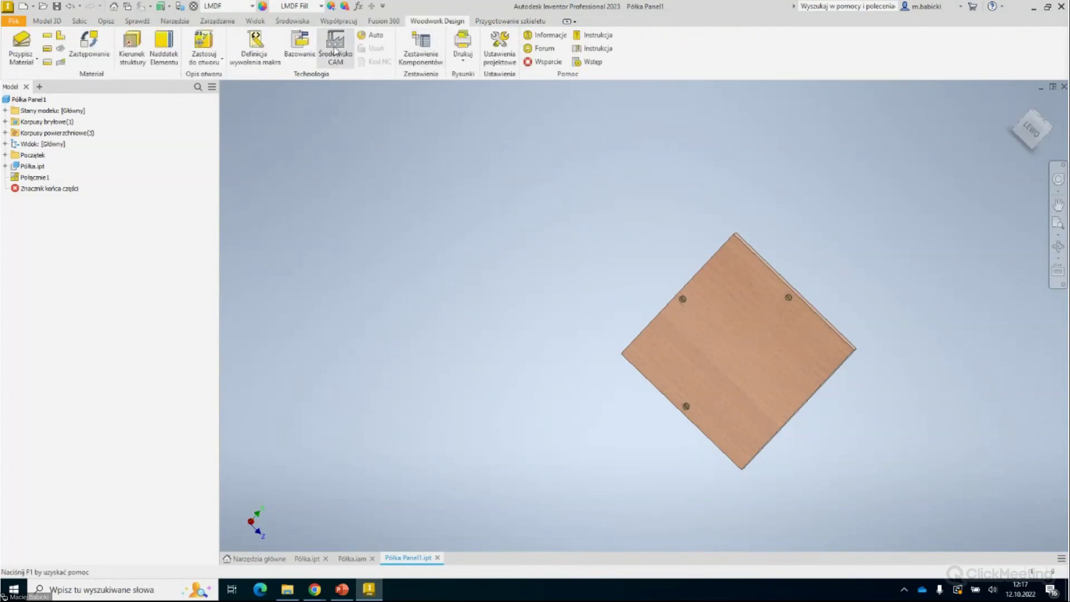
pyautogui.click(335, 51)
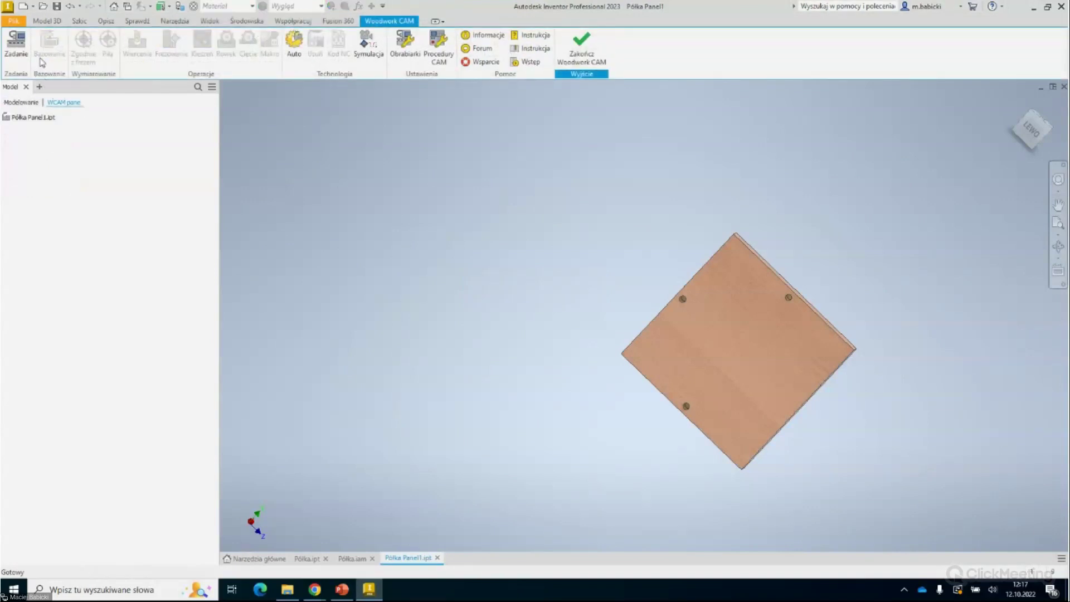
pyautogui.click(16, 43)
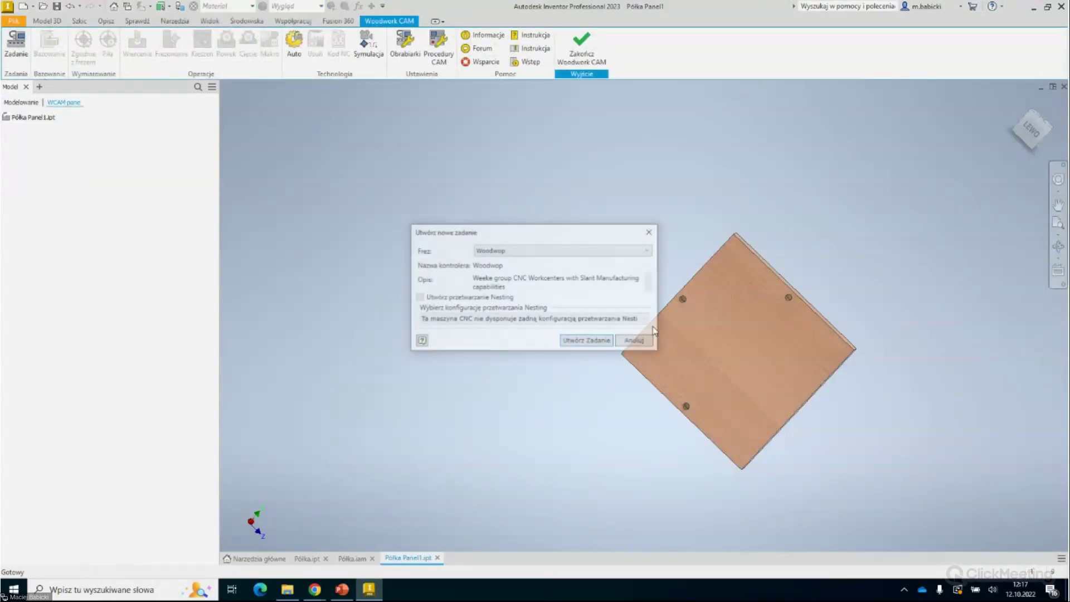
# Create a Woodwop job with base Bazowanie1 at the Lewy Przód corner.
pyautogui.click(588, 341)
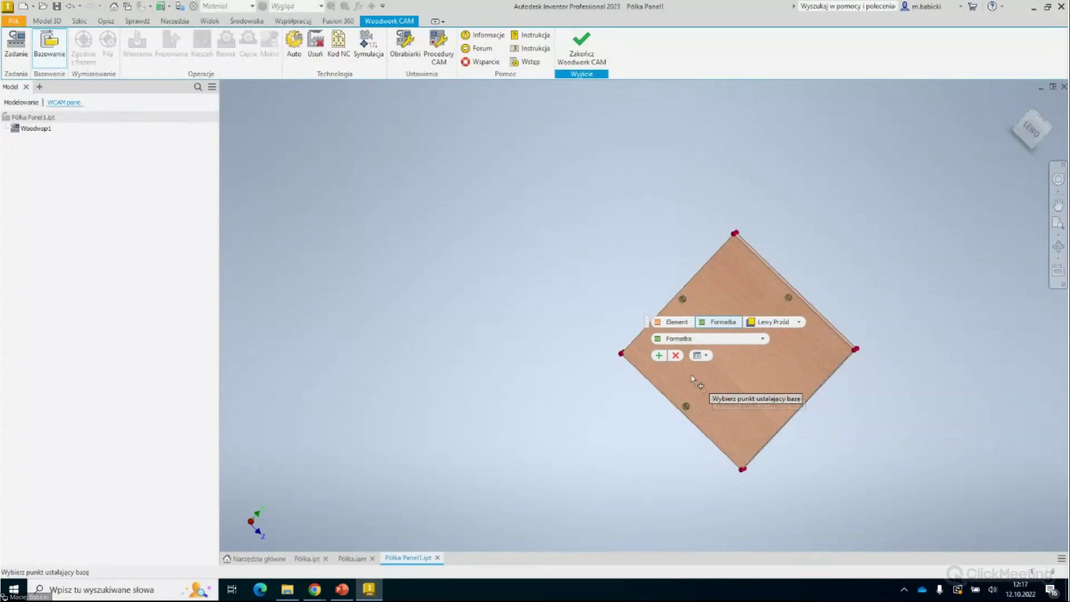
pyautogui.keyDown('shift'); pyautogui.moveTo(638, 416); pyautogui.dragTo(730, 396, button='middle'); pyautogui.keyUp('shift')
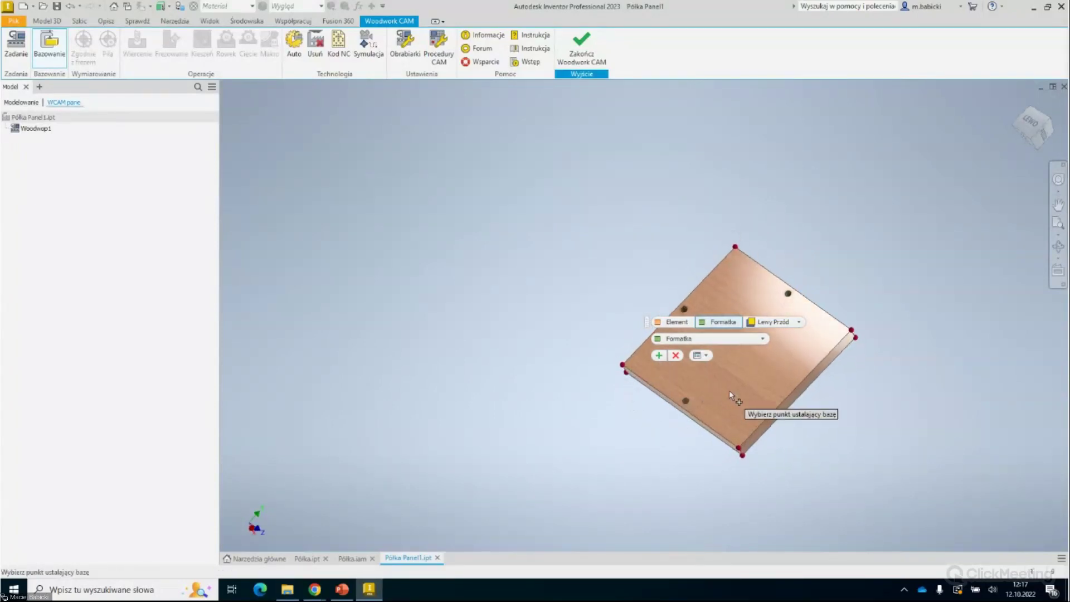
pyautogui.click(739, 447)
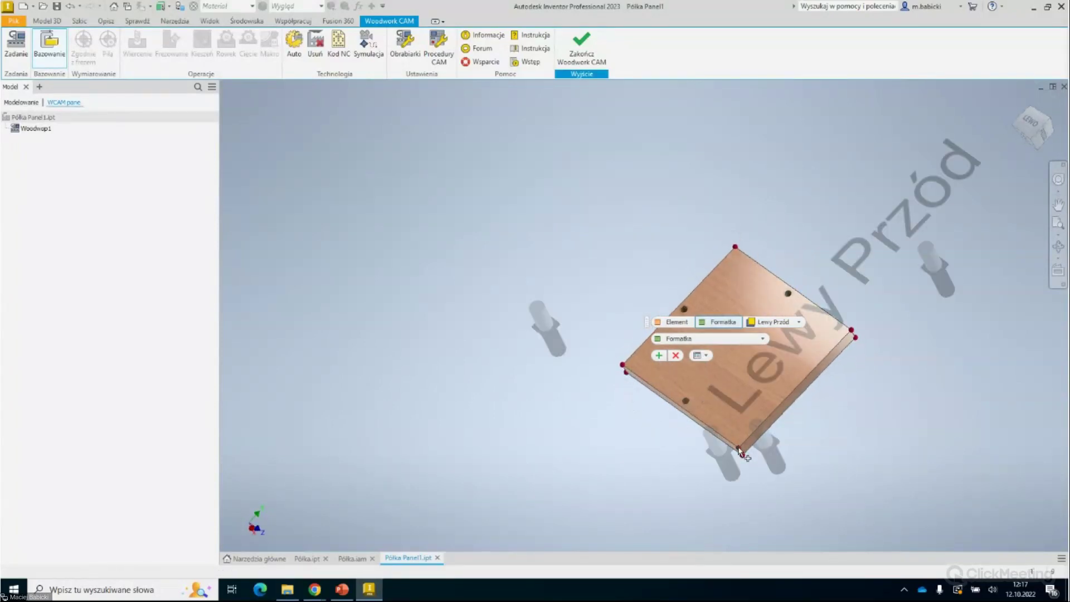
pyautogui.click(659, 356)
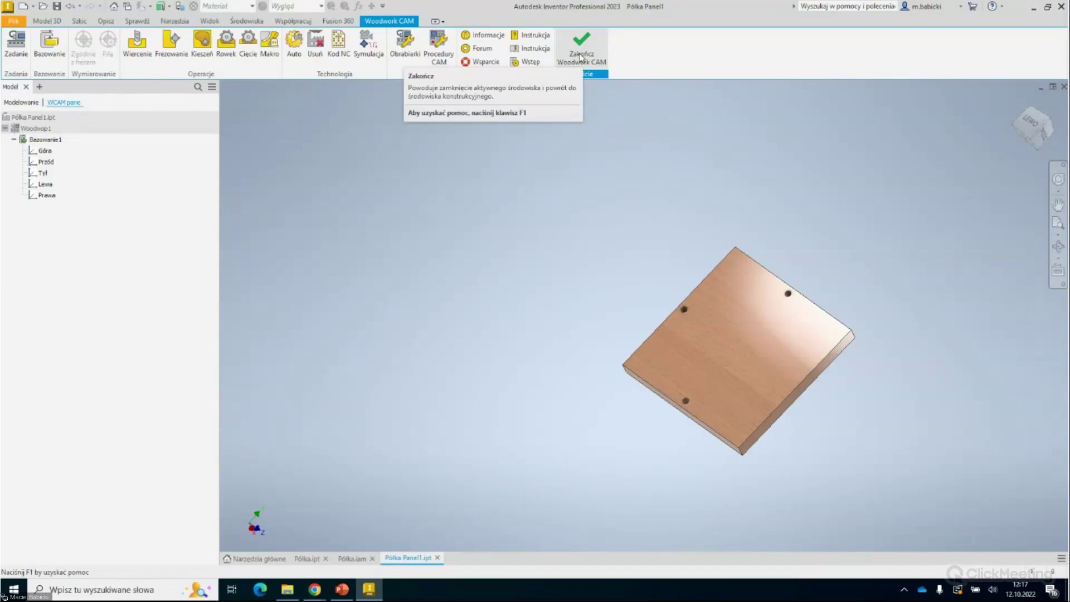
# Exit Woodwork CAM, close Półka Panel1 without saving, and generate the Zestawienie Komponentów list.
pyautogui.click(590, 46)
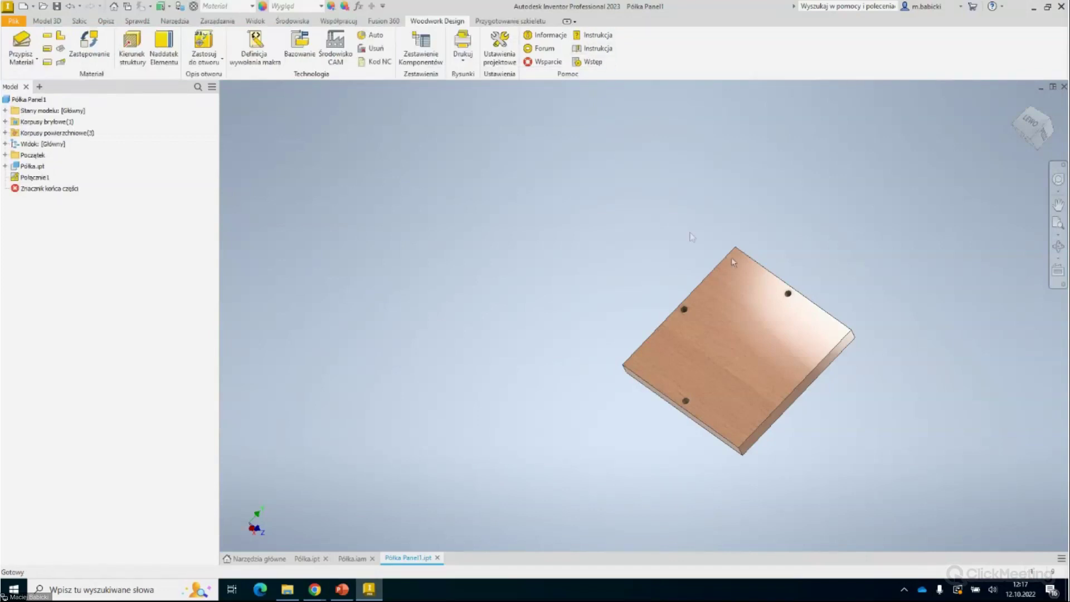
pyautogui.click(437, 557)
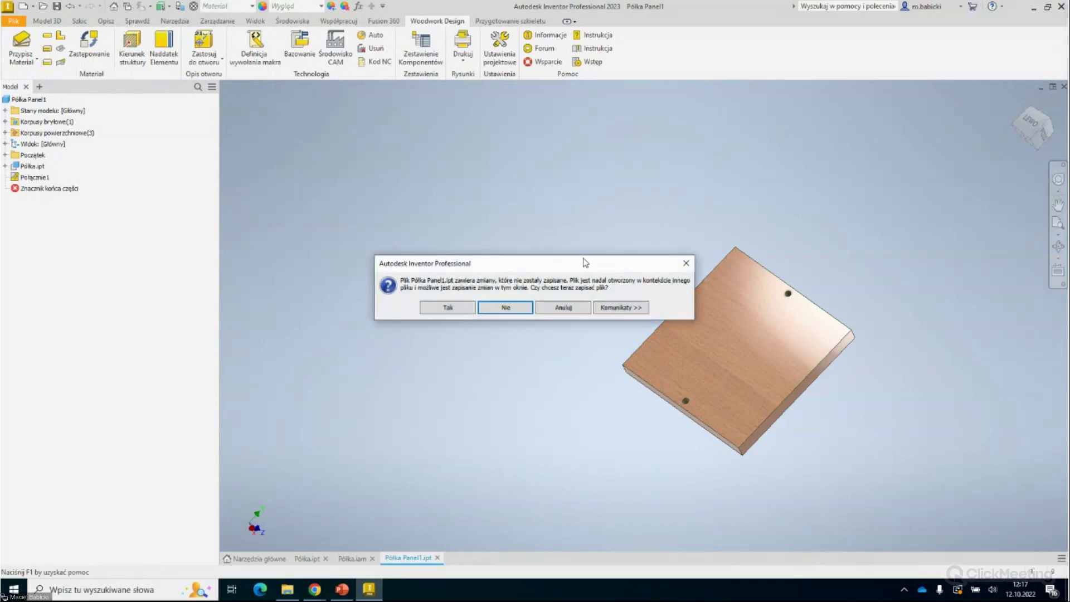
pyautogui.click(505, 308)
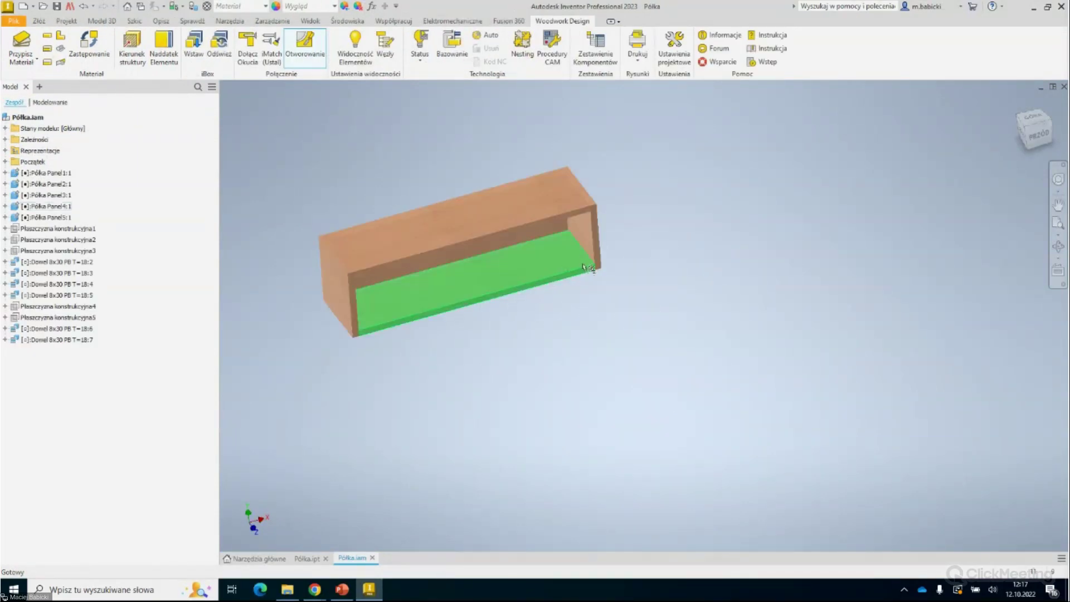
pyautogui.moveTo(631, 315)
pyautogui.keyDown('shift'); pyautogui.mouseDown(button='middle')
pyautogui.moveTo(671, 294)
pyautogui.moveTo(666, 304)
pyautogui.mouseUp(button='middle'); pyautogui.keyUp('shift')
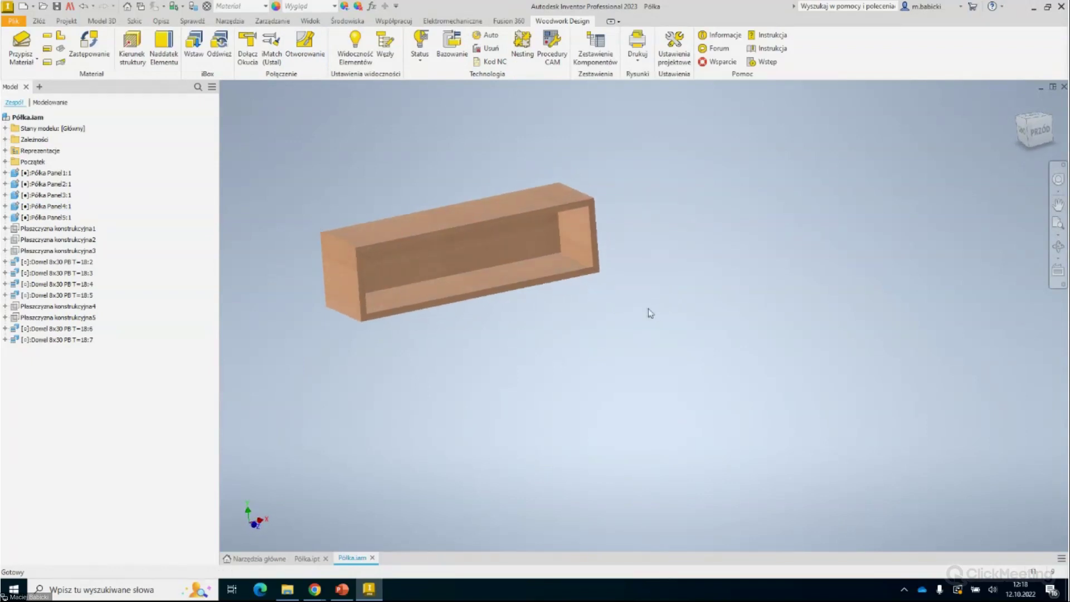
pyautogui.click(603, 49)
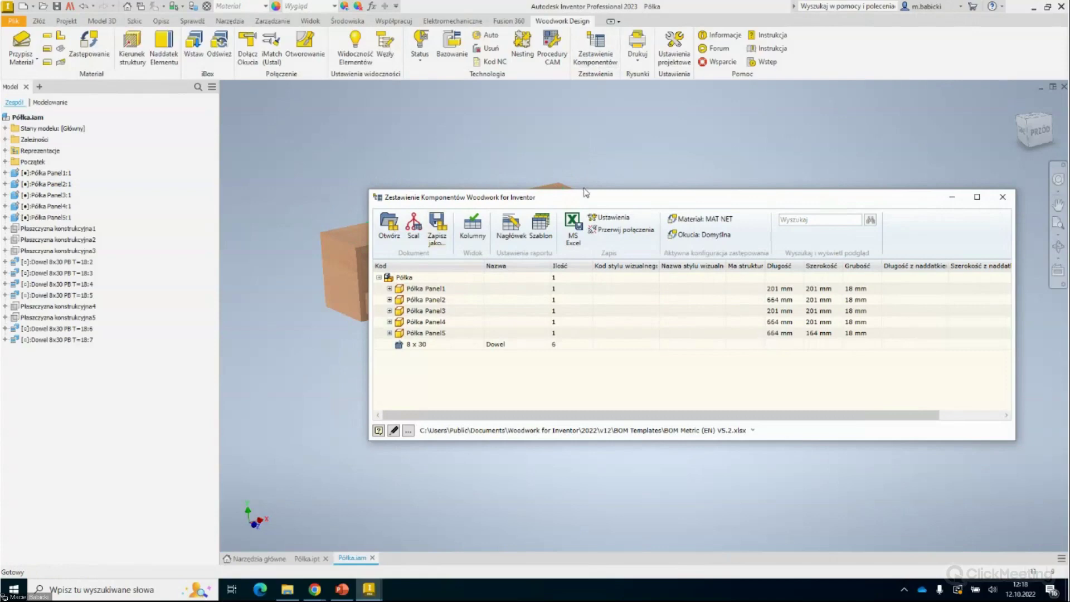
# Move the component list aside, then select and expand Półka Panel1.
pyautogui.moveTo(589, 200); pyautogui.dragTo(624, 264)
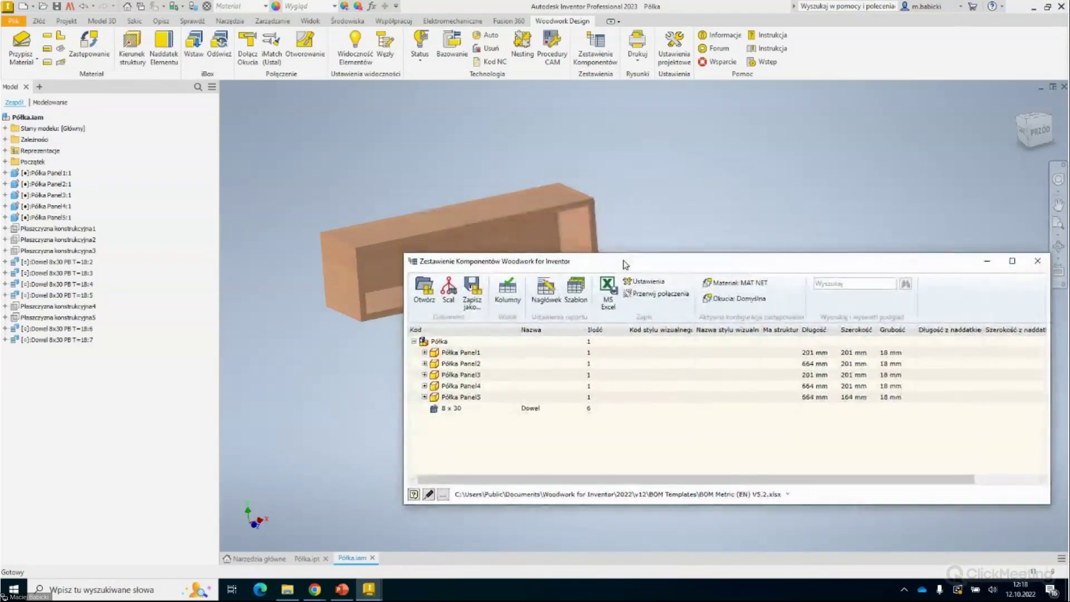
pyautogui.moveTo(619, 266); pyautogui.dragTo(626, 279)
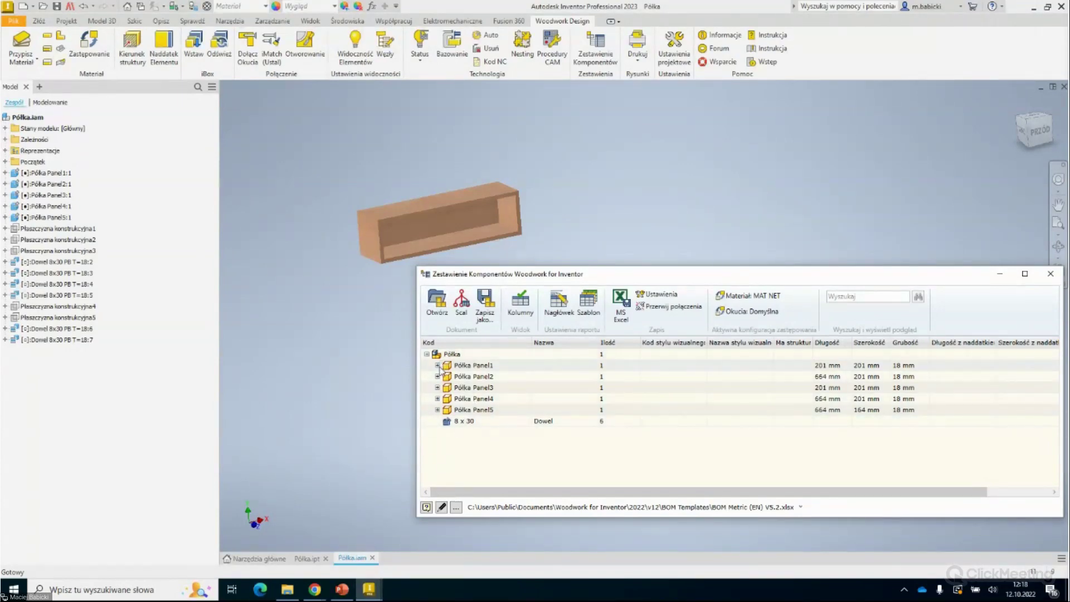
pyautogui.click(464, 367)
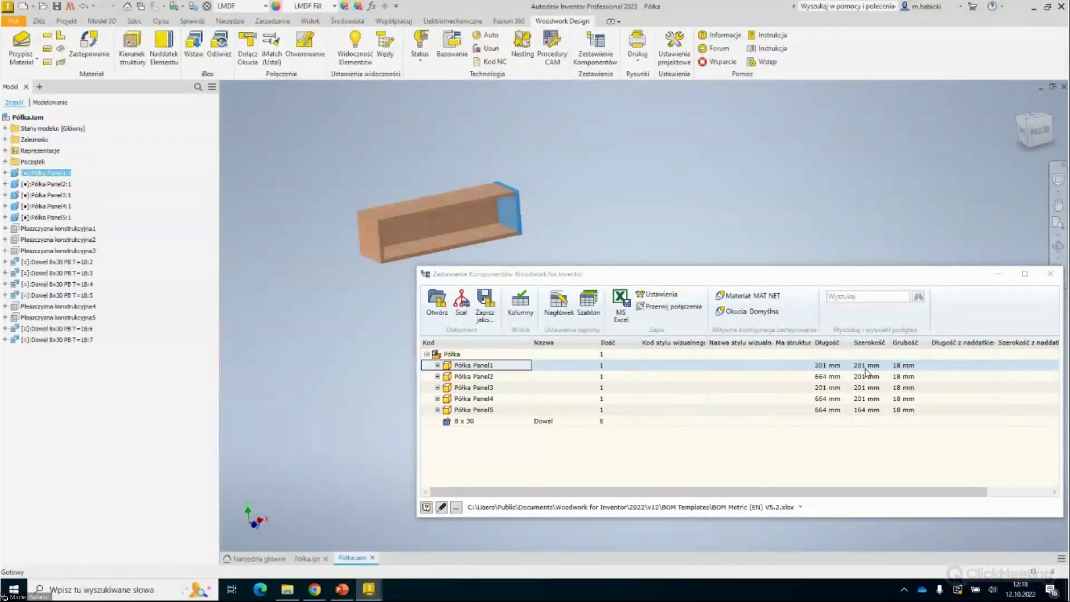
pyautogui.click(438, 366)
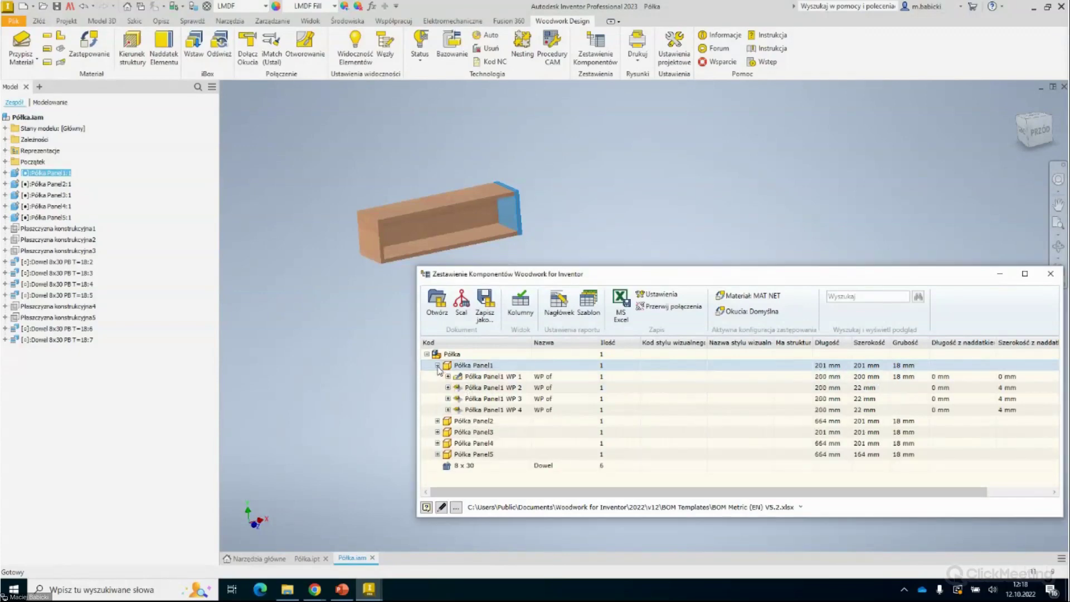
# Expand WP 1–WP 4 to show the 8534 Rose Pink laminate and PVC edge bands.
pyautogui.click(484, 378)
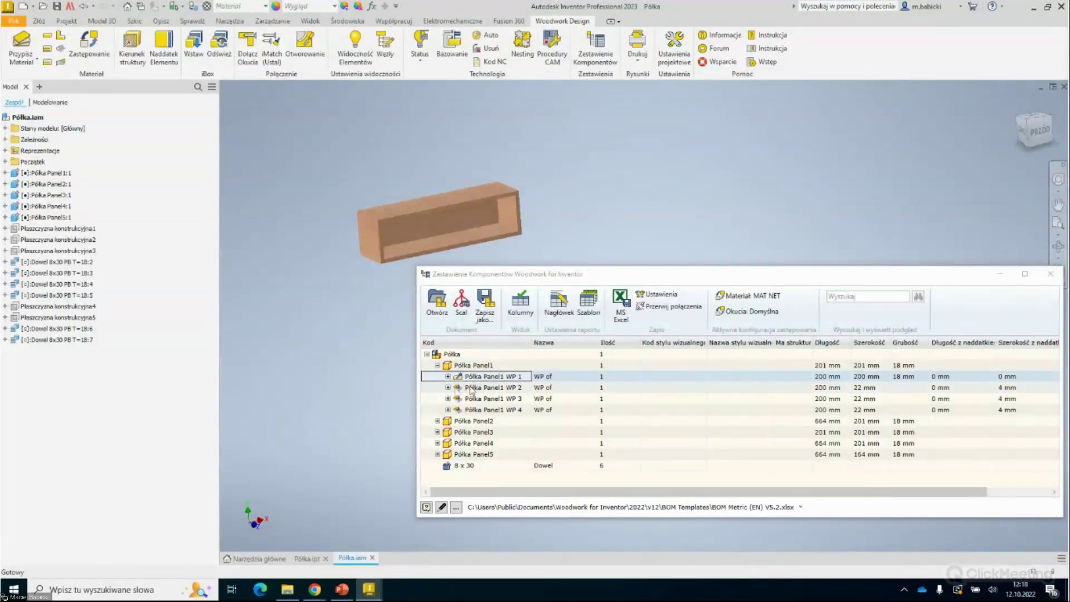
pyautogui.click(448, 377)
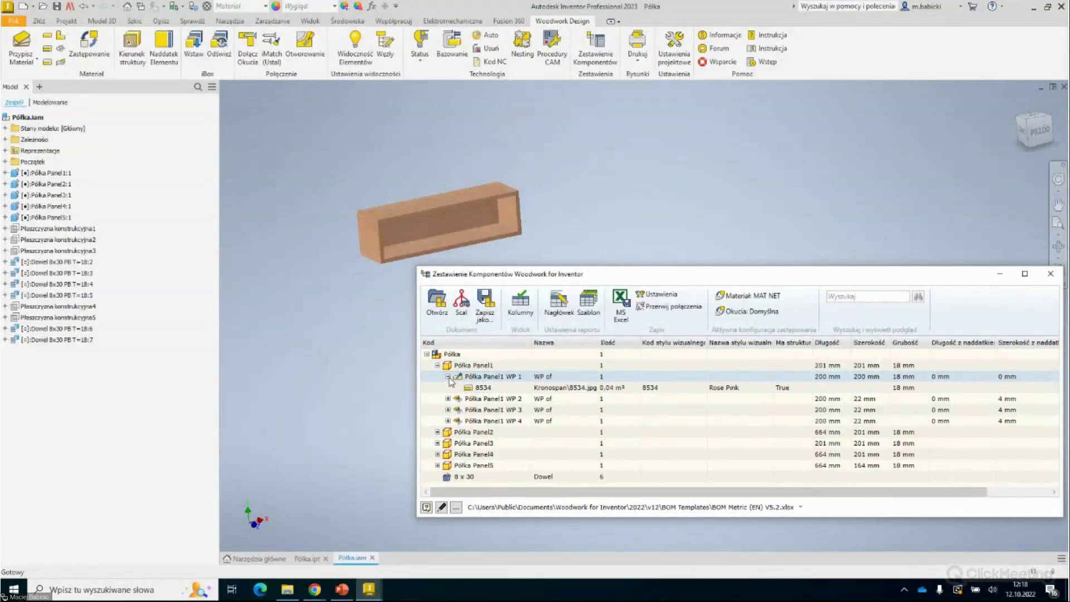
pyautogui.click(538, 391)
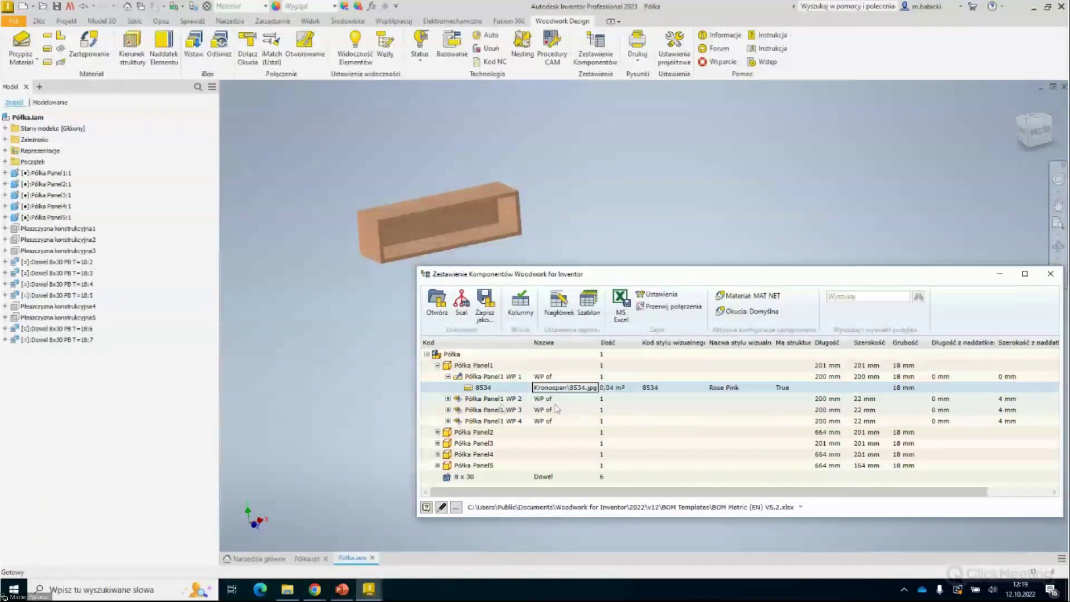
pyautogui.click(448, 399)
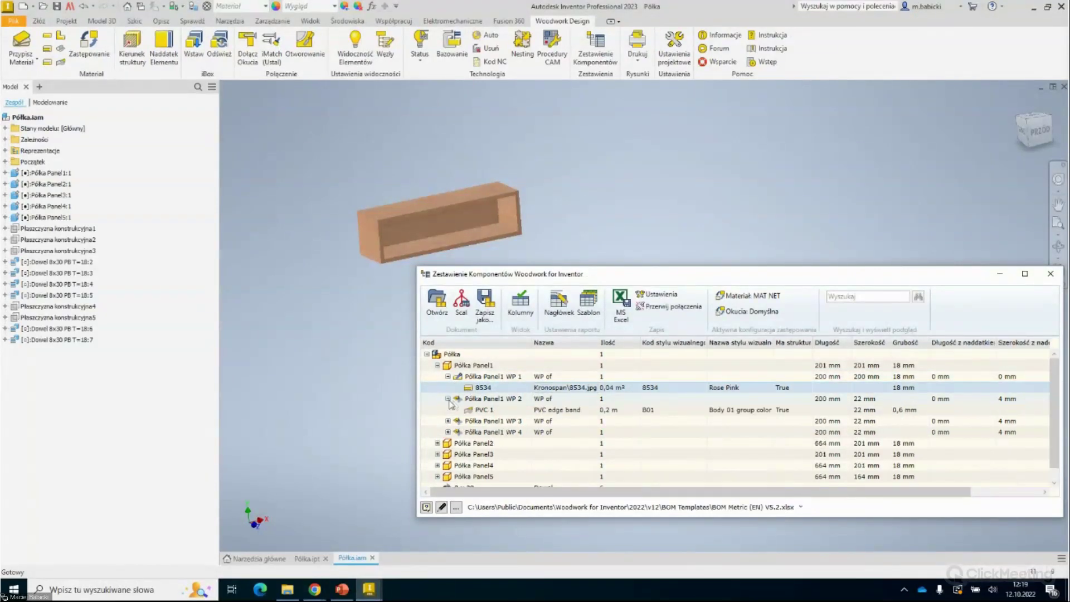
pyautogui.click(483, 410)
pyautogui.click(448, 421)
pyautogui.click(448, 443)
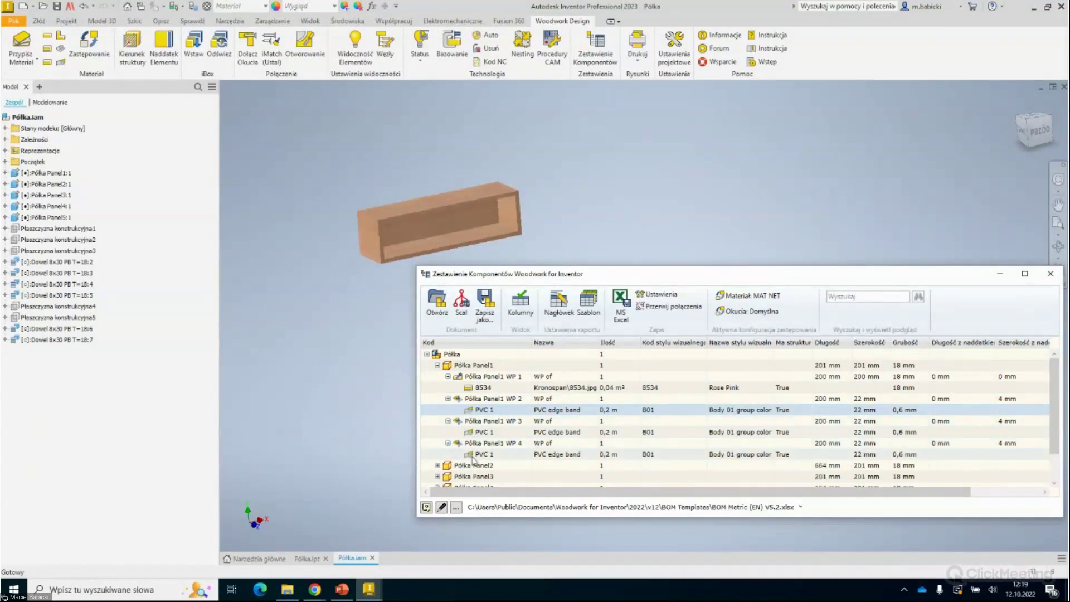
pyautogui.click(473, 454)
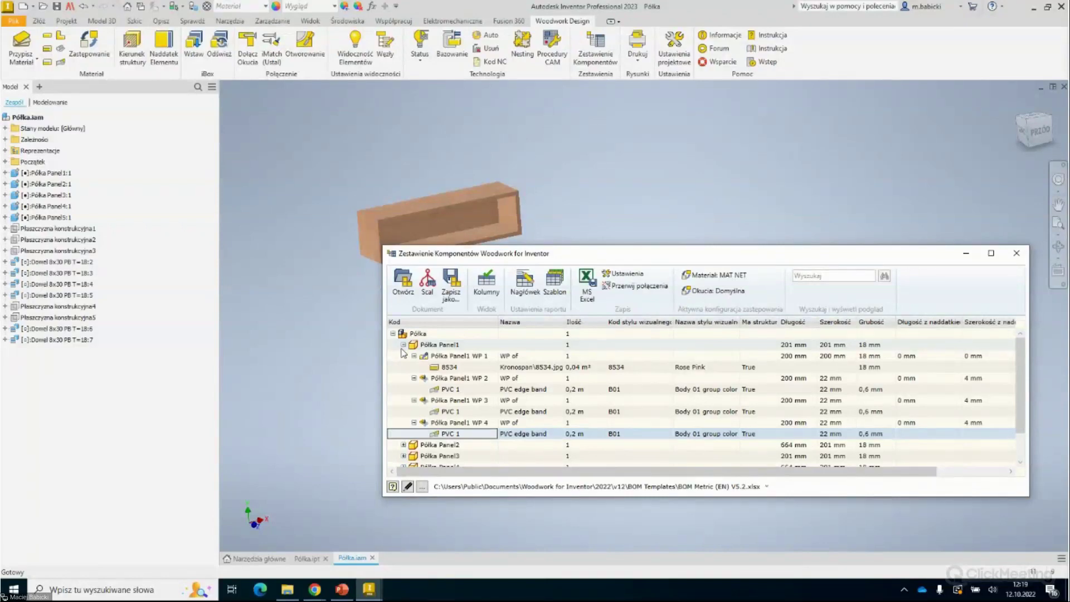
pyautogui.click(587, 279)
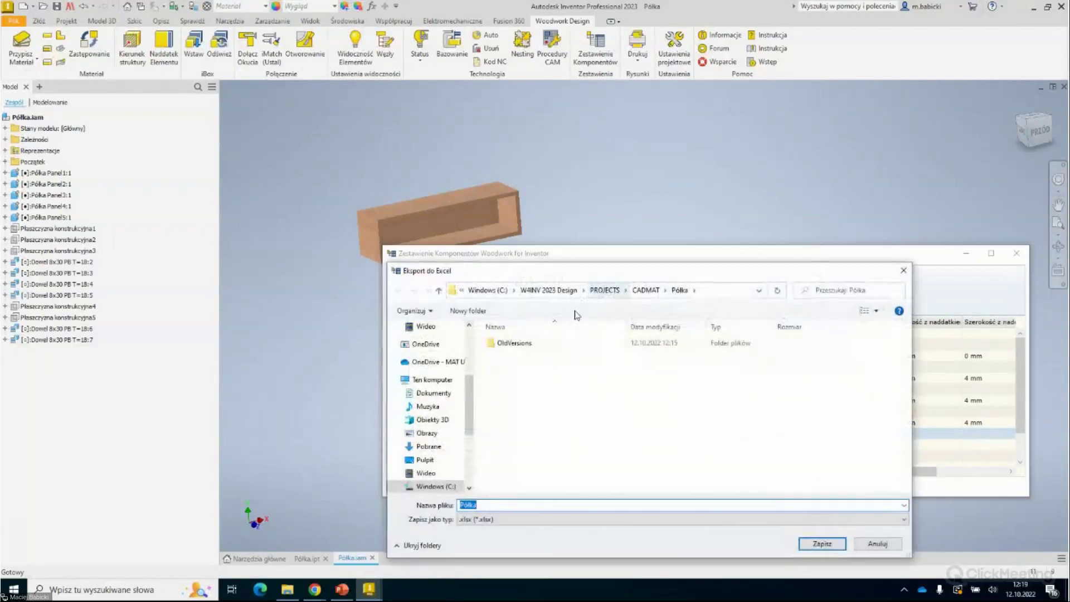
# Save the Excel export as Półka.xlsx and open the workbook.
pyautogui.click(829, 546)
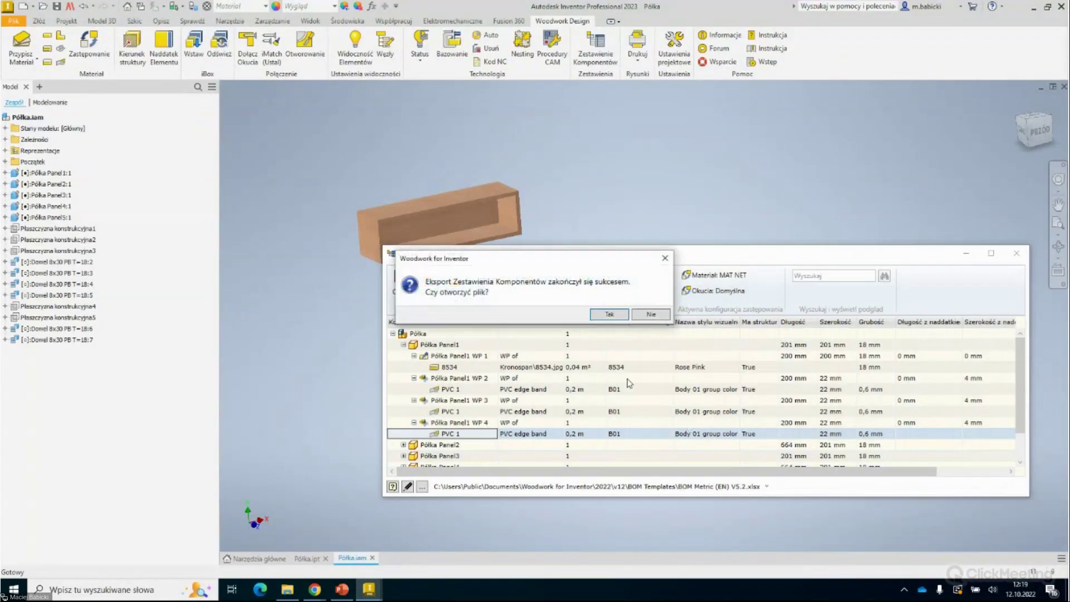
pyautogui.click(609, 315)
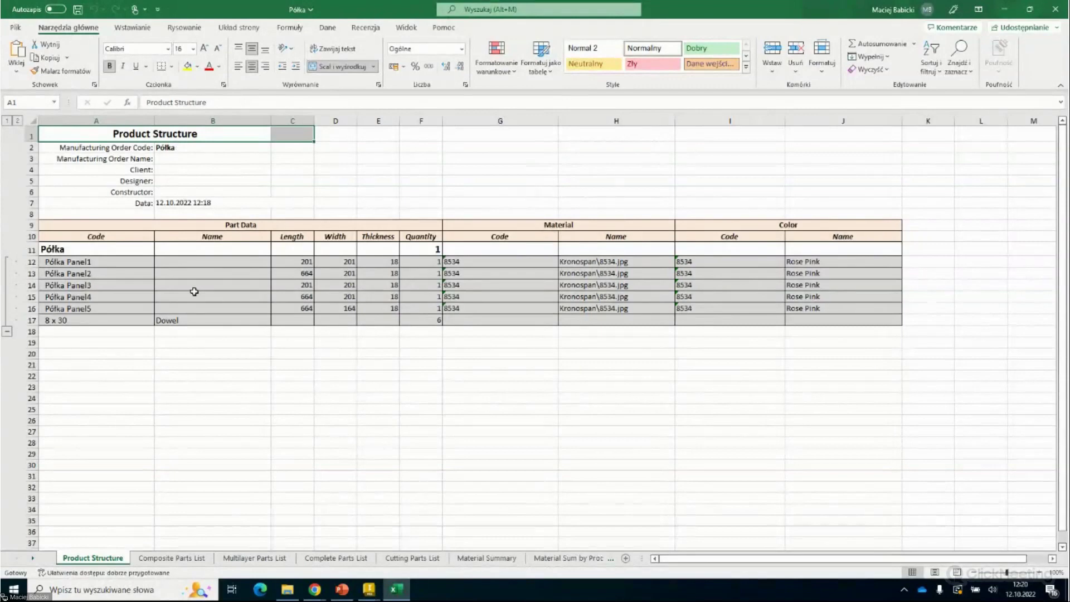
# View the Composite, Multilayer, Complete, Cutting Parts List and Material Summary sheets, then close Półka.
pyautogui.click(174, 561)
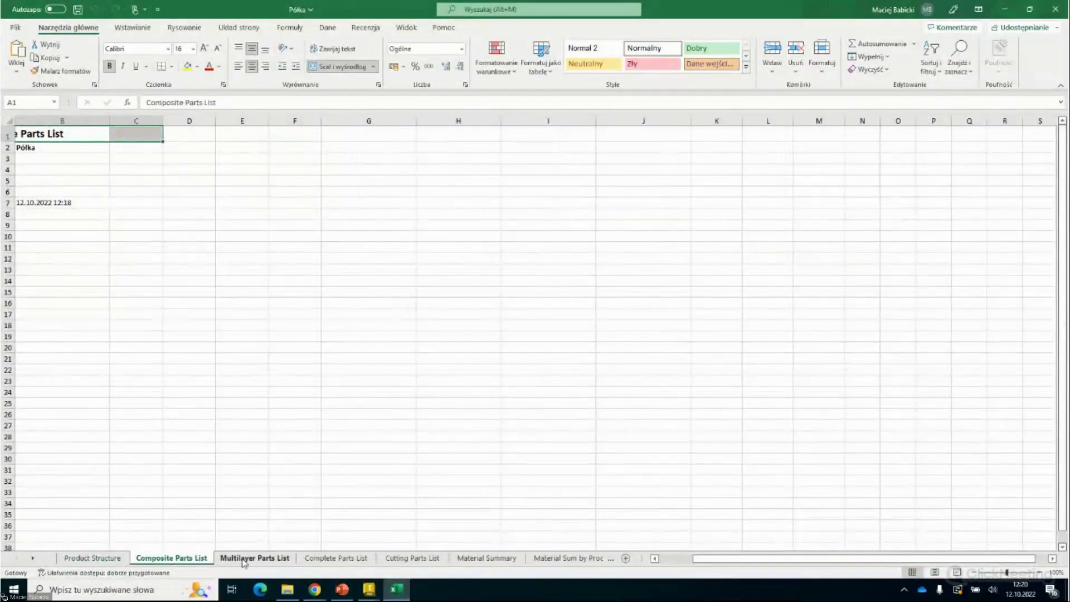
pyautogui.click(243, 561)
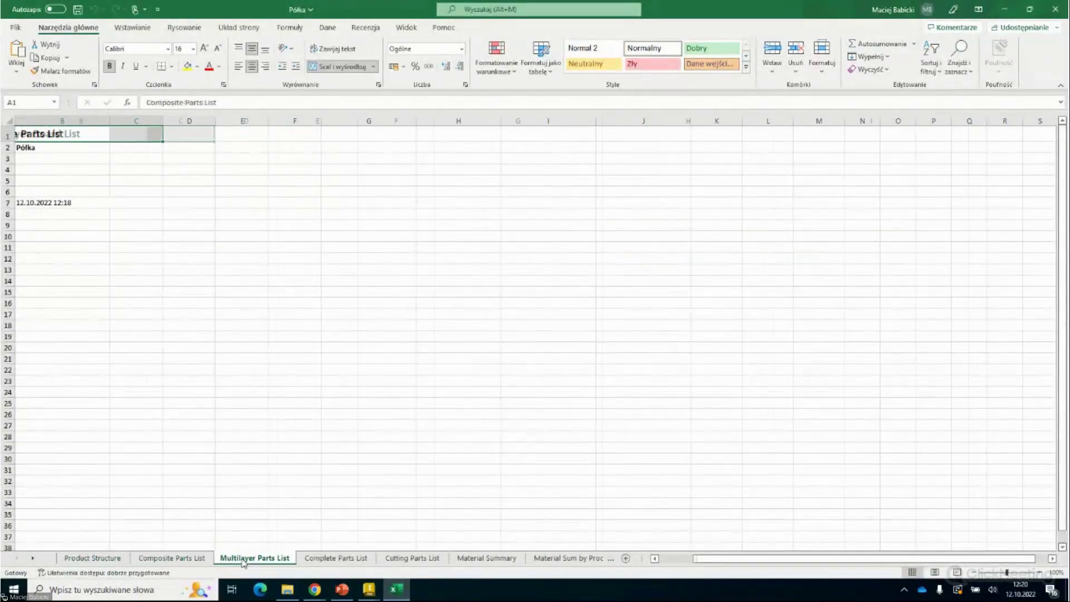
pyautogui.click(332, 559)
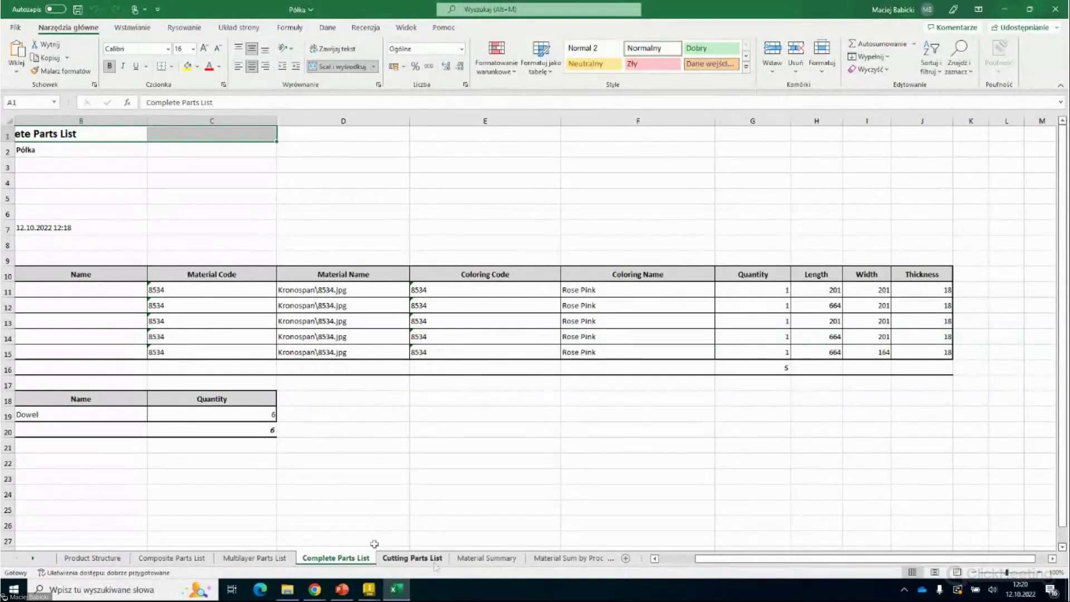
pyautogui.moveTo(727, 559); pyautogui.dragTo(678, 565)
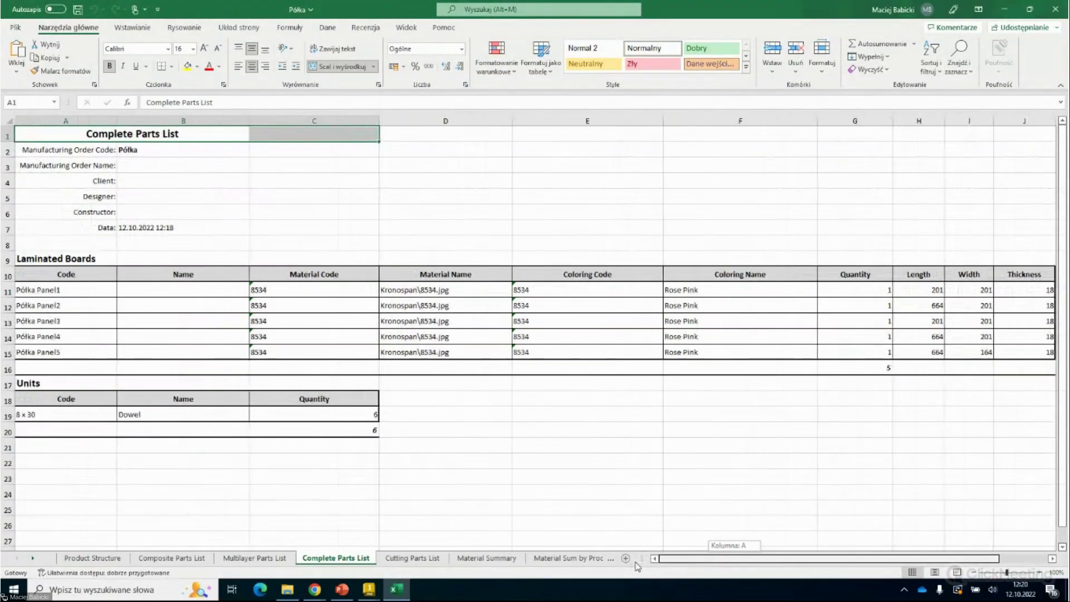
pyautogui.click(419, 560)
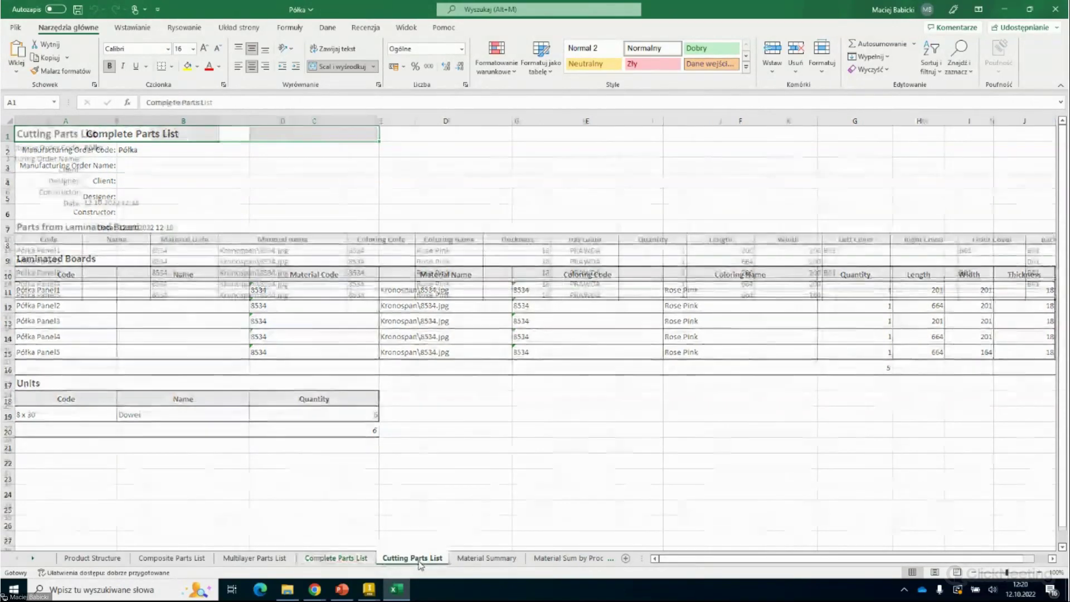
pyautogui.click(487, 559)
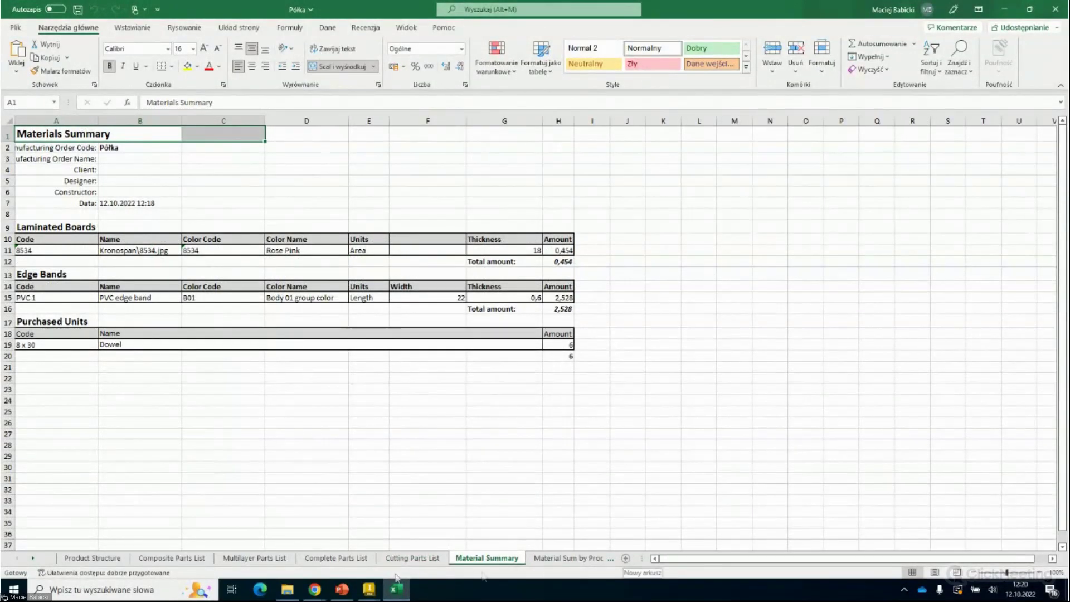
pyautogui.click(1055, 11)
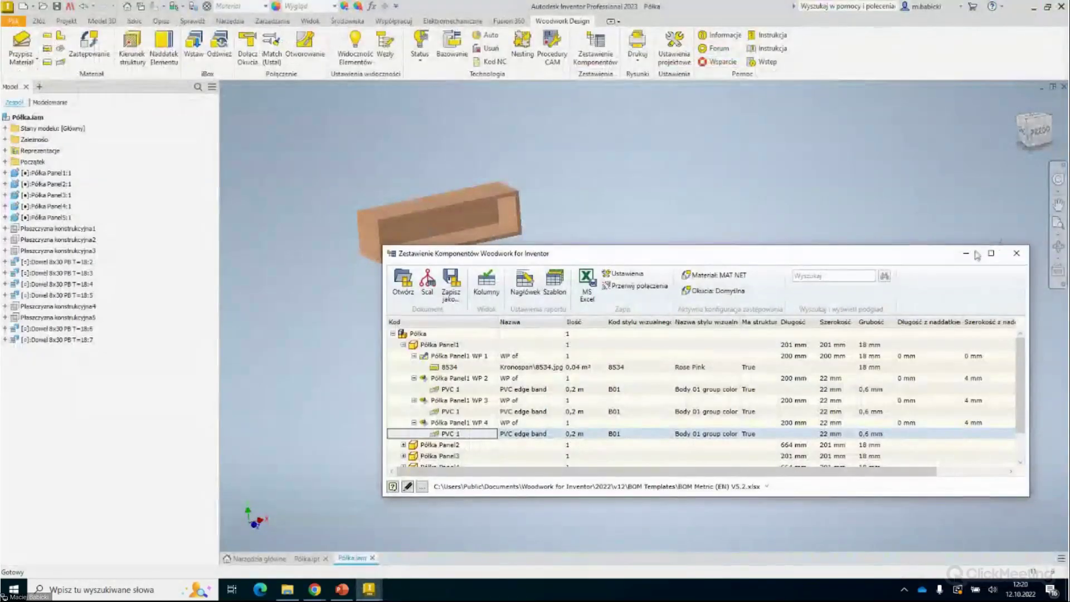
# Close Zestawienie Komponentów and open Generator rysunków with Drukuj.
pyautogui.click(1016, 254)
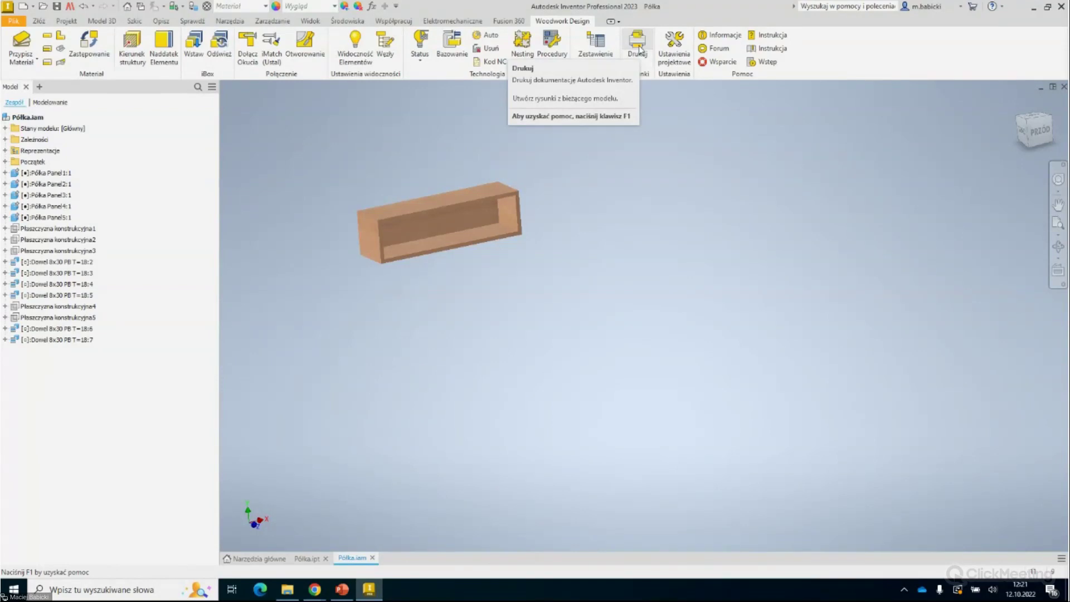
pyautogui.click(639, 50)
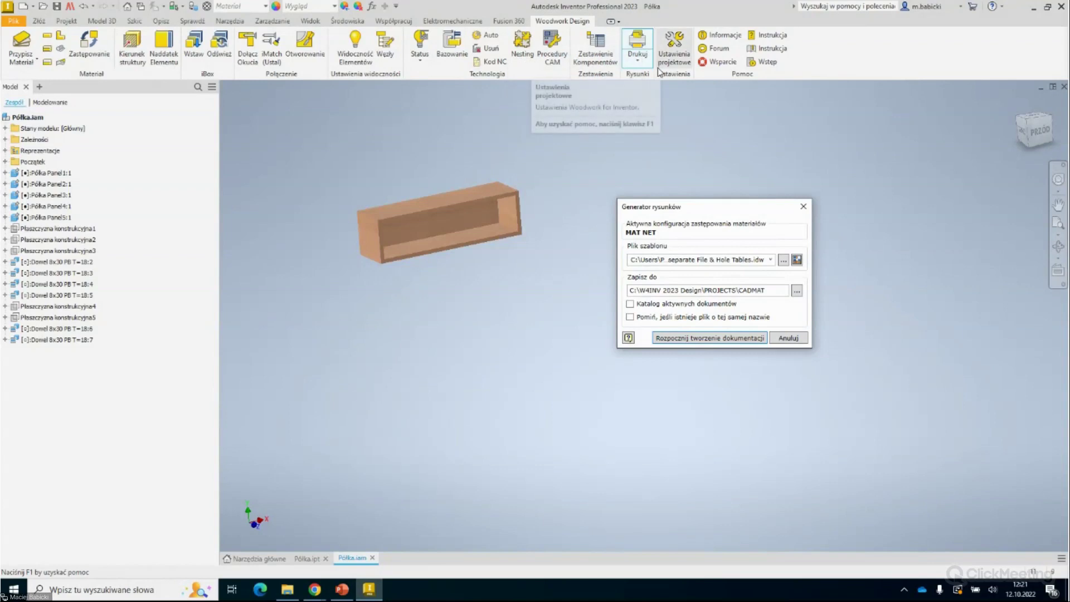
# Set the drawing output folder to PROJECTS\CADMAT\Półka and start generating the documentation.
pyautogui.click(797, 291)
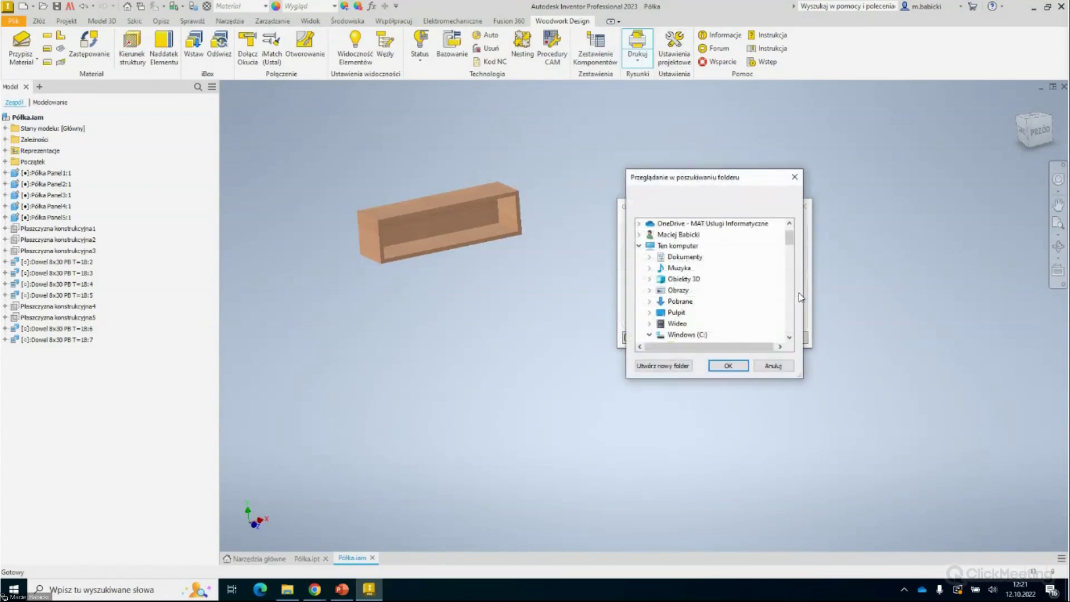
pyautogui.moveTo(789, 246); pyautogui.dragTo(789, 275)
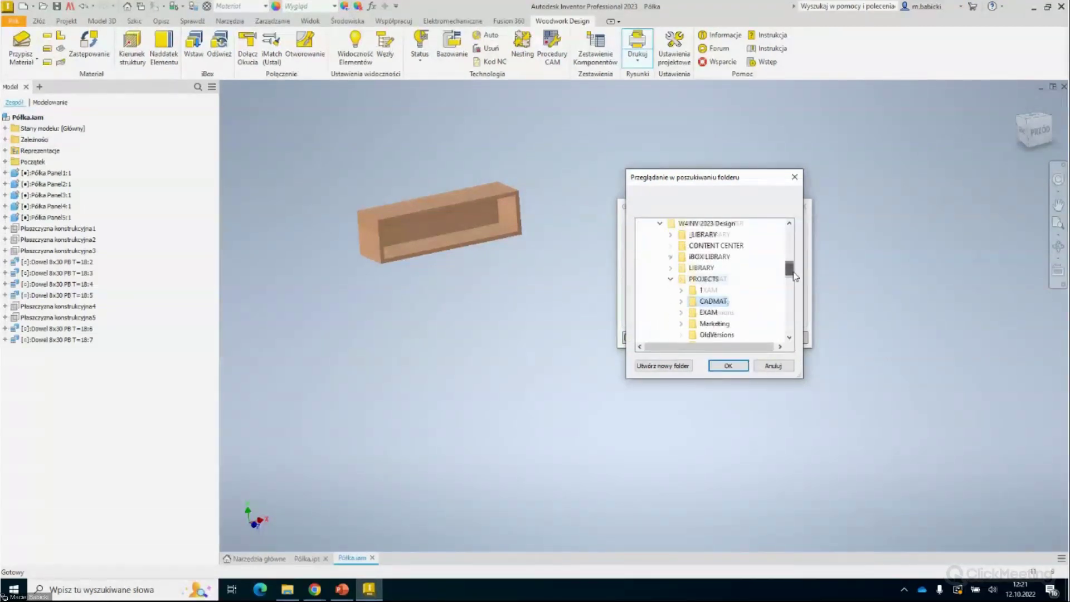
pyautogui.click(712, 257)
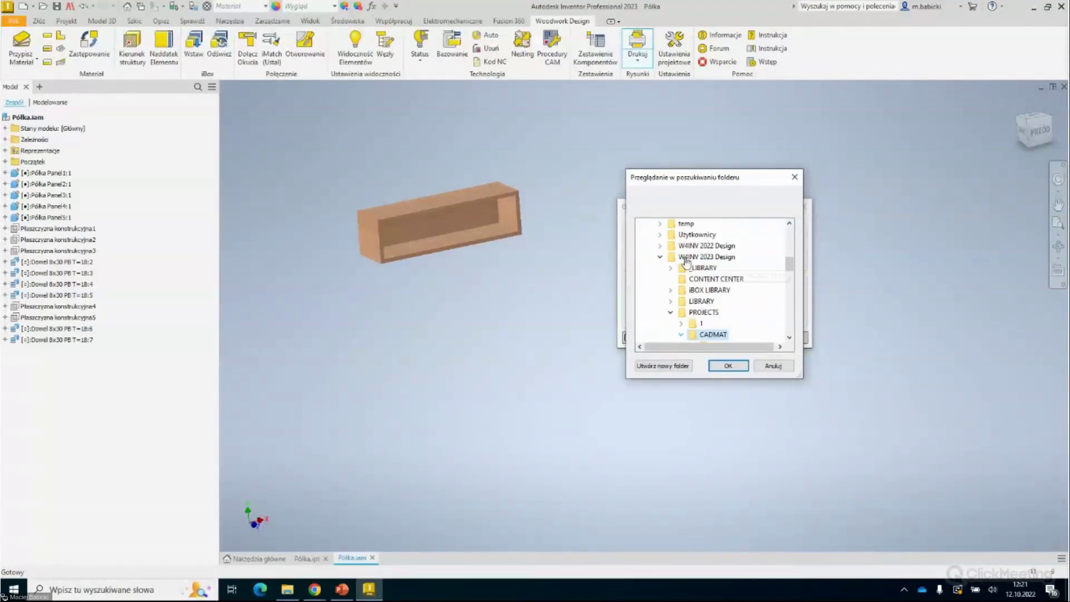
pyautogui.click(718, 280)
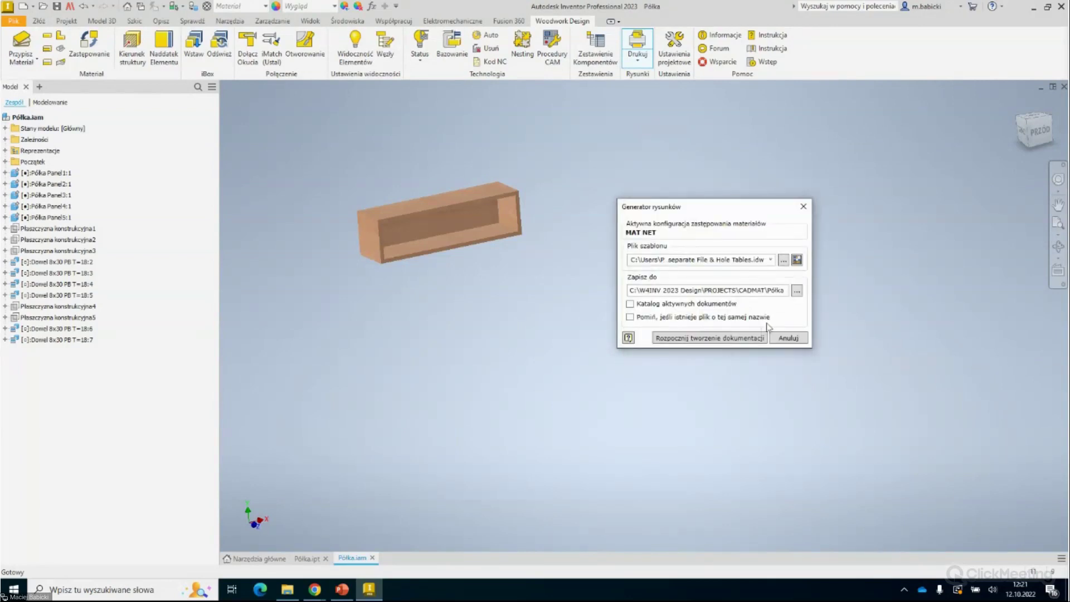
pyautogui.click(741, 342)
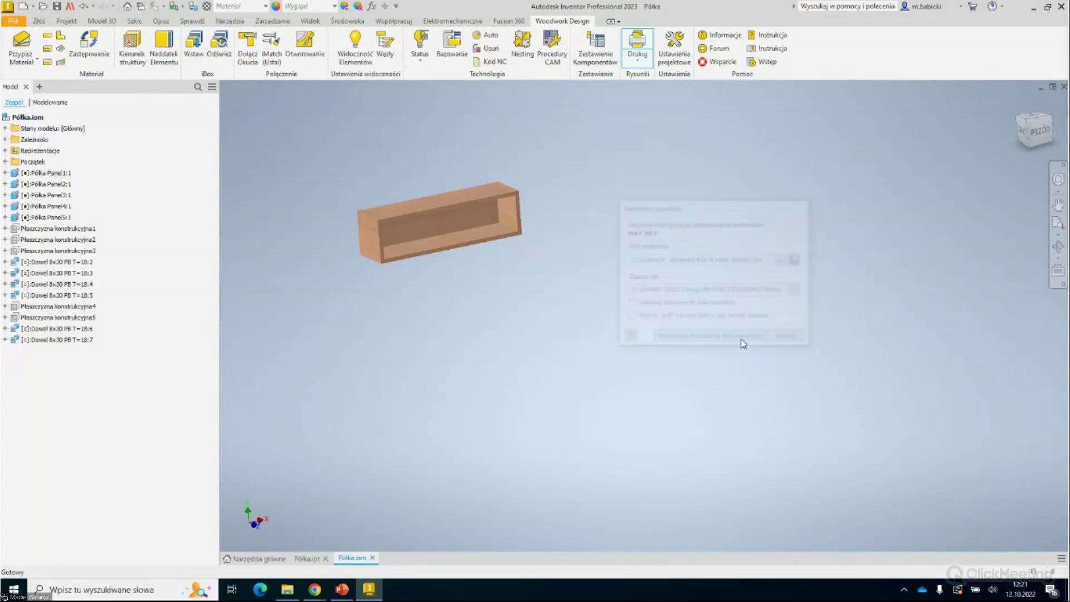
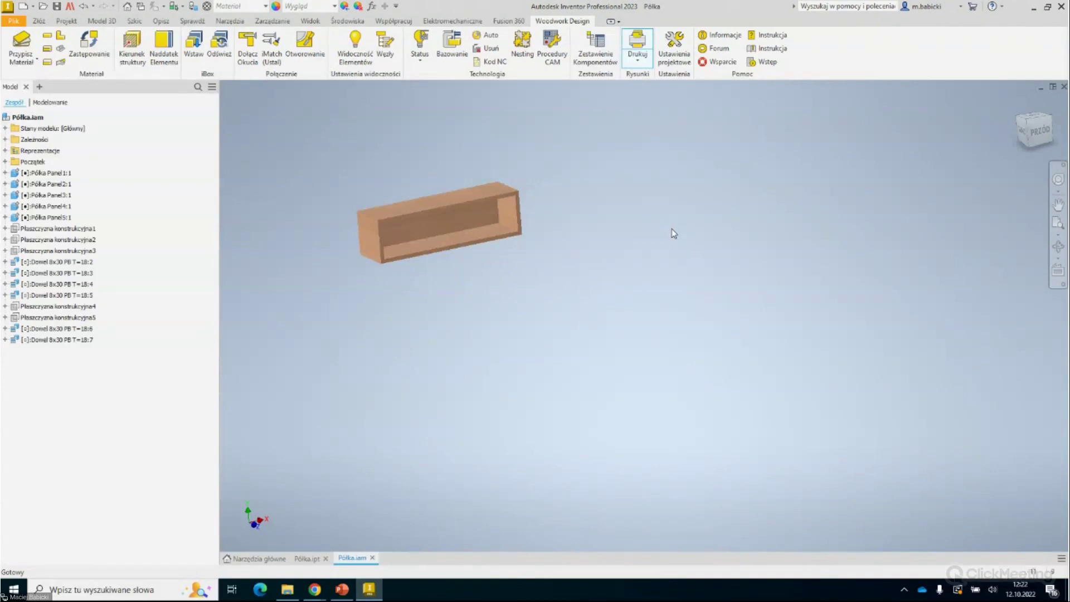
# Browse File Explorer to C:\W4INV 2023 Design\PROJECTS\CADMAT\Półka.
pyautogui.click(287, 590)
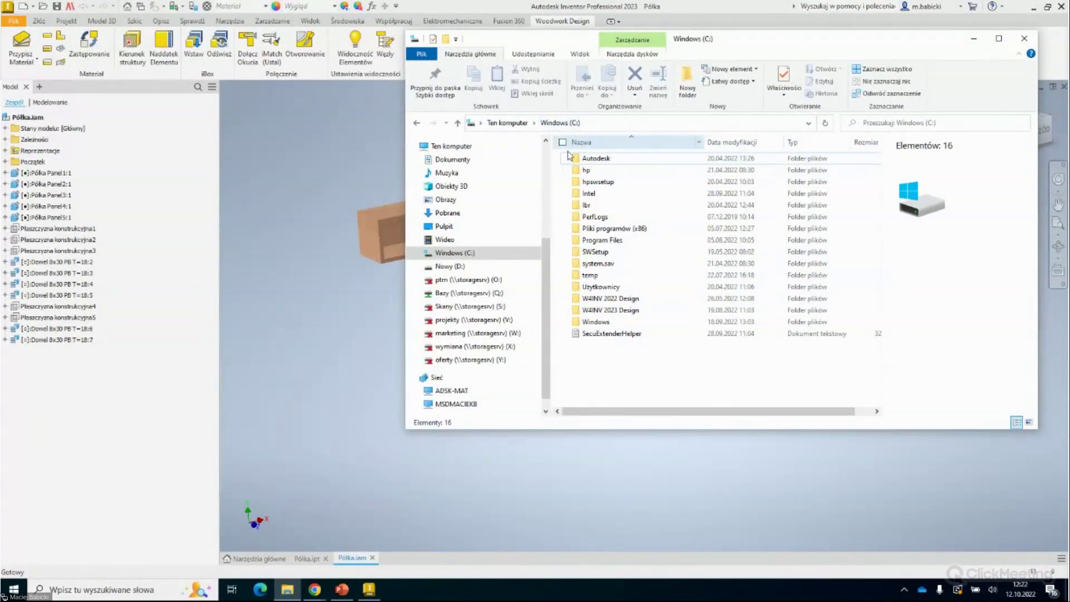
pyautogui.click(608, 312)
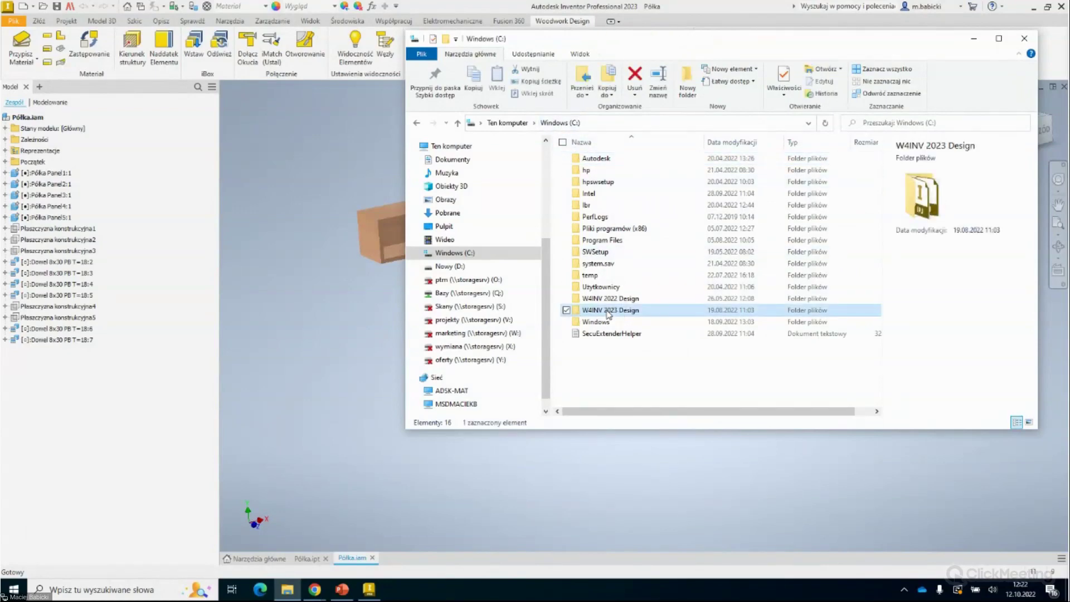
pyautogui.doubleClick(608, 312)
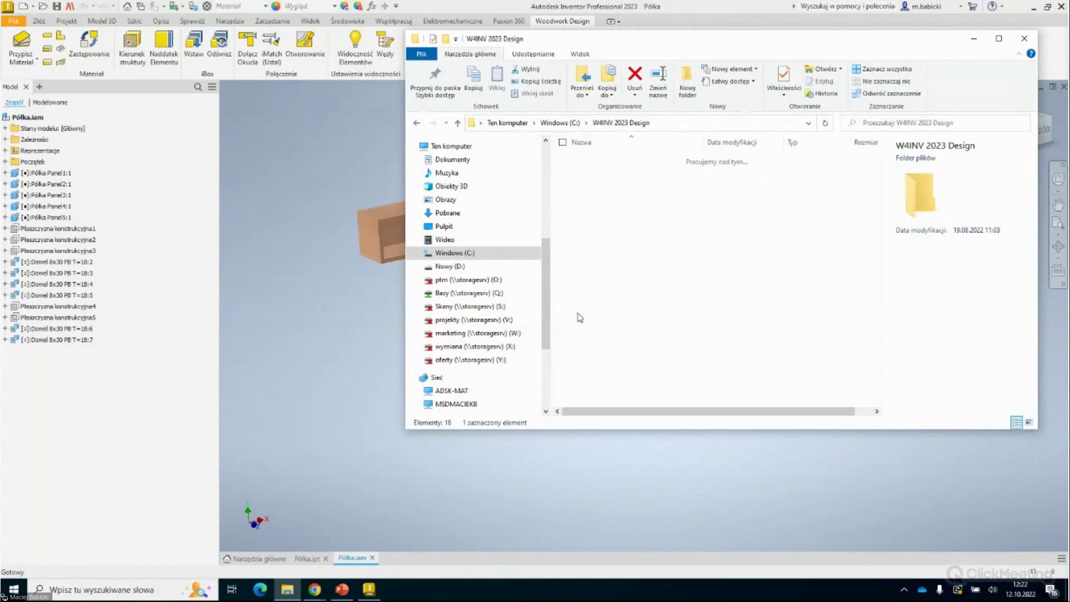
pyautogui.doubleClick(594, 207)
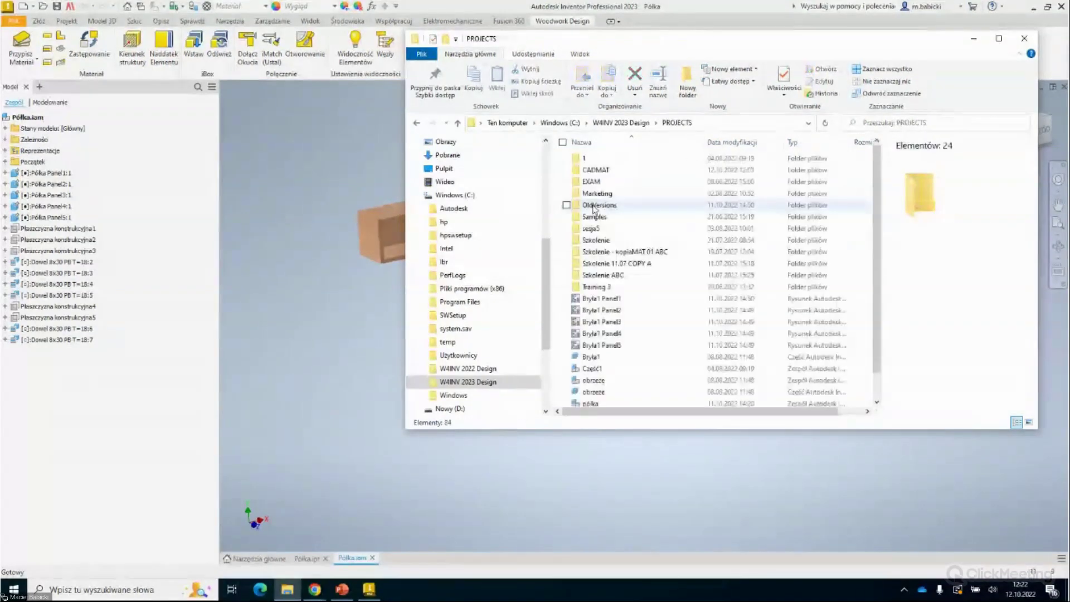
pyautogui.doubleClick(600, 173)
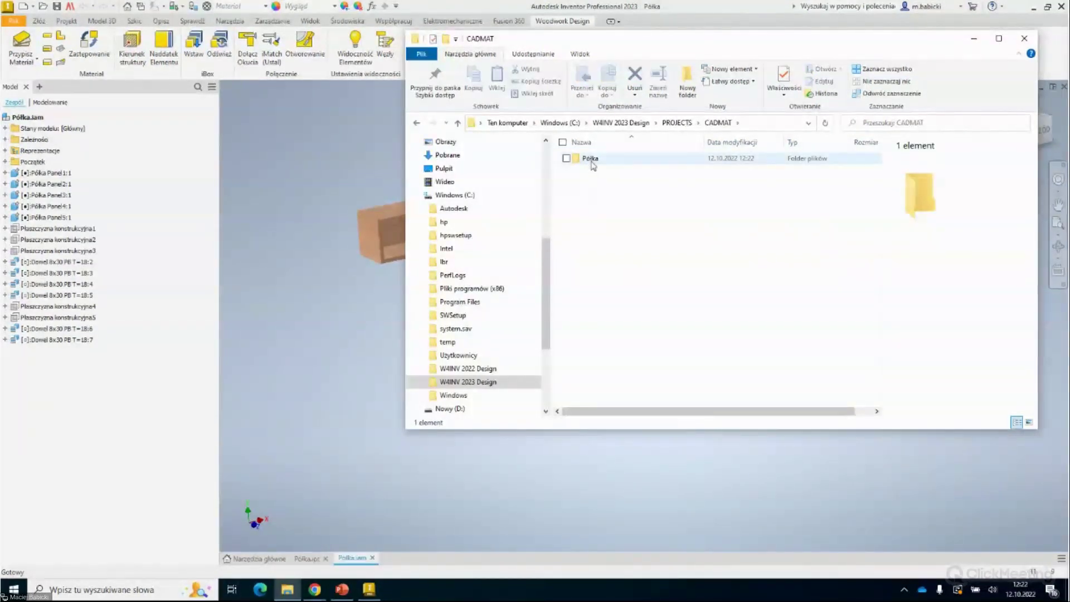
pyautogui.doubleClick(591, 158)
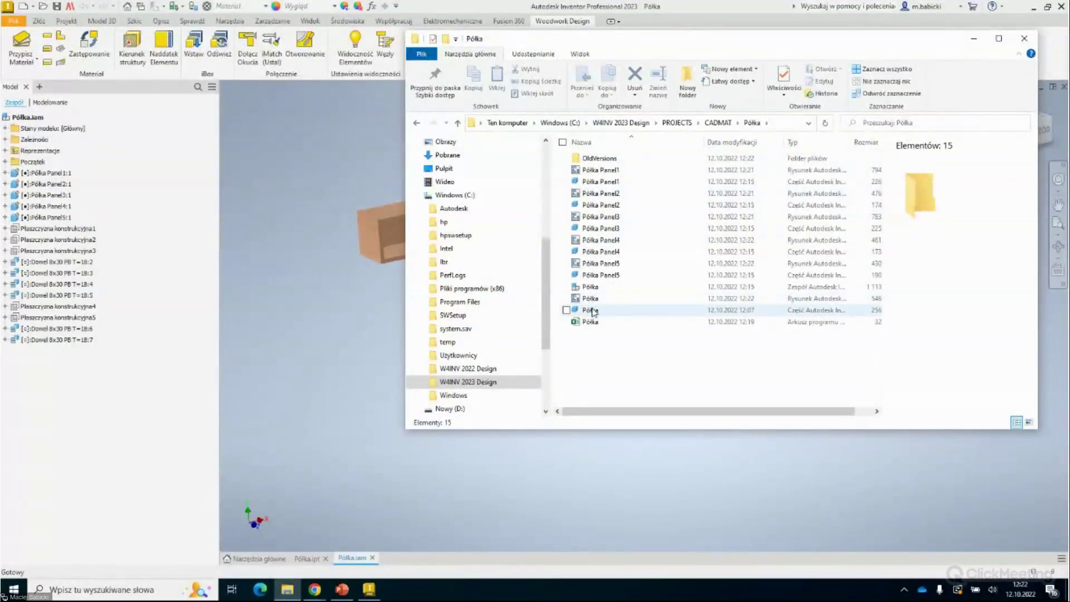
# Open the Półka, Półka Panel4 and Półka Panel5 drawings together in Inventor with Otwórz.
pyautogui.click(592, 303)
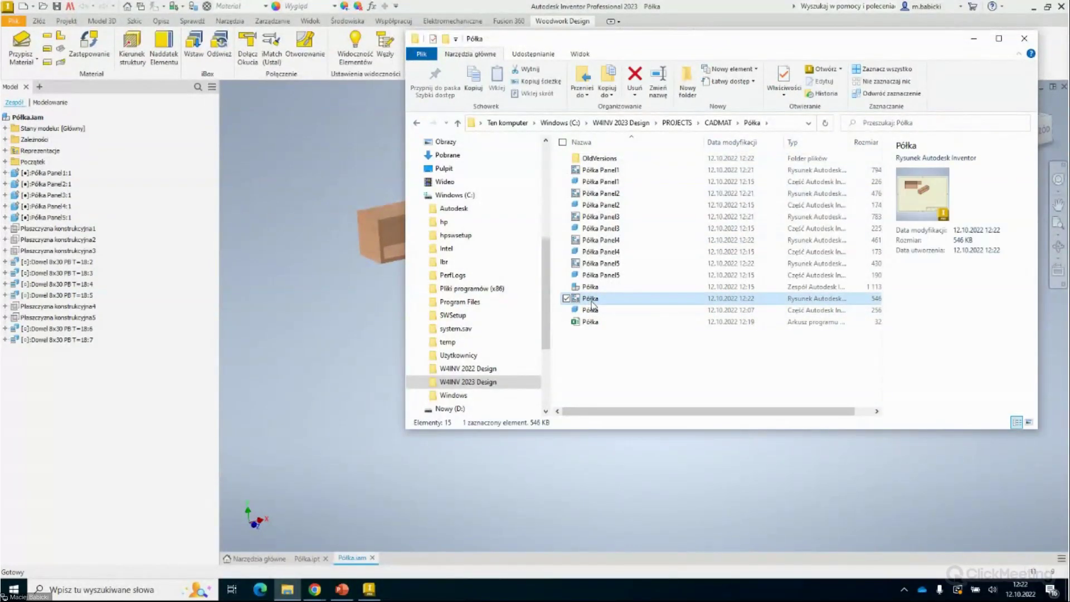
pyautogui.keyDown('shift'); pyautogui.click(599, 266); pyautogui.keyUp('shift')
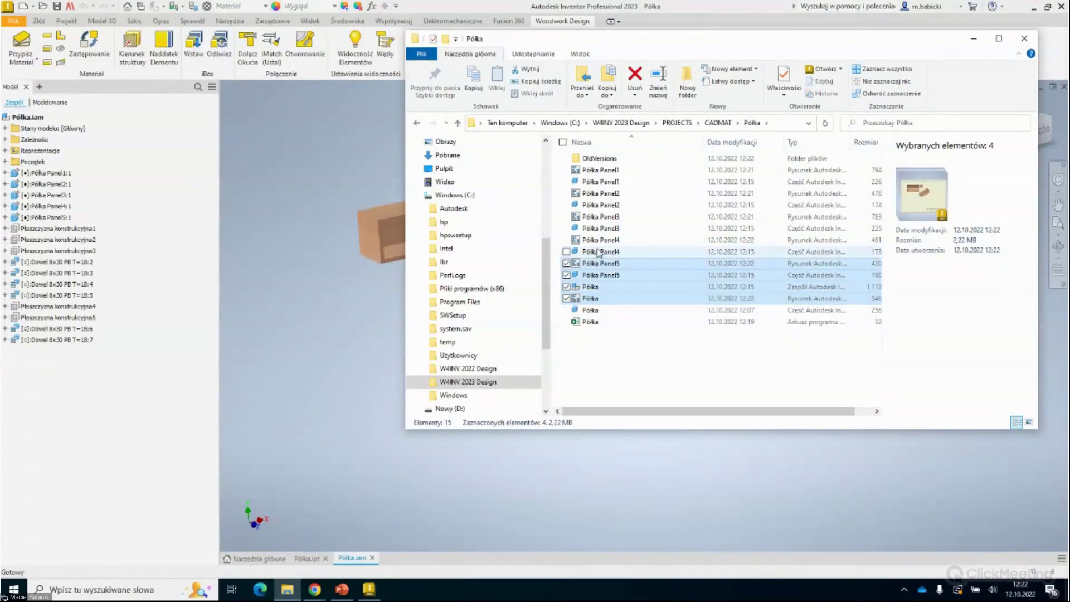
pyautogui.click(594, 301)
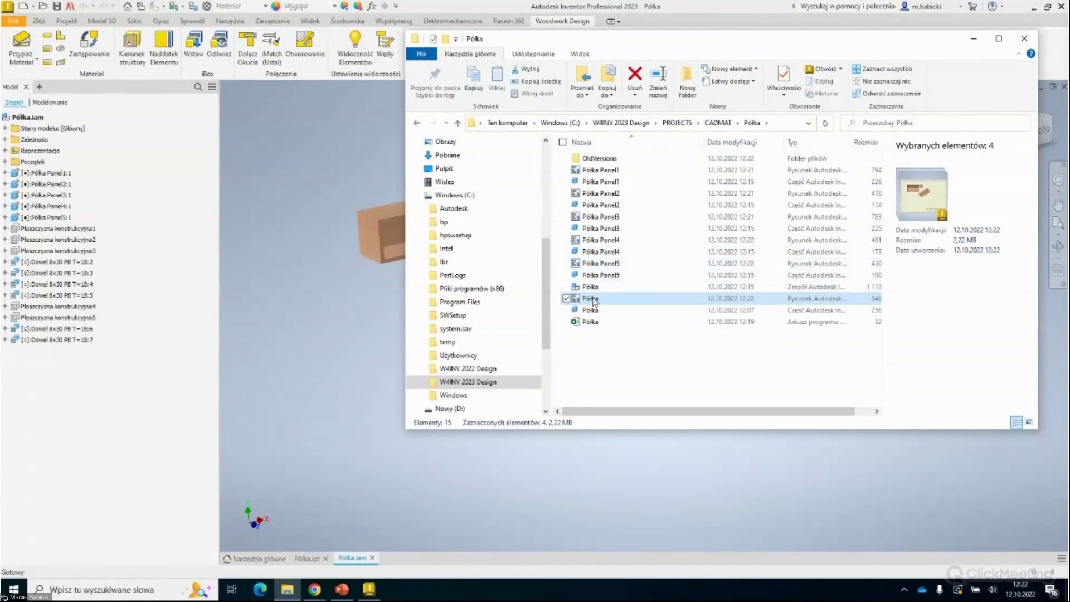
pyautogui.keyDown('ctrl'); pyautogui.click(599, 263); pyautogui.keyUp('ctrl')
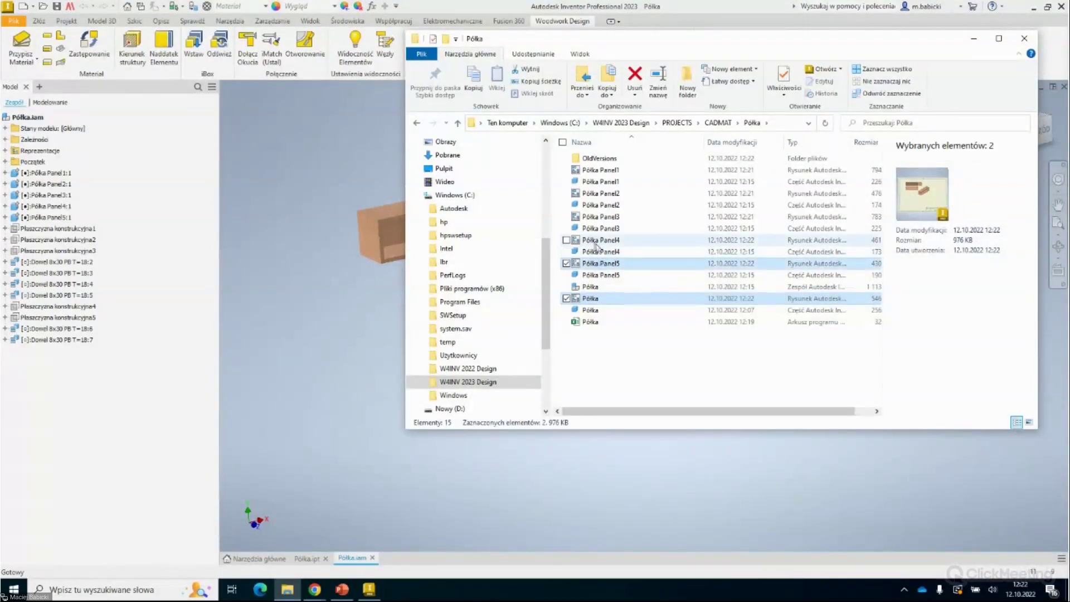
pyautogui.rightClick(596, 245)
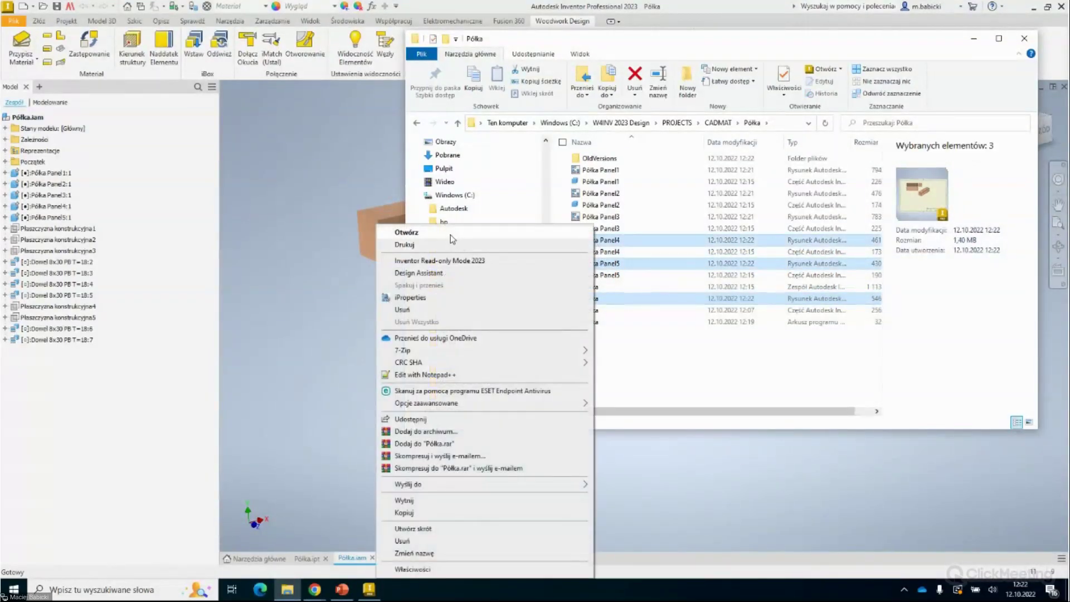
pyautogui.click(450, 233)
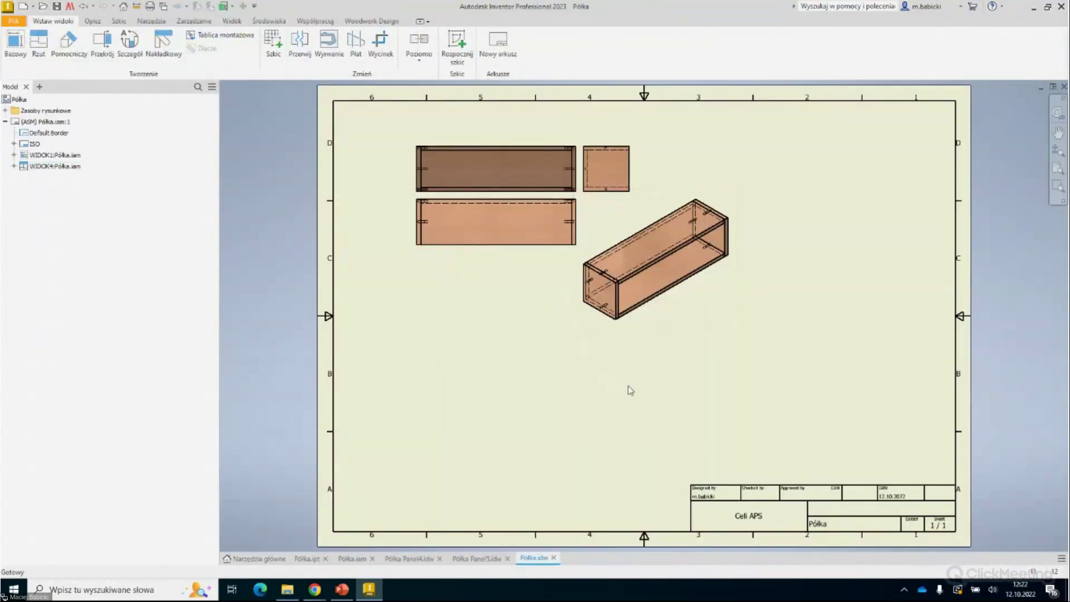
# Inspect the shelf's isometric view, then flip between the Panel5 and Panel4 drawings.
pyautogui.click(609, 287)
pyautogui.click(475, 420)
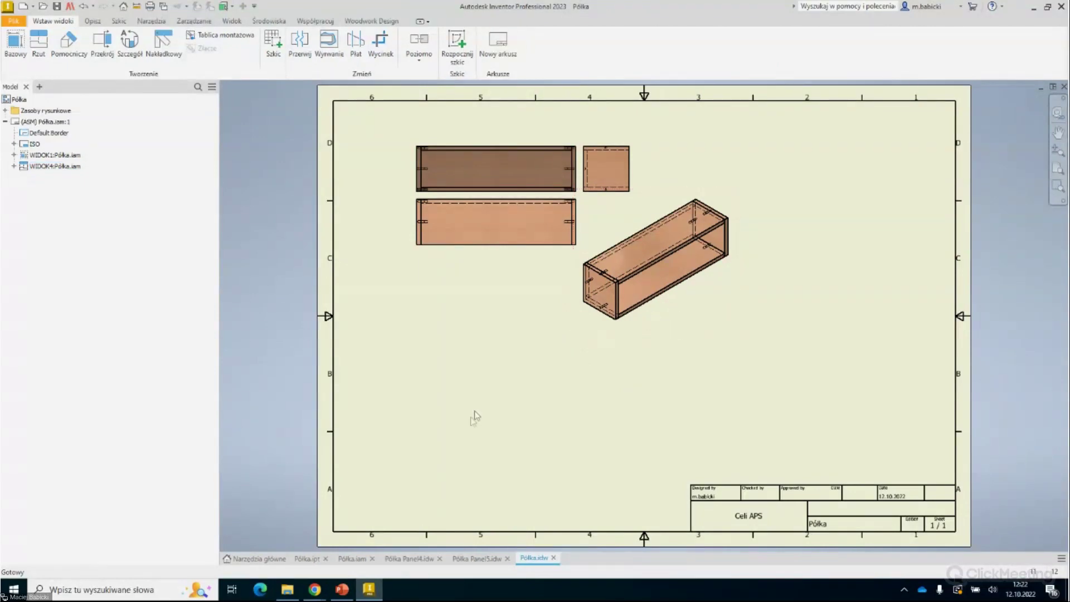
pyautogui.click(490, 561)
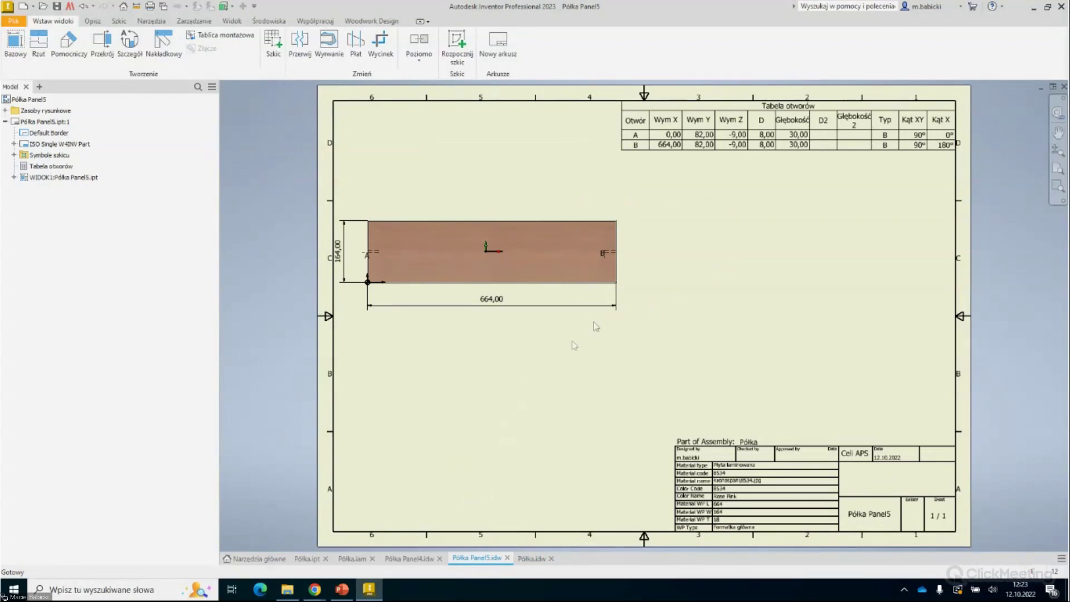
pyautogui.click(425, 558)
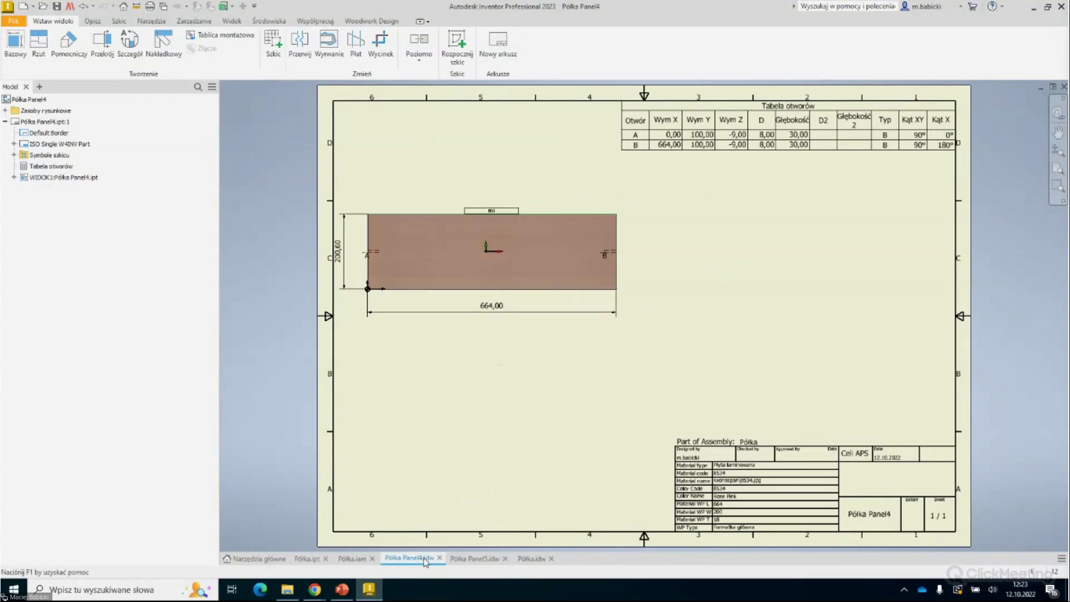
pyautogui.click(476, 560)
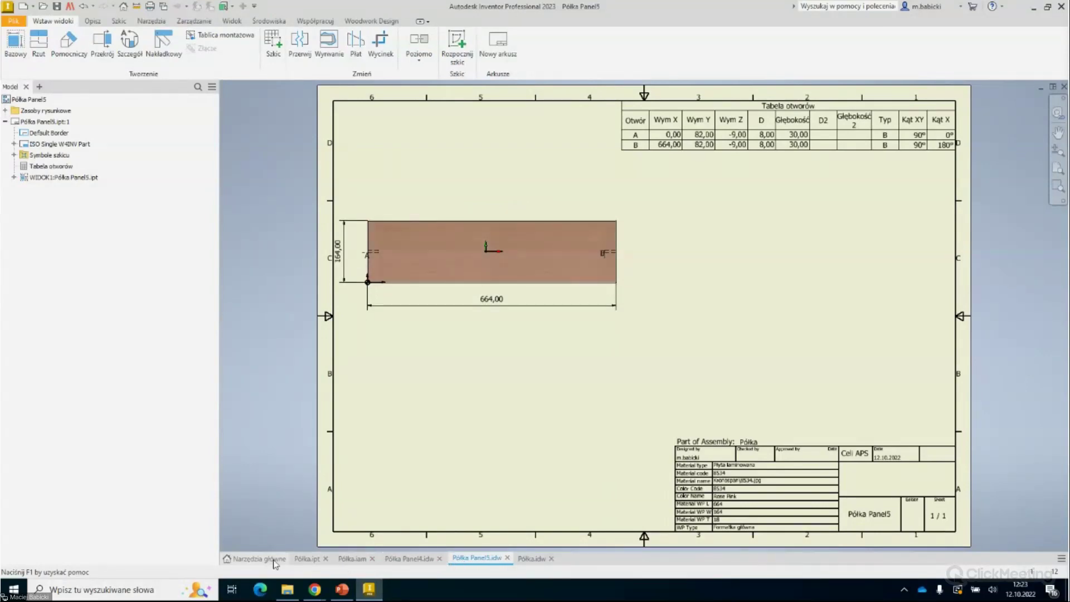
# Return to the Półka folder in File Explorer and select the Półka Panel1 drawing.
pyautogui.click(287, 589)
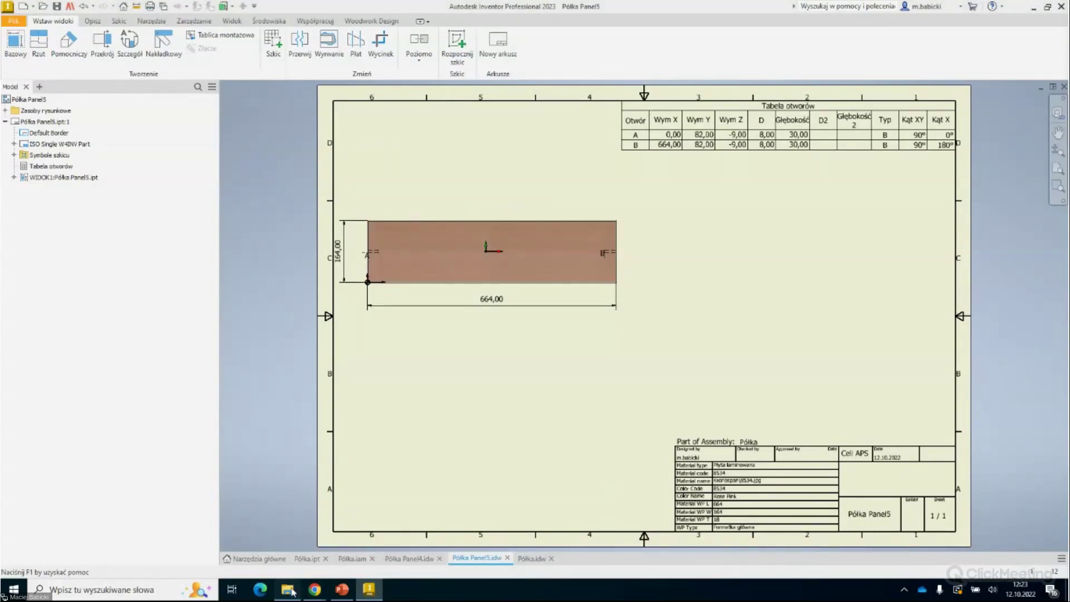
pyautogui.click(605, 169)
pyautogui.rightClick(603, 169)
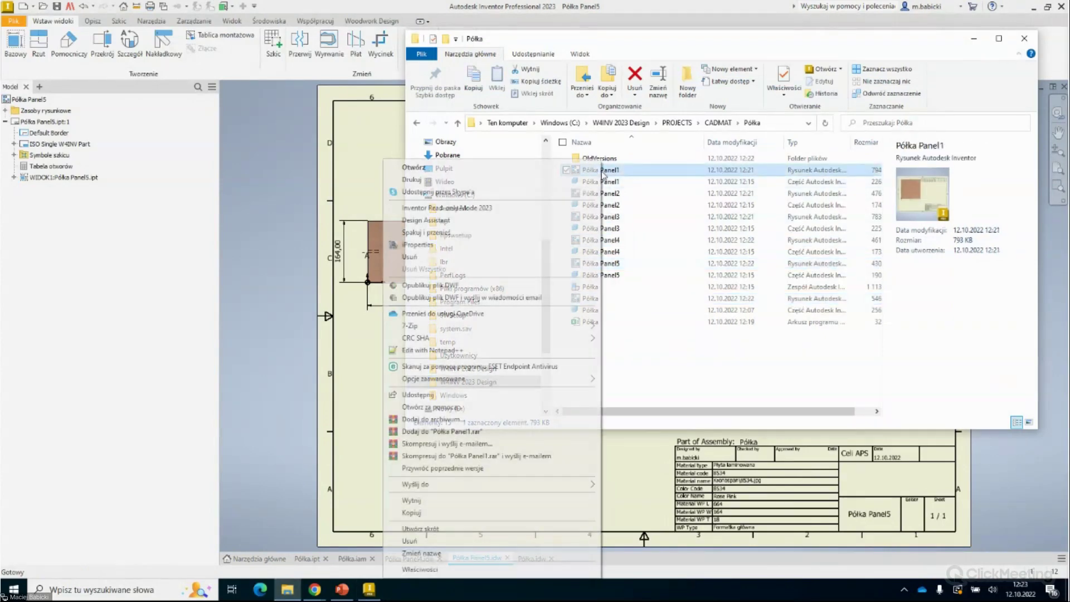
# Choose Otwórz to open Półka Panel1 with its A1–A3 hole table in Inventor.
pyautogui.click(441, 167)
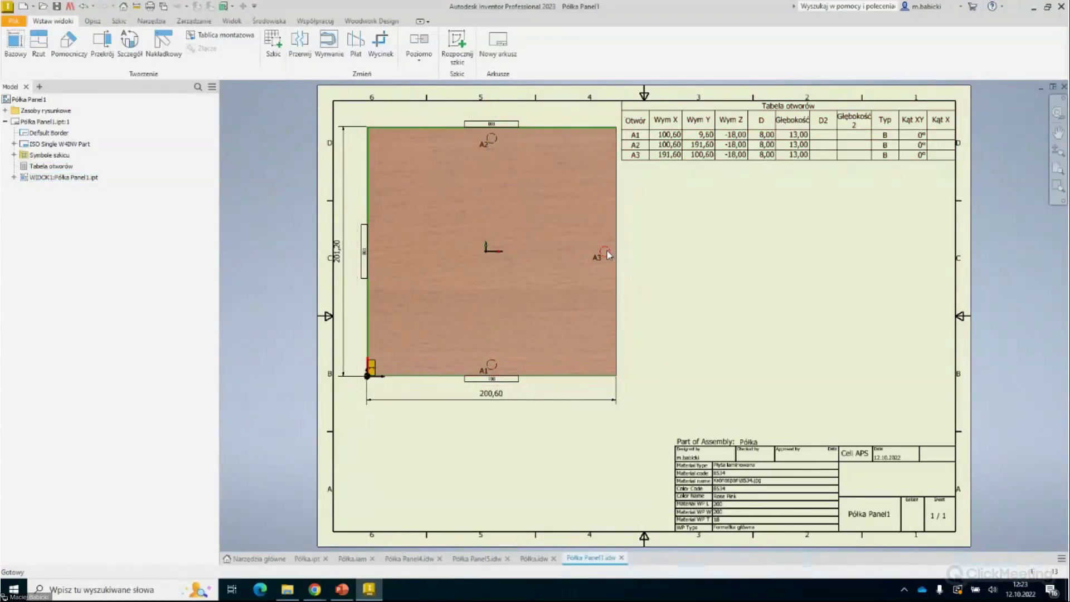
pyautogui.click(684, 161)
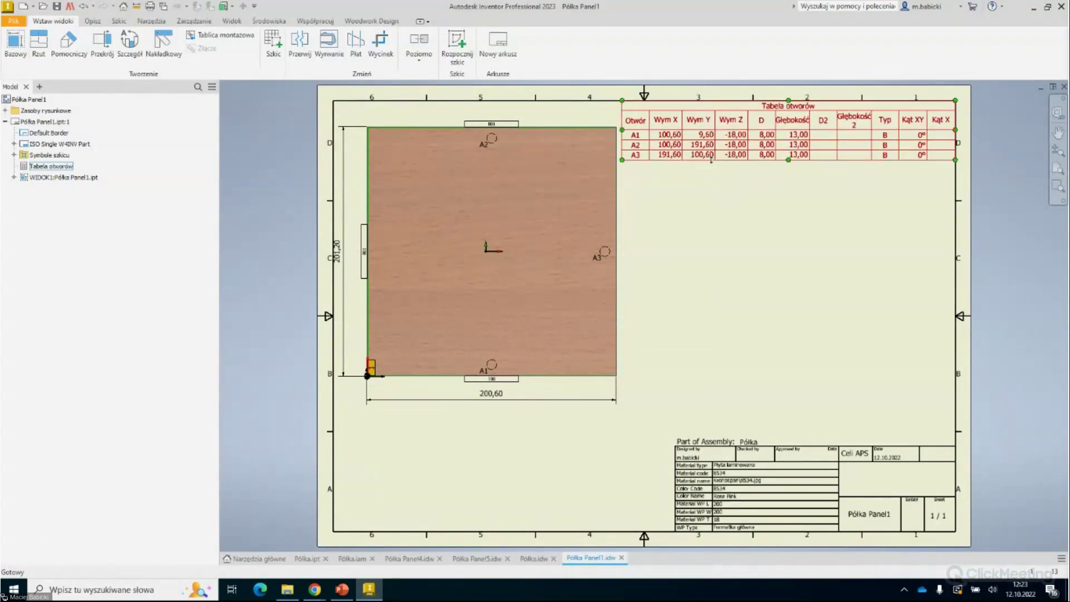
pyautogui.click(730, 184)
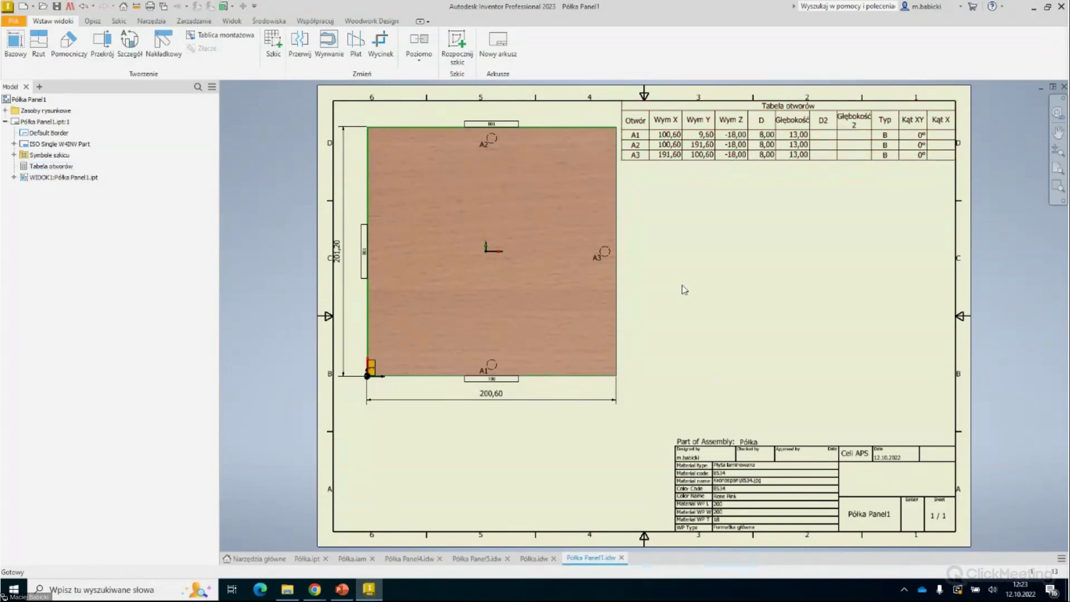
pyautogui.click(344, 315)
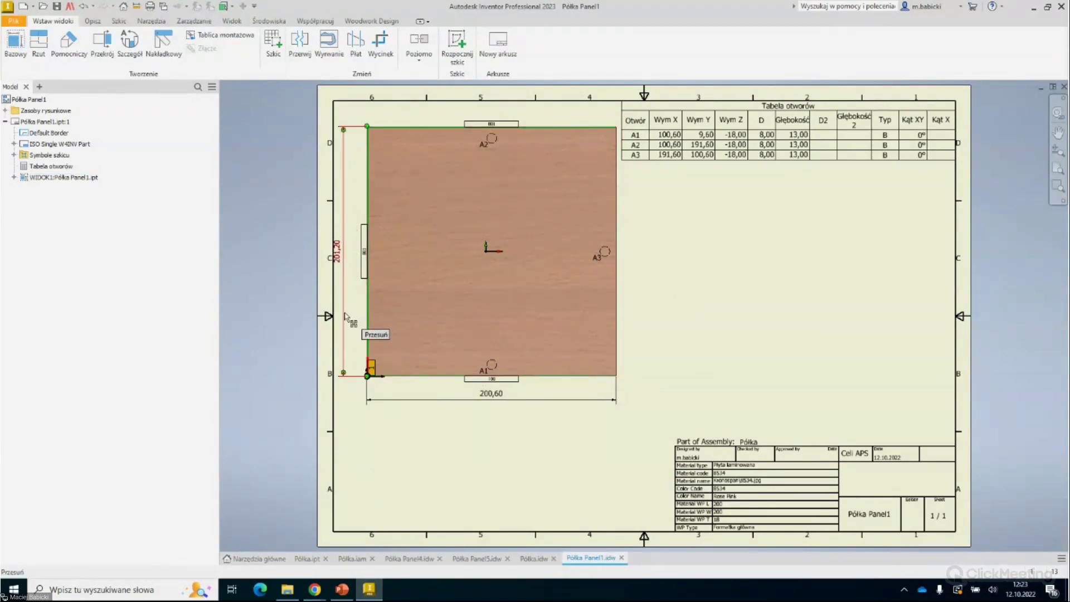
pyautogui.click(490, 400)
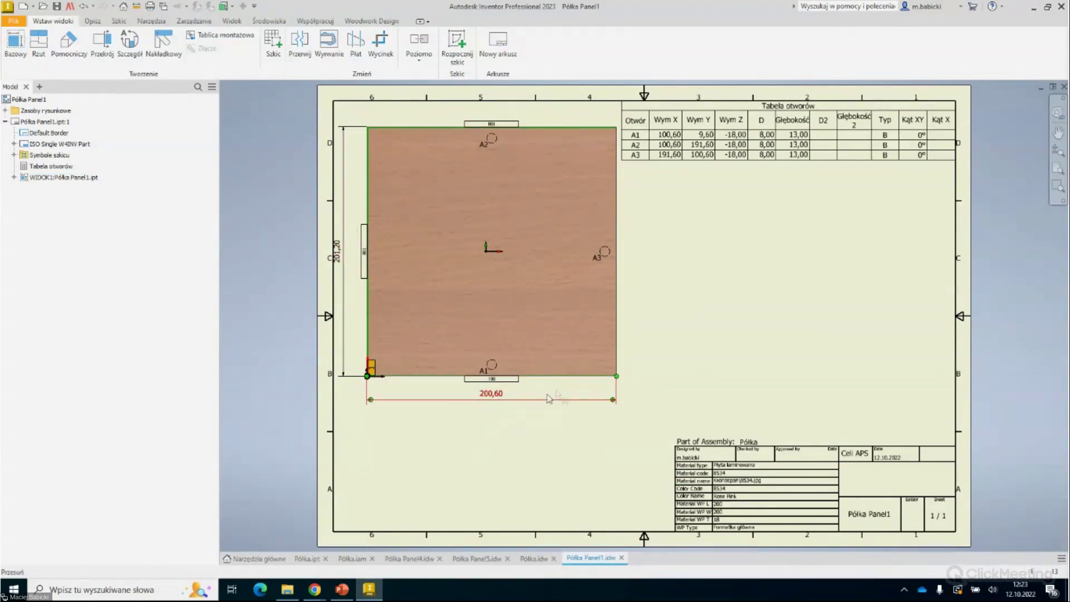
pyautogui.click(618, 412)
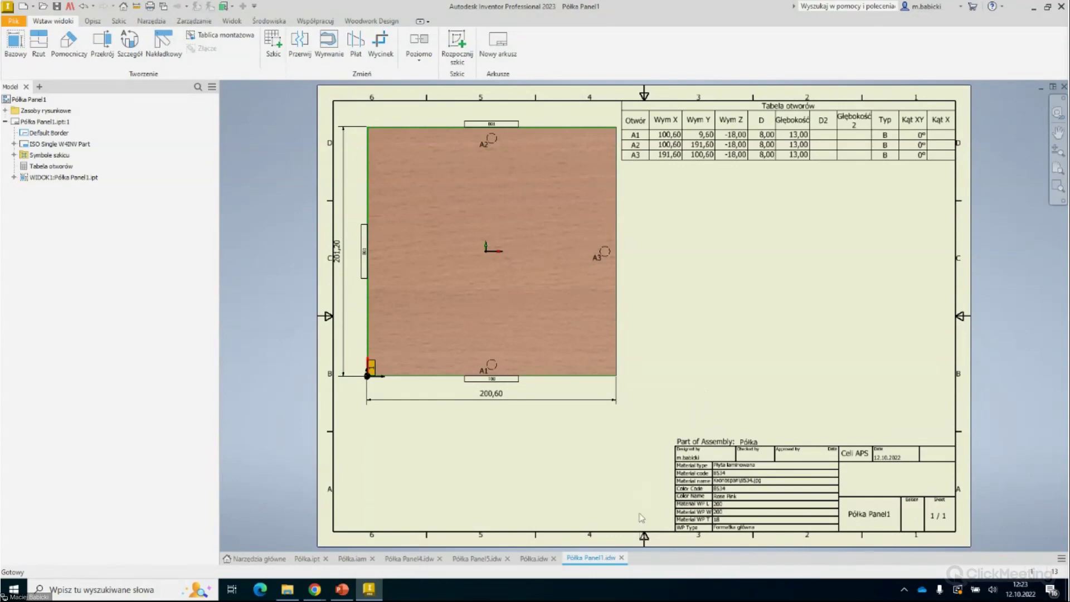
# Start the CADMAT 2023 slideshow with Od początku and advance to the Woodwork for Inventor slide.
pyautogui.click(345, 594)
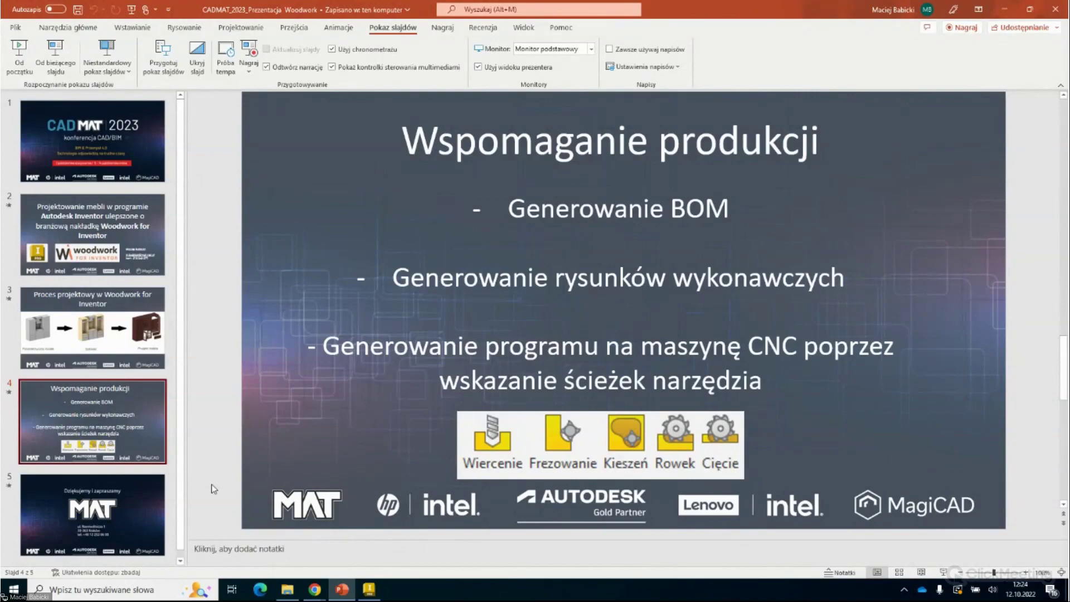
pyautogui.click(67, 234)
pyautogui.click(24, 54)
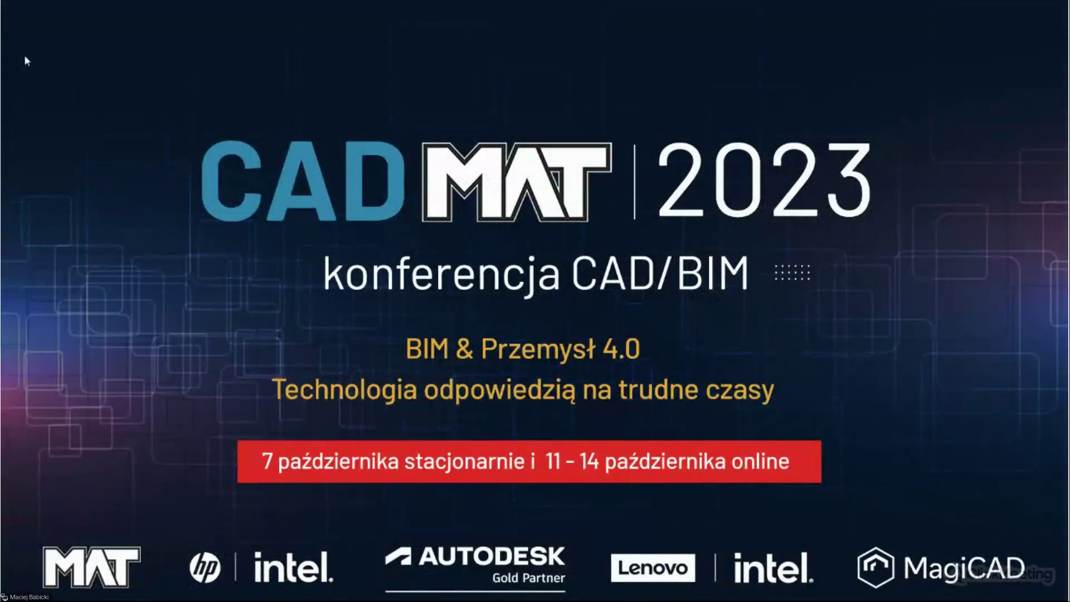
pyautogui.press('Right')
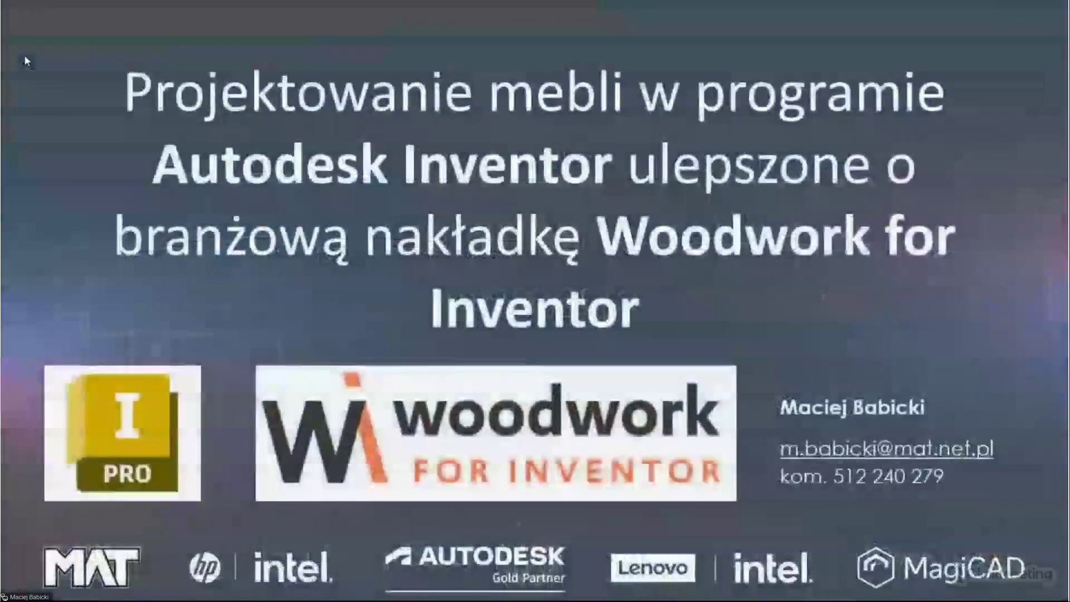